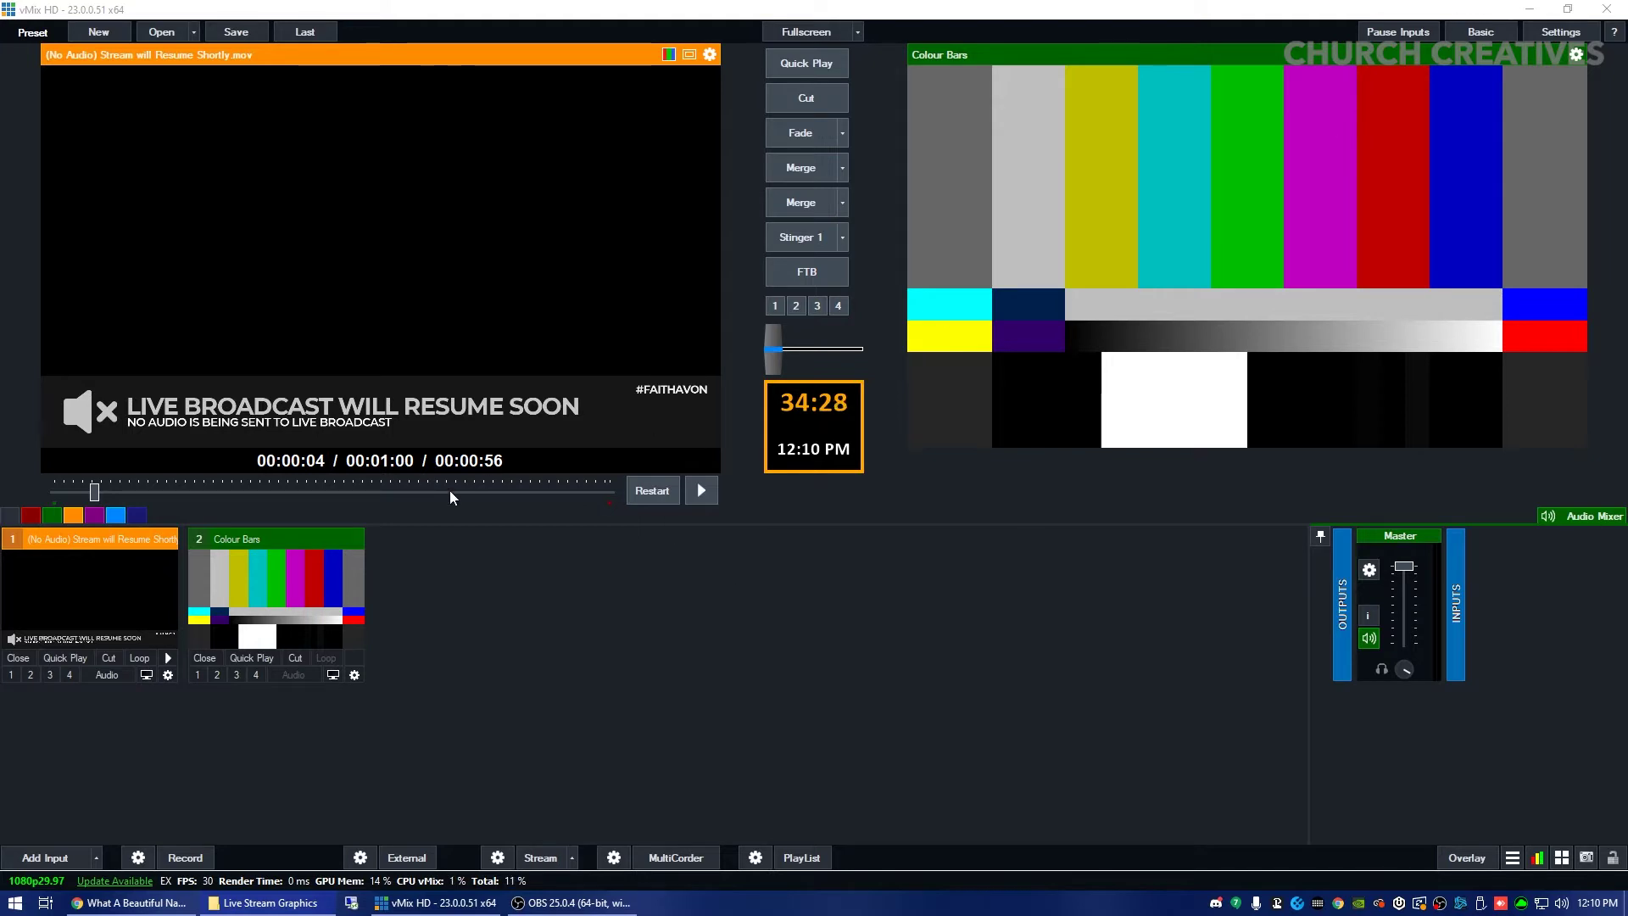
Rewind the (No Audio) Stream will Resume Shortly clip and preview it as overlay 1 over the Colour Bars, ending with it paused and removed.
left_click_drag(91, 480, 39, 491)
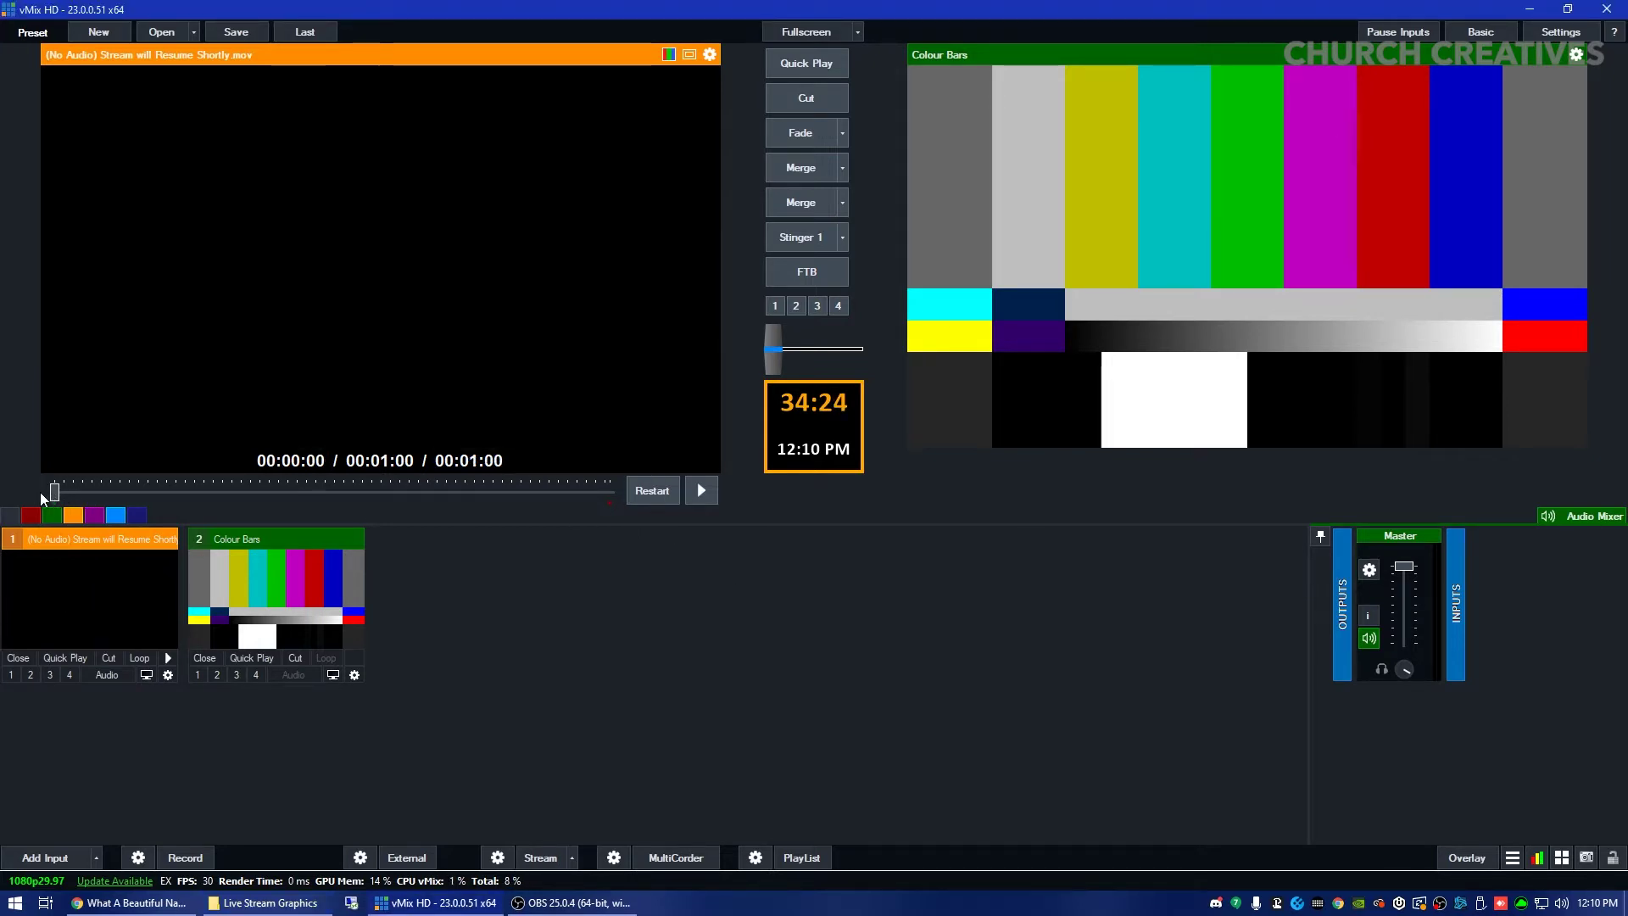
left_click(11, 673)
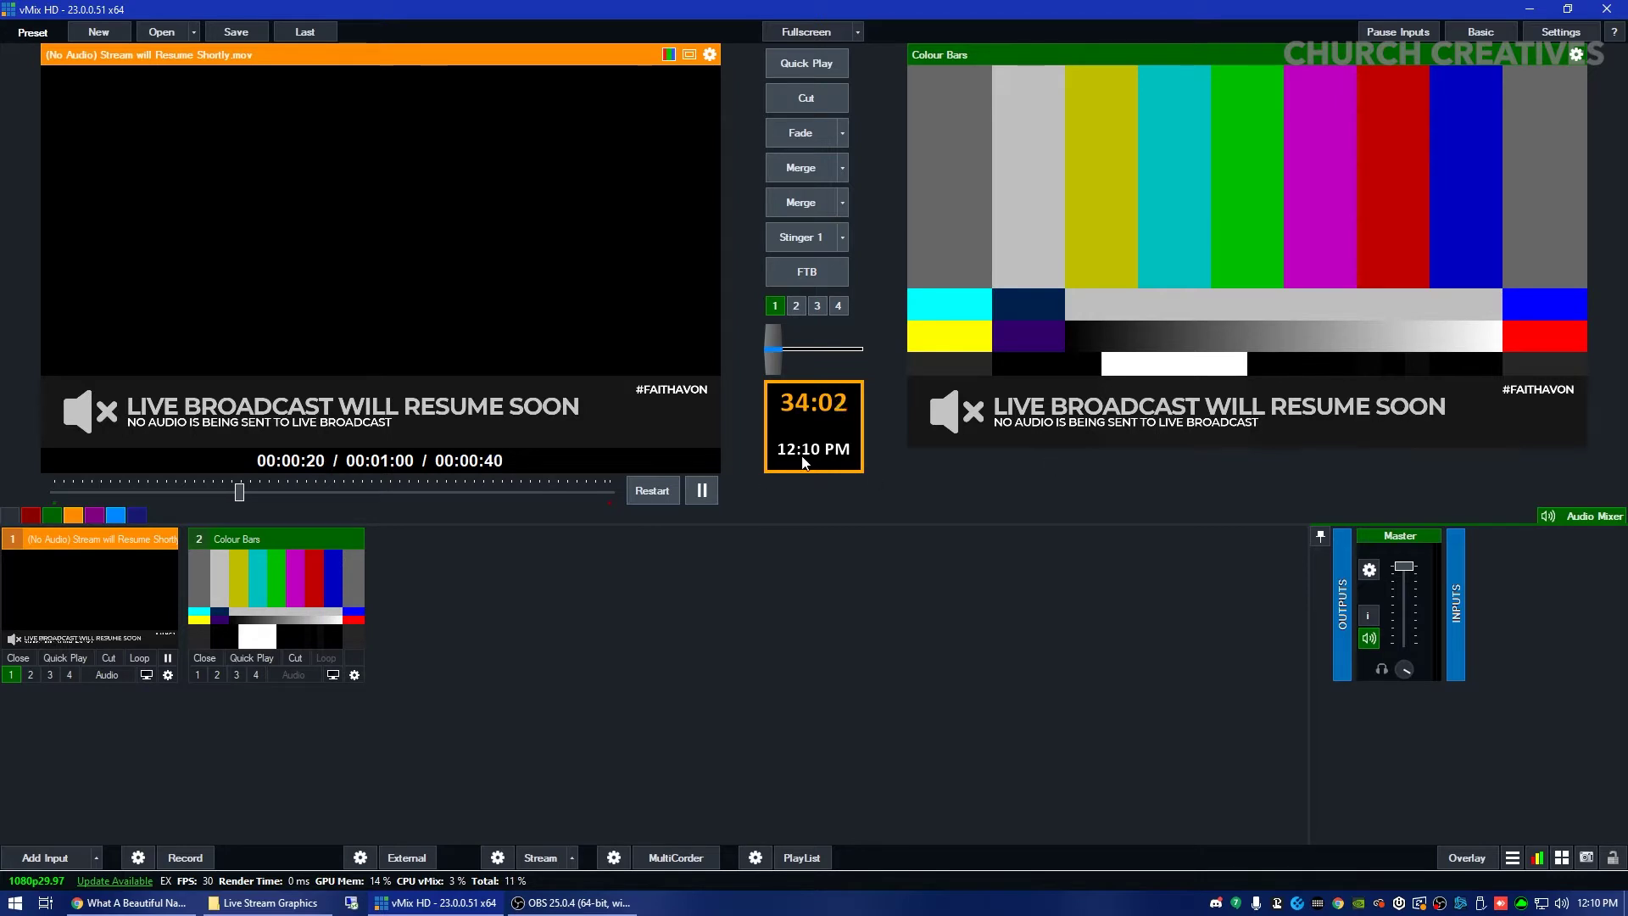
left_click(695, 496)
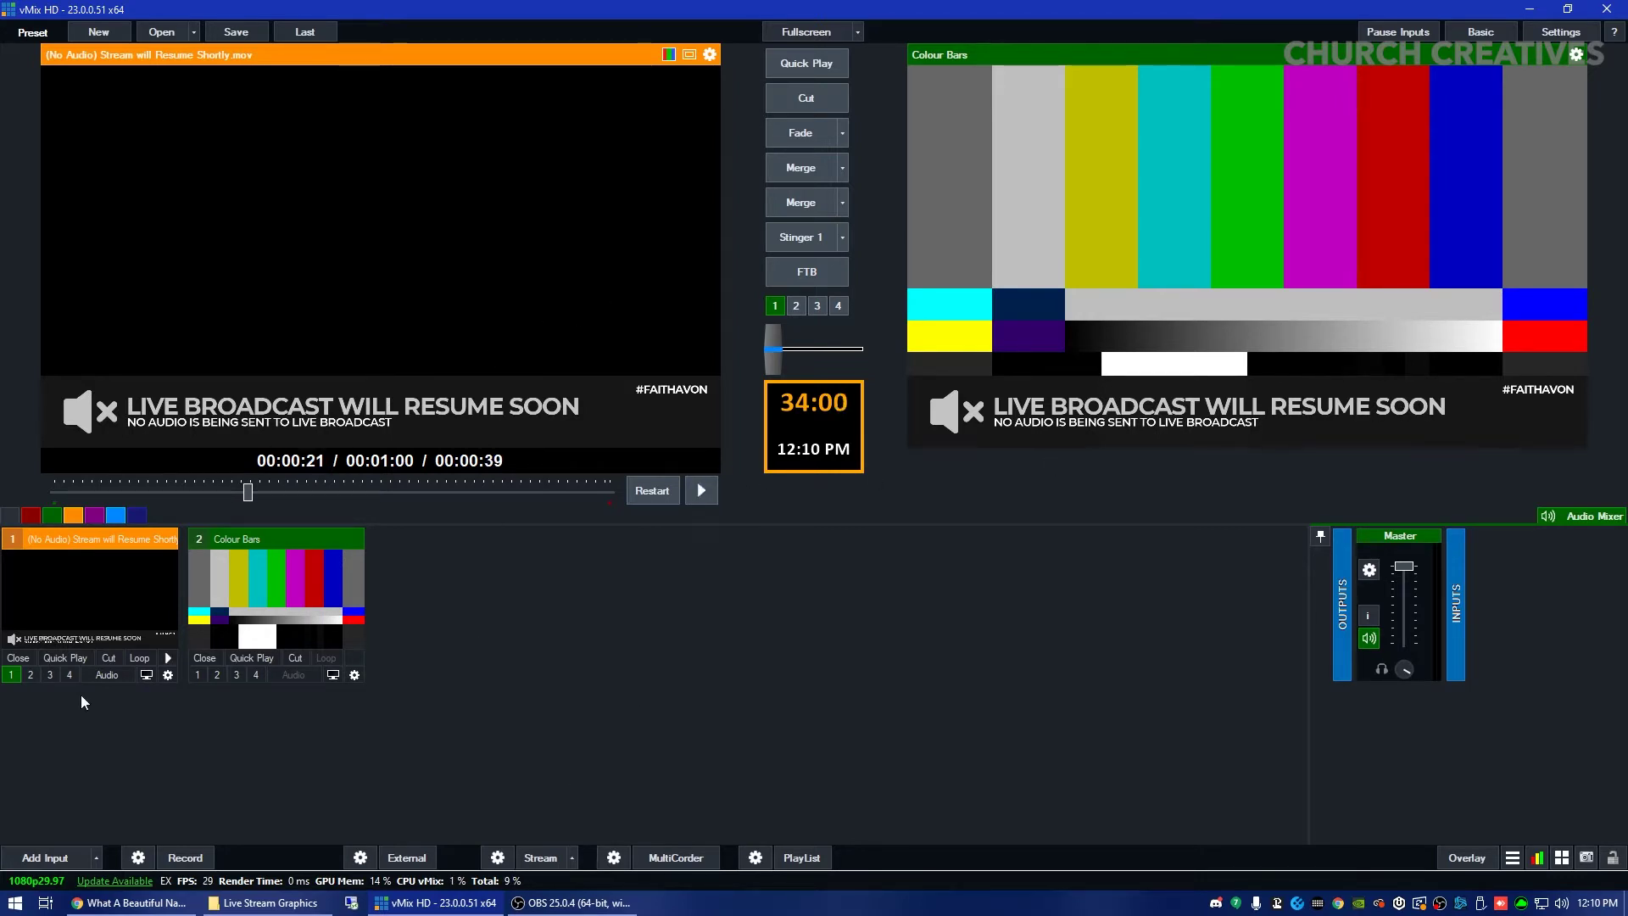
left_click(774, 306)
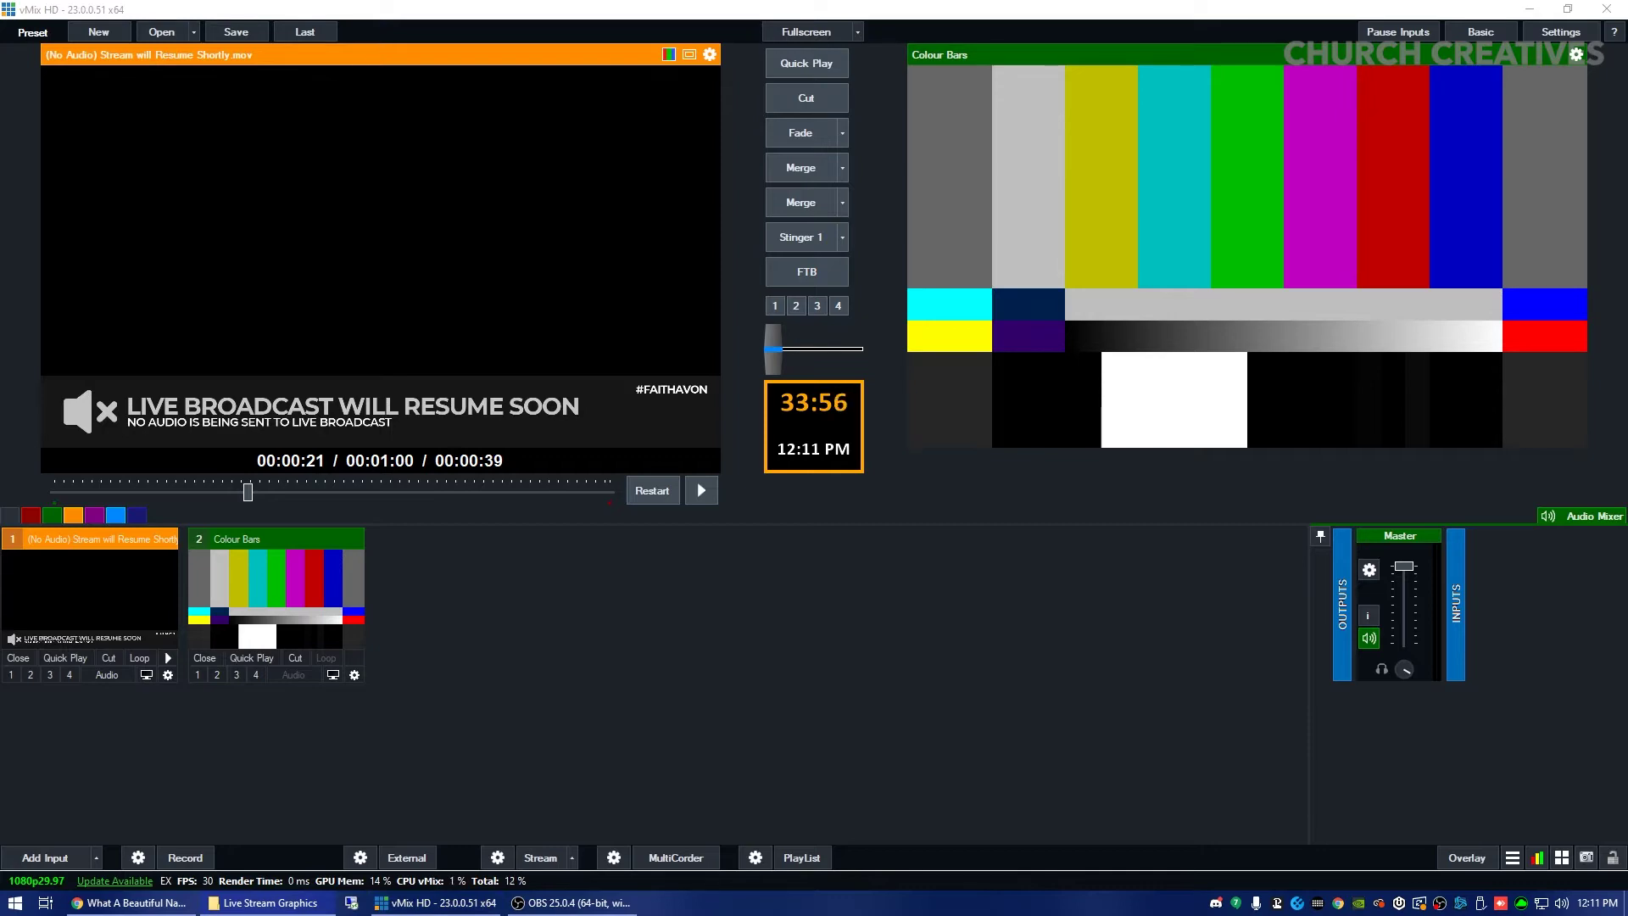
Switch to the Live Stream Graphics folder in File Explorer and open No Audio.psd in Photoshop.
key("alt+Tab")
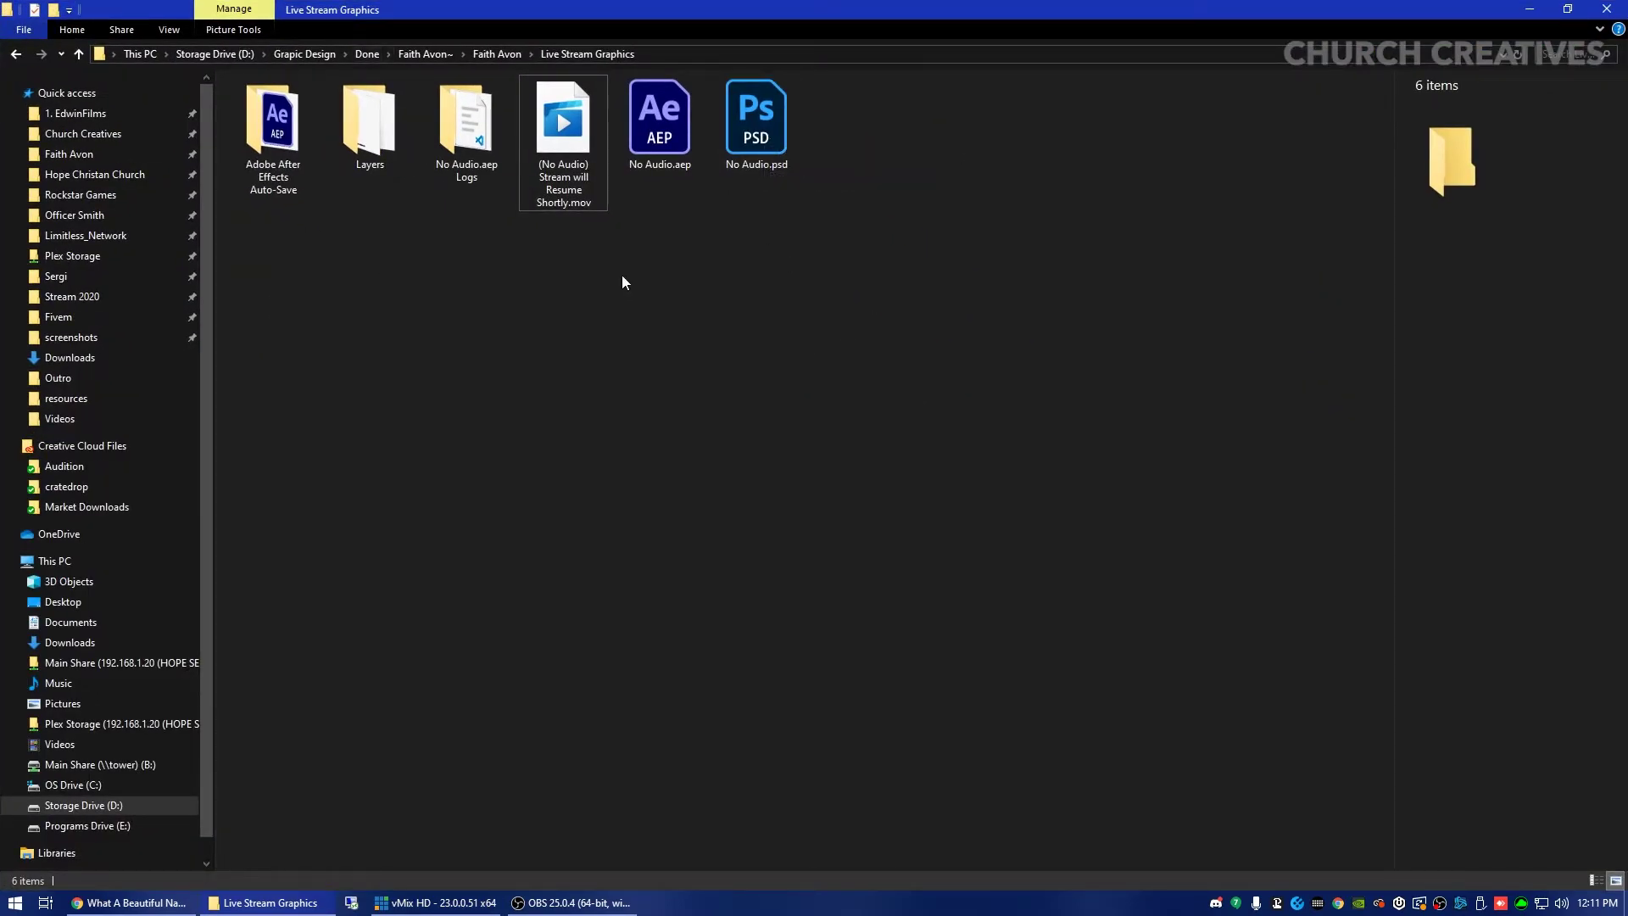
left_click(774, 133)
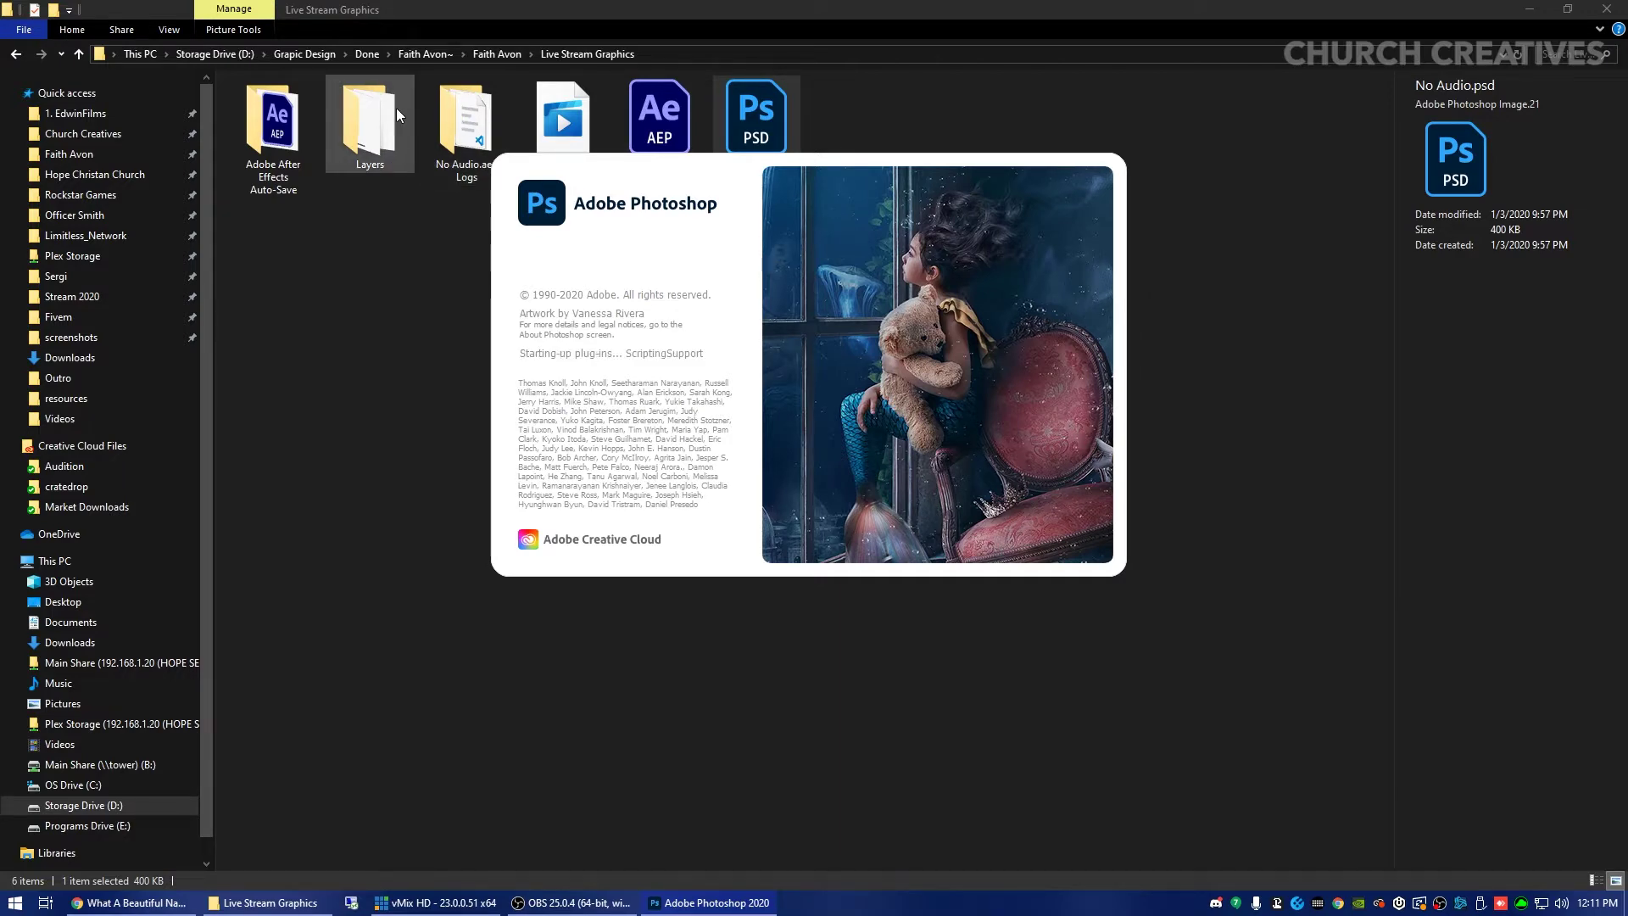
Examine the separately exported PNG layer files in the Layers folder, then put the folder window away.
left_click_drag(587, 7, 651, 100)
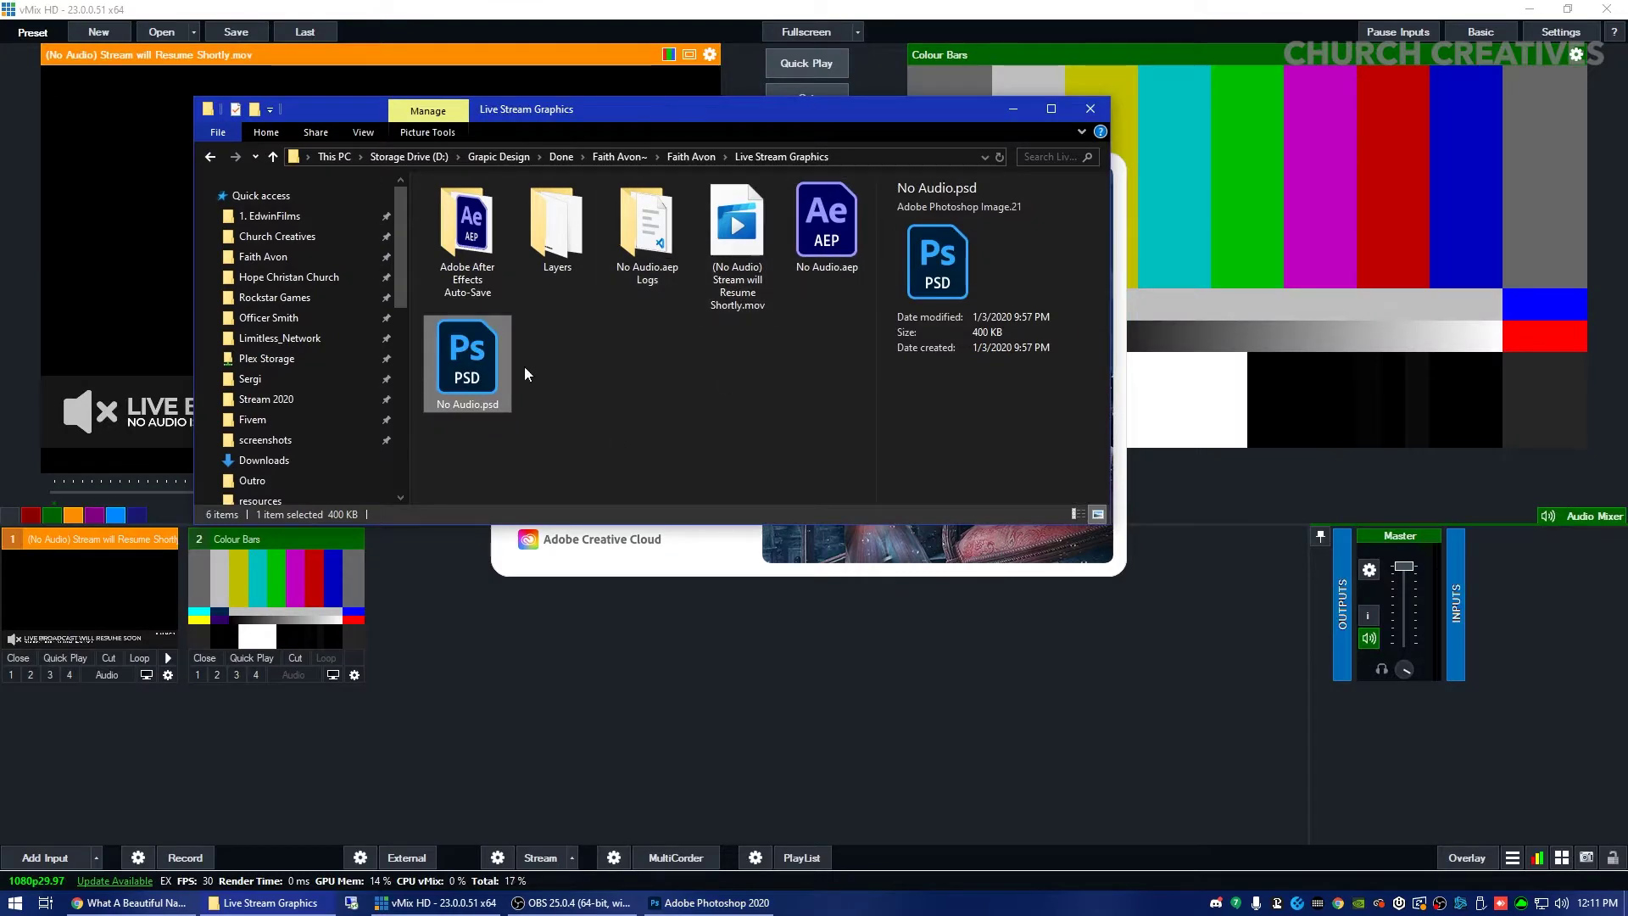
left_click(557, 437)
double_click(576, 224)
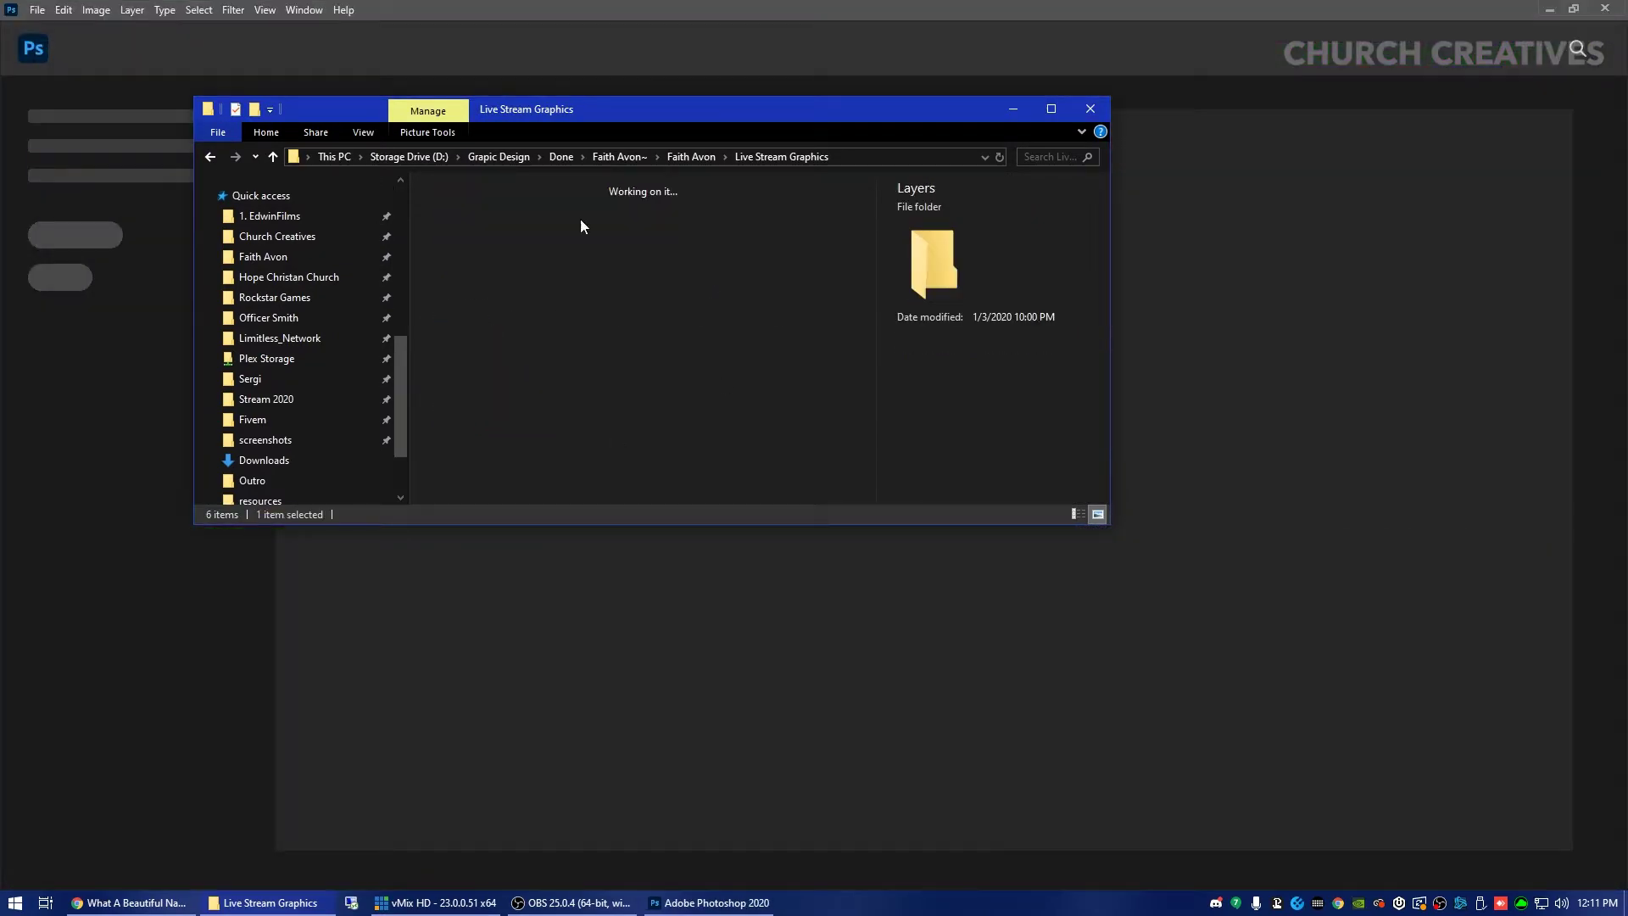
left_click_drag(472, 424, 802, 201)
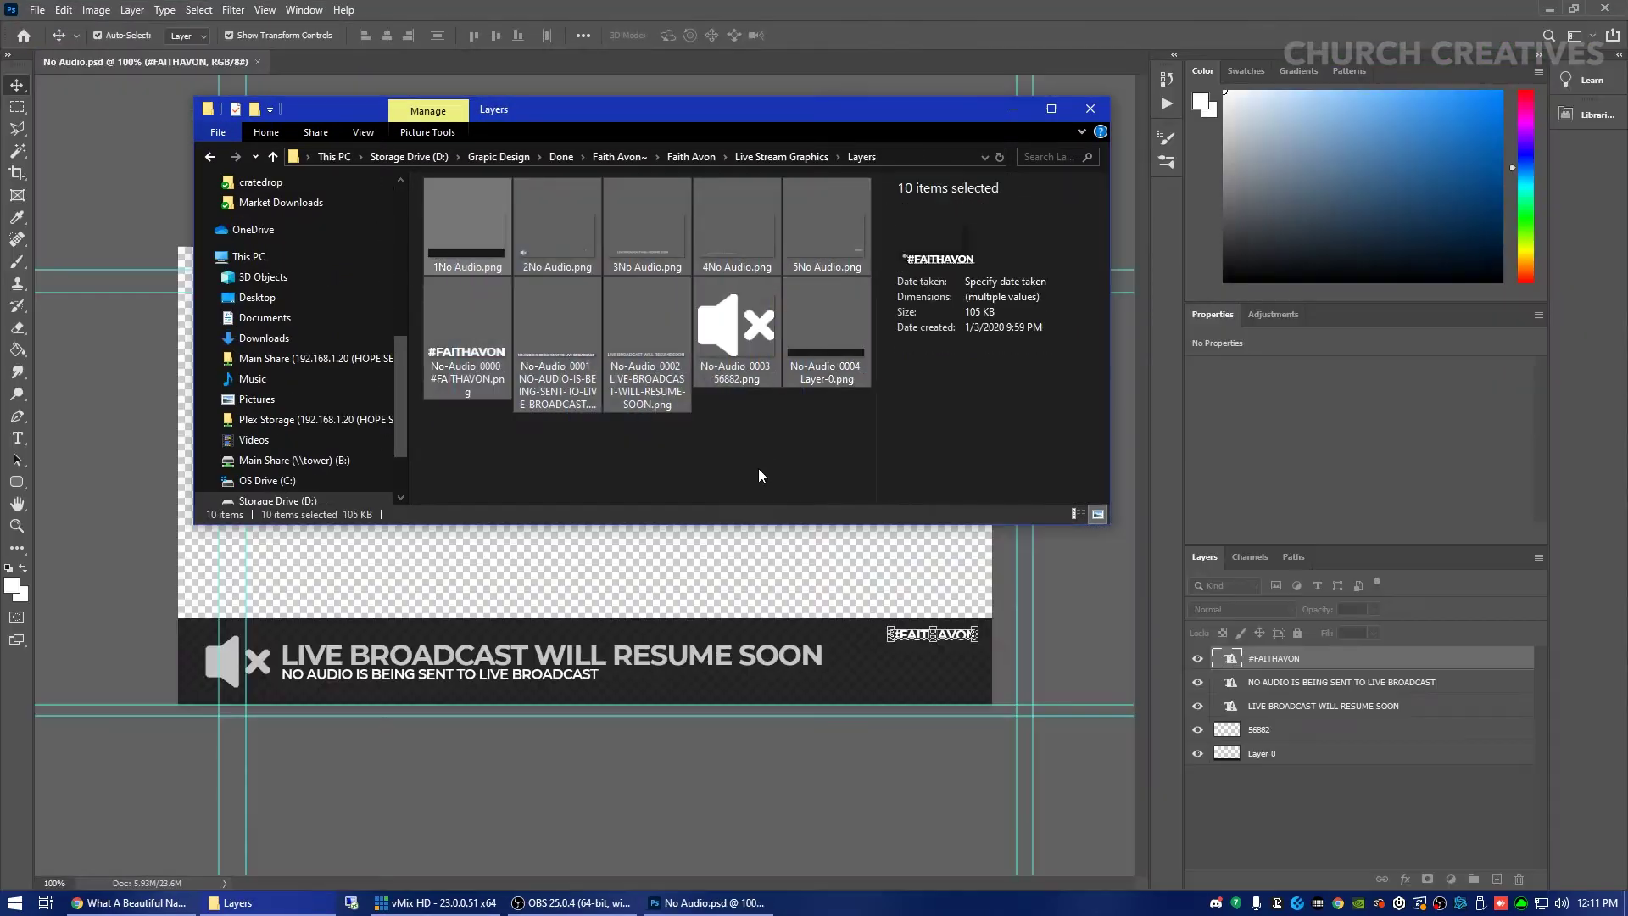
left_click(758, 468)
left_click(1003, 113)
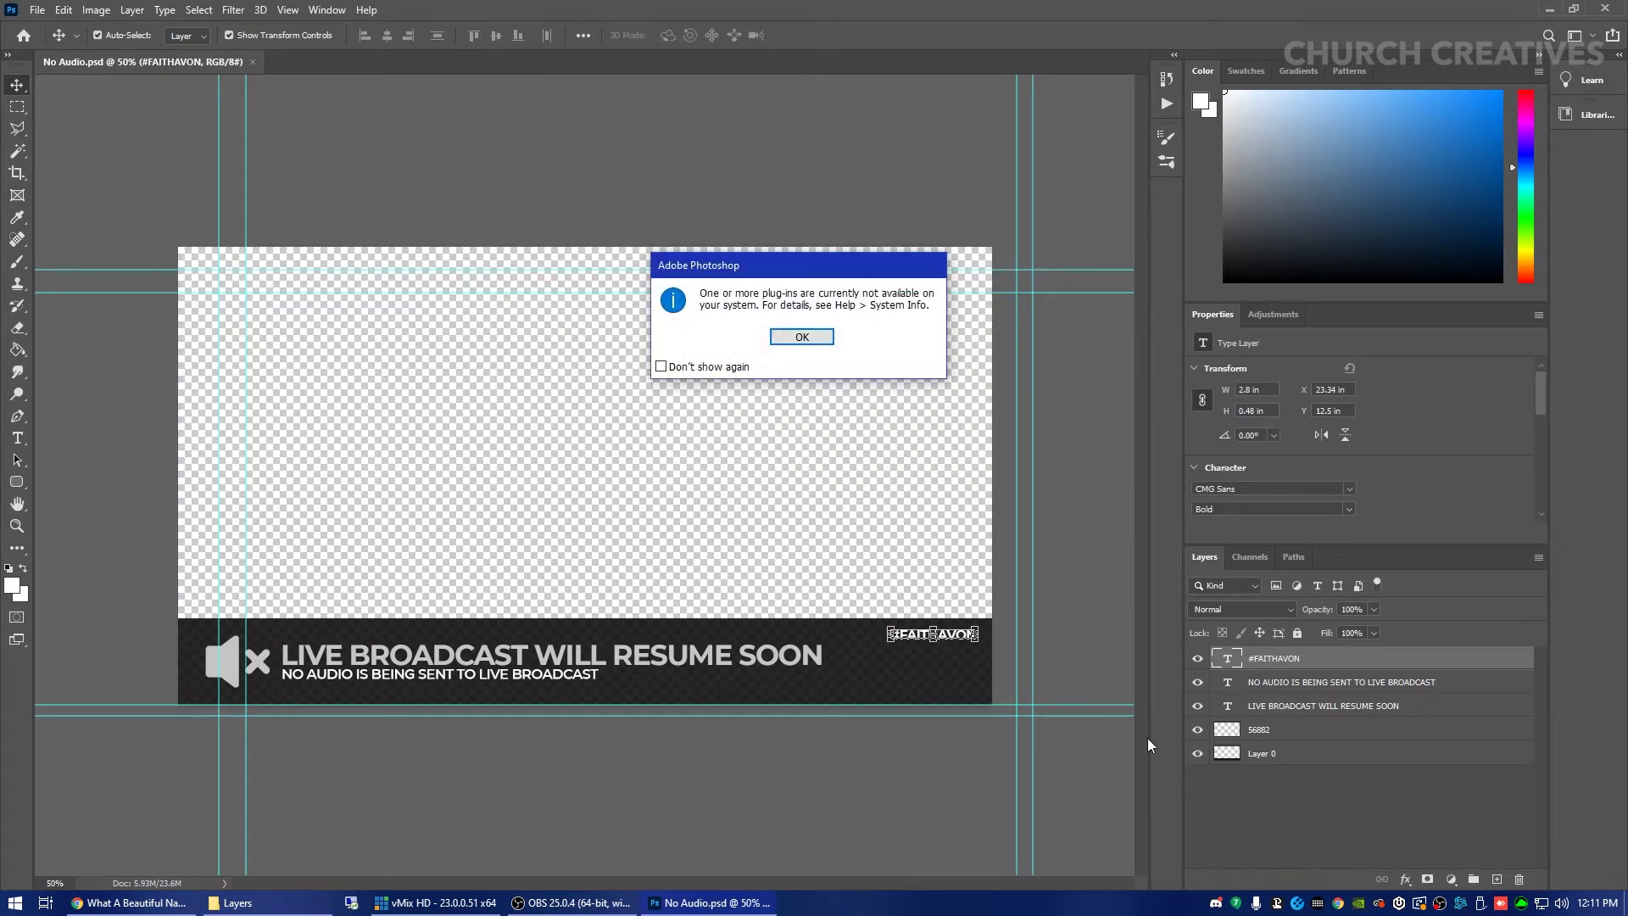
Dismiss the plug-in notice and hide the speaker icon layer 56882 and the text layer NO AUDIO IS BEING SENT TO LIVE BROADCAST.
left_click(794, 333)
scroll(282, 674, "down", 2)
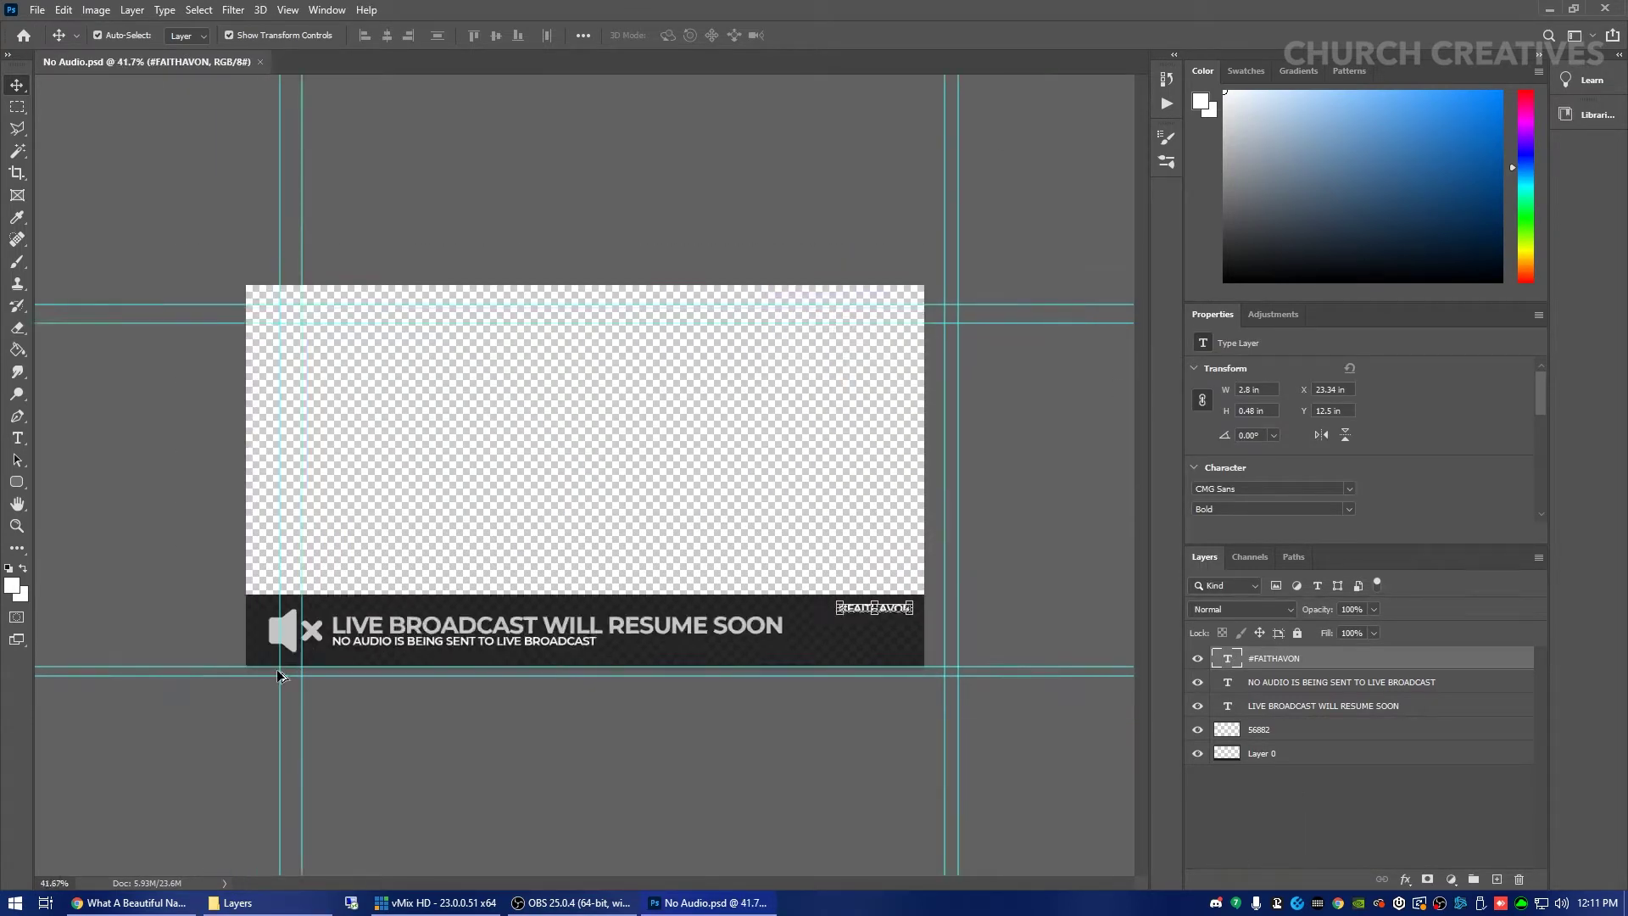
scroll(281, 675, "up", 5)
scroll(264, 673, "down", 1)
left_click(1290, 822)
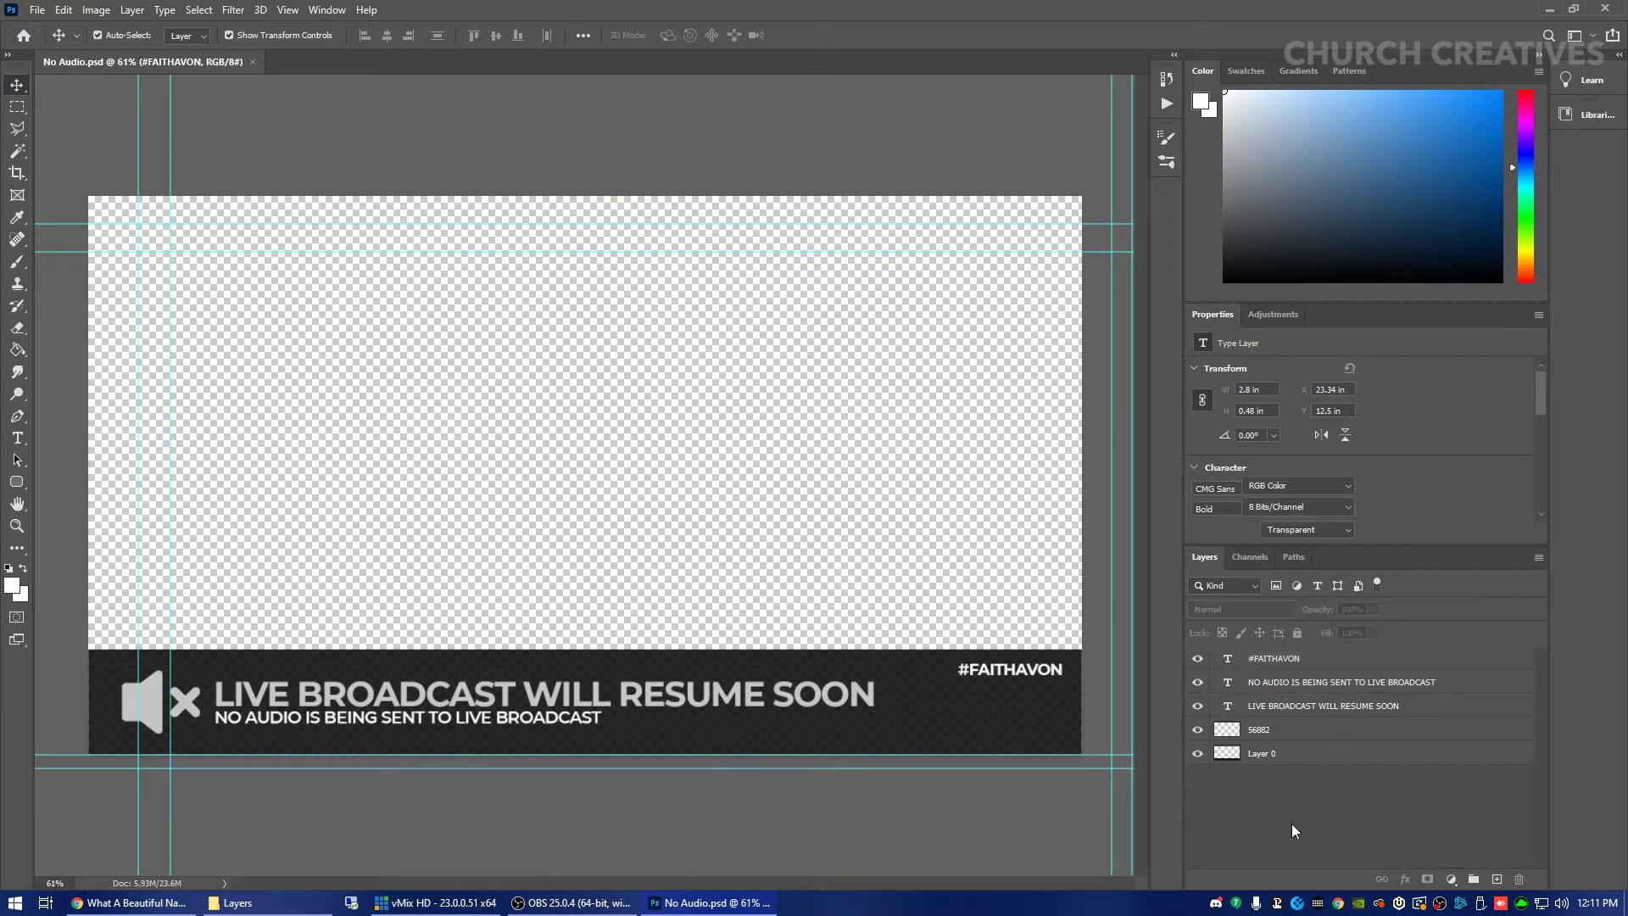
left_click(1196, 730)
left_click(1197, 729)
left_click(1299, 732)
left_click(1289, 820)
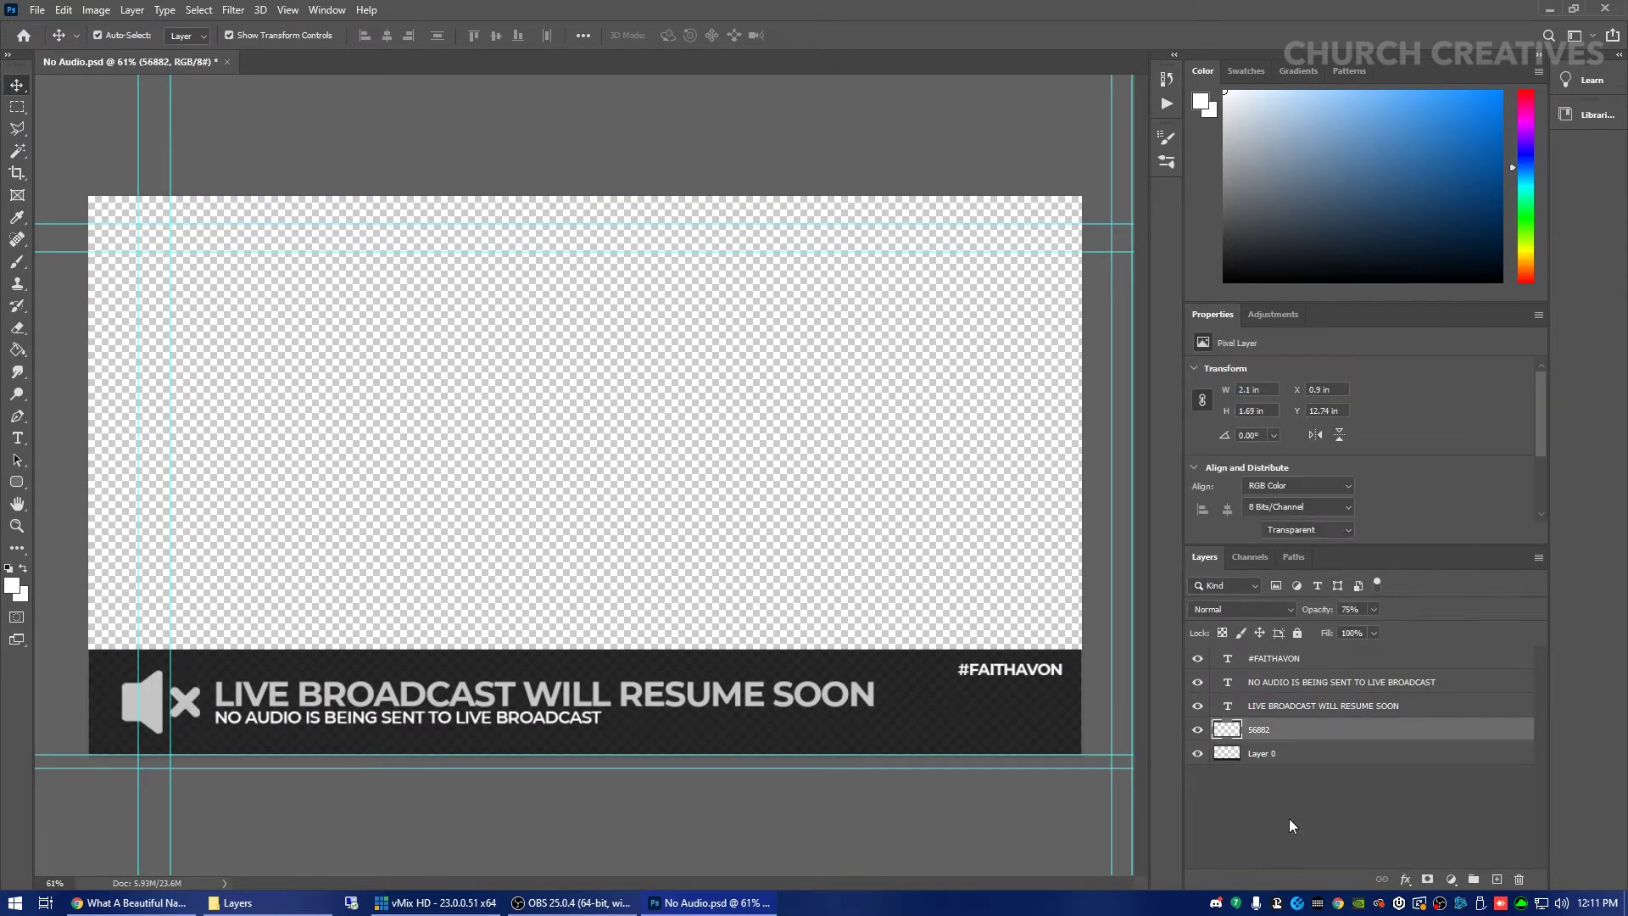
left_click(1197, 729)
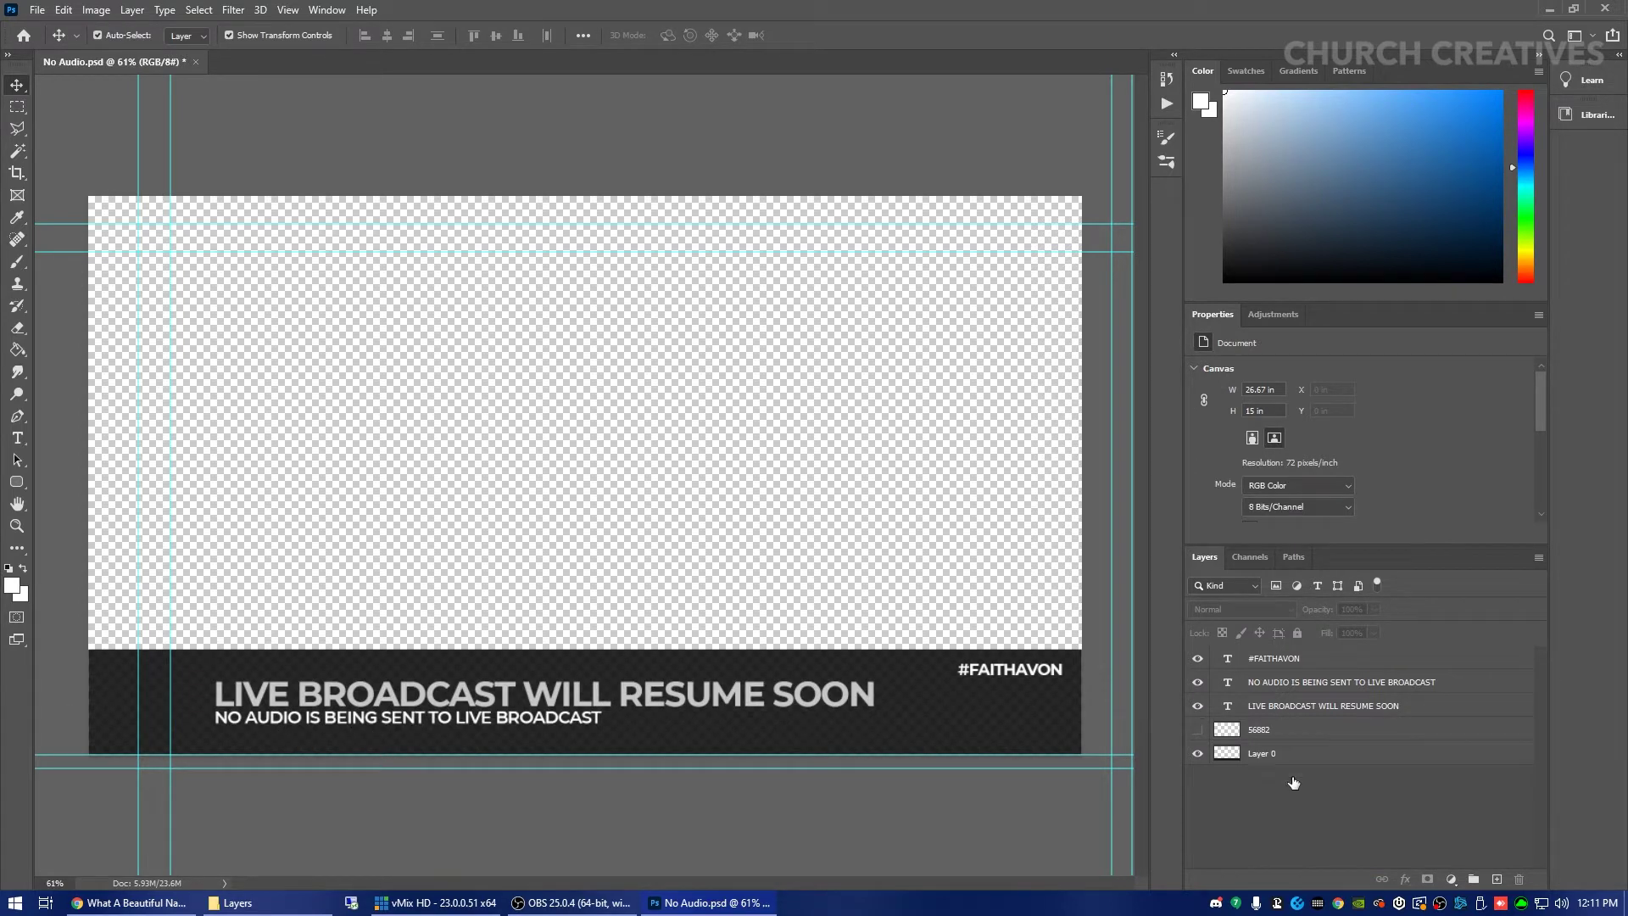
left_click(1197, 682)
Enlarge the headline LIVE BROADCAST WILL RESUME SOON to about 22 in wide and place it inside the dark bar.
left_click_drag(652, 710, 585, 718)
scroll(1390, 441, "down", 2)
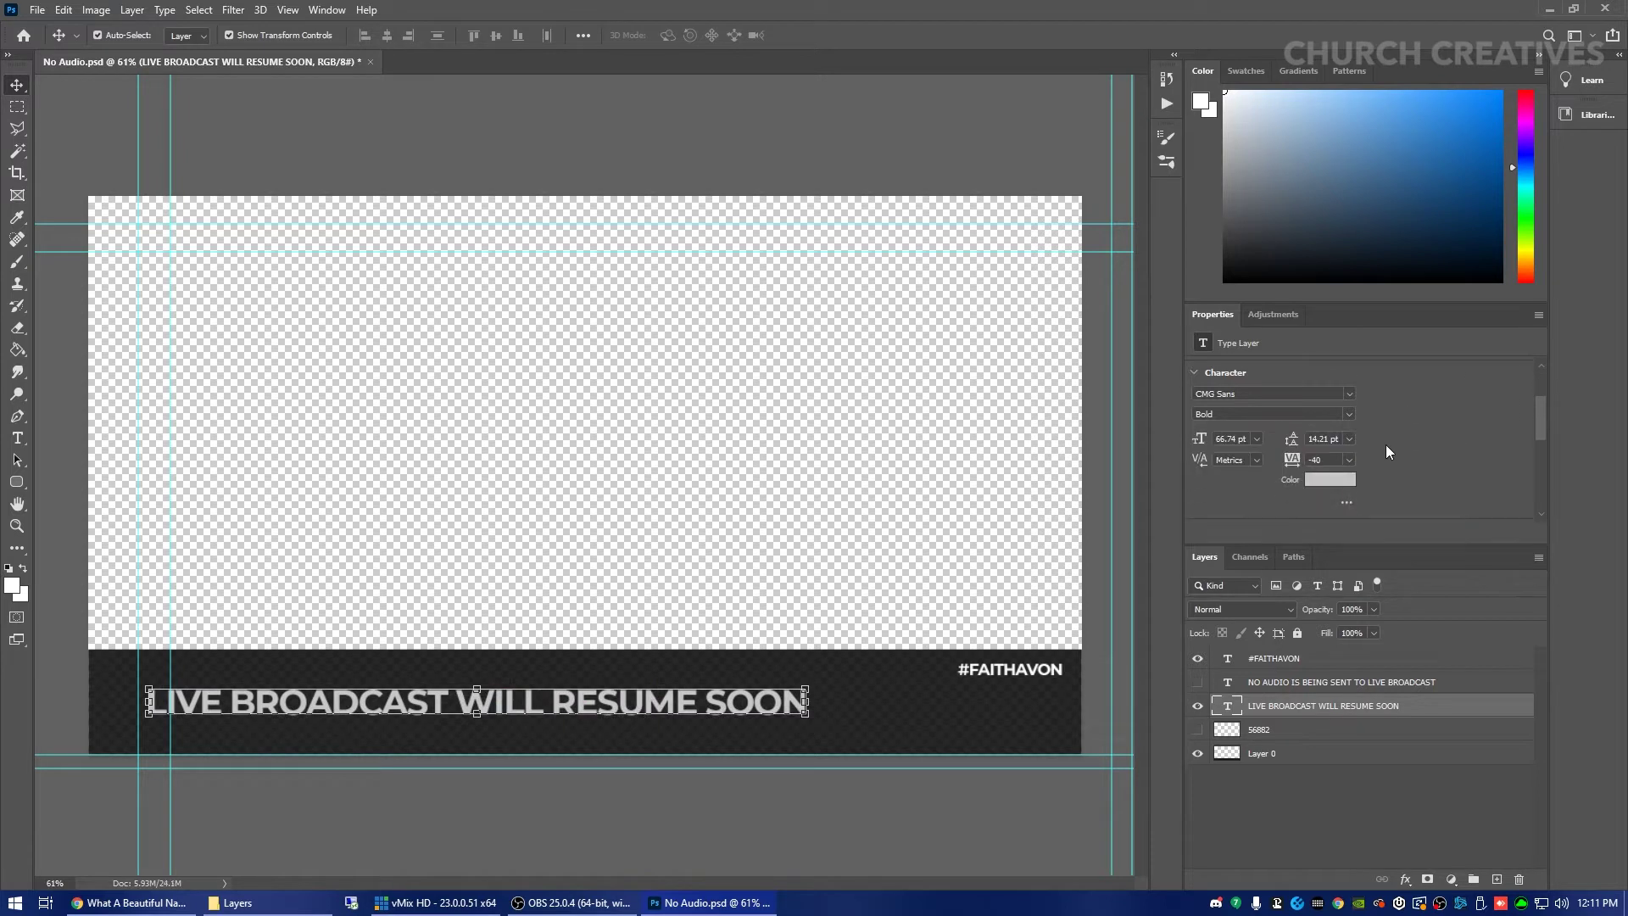
mouse_move(1203, 440)
left_mouse_down()
mouse_move(1234, 440)
mouse_move(1217, 440)
left_mouse_up()
left_click_drag(734, 712, 710, 719)
left_click(1299, 820)
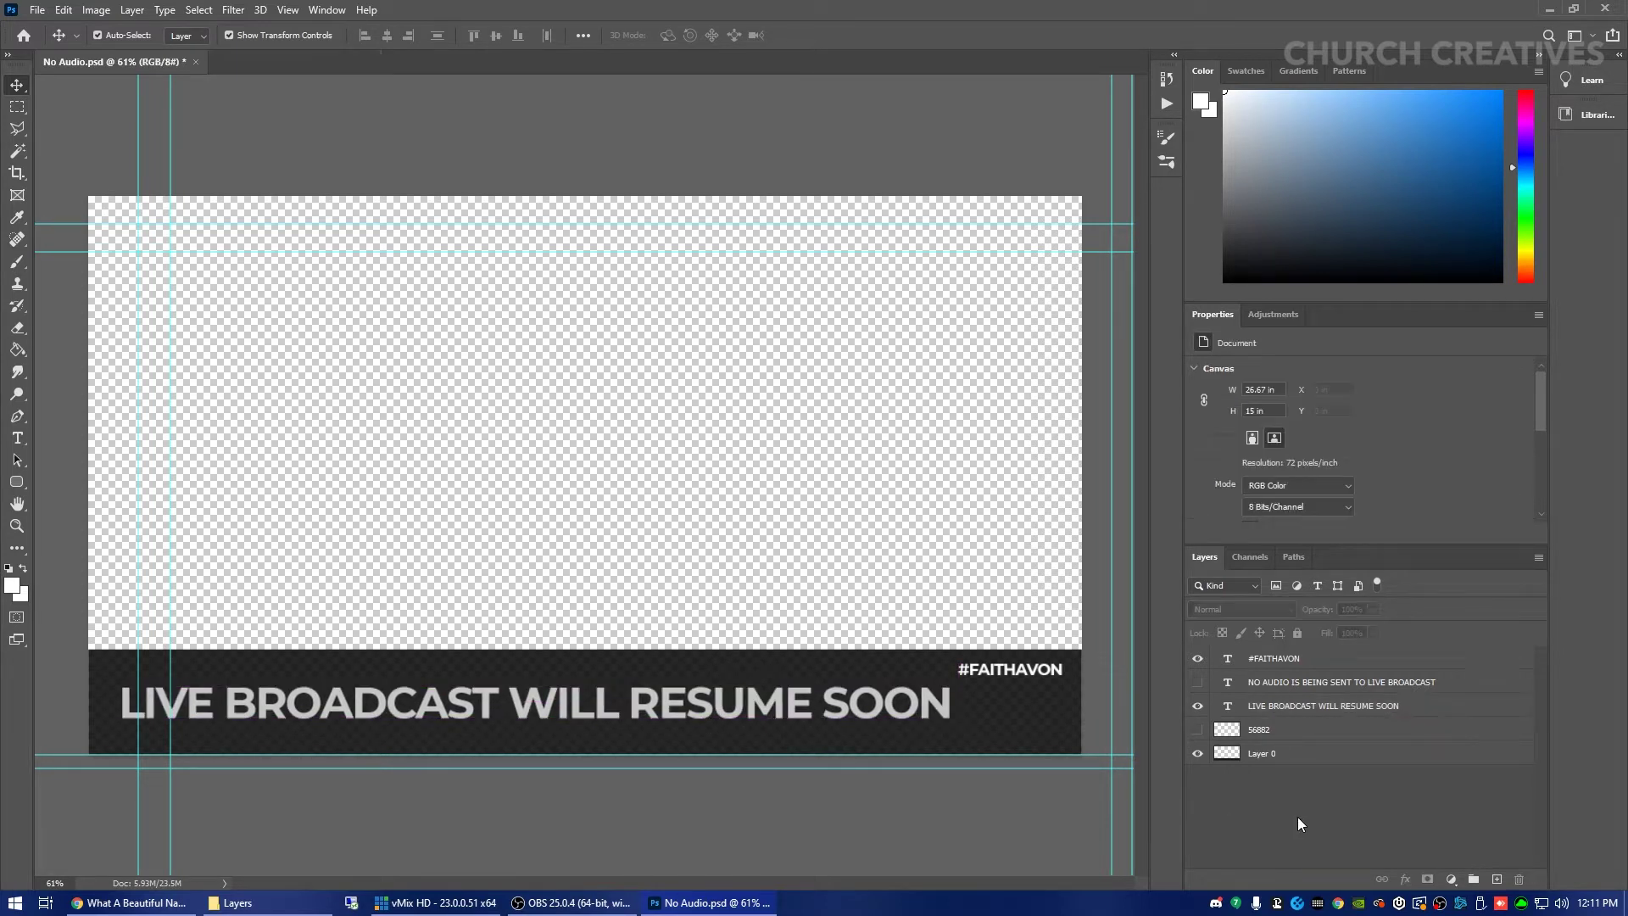
Centre the LIVE BROADCAST WILL RESUME SOON headline horizontally on the canvas.
scroll(775, 644, "down", 4)
scroll(775, 644, "up", 4)
left_click(1284, 706)
left_click_drag(666, 712, 716, 712)
left_click(1279, 801)
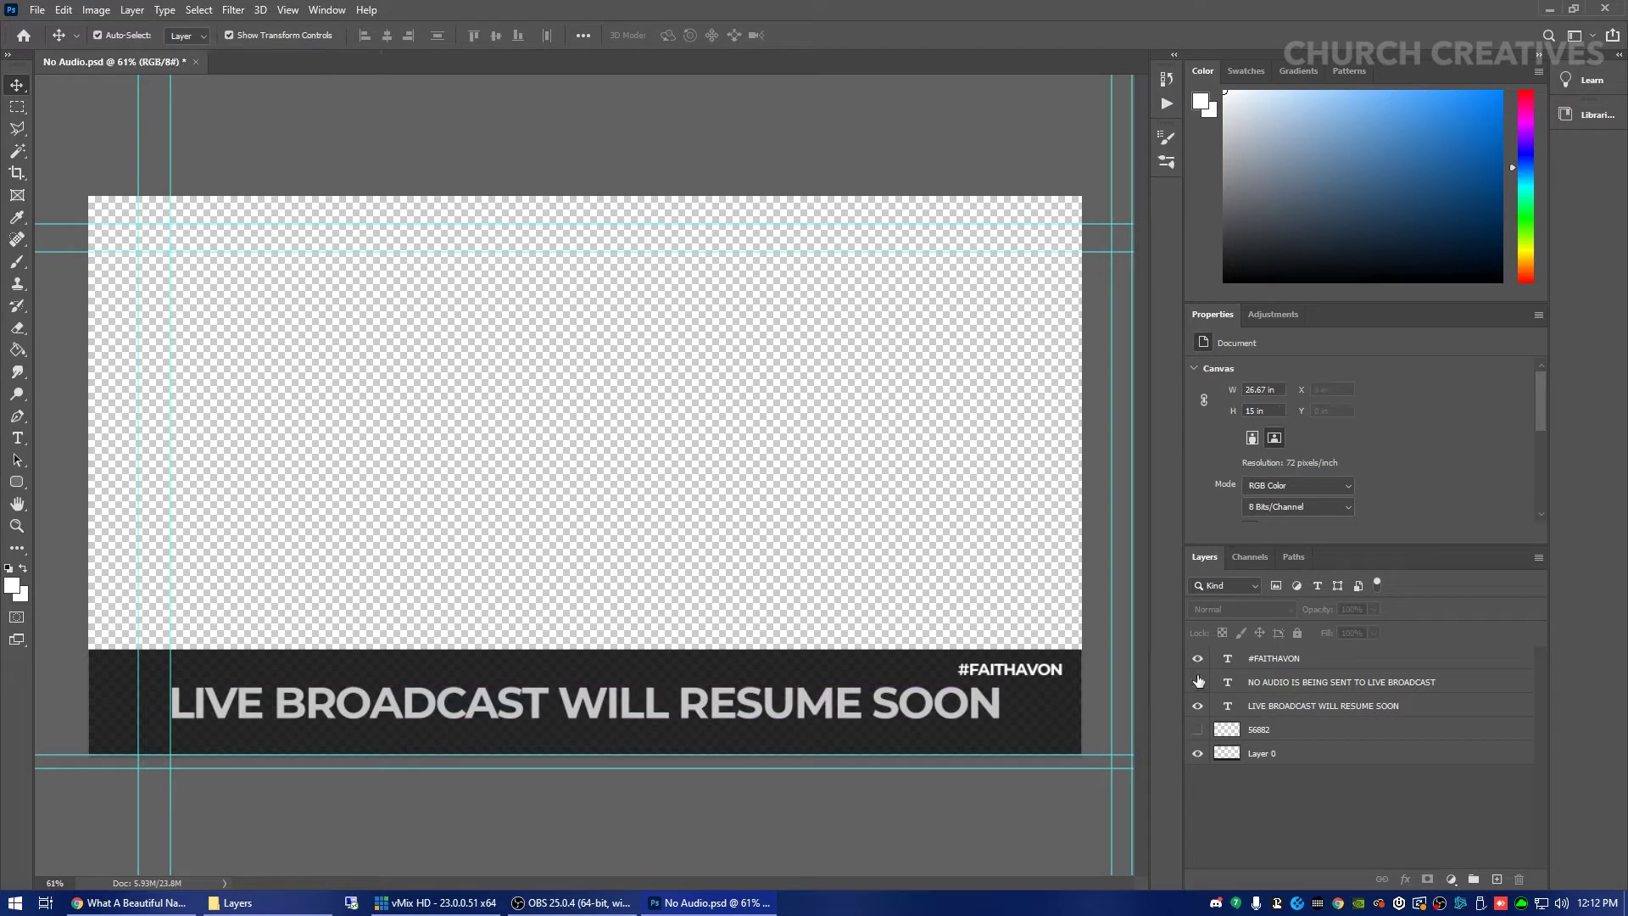
Show the hidden NO AUDIO text layer again and replace its text with WE WILL BE RIGHT BACK.
left_click(1197, 682)
double_click(1226, 682)
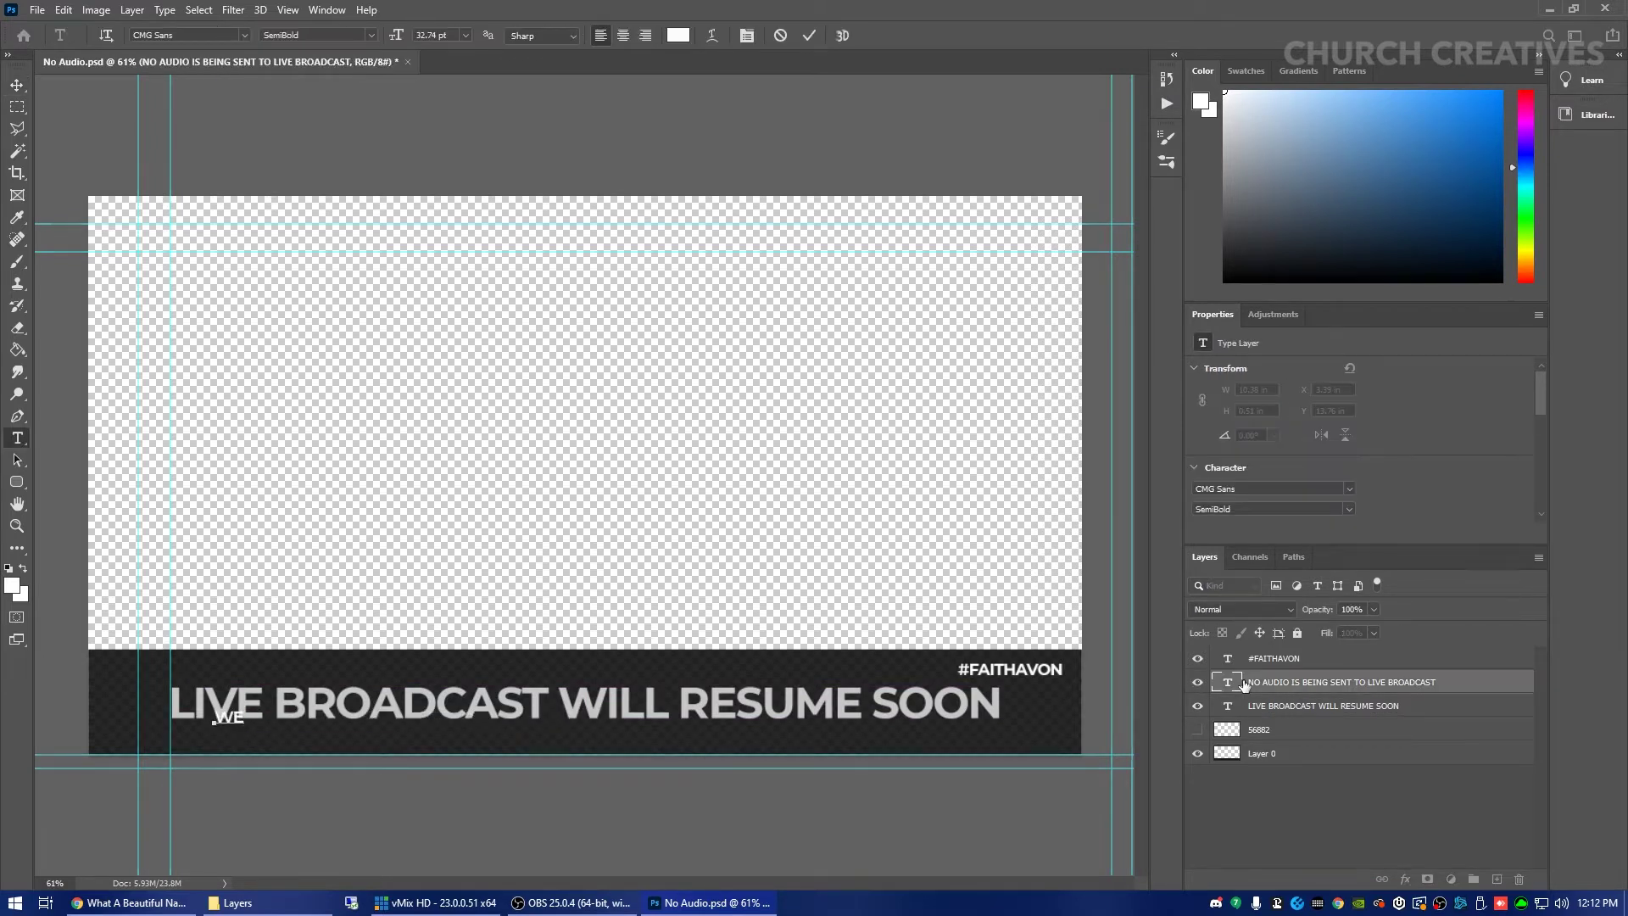
type("WE WILL BE RIGHT BACK")
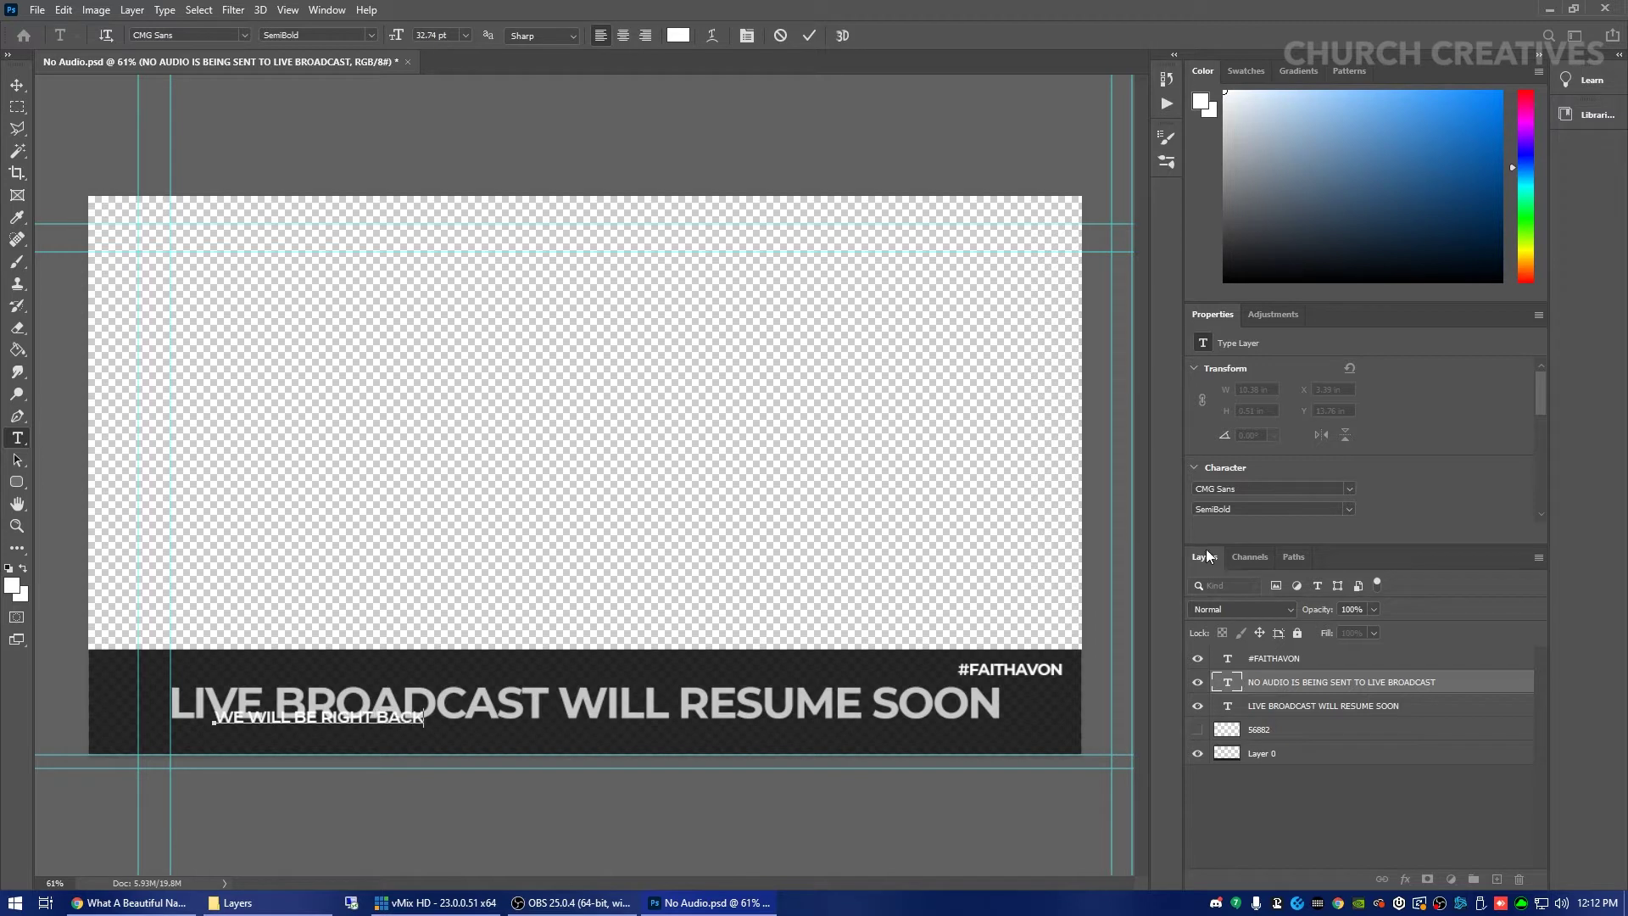
left_click(17, 85)
Centre WE WILL BE RIGHT BACK beneath the headline and move both text lines slightly up within the bar.
left_click_drag(379, 727, 642, 742)
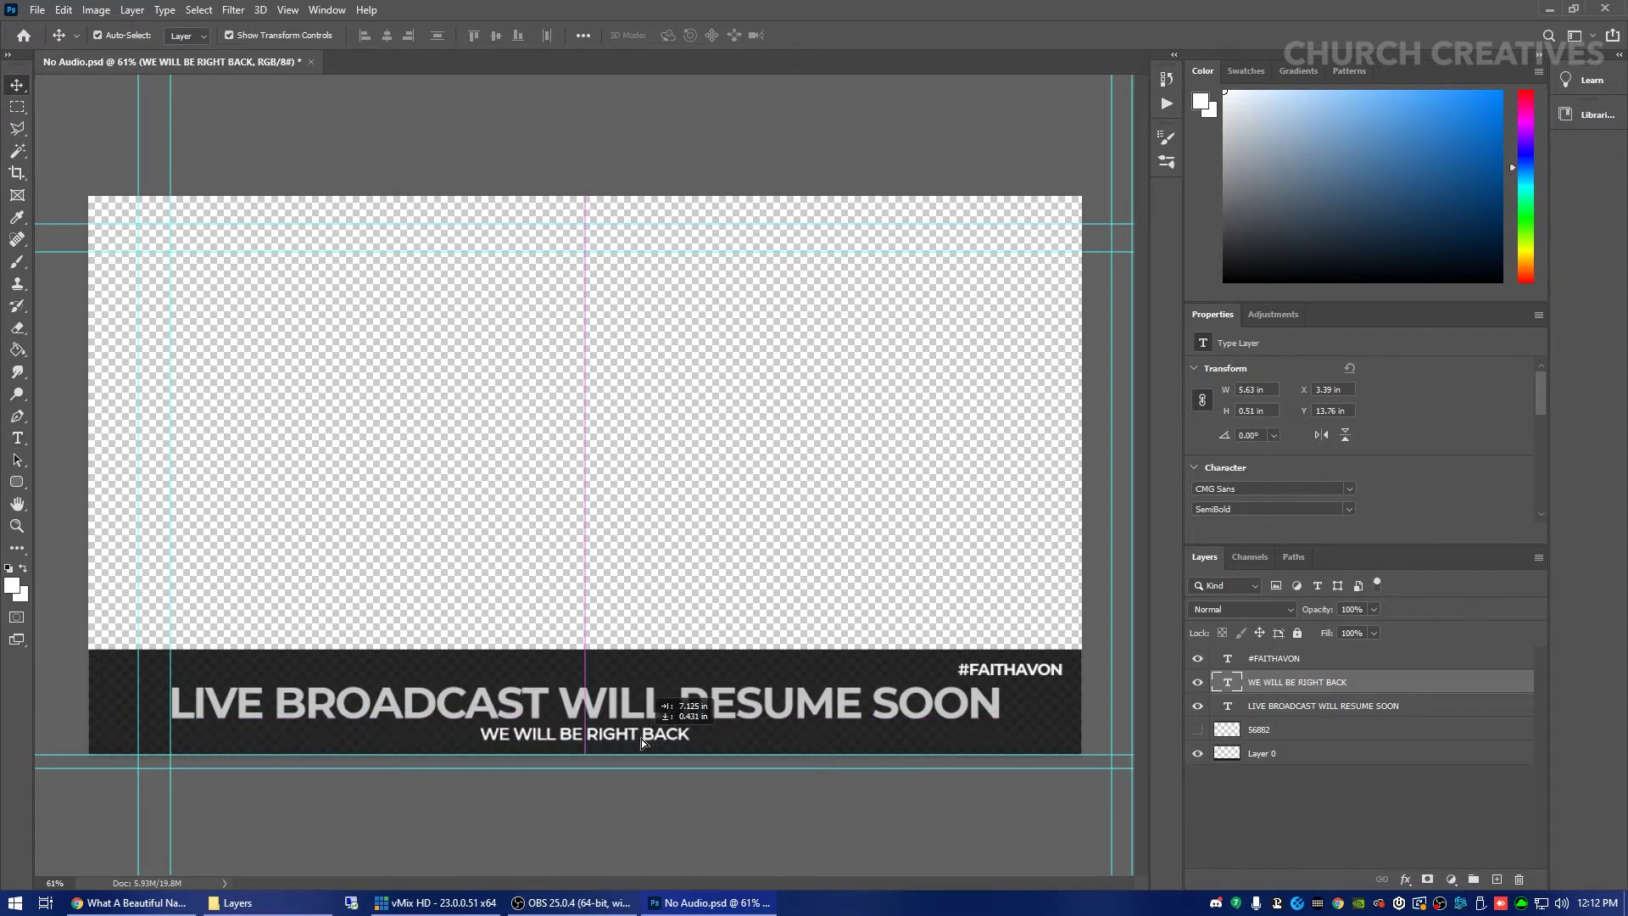
left_click(637, 700, "shift")
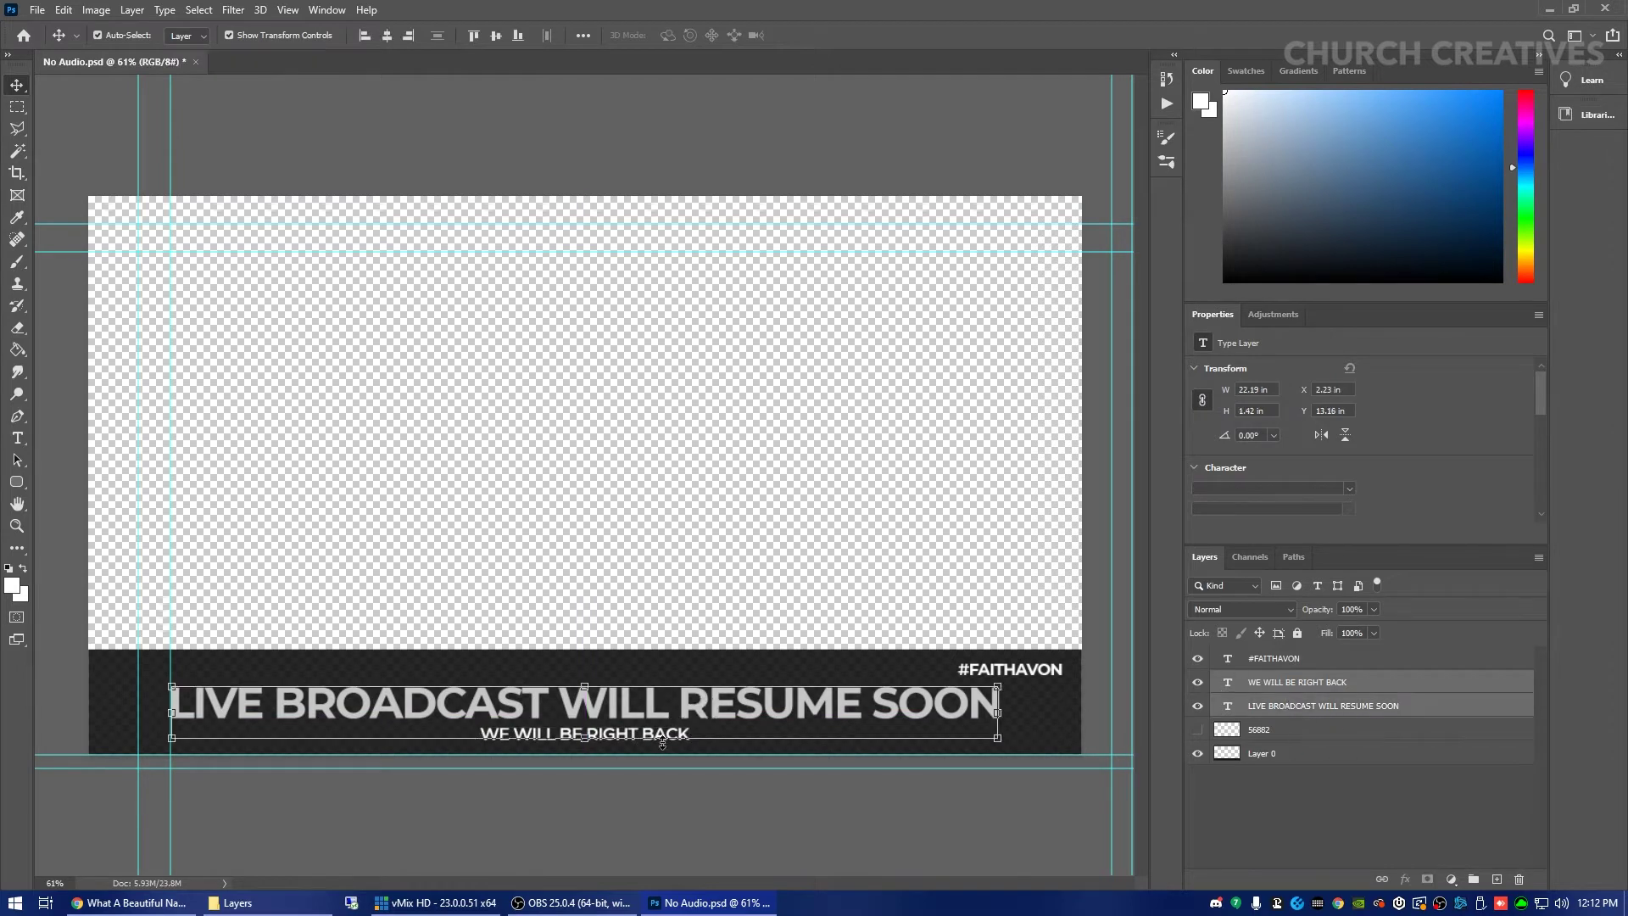
left_click_drag(638, 700, 639, 697)
left_click(1325, 817)
Check the design without the #FAITHAVON text layer and delete that layer.
left_click(1197, 658)
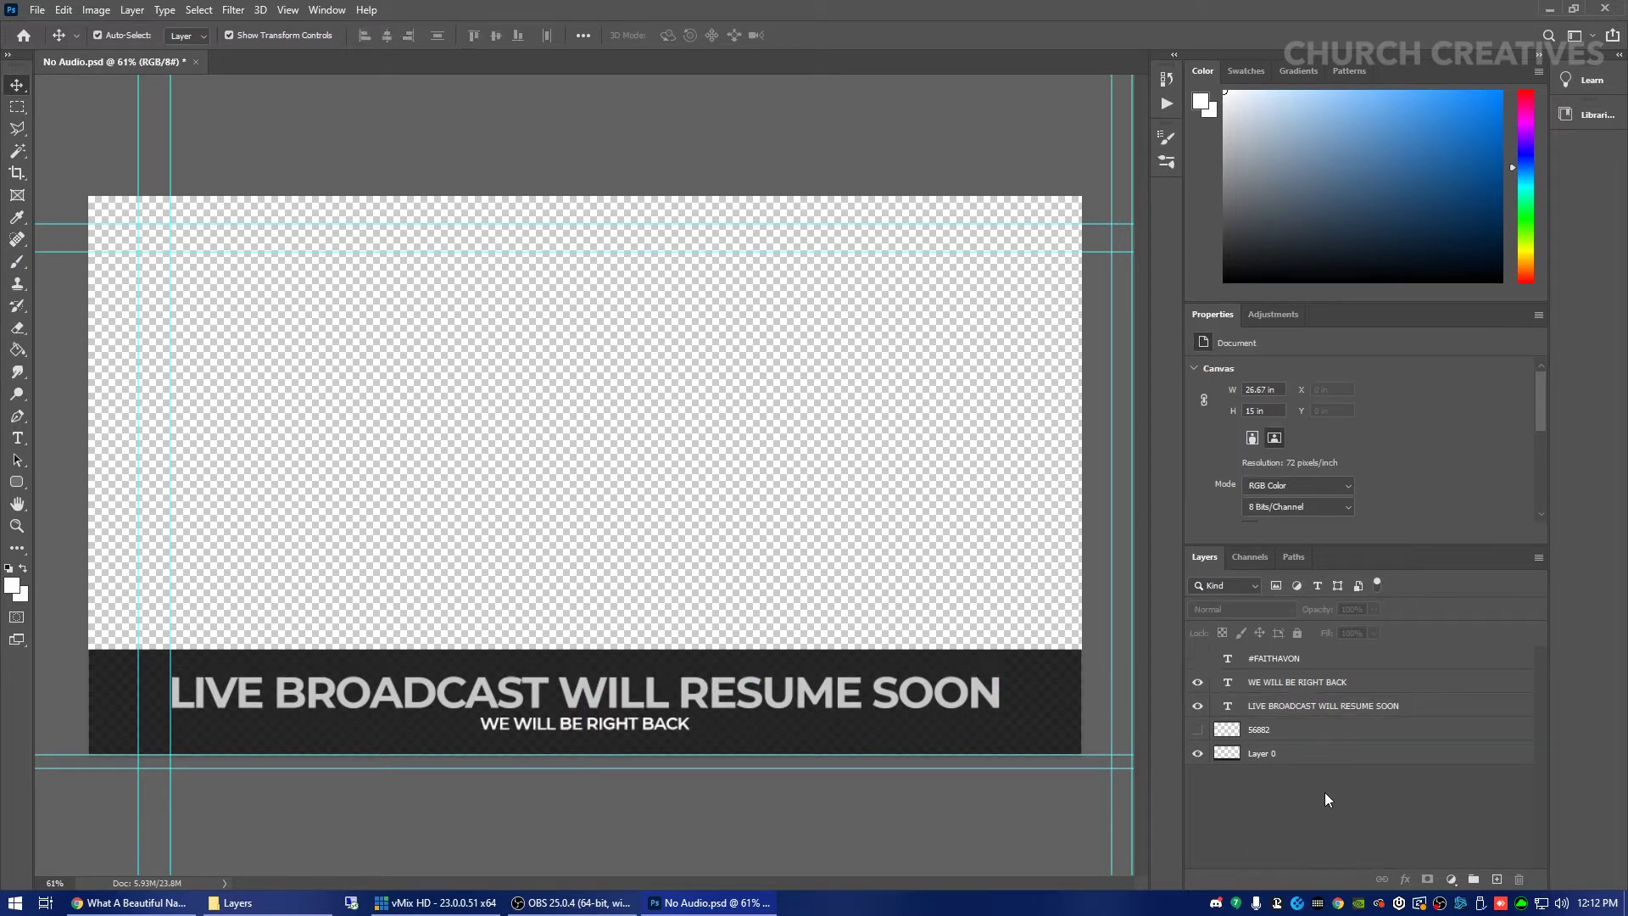
left_click(1197, 657)
left_click(1197, 657)
left_click(1250, 664)
left_click(1275, 827)
key("Delete")
left_click(1275, 769)
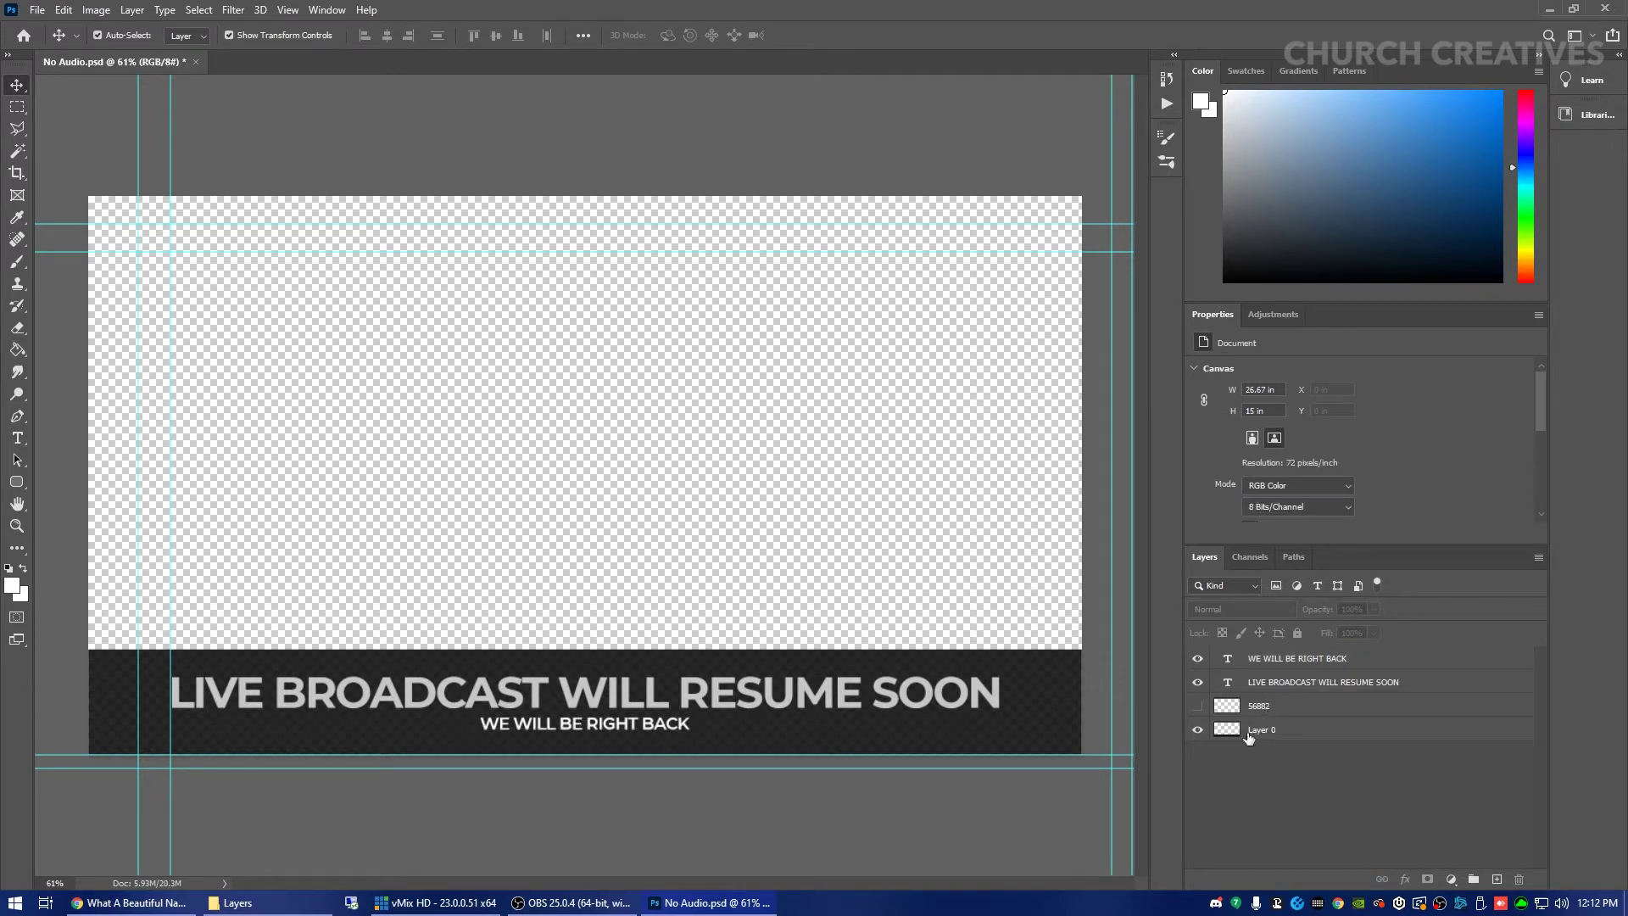
Delete the hidden speaker icon layer 56882.
scroll(630, 623, "down", 2)
scroll(449, 647, "up", 1)
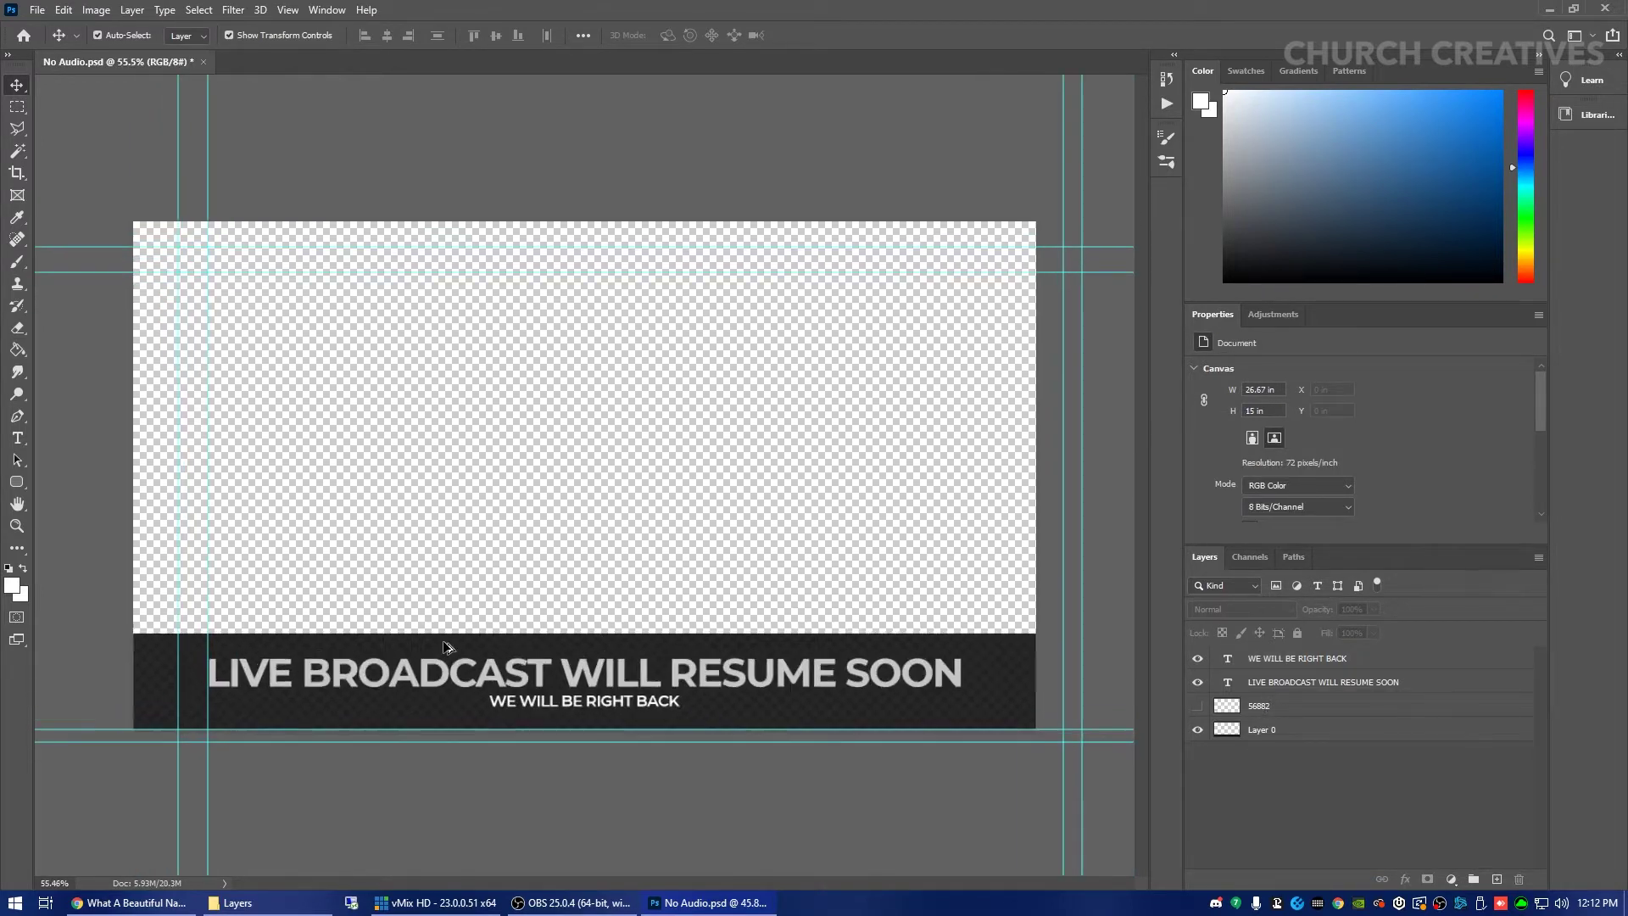
left_click(1302, 705)
key("Delete")
left_click(763, 572)
scroll(577, 536, "down", 1)
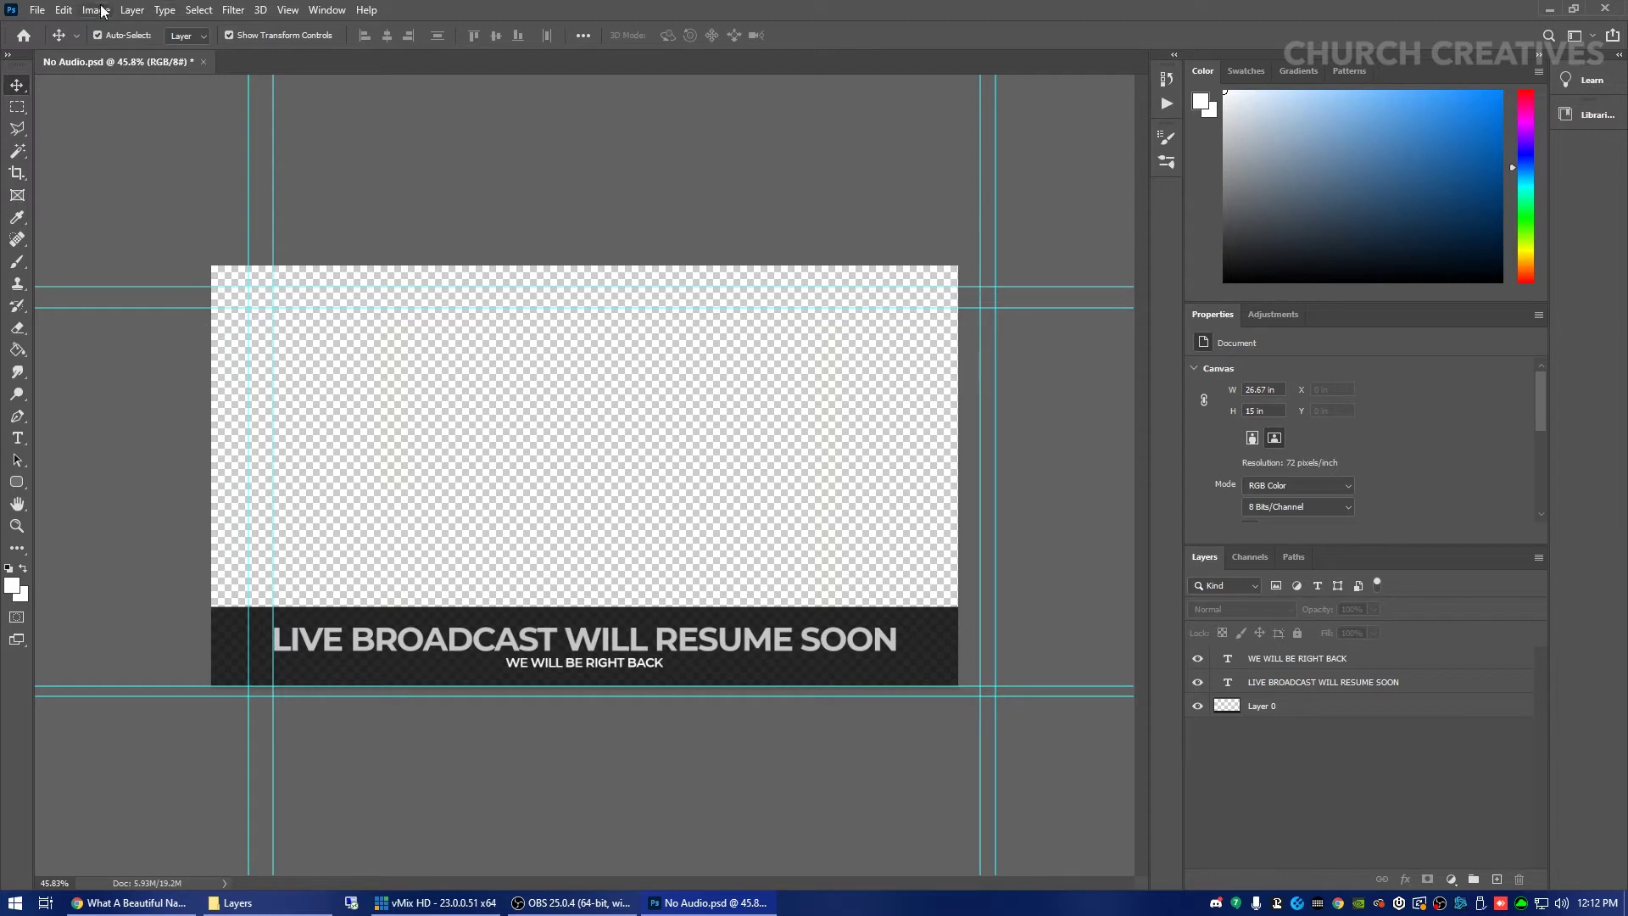
Set up an export of the layers to files, with a newly created folder named new inside Layers as the destination.
left_click(45, 6)
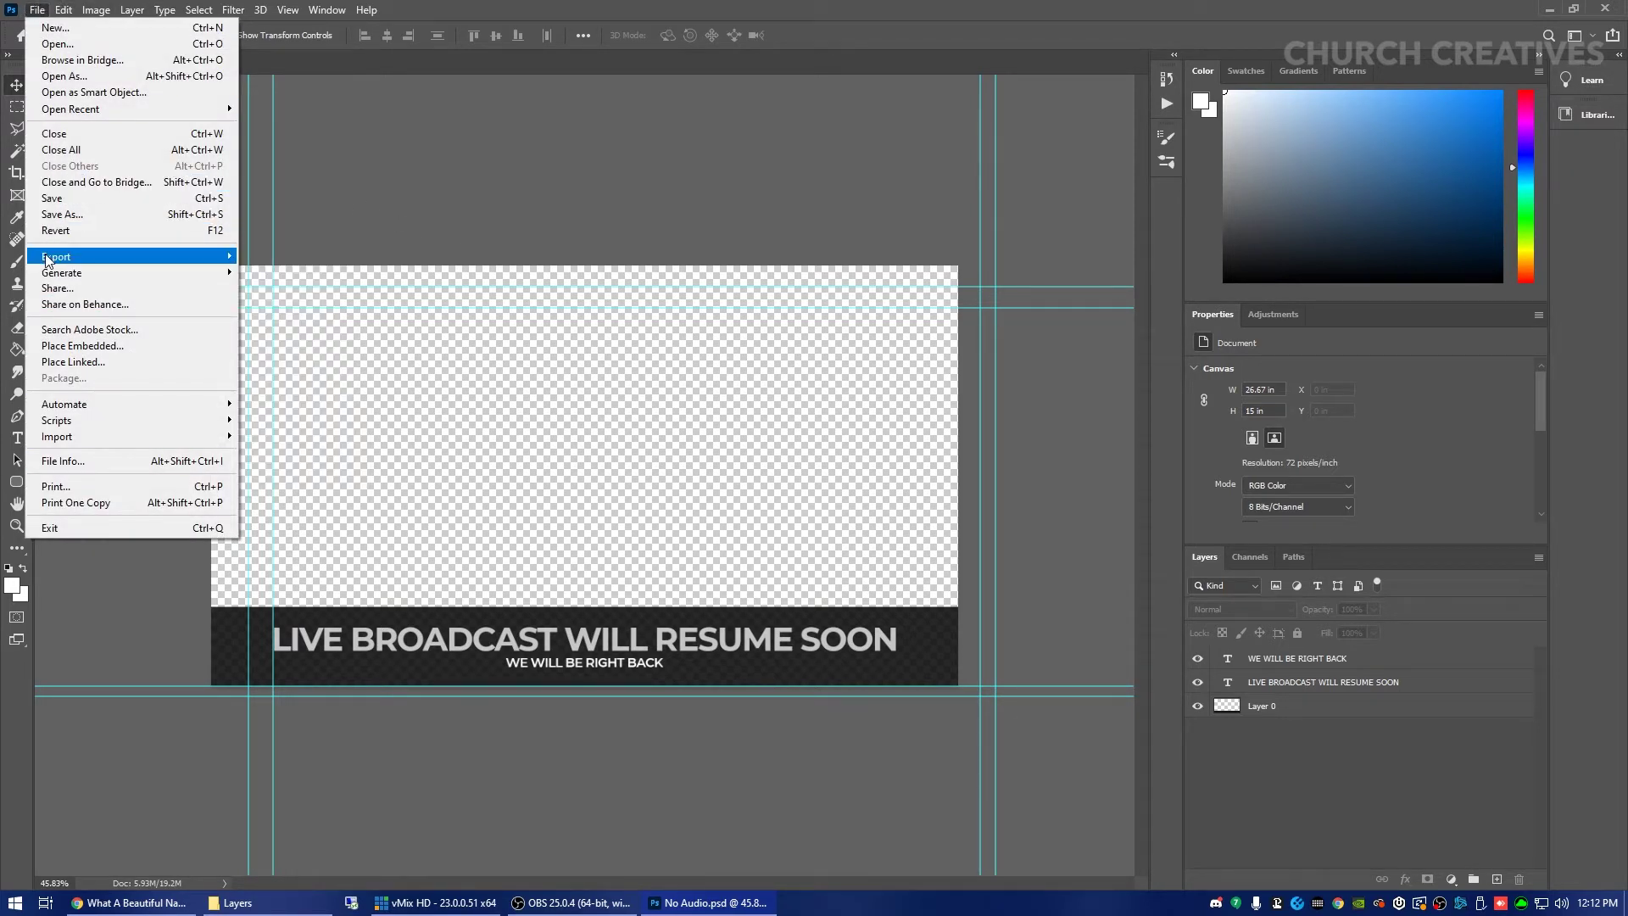
mouse_move(88, 264)
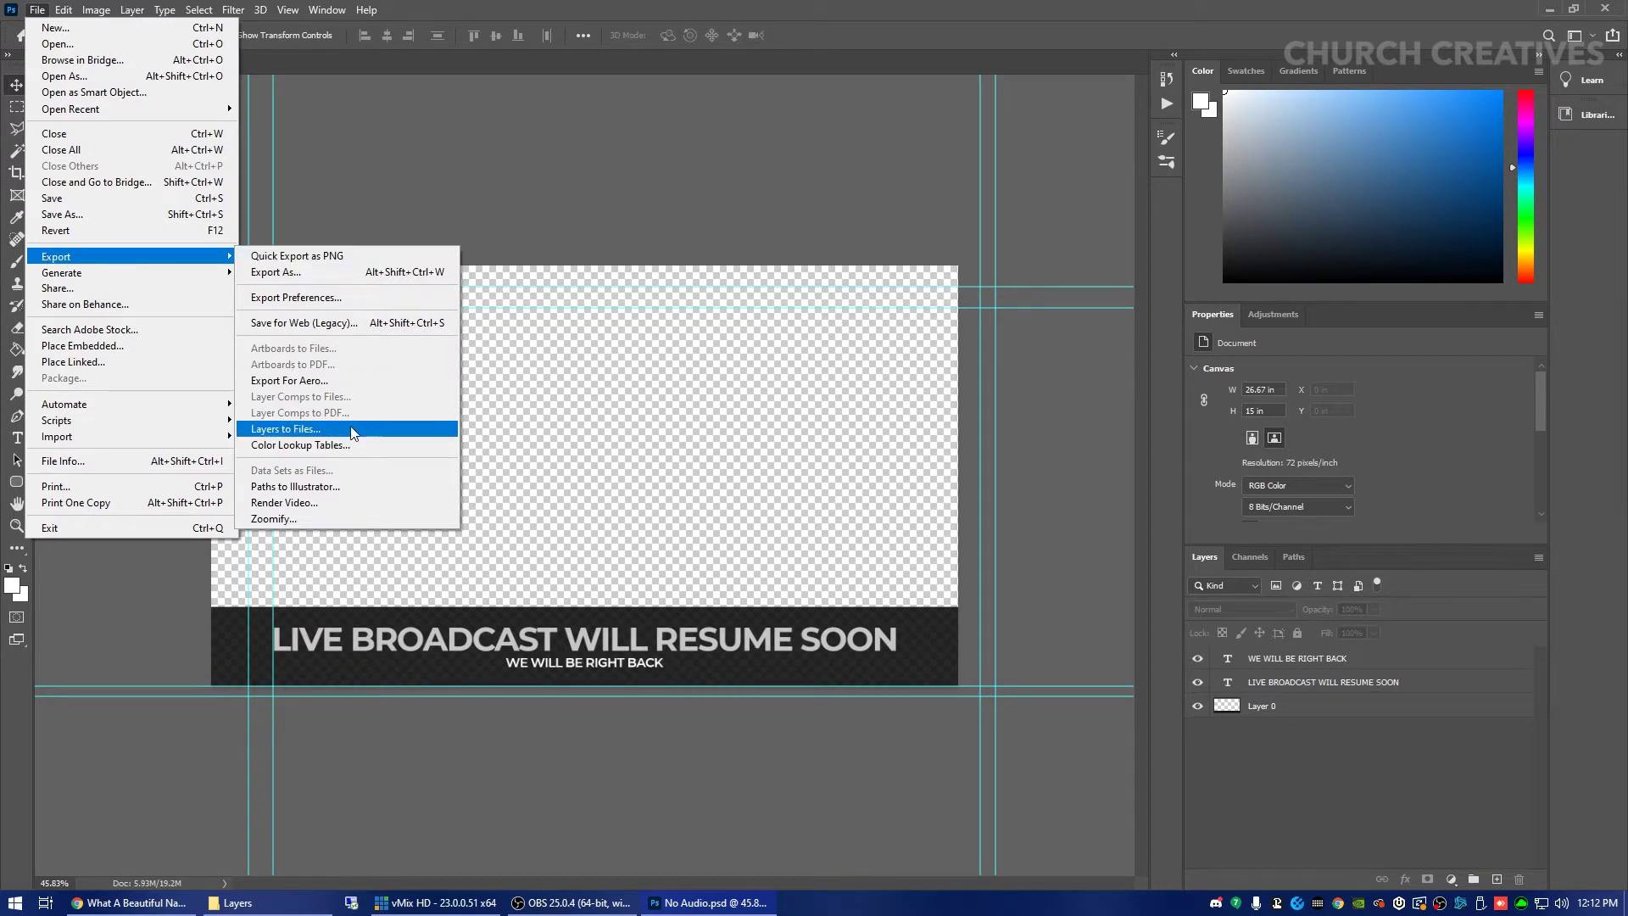
left_click(277, 431)
left_click(800, 295)
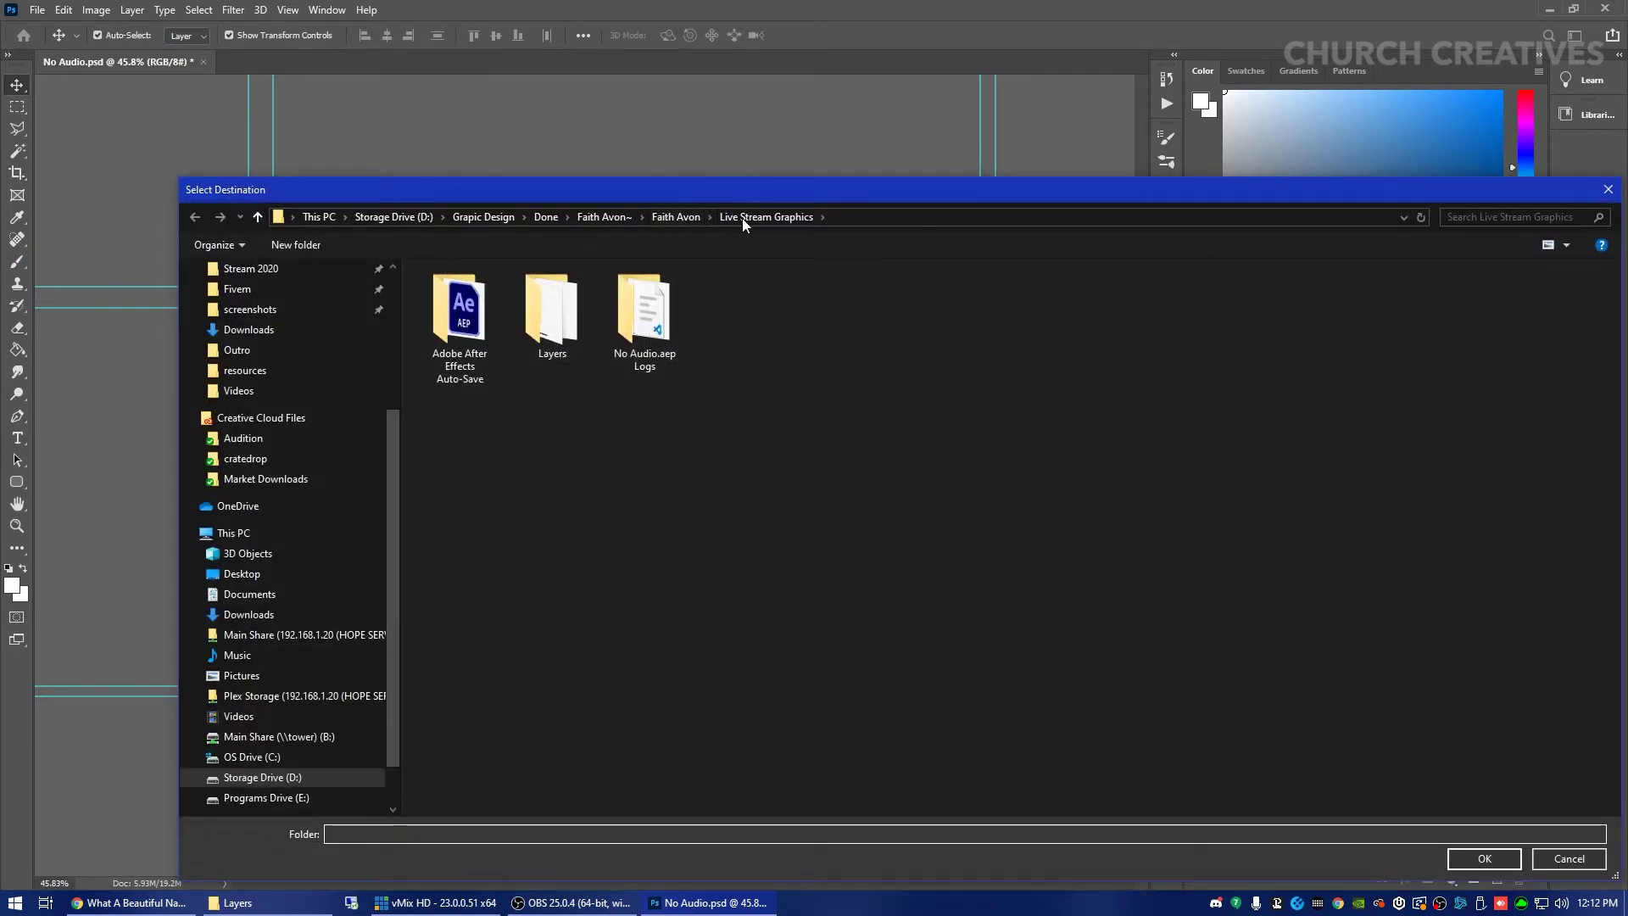
double_click(585, 318)
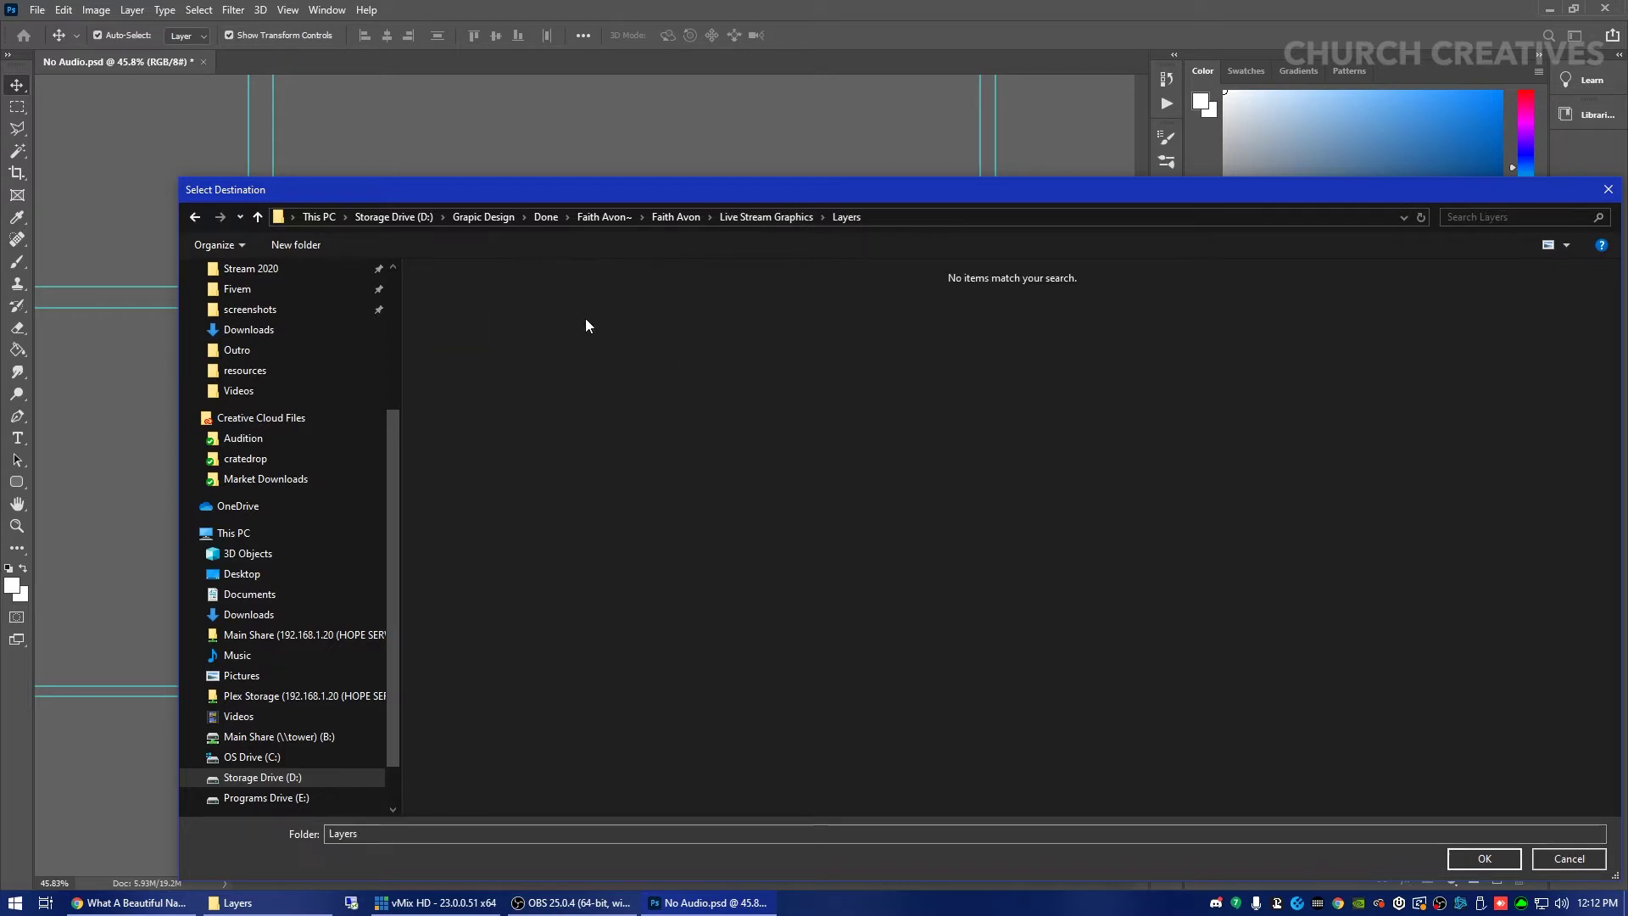
left_click(292, 249)
type("new")
key("Return")
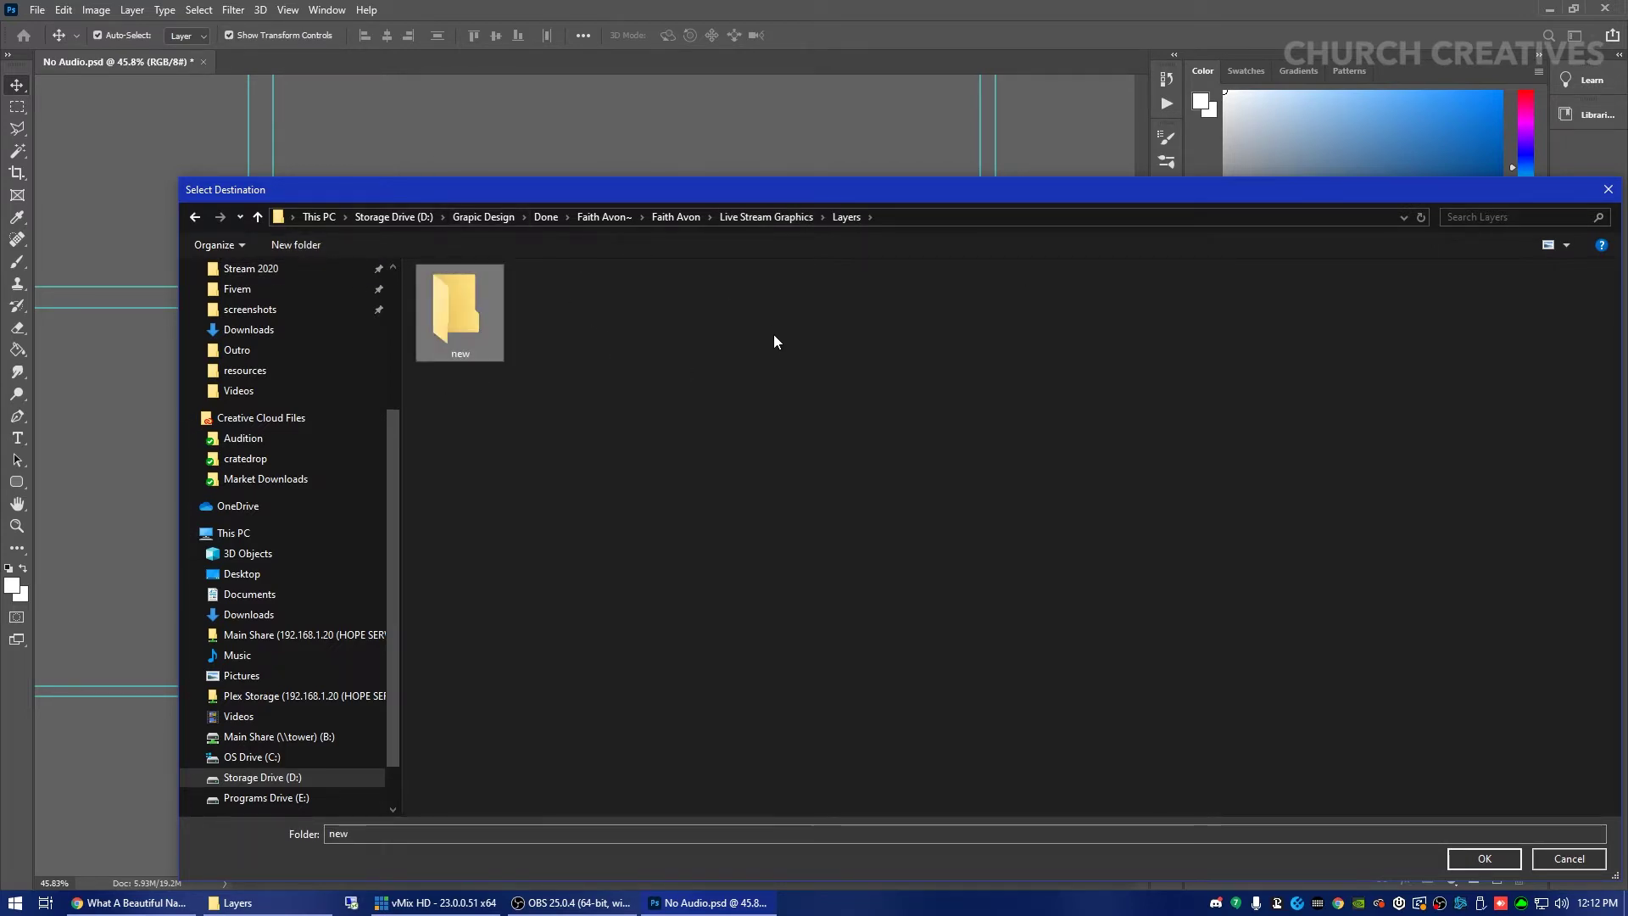
key("Return")
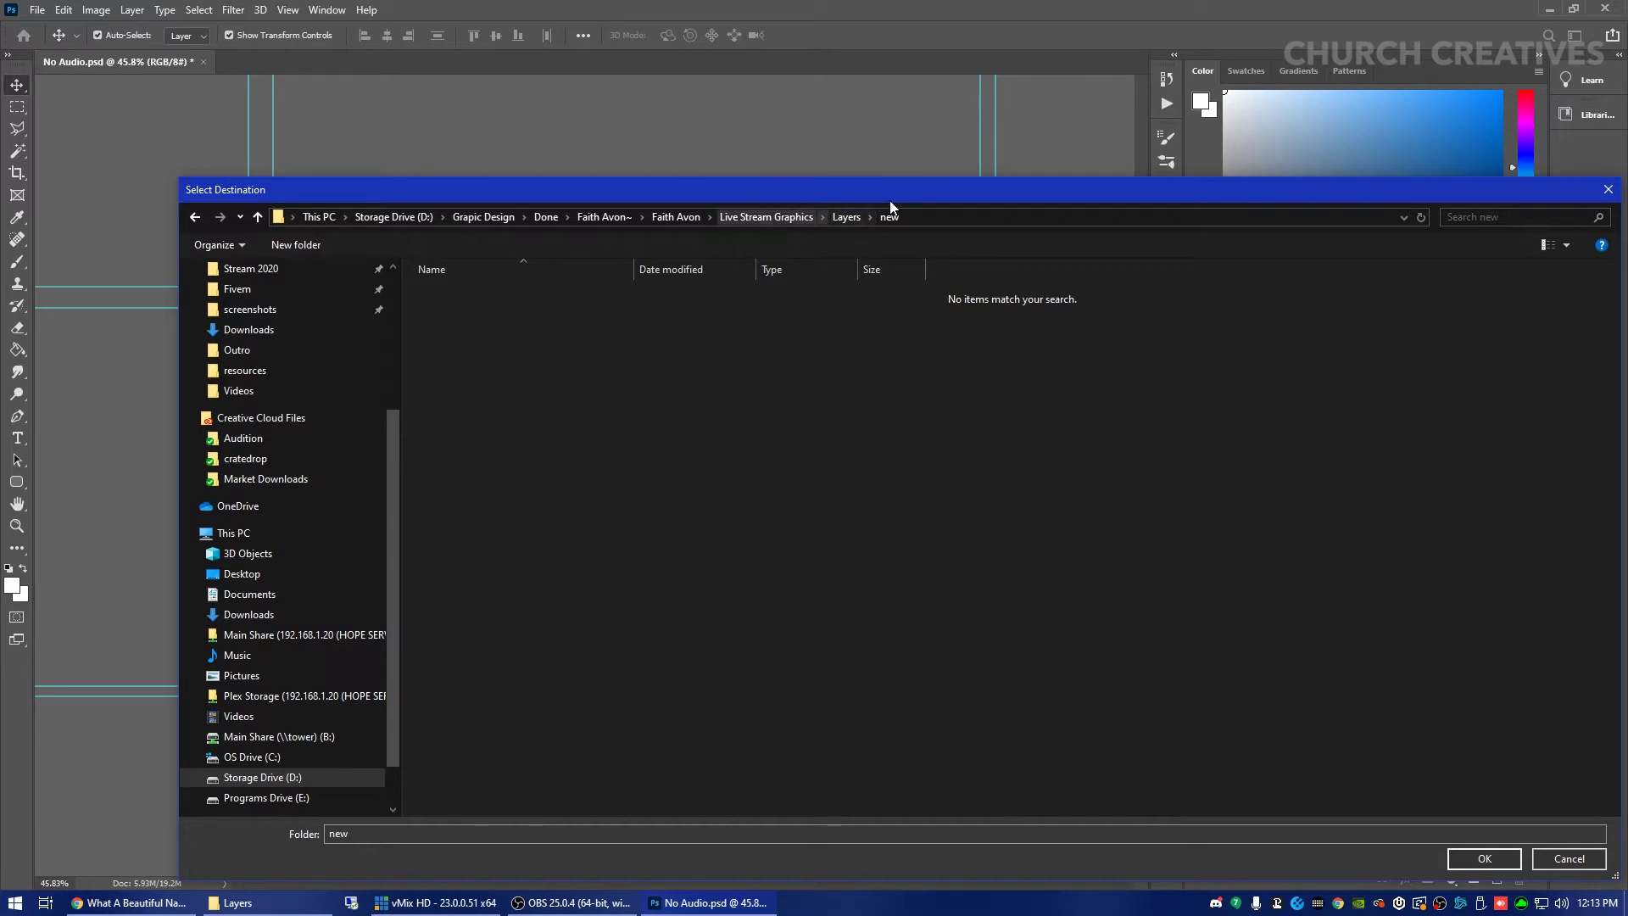
left_click(1488, 858)
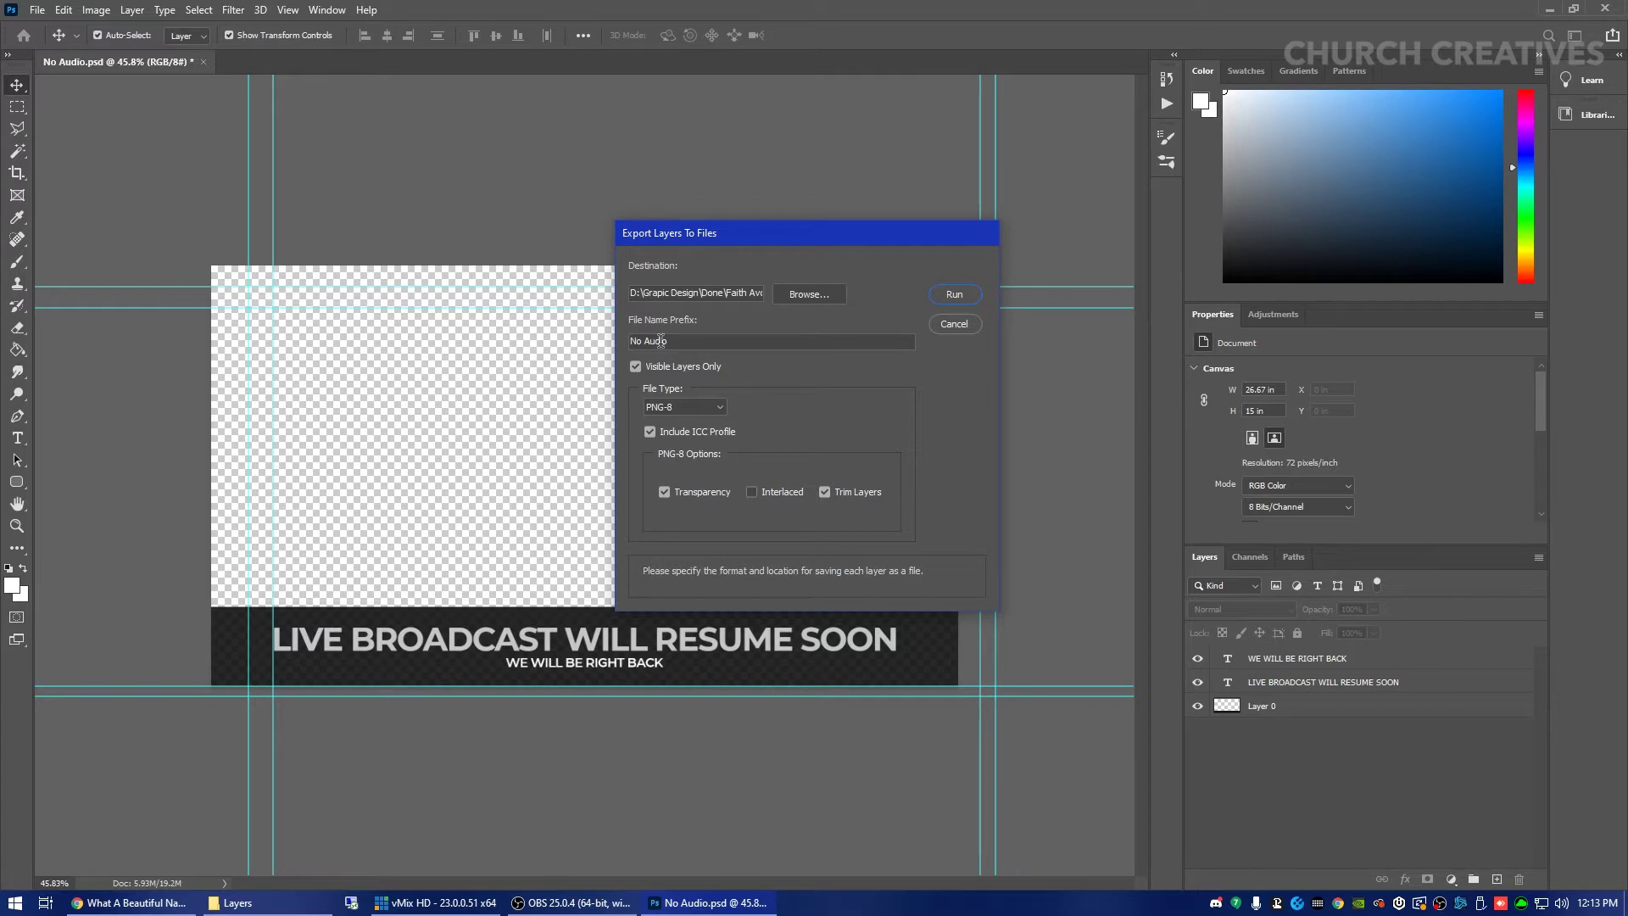
Export the visible layers as trimmed, transparent PNG-8 files with the prefix No Audio, and switch back to the Layers folder in File Explorer.
left_click(953, 296)
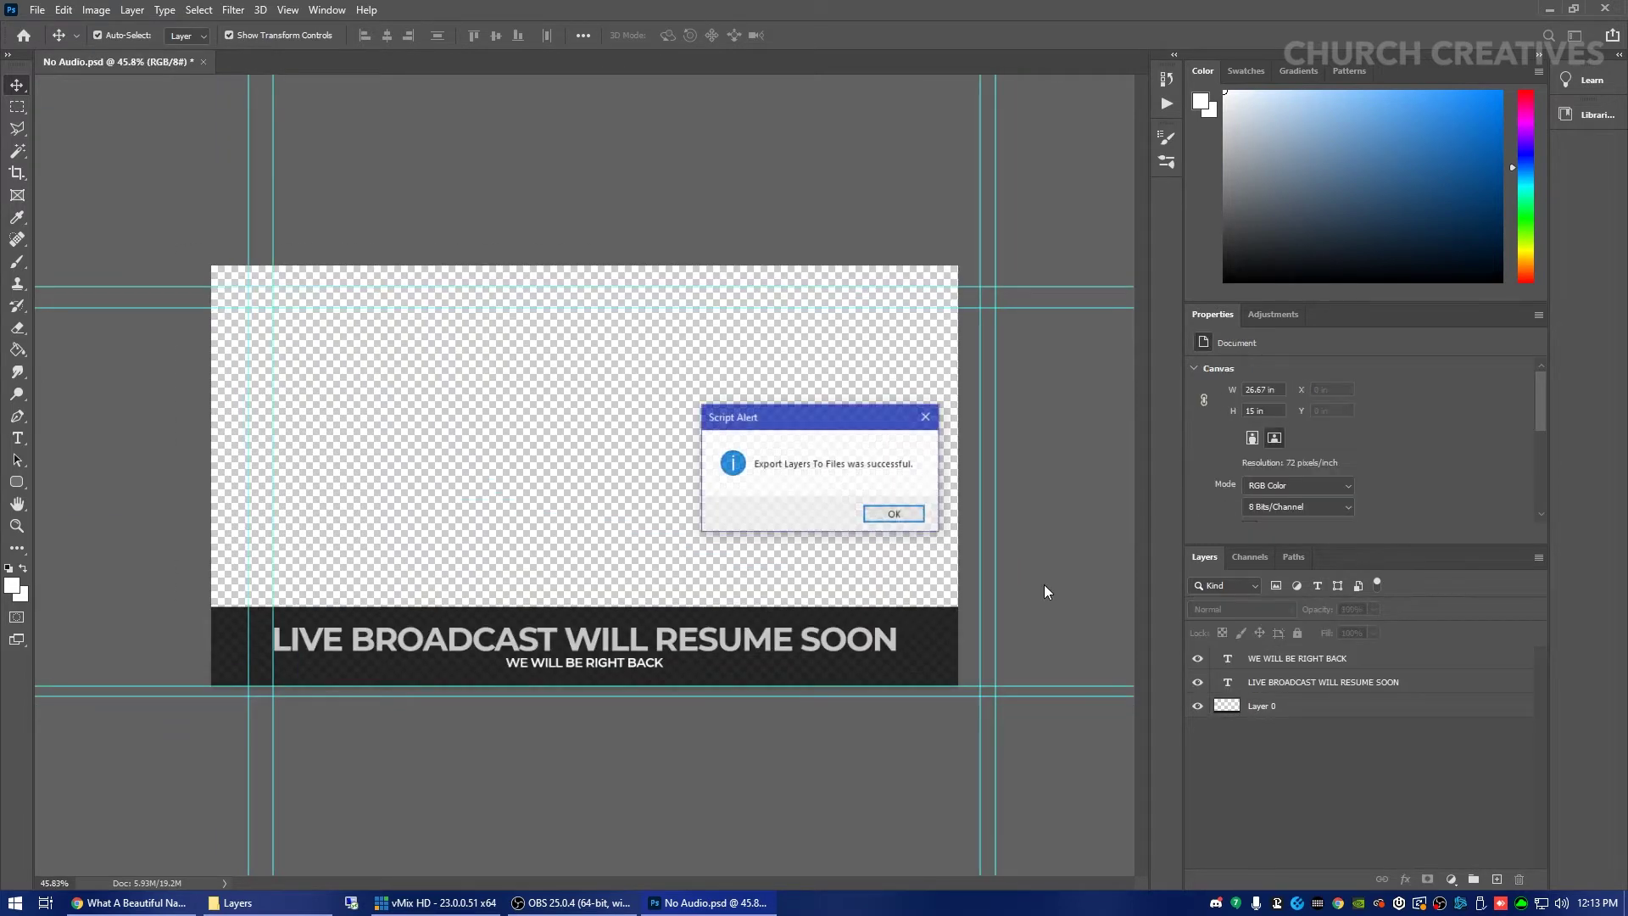
key("Return")
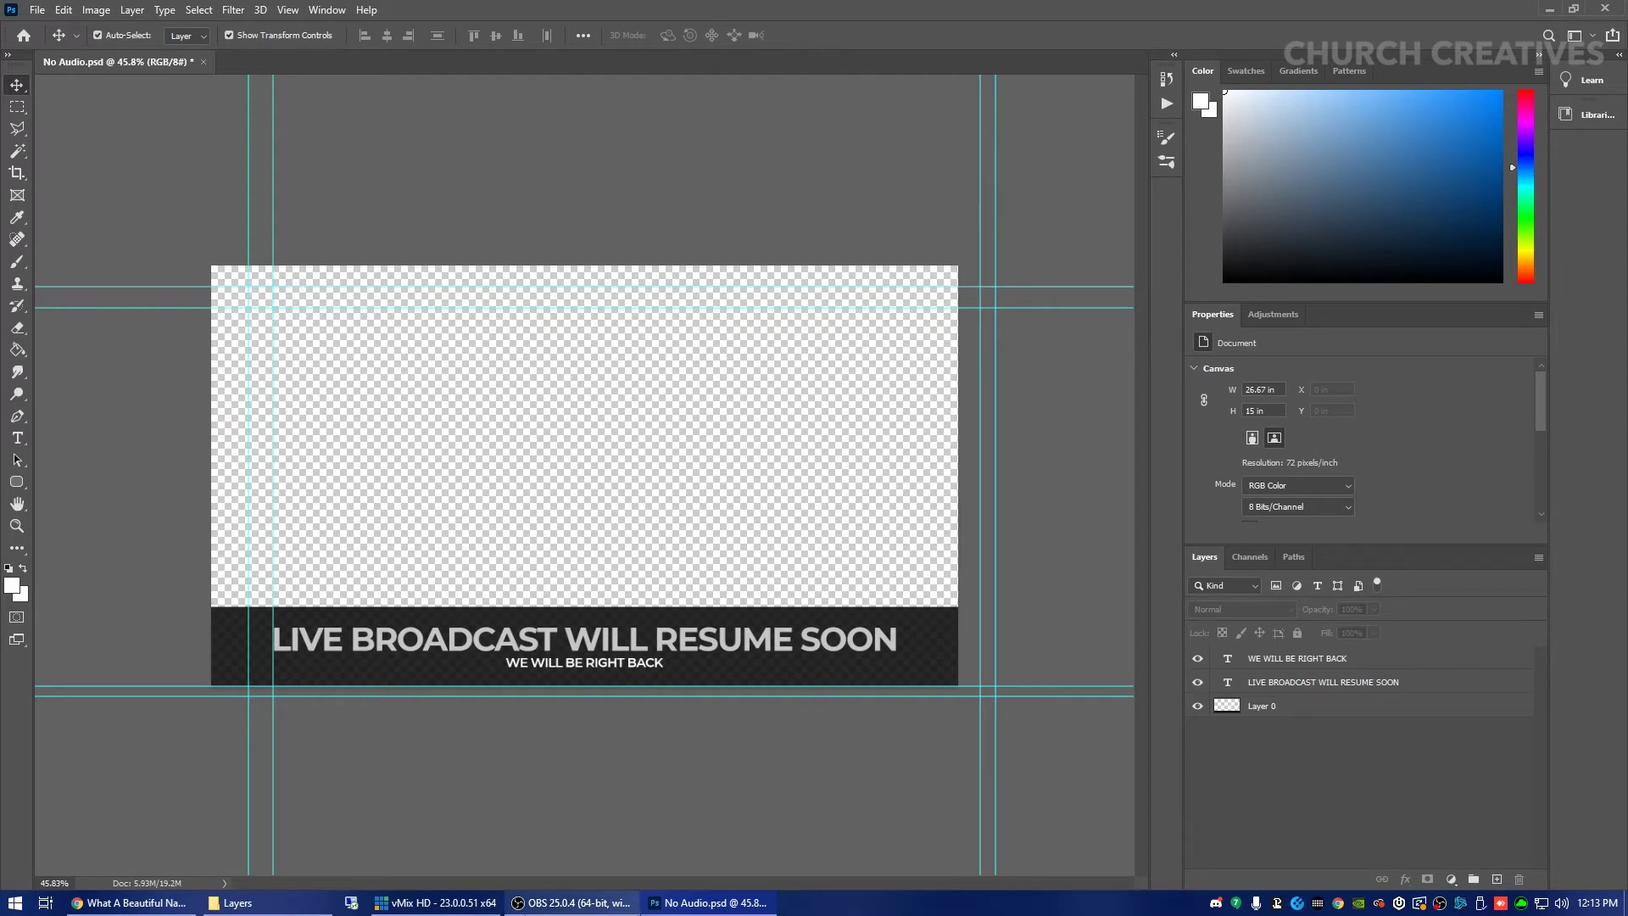
left_click(1542, 7)
key("alt+Tab")
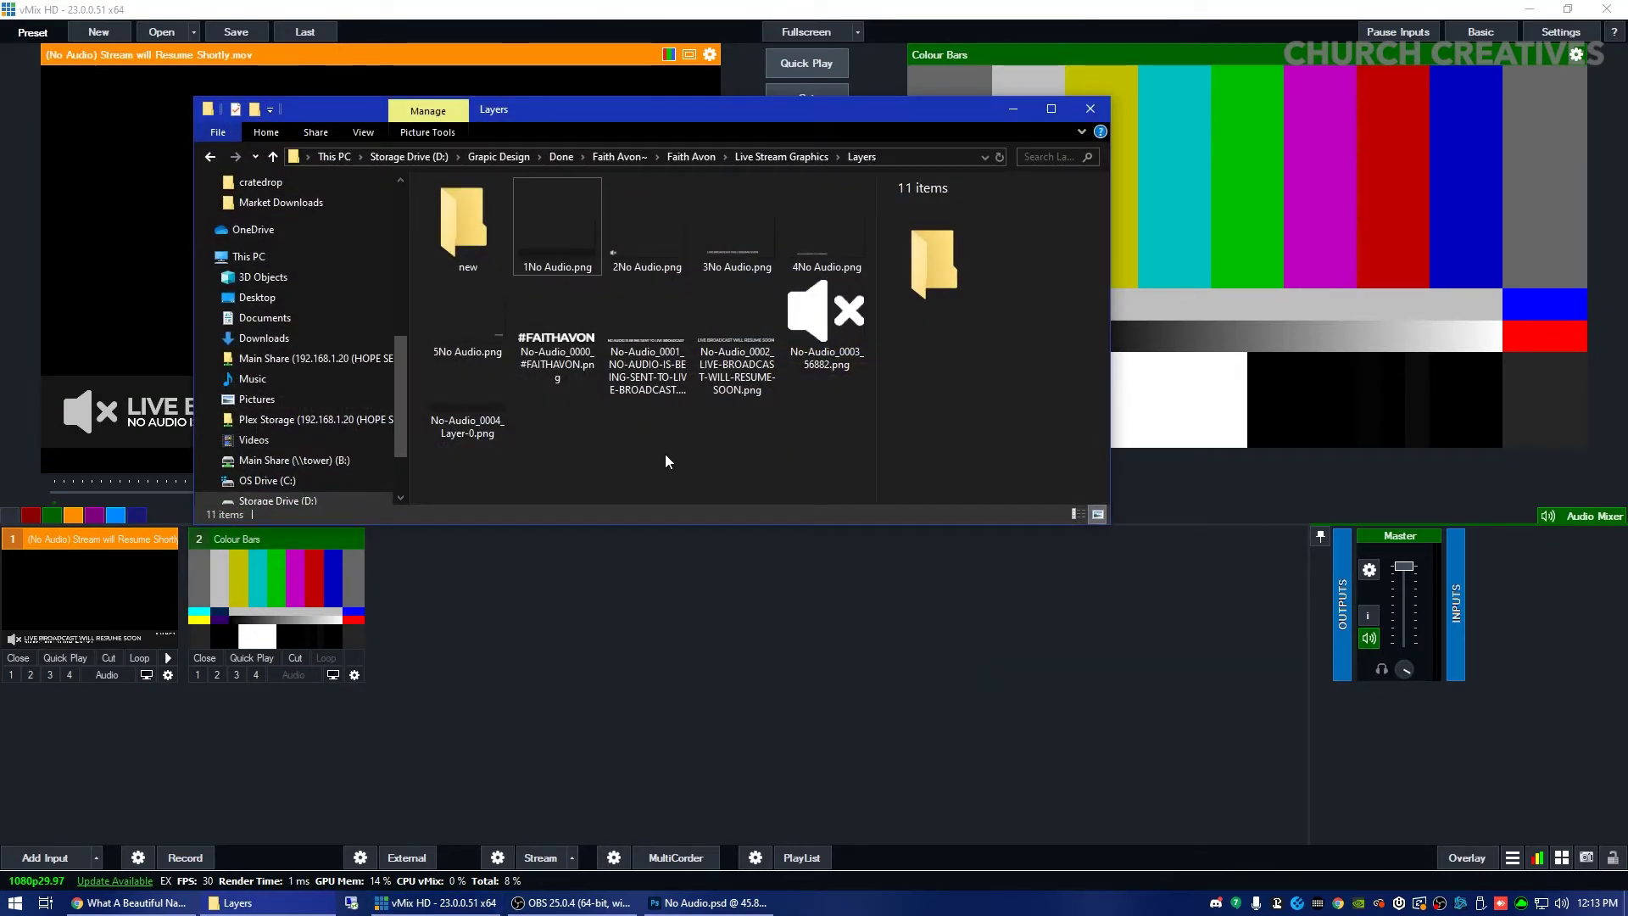
Check the exported PNG files in the new folder, and return to the Live Stream Graphics folder before minimizing File Explorer.
double_click(449, 222)
left_click_drag(799, 324, 441, 220)
left_click(685, 370)
left_click(798, 158)
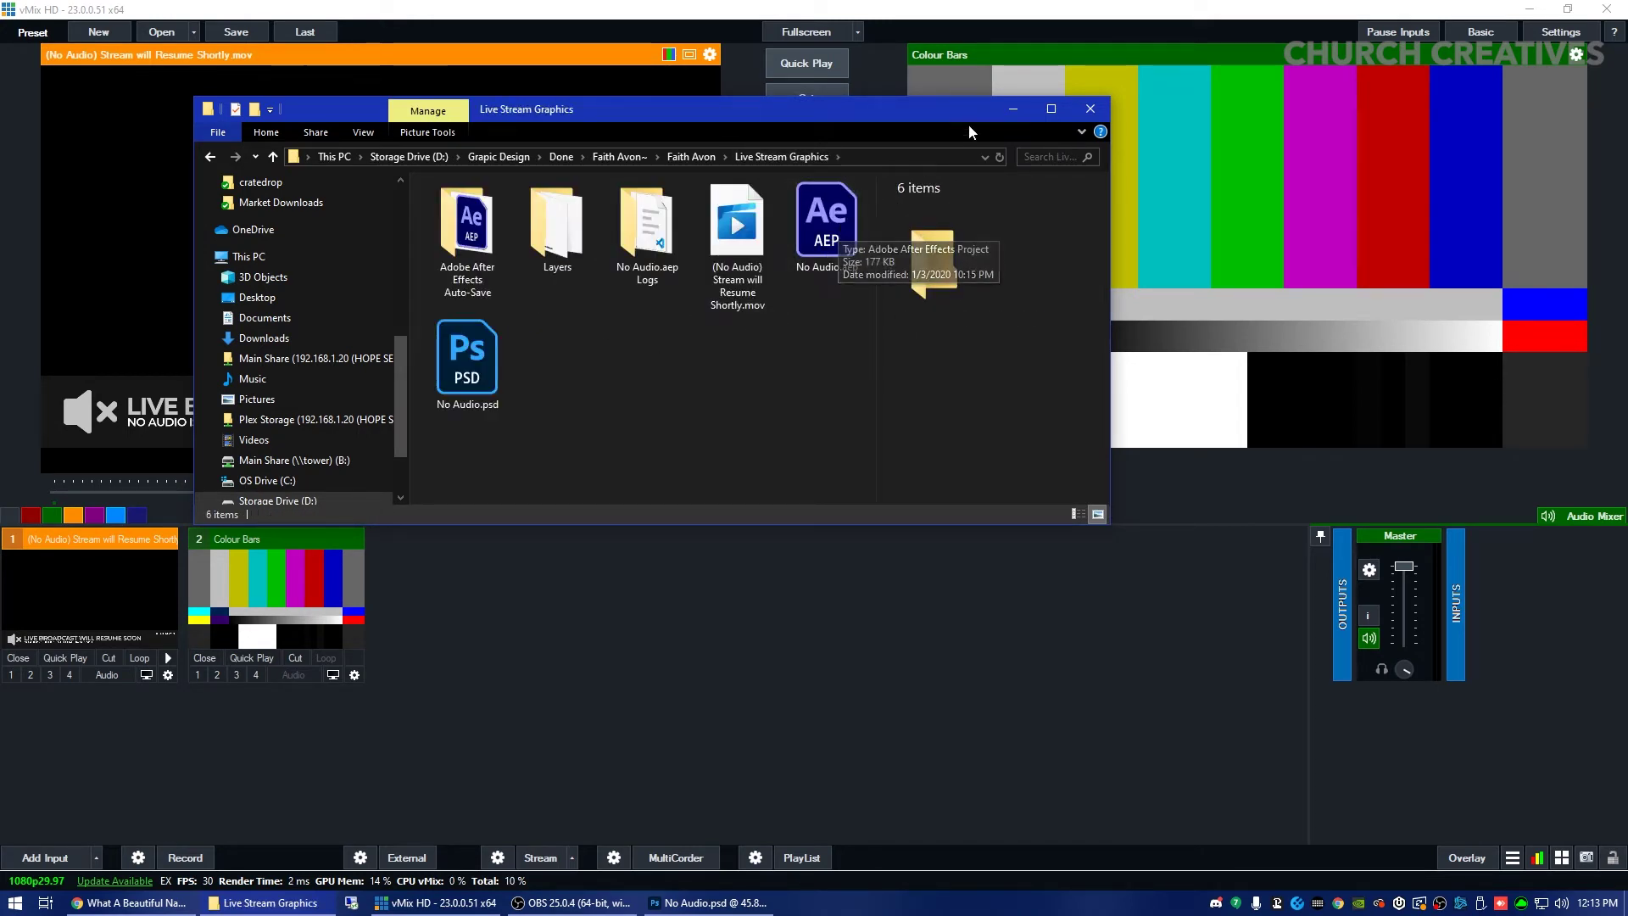
left_click(1013, 108)
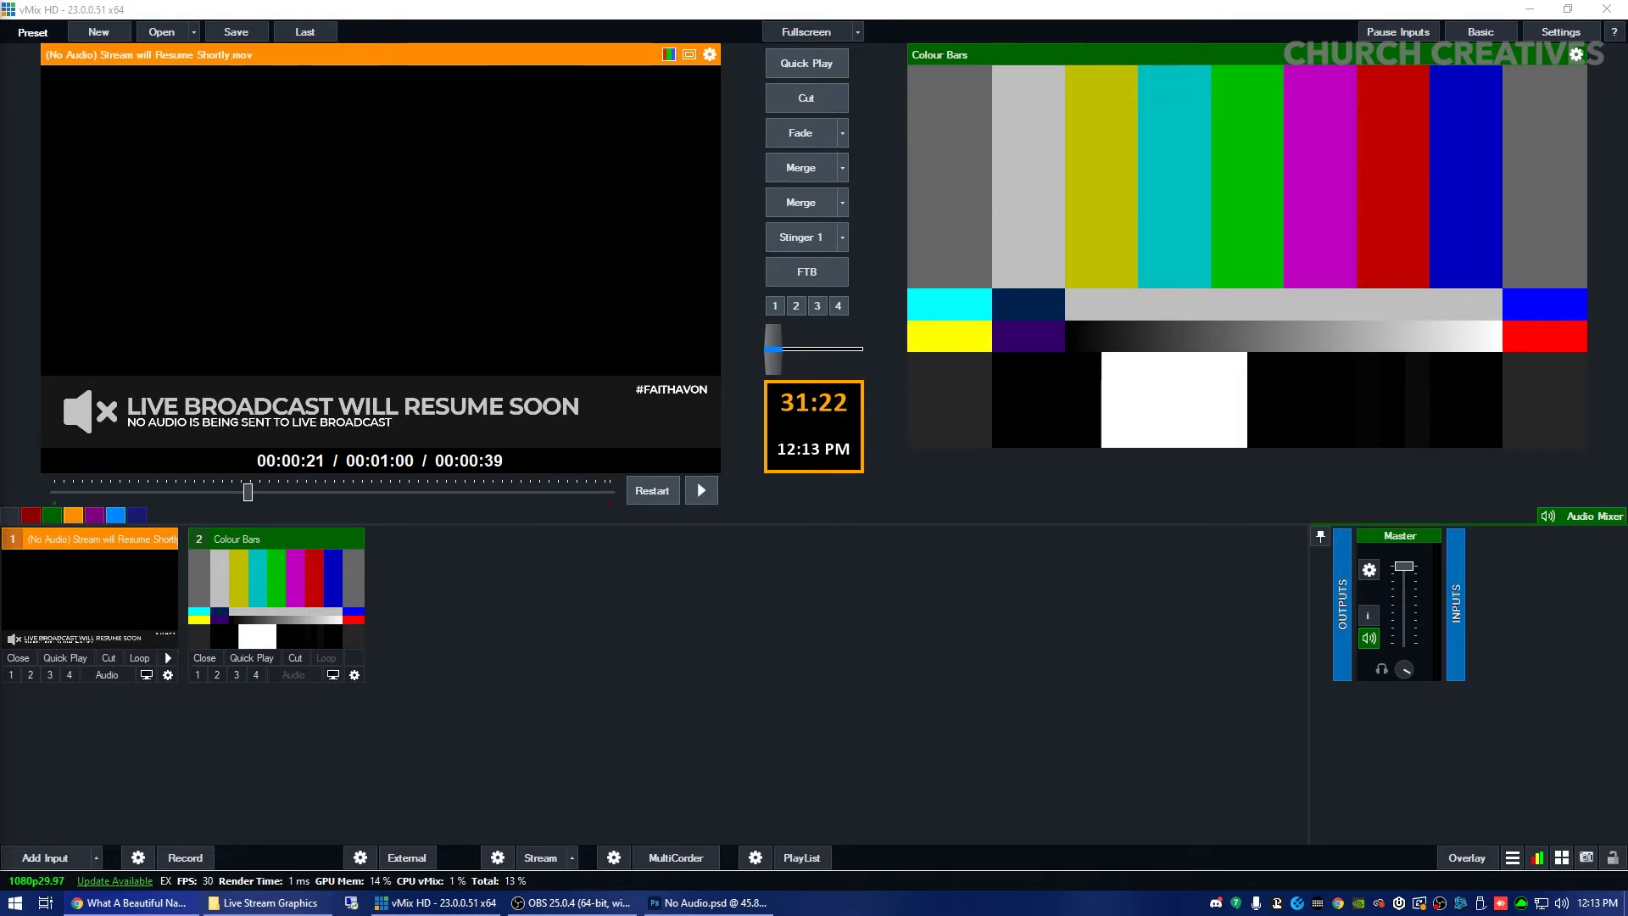
Search for photopea in a new browser window, open the Photopea editor and compare its workspace with the Photoshop document.
key("ctrl+n")
double_click(605, 63)
type("p")
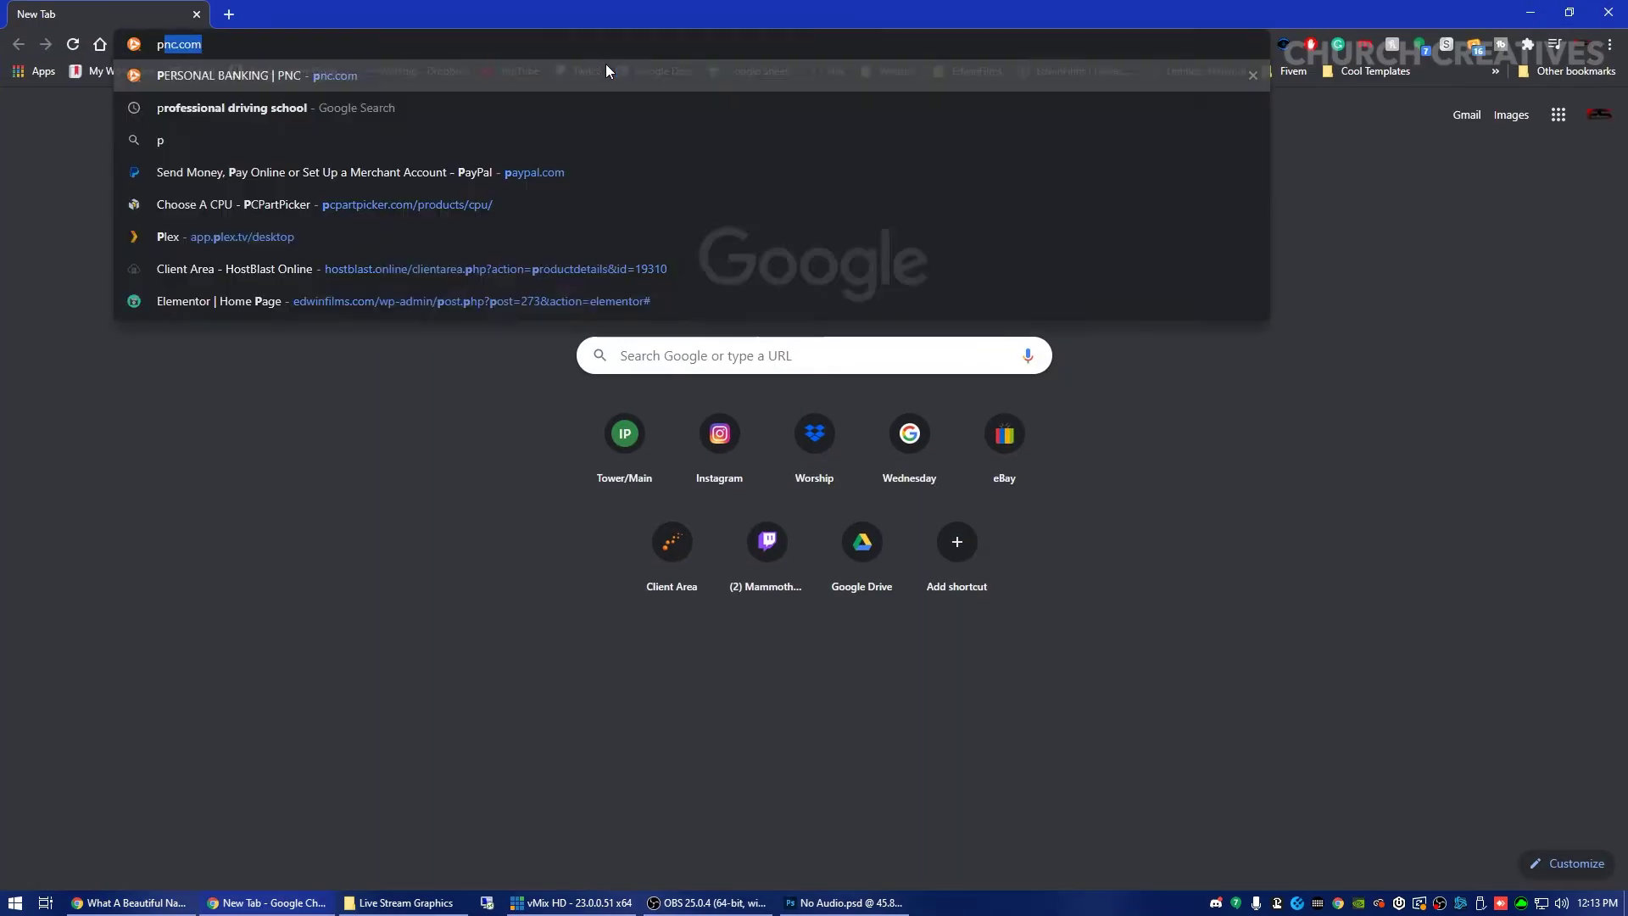
type("hotopea")
key("Return")
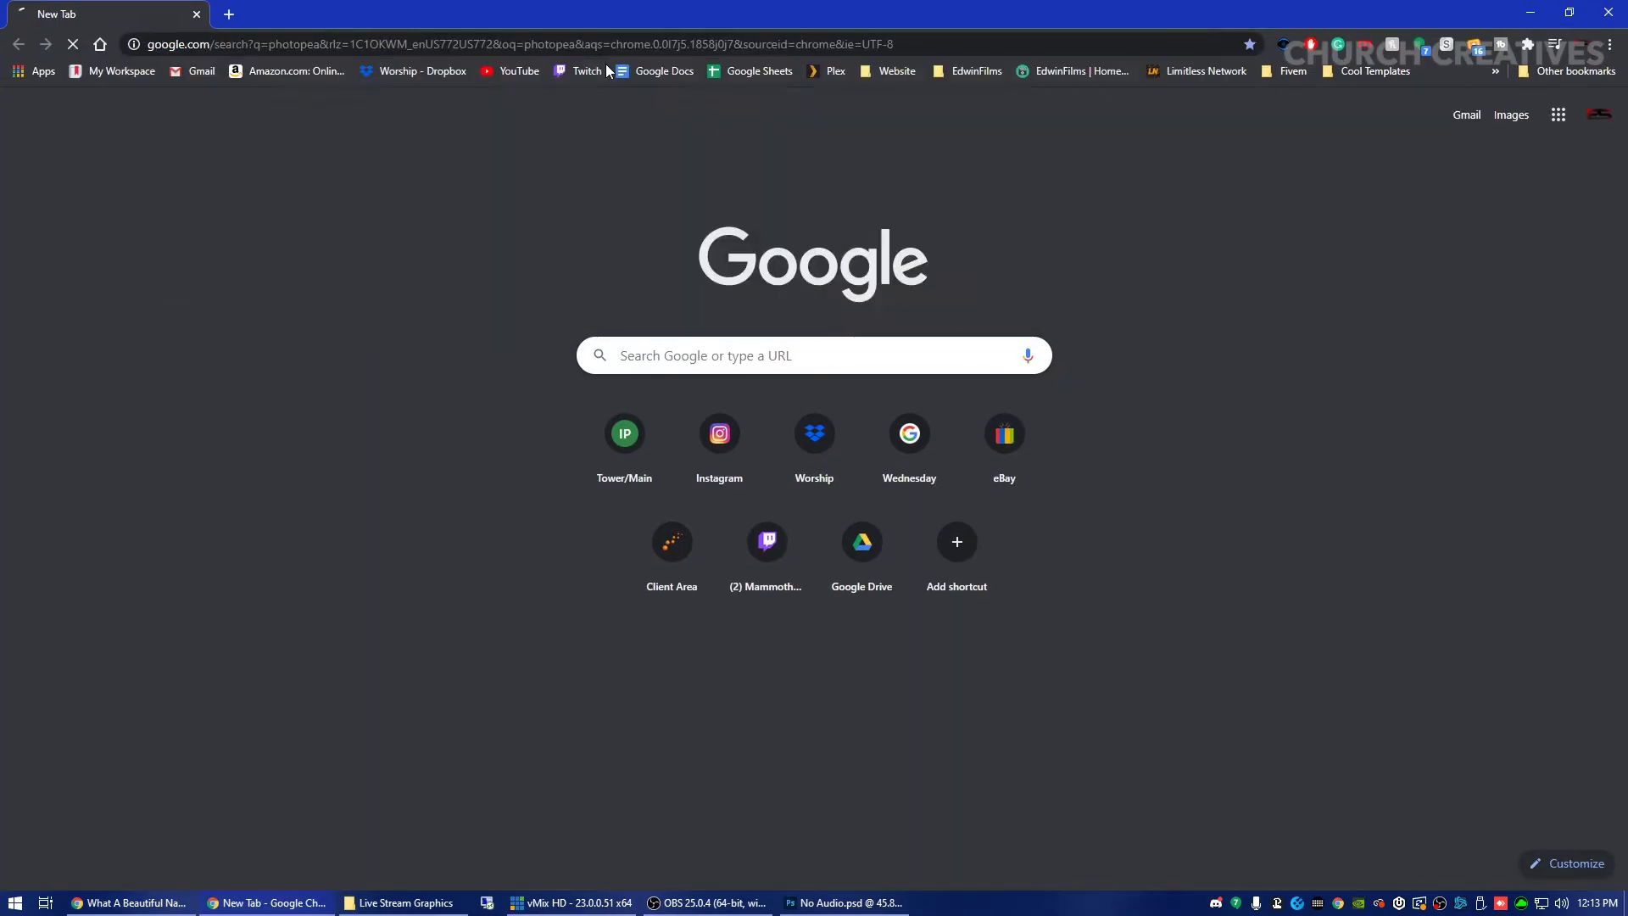
left_click(356, 283)
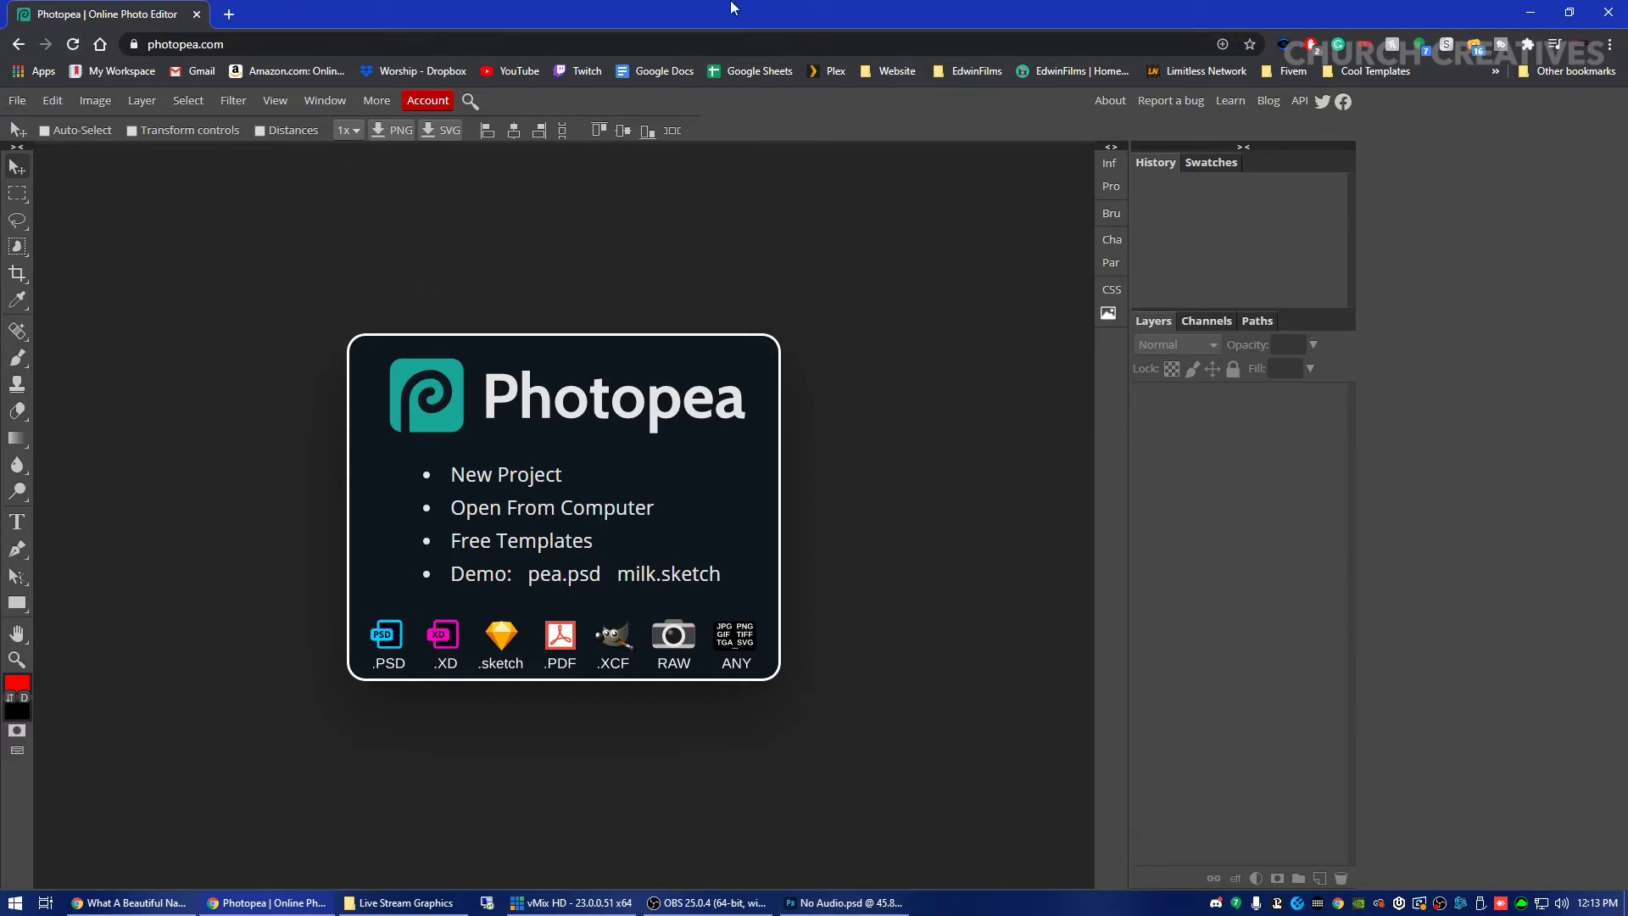
left_click_drag(777, 7, 1000, 914)
left_click(844, 902)
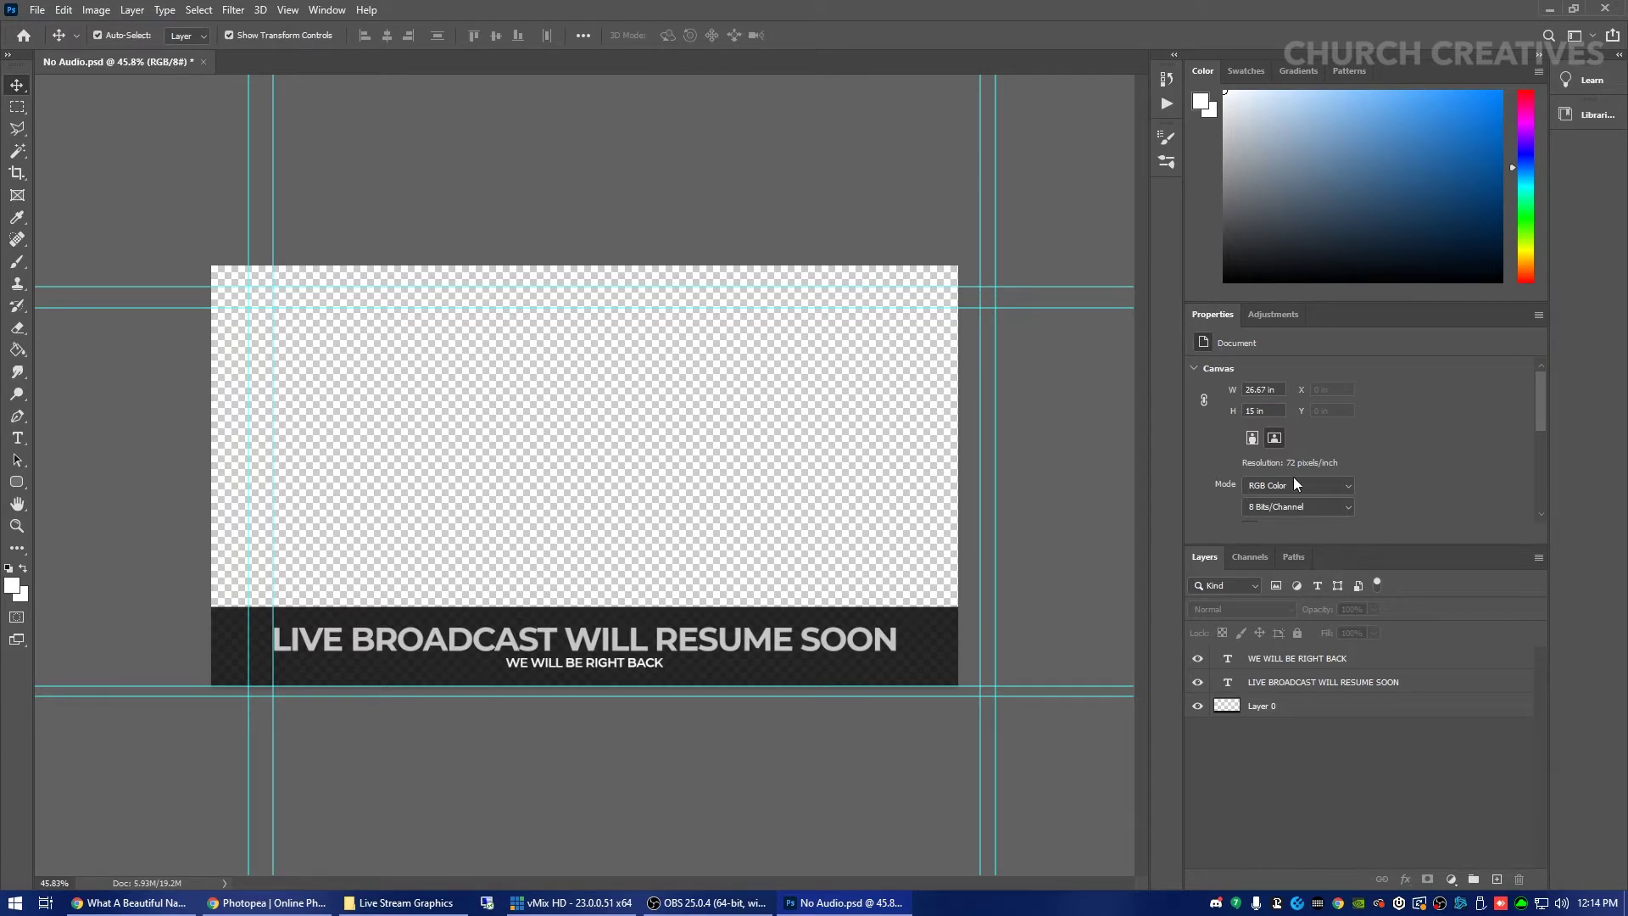
left_click_drag(1626, 10, 767, 1)
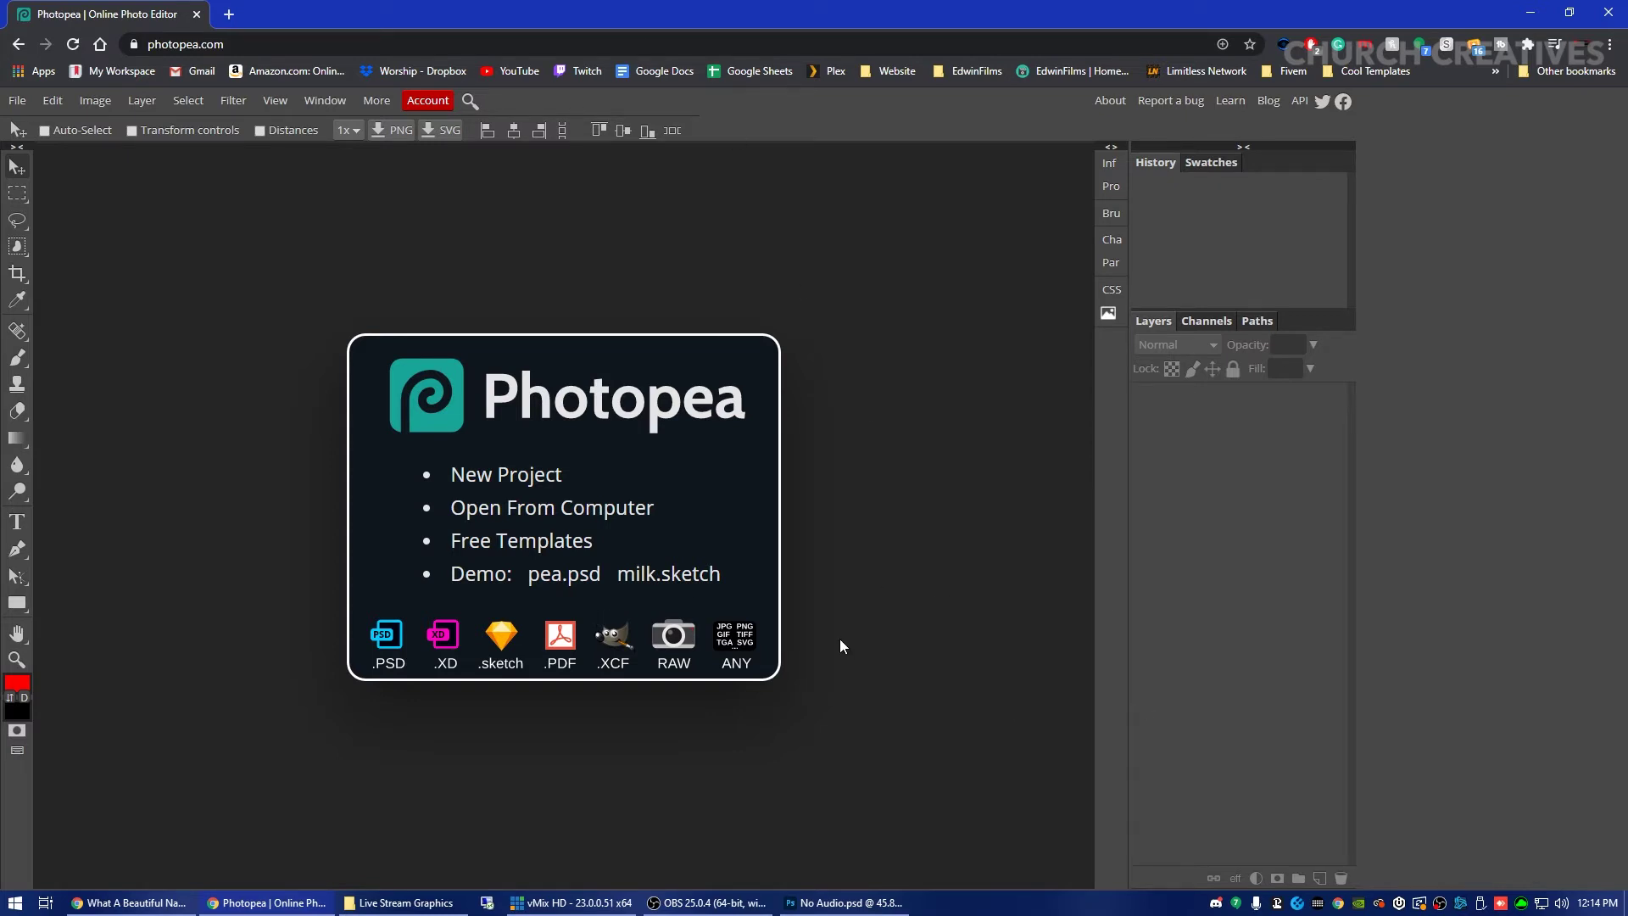
left_click(1531, 12)
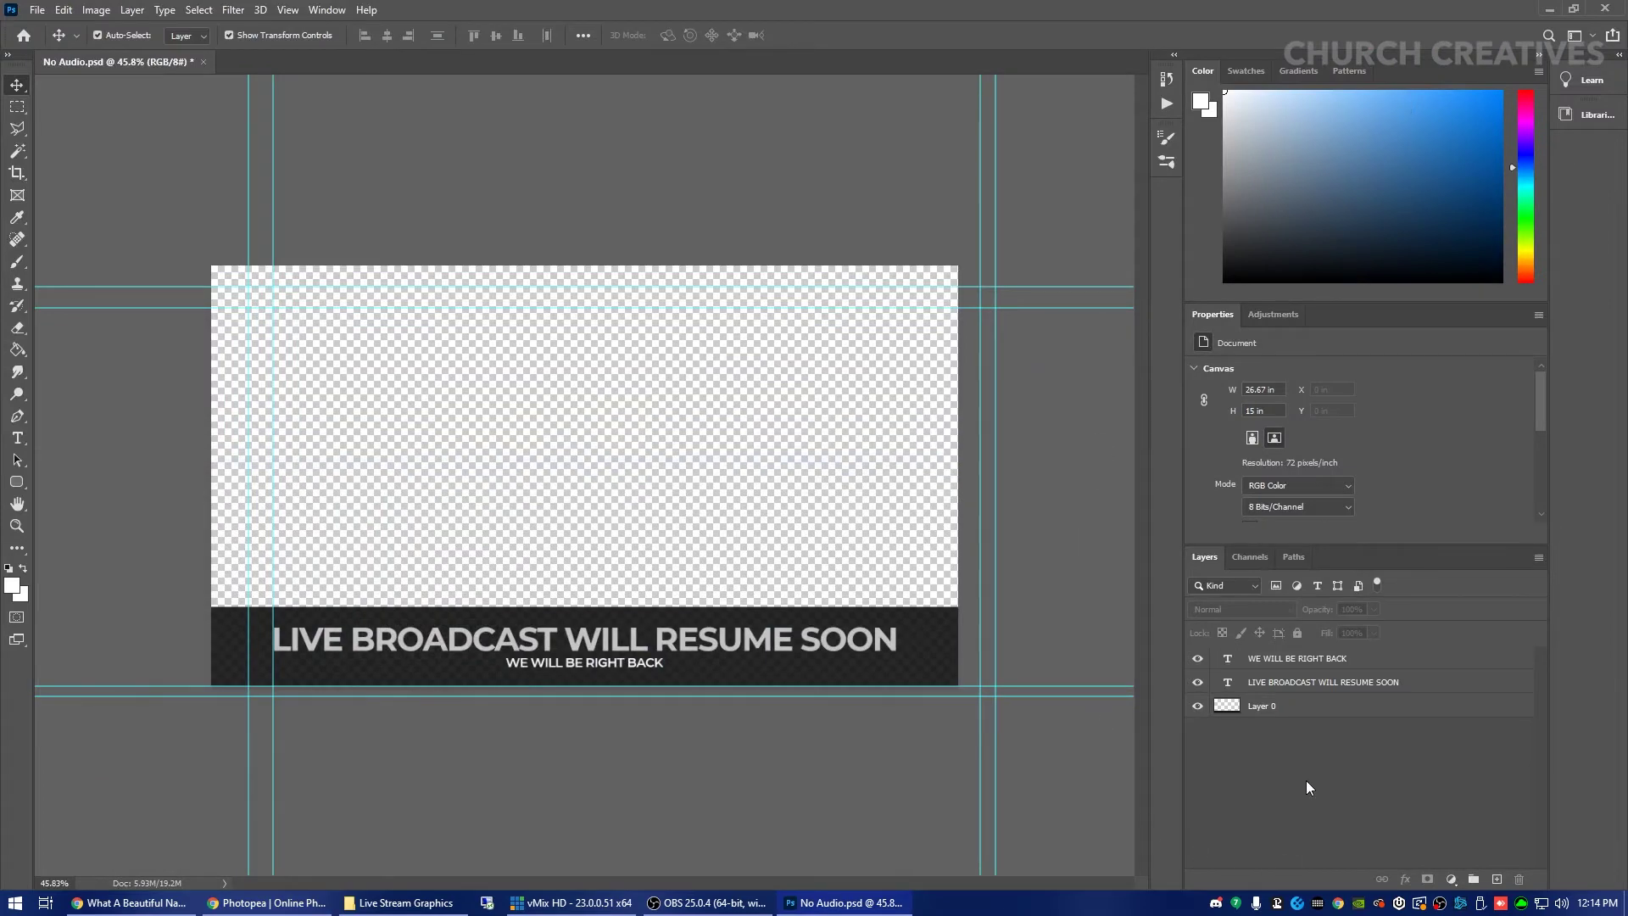
Open No Audio.aep from the Live Stream Graphics folder in After Effects and bring the project to the front.
left_click(399, 902)
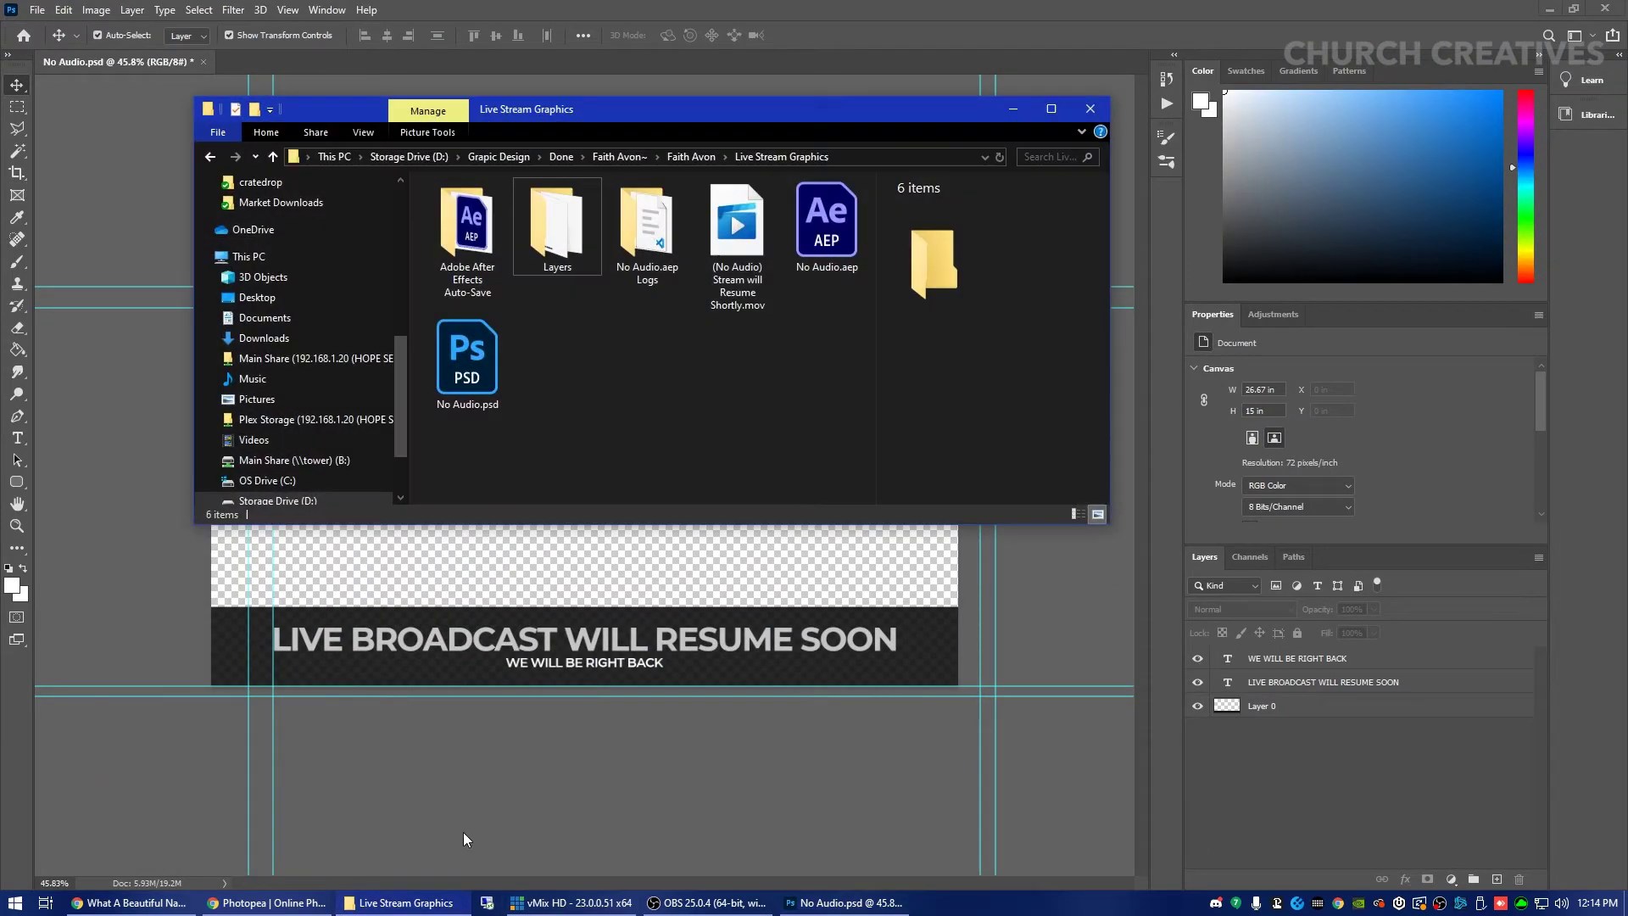
left_click(827, 222)
left_click(777, 447)
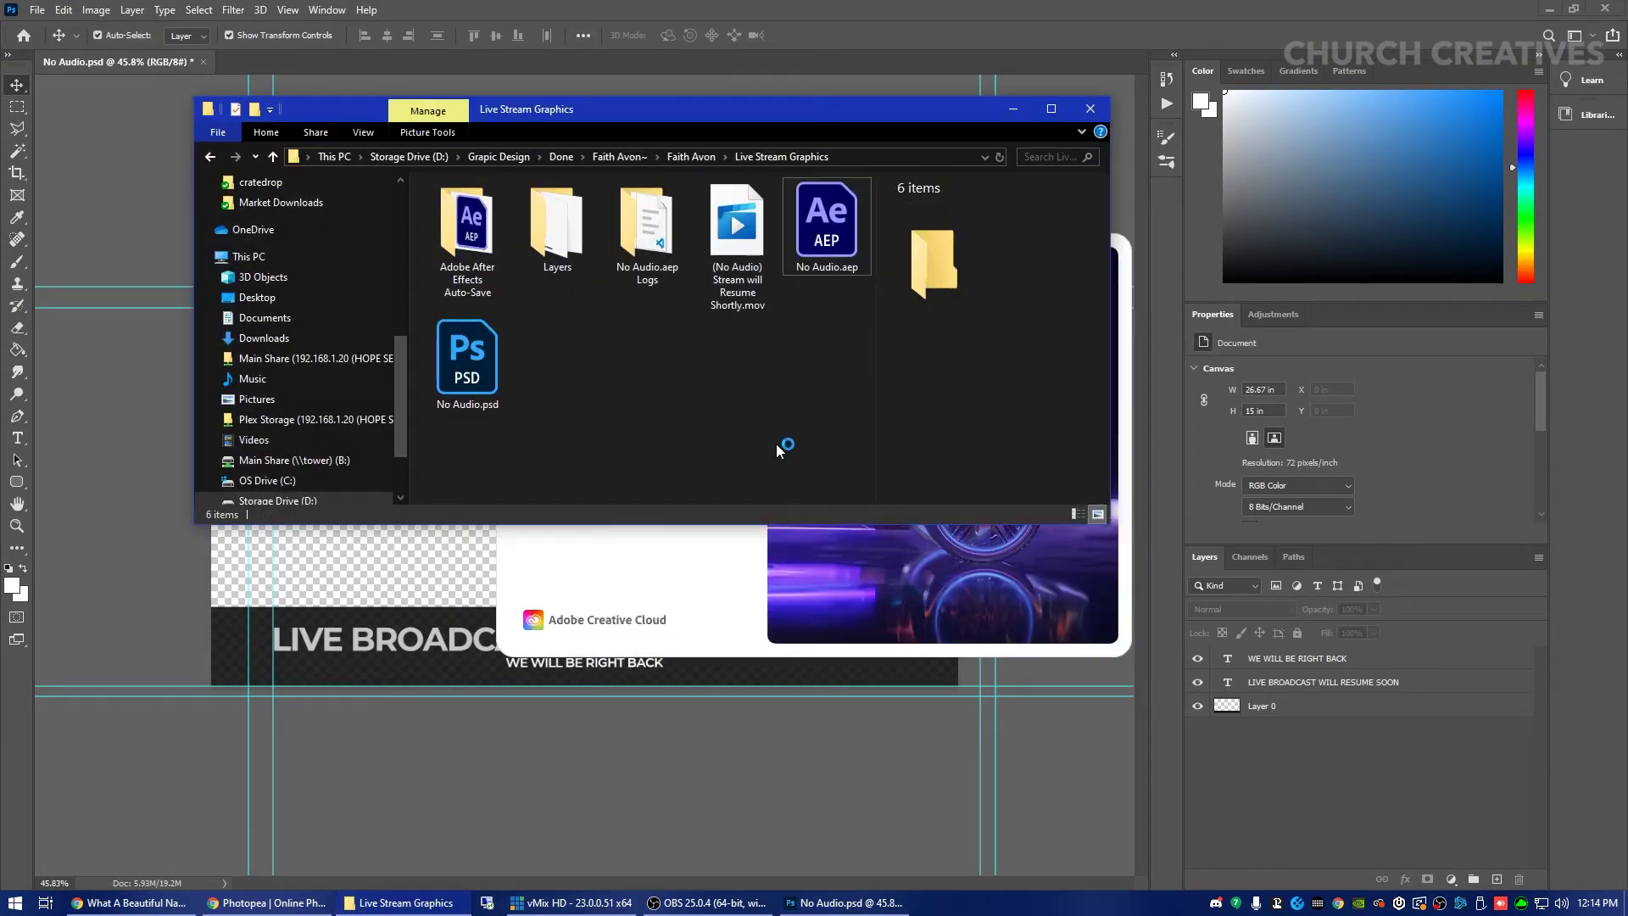
left_click(638, 757)
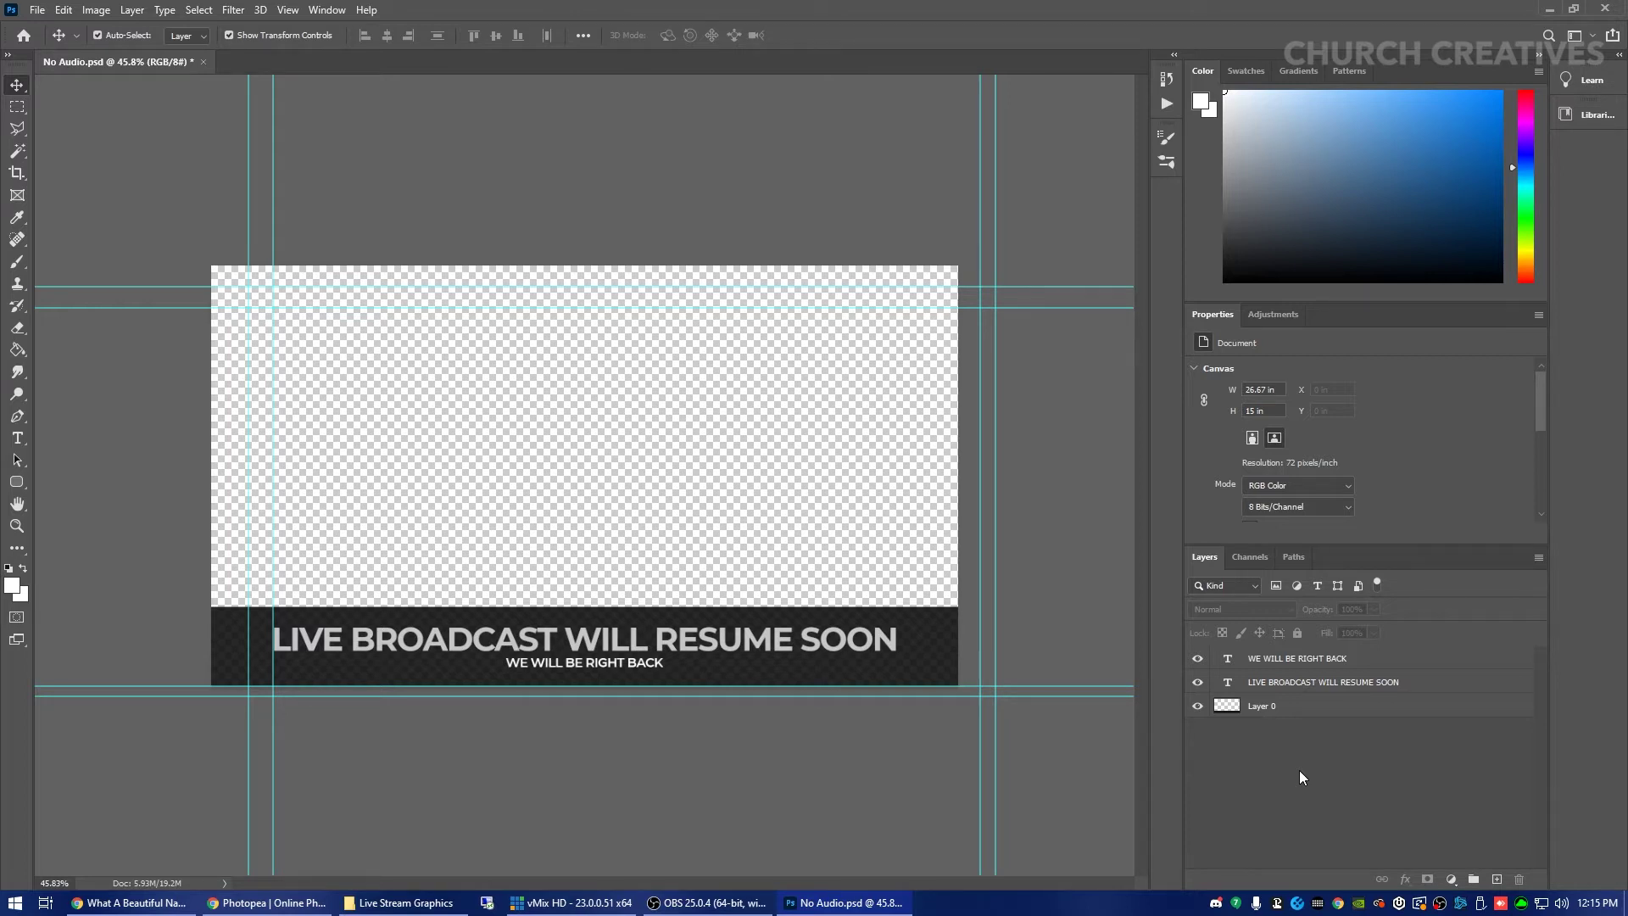
left_click(1549, 9)
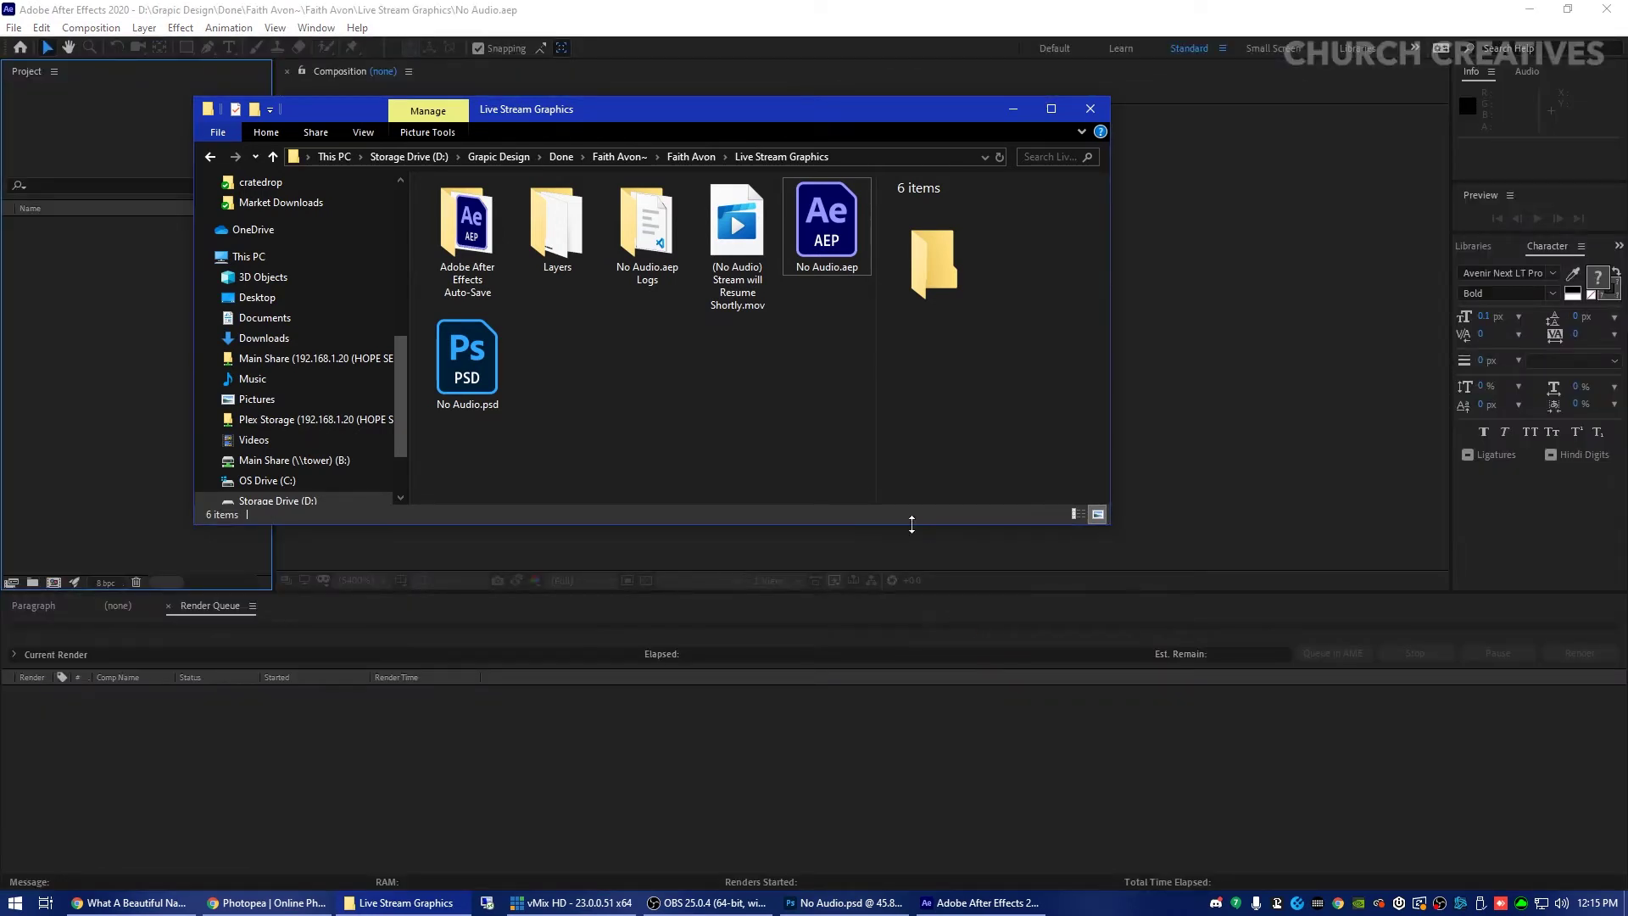
left_click(789, 818)
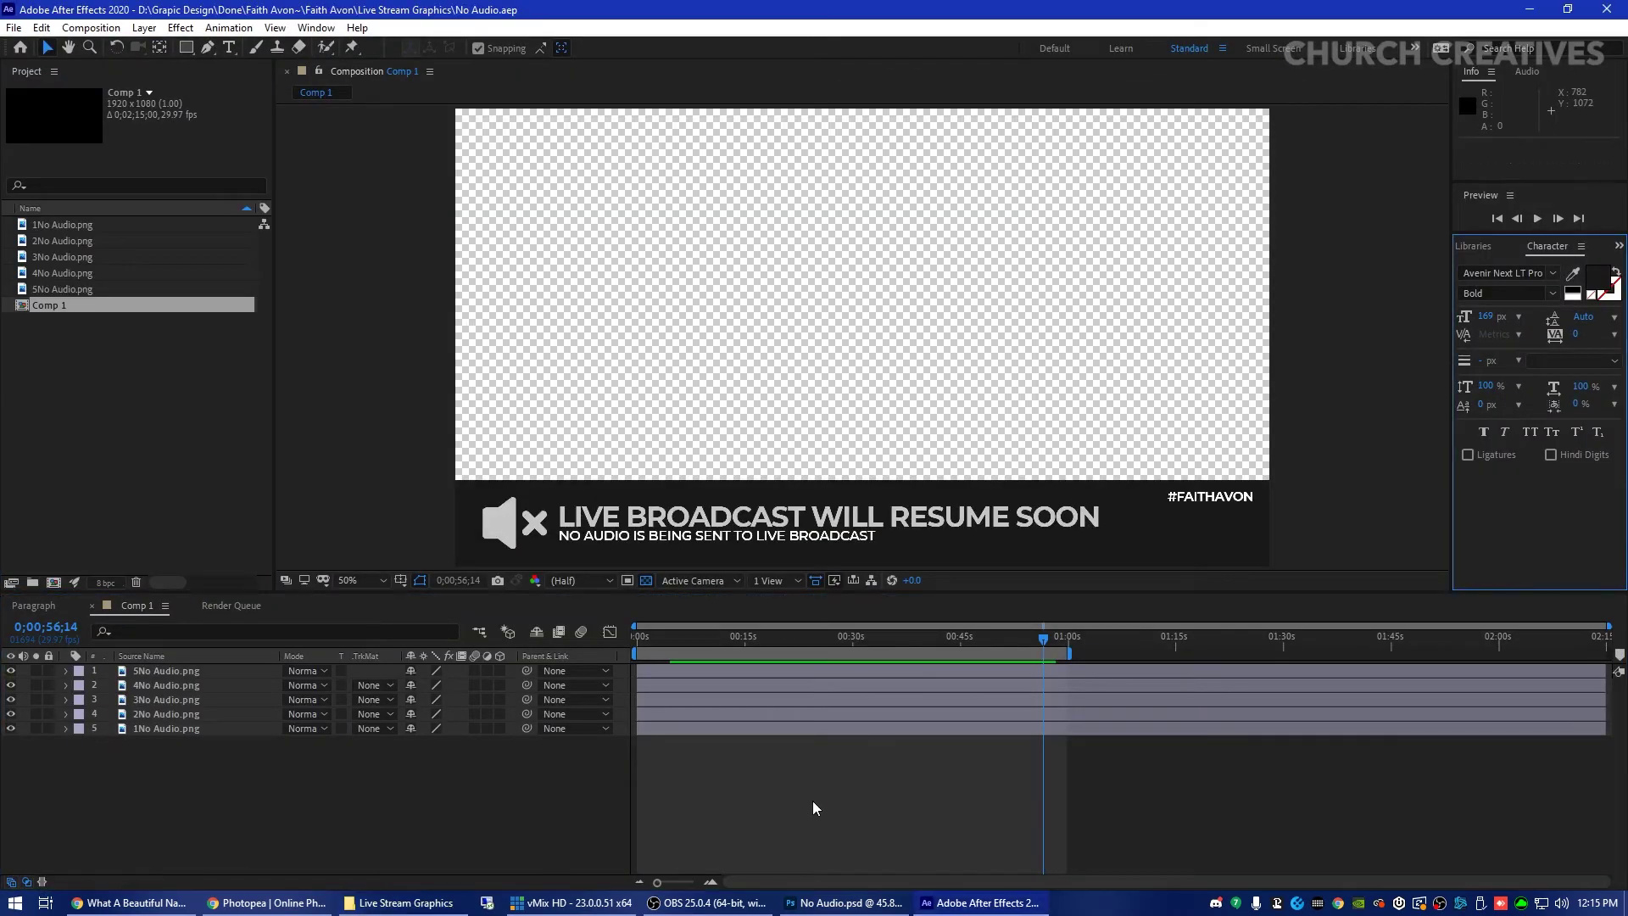
Delete all five No Audio PNG layers from the Comp 1 timeline.
left_click(260, 818)
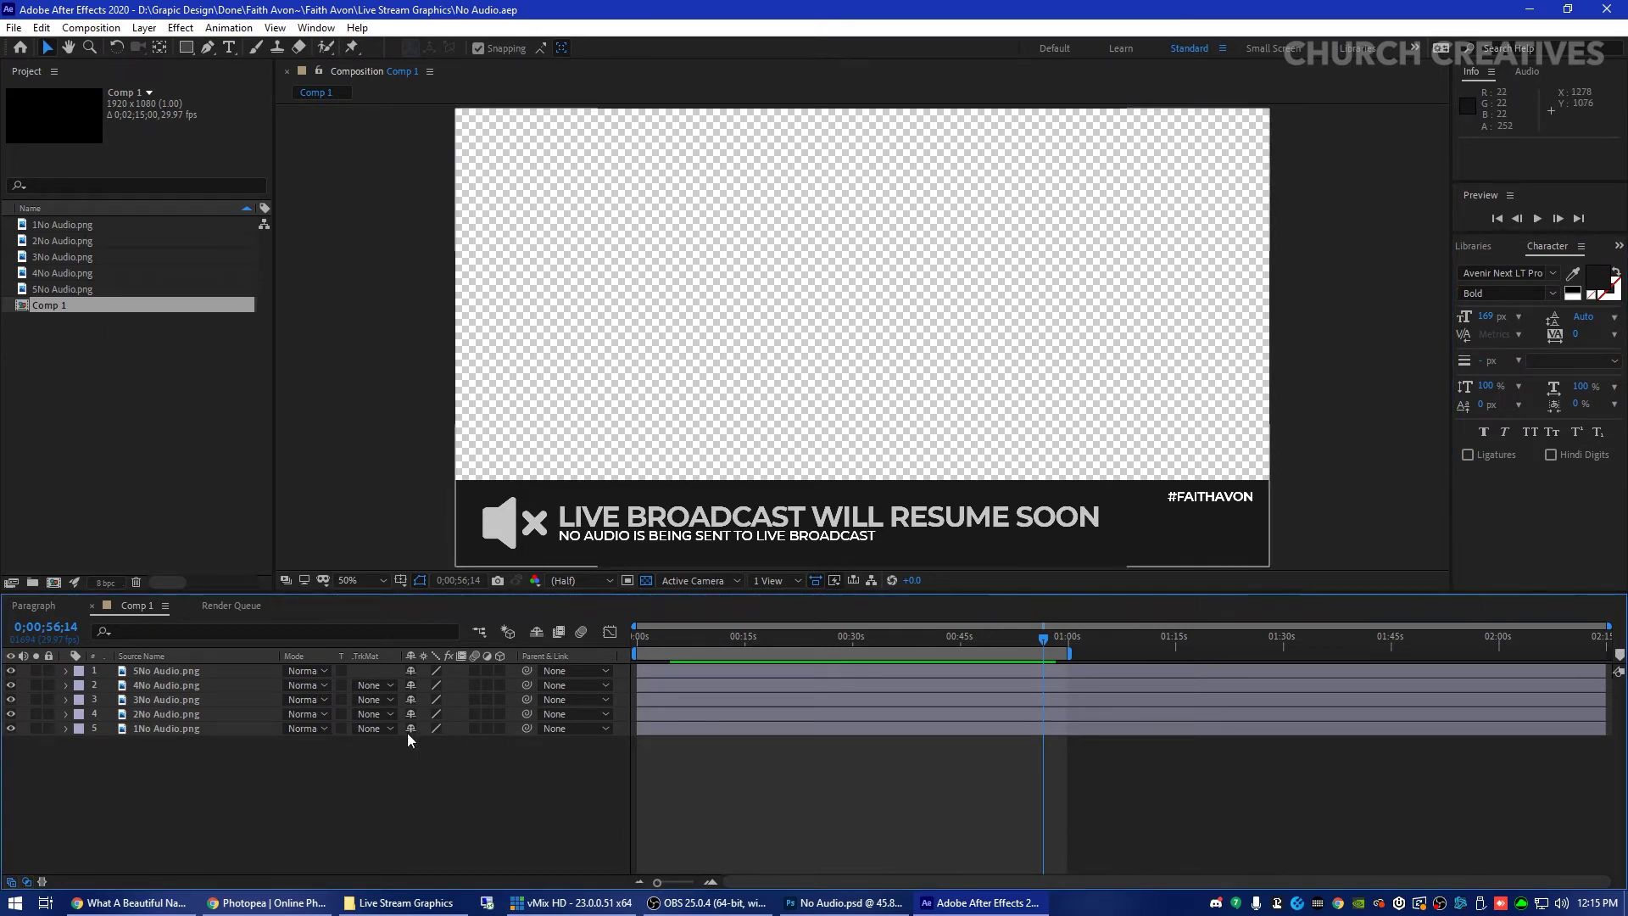
left_click_drag(210, 764, 149, 667)
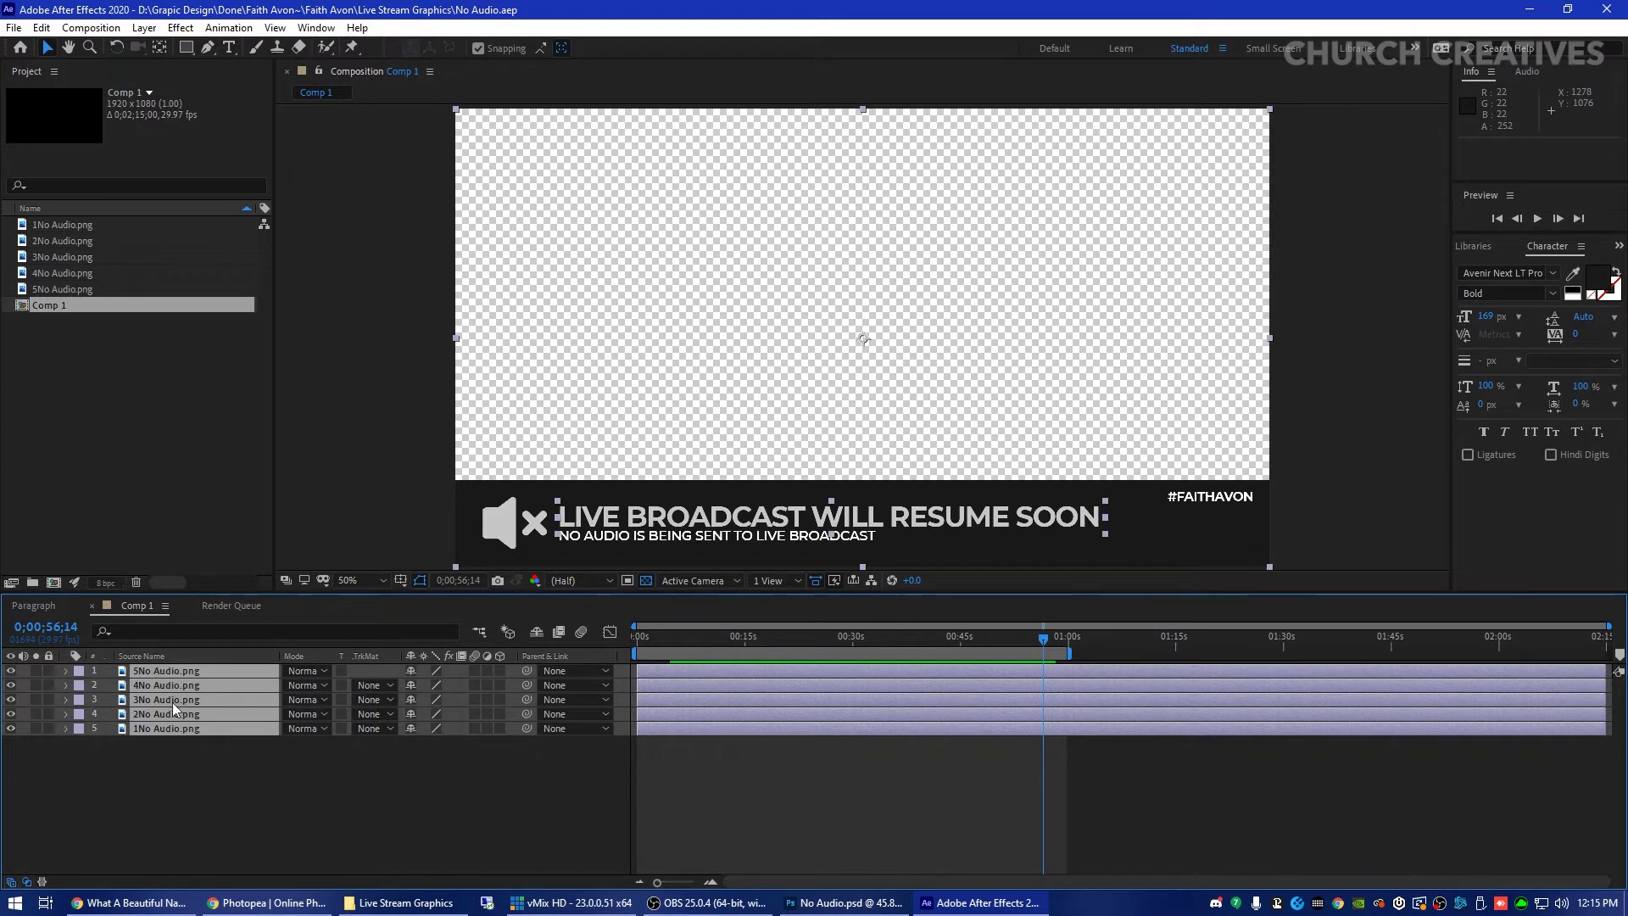
left_click(236, 809)
mouse_move(671, 638)
left_mouse_down()
mouse_move(693, 640)
mouse_move(644, 637)
mouse_move(700, 647)
left_mouse_up()
left_click_drag(316, 803, 164, 670)
key("Delete")
Delete the footage items 1No Audio.png to 5No Audio.png from the project, keeping Comp 1.
left_click(83, 326)
left_click(57, 289)
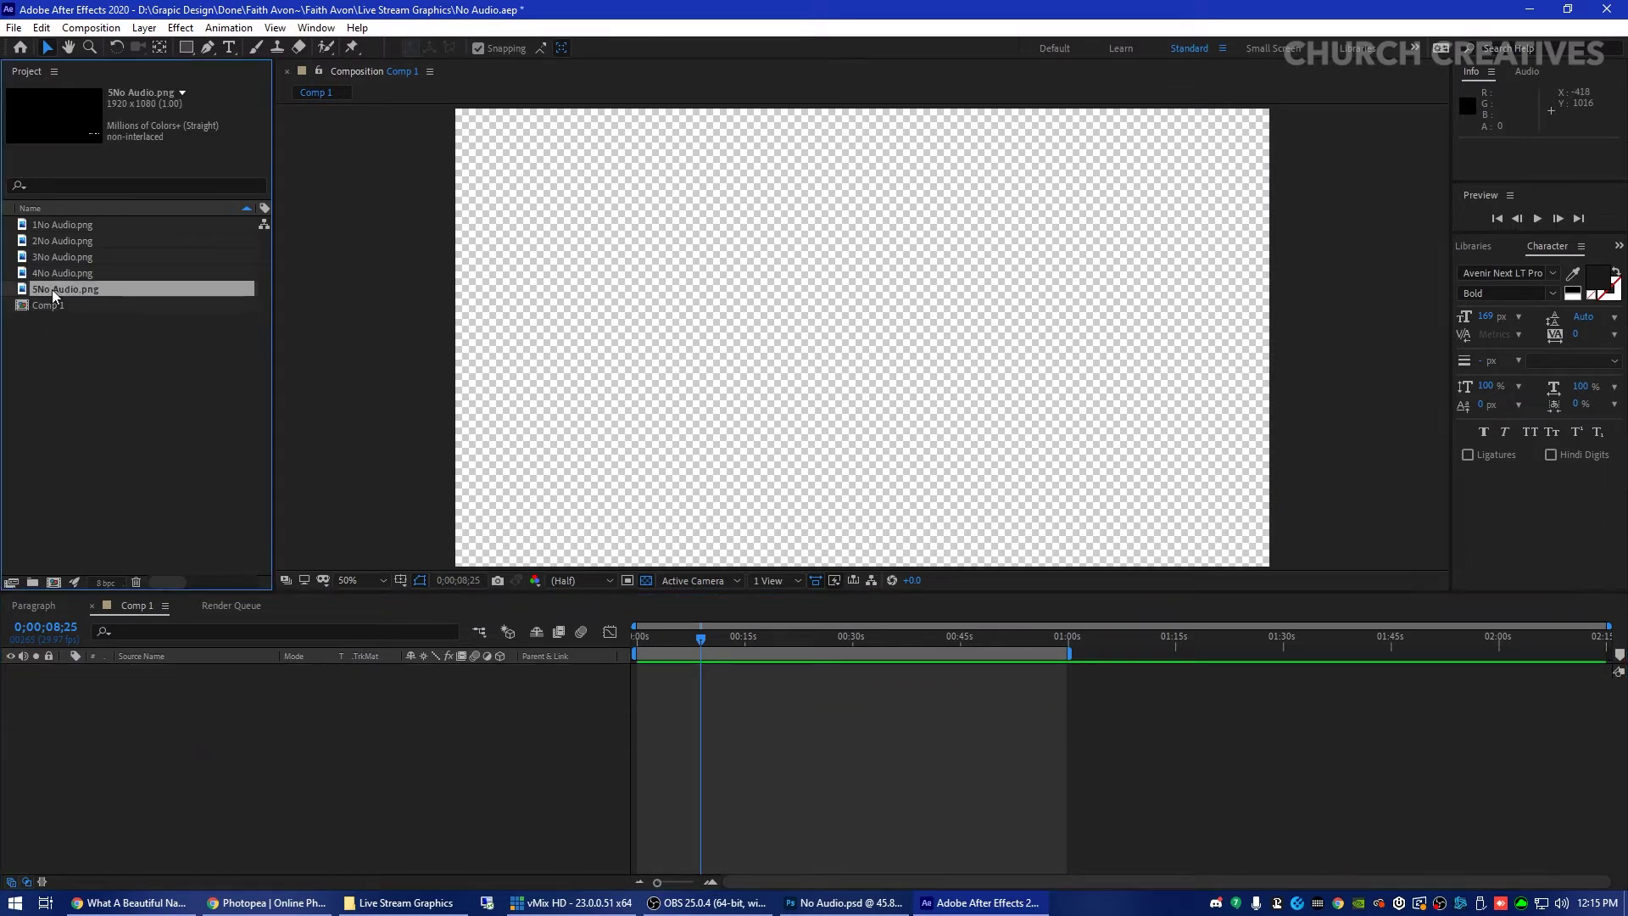
left_click(58, 229, "shift")
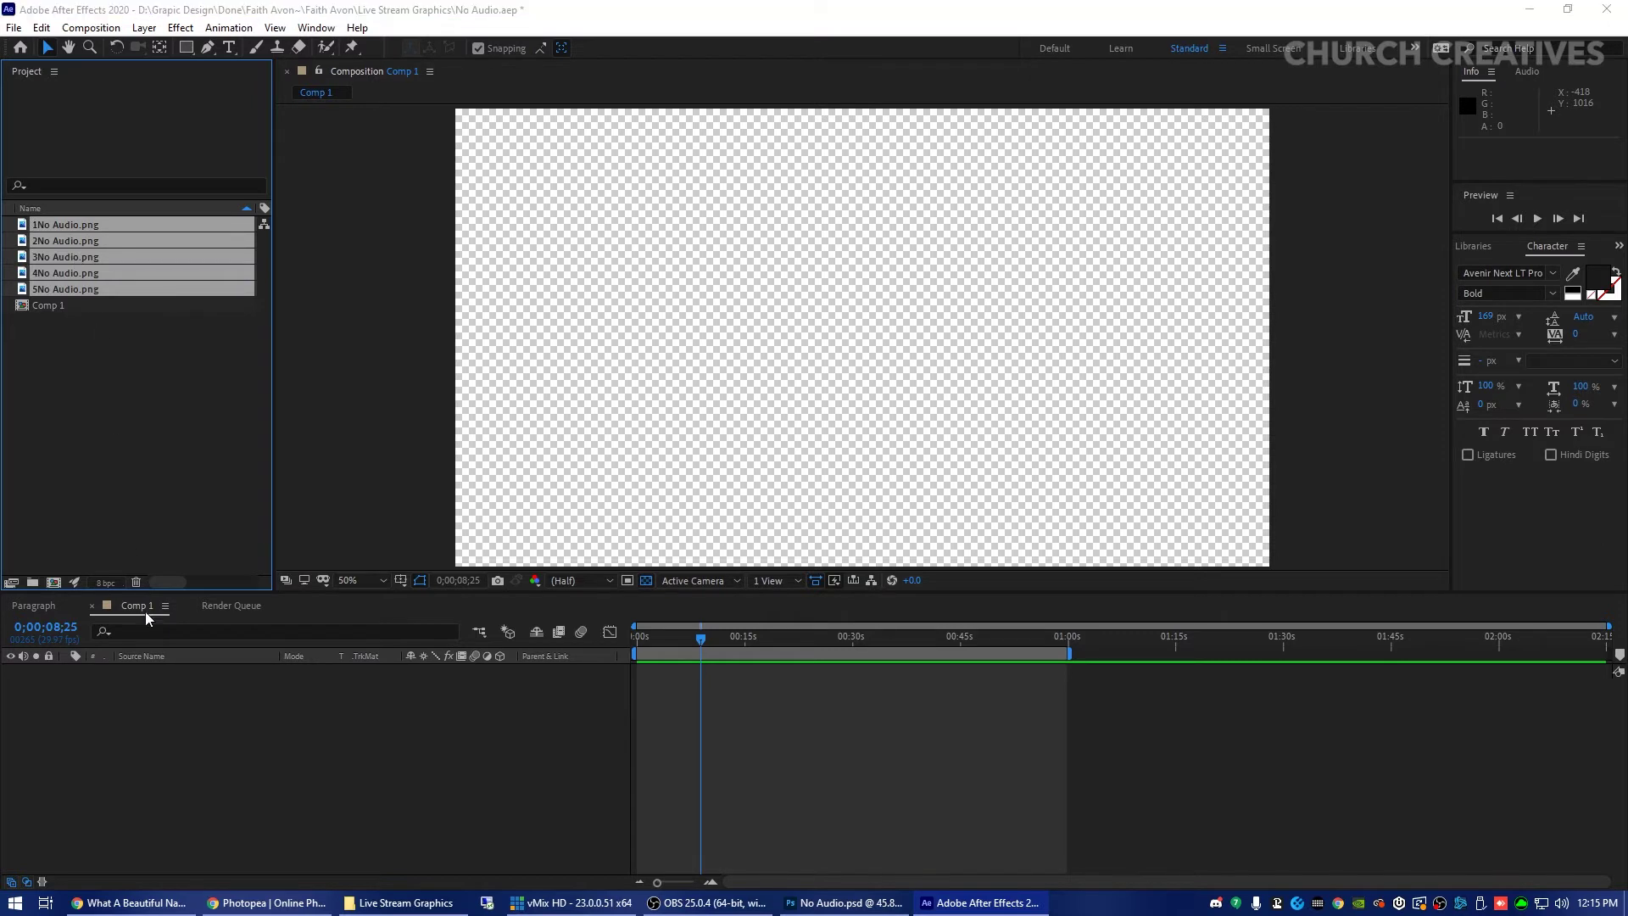
key("Delete")
left_click(899, 476)
Import the three exported No-Audio PNG files from the new folder inside Layers into the After Effects project.
left_click(405, 902)
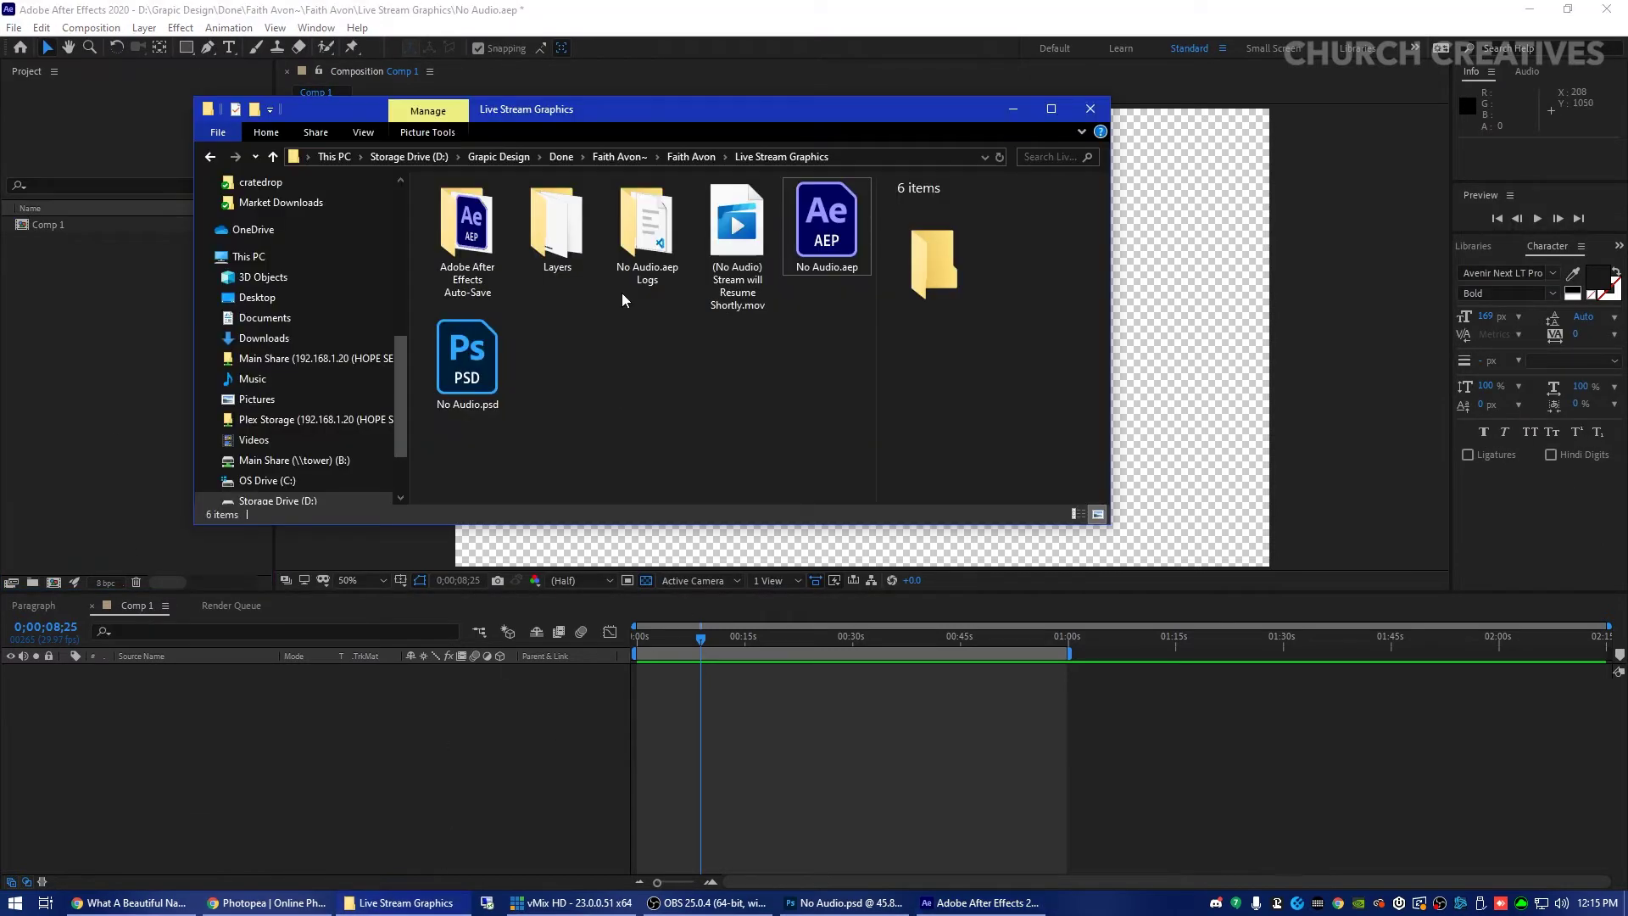
double_click(557, 227)
double_click(470, 227)
left_click_drag(729, 280, 464, 223)
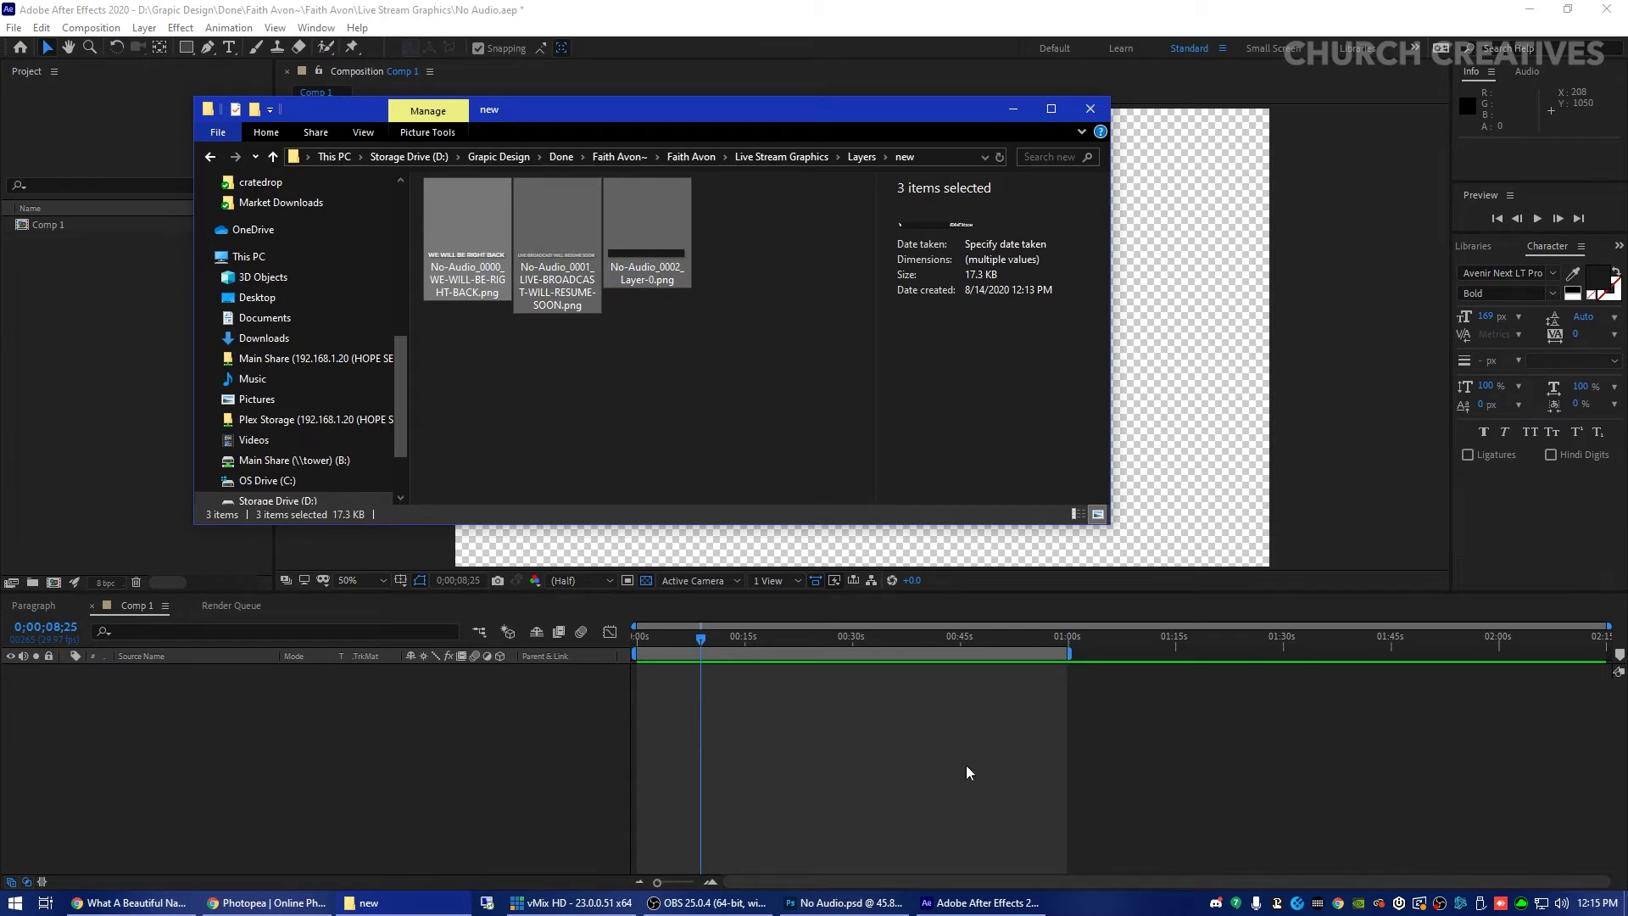
left_click(938, 774)
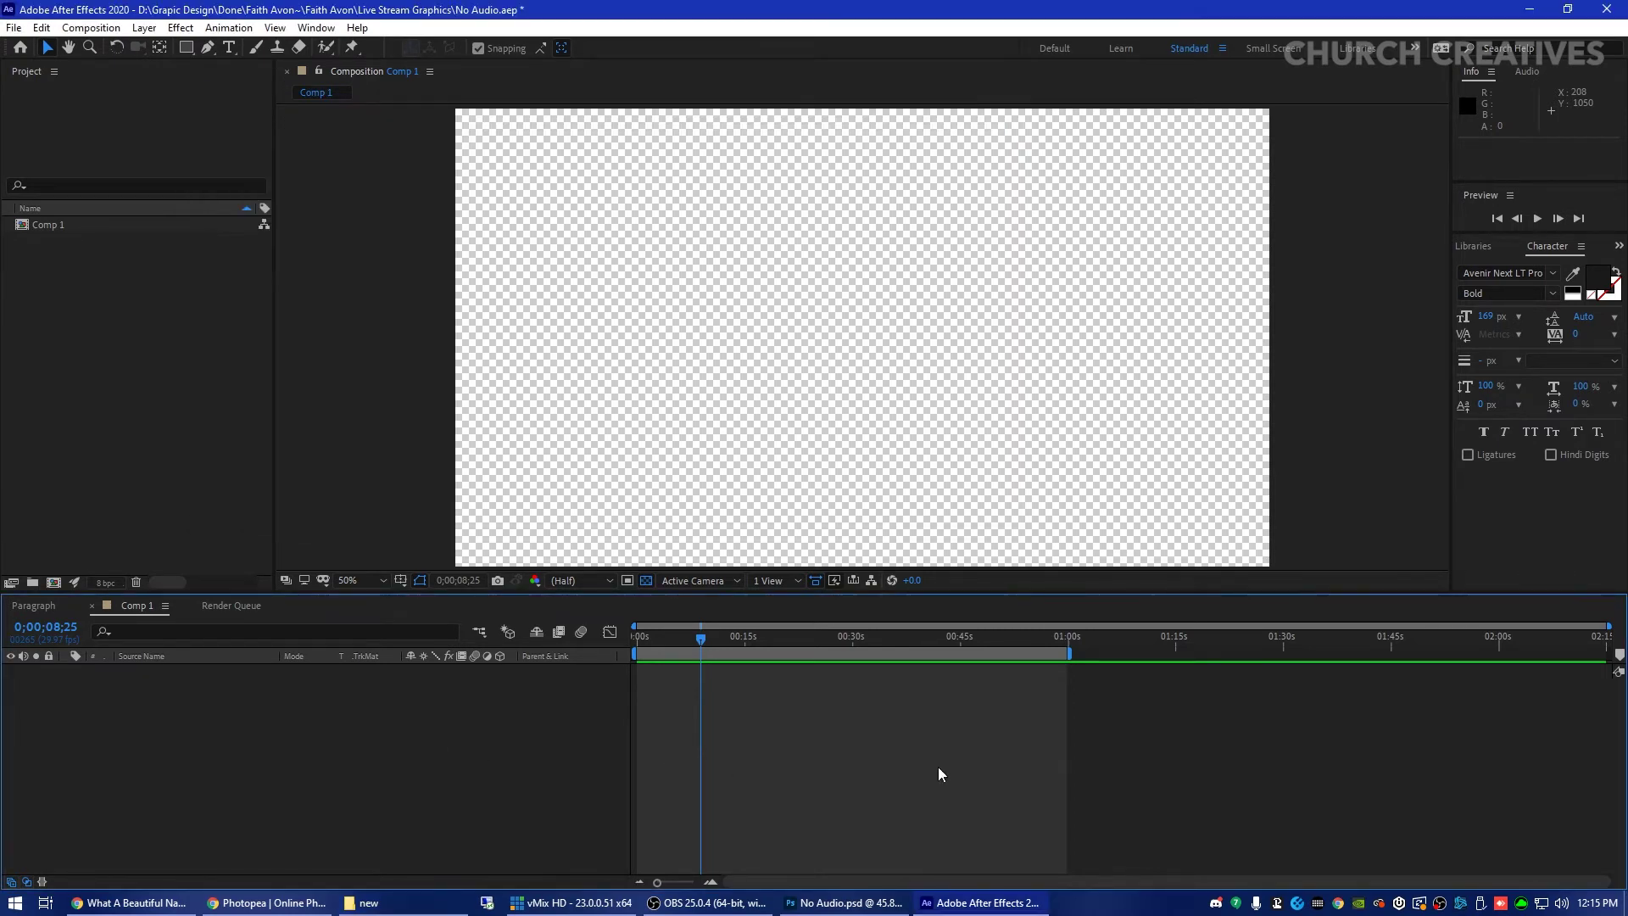
left_click(215, 335)
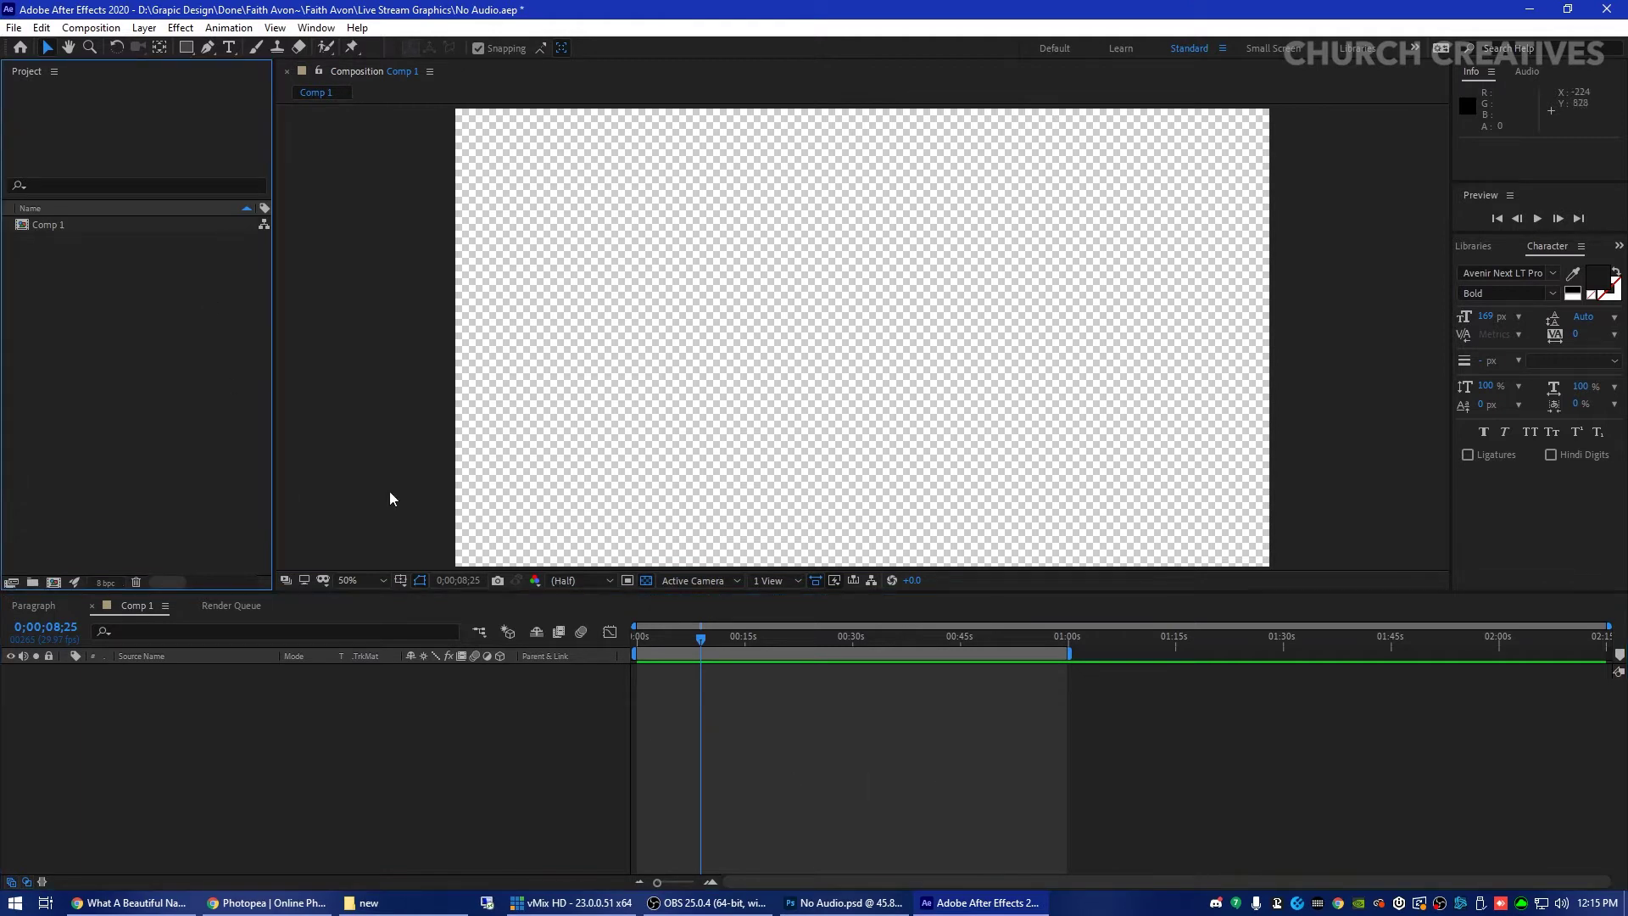
left_click(389, 902)
left_click_drag(524, 231, 85, 385)
Add the three imported images to the Comp 1 timeline and hide the two text layers.
left_click_drag(125, 353, 319, 755)
left_click(272, 760)
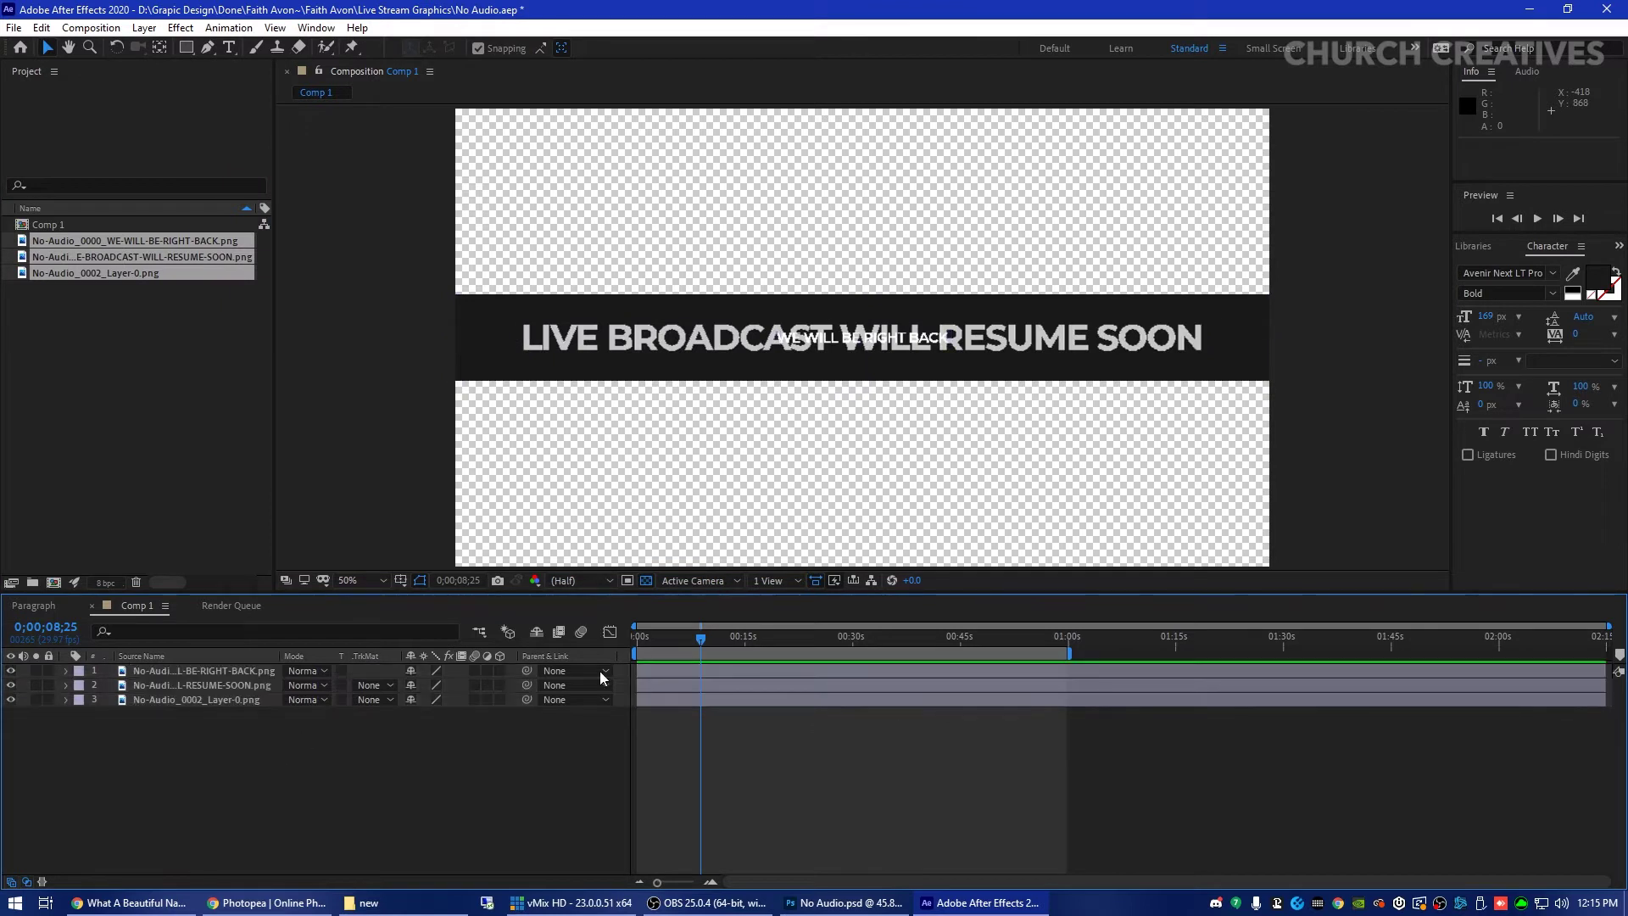
left_click(11, 686)
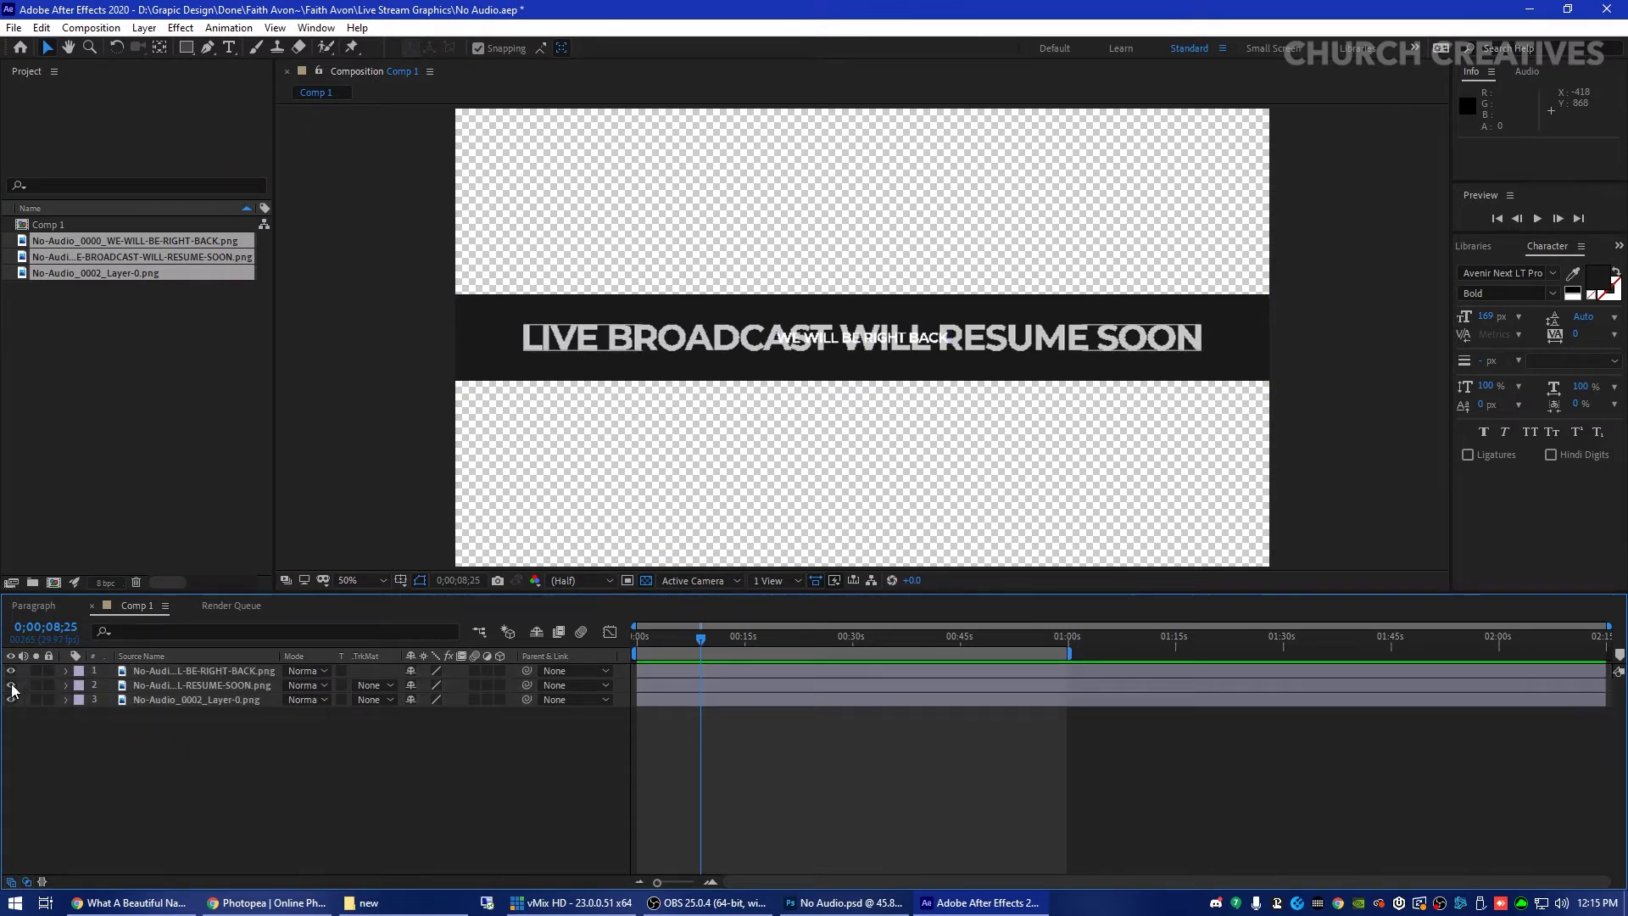
left_click(11, 671)
left_click(195, 700)
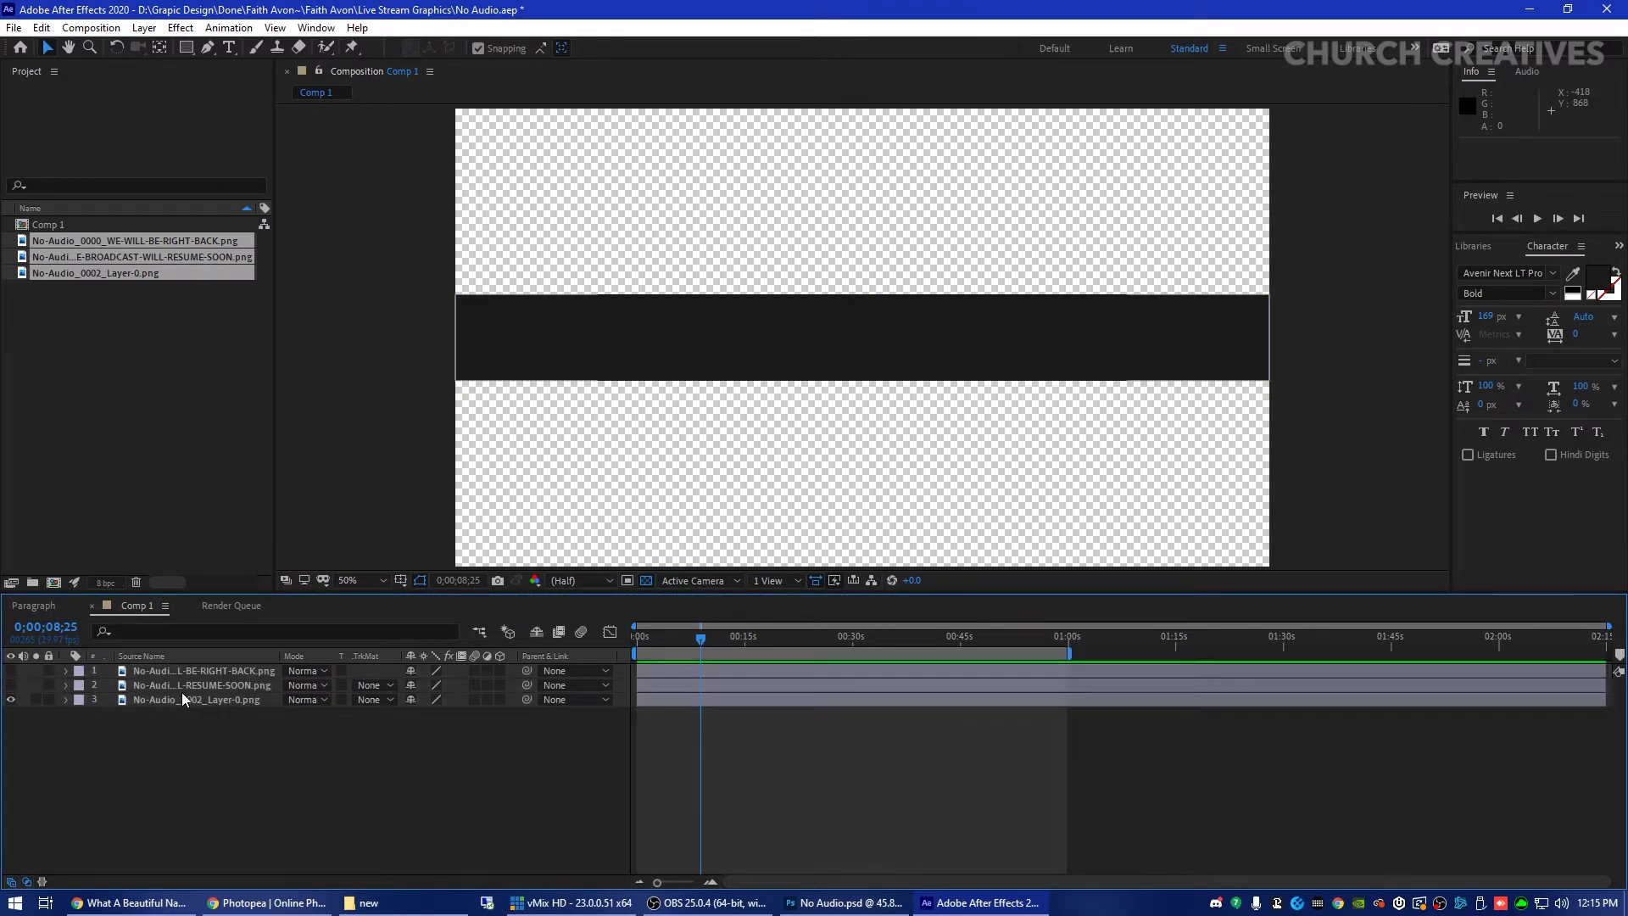
left_click_drag(908, 334, 905, 480)
key("ctrl+z")
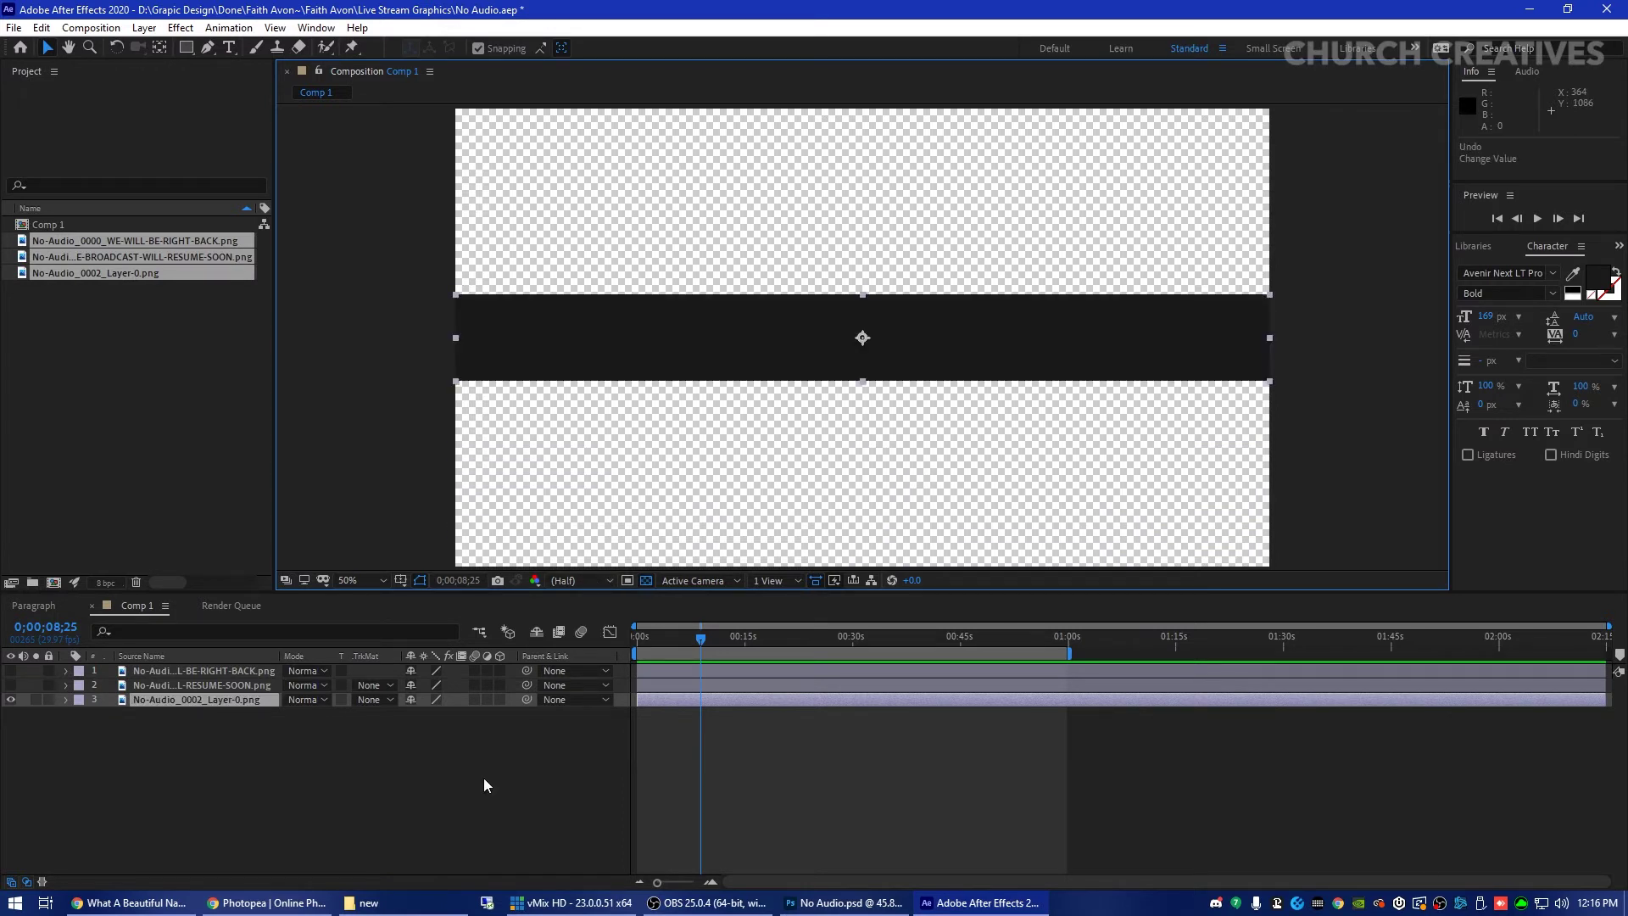
Set the Layer-0 bar's position to 960, 982 and add a Position keyframe at 0;00;07;27.
left_click(355, 817)
left_click(66, 700)
left_click(82, 714)
left_click_drag(441, 742, 815, 745)
left_click(524, 822)
mouse_move(700, 637)
left_mouse_down()
mouse_move(633, 644)
mouse_move(693, 642)
left_mouse_up()
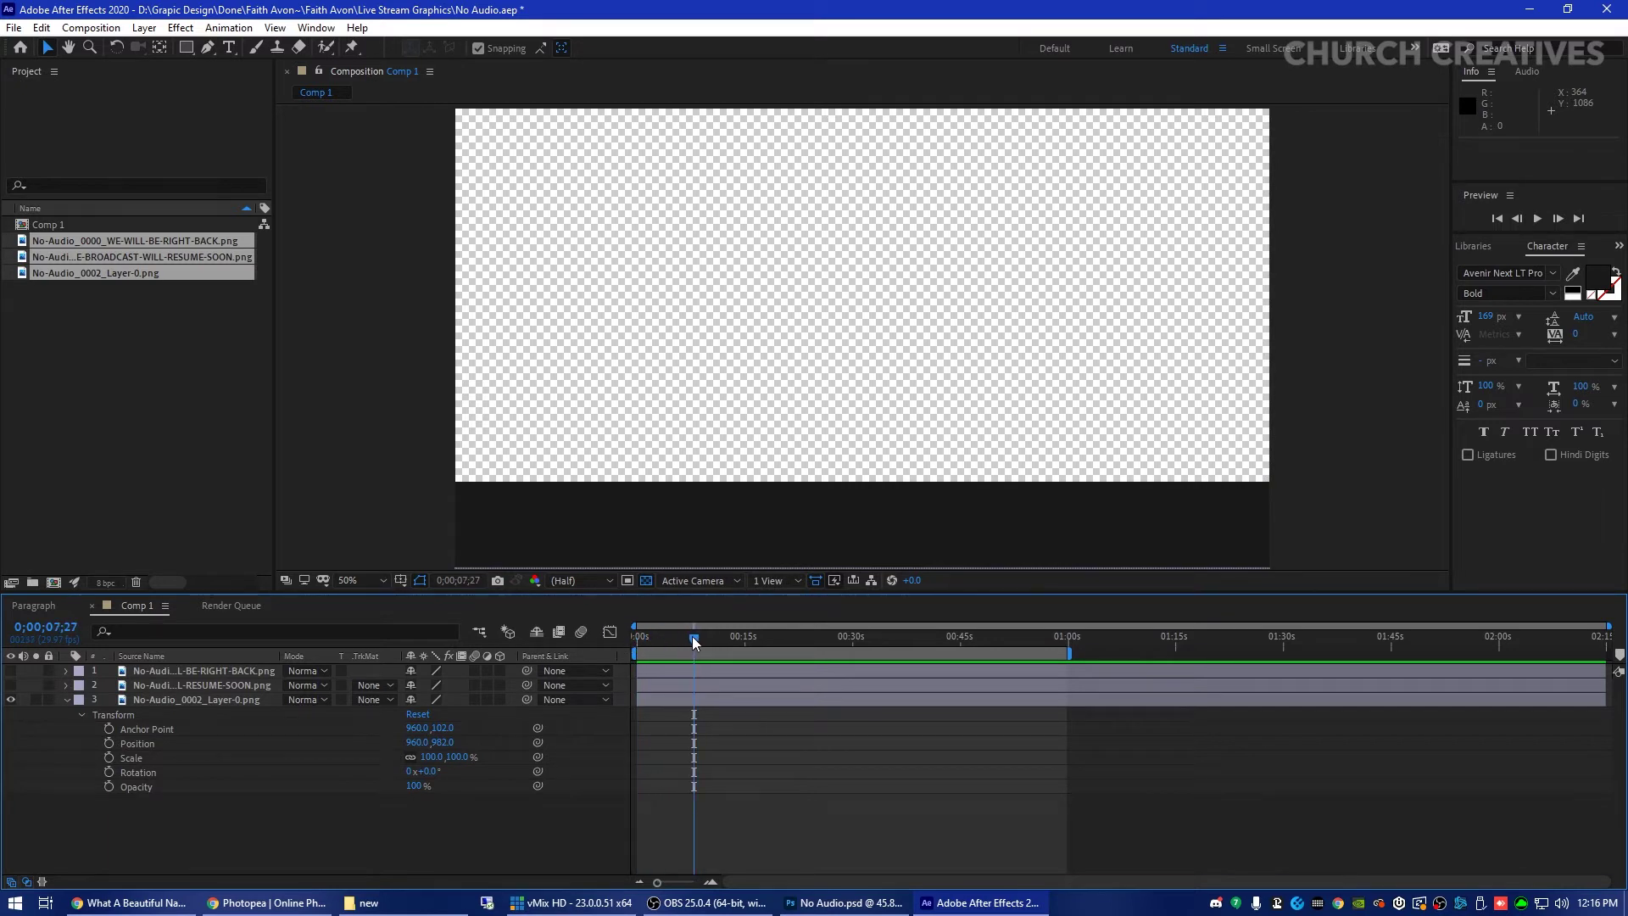
left_click(108, 743)
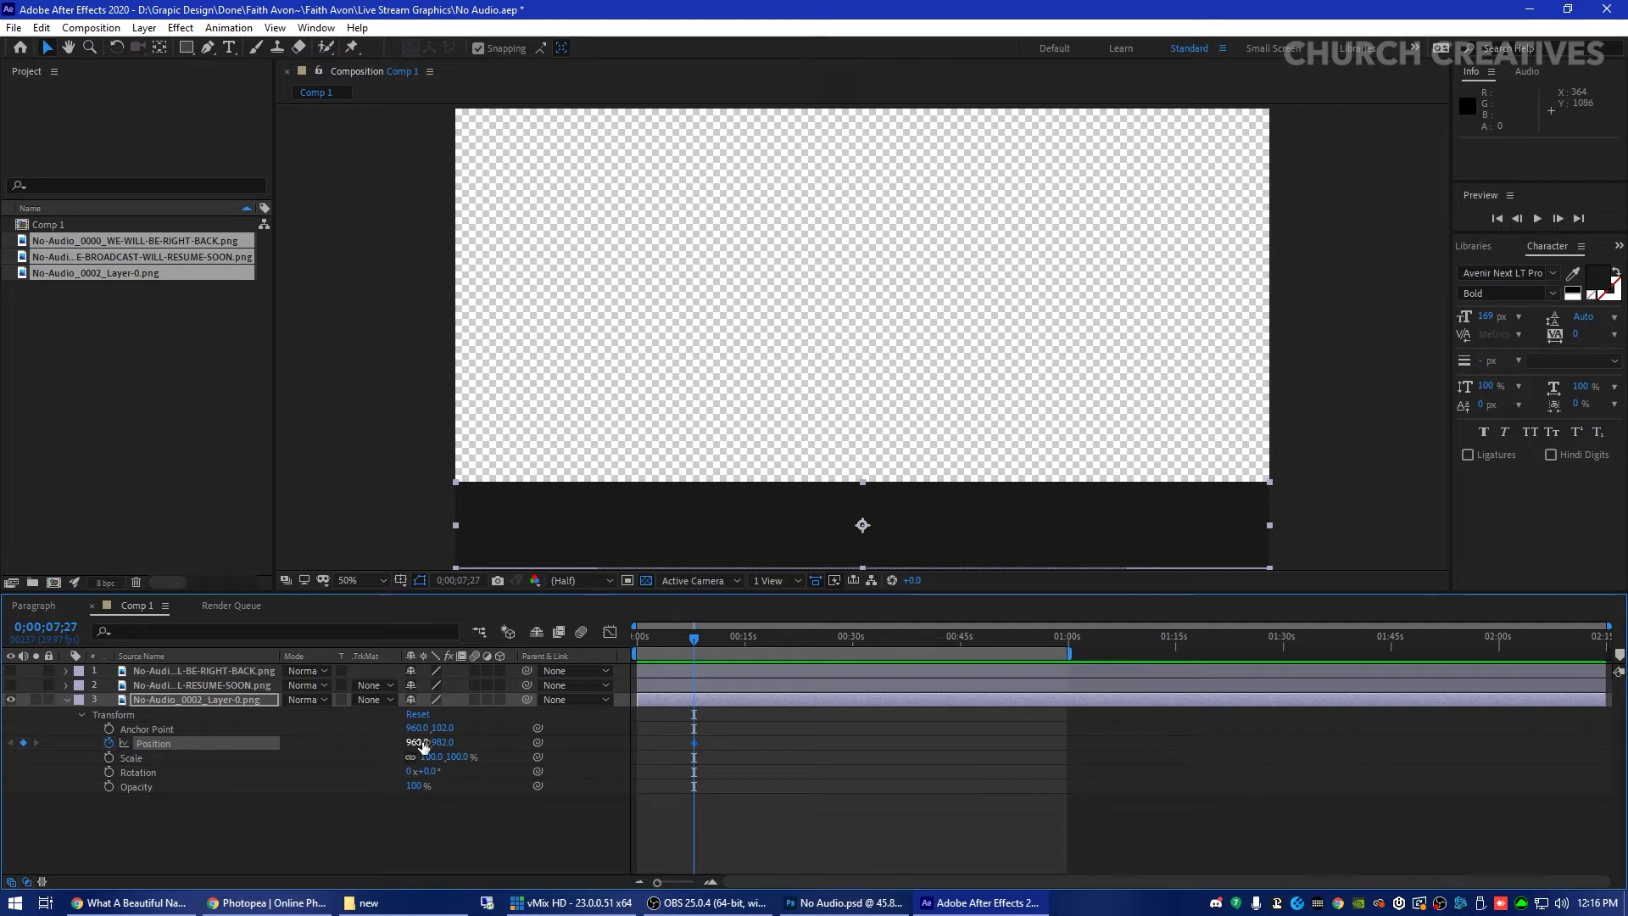
Add a Position keyframe for the bar at 0;00;00;00 with the Y value set to 1205, below the frame.
left_click_drag(657, 642, 617, 640)
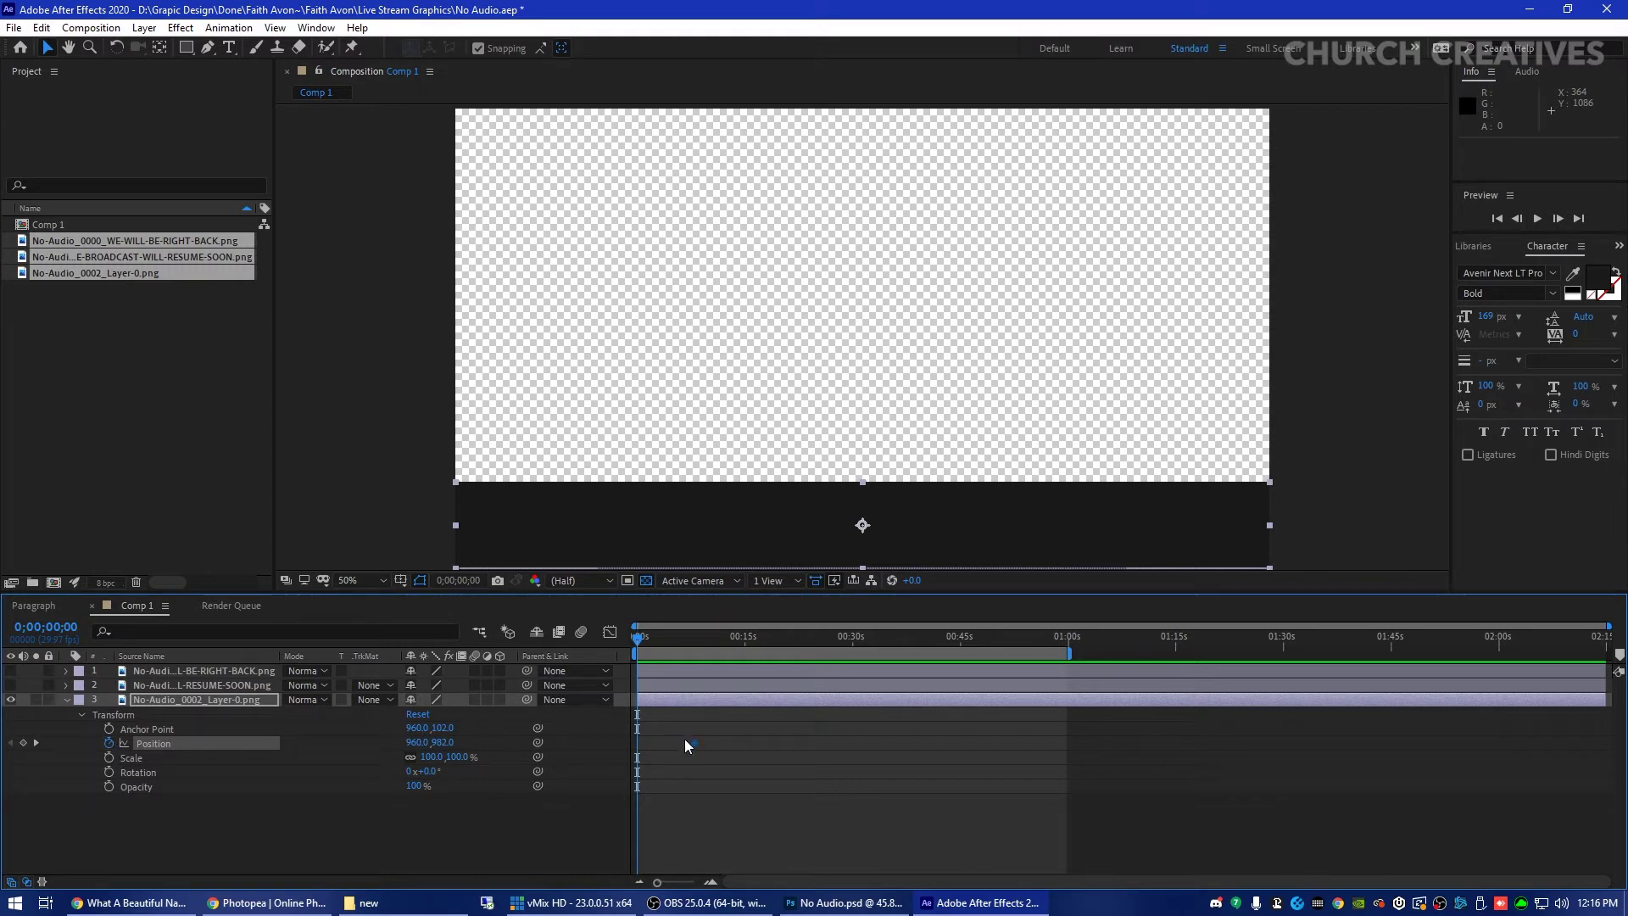
left_click(693, 638)
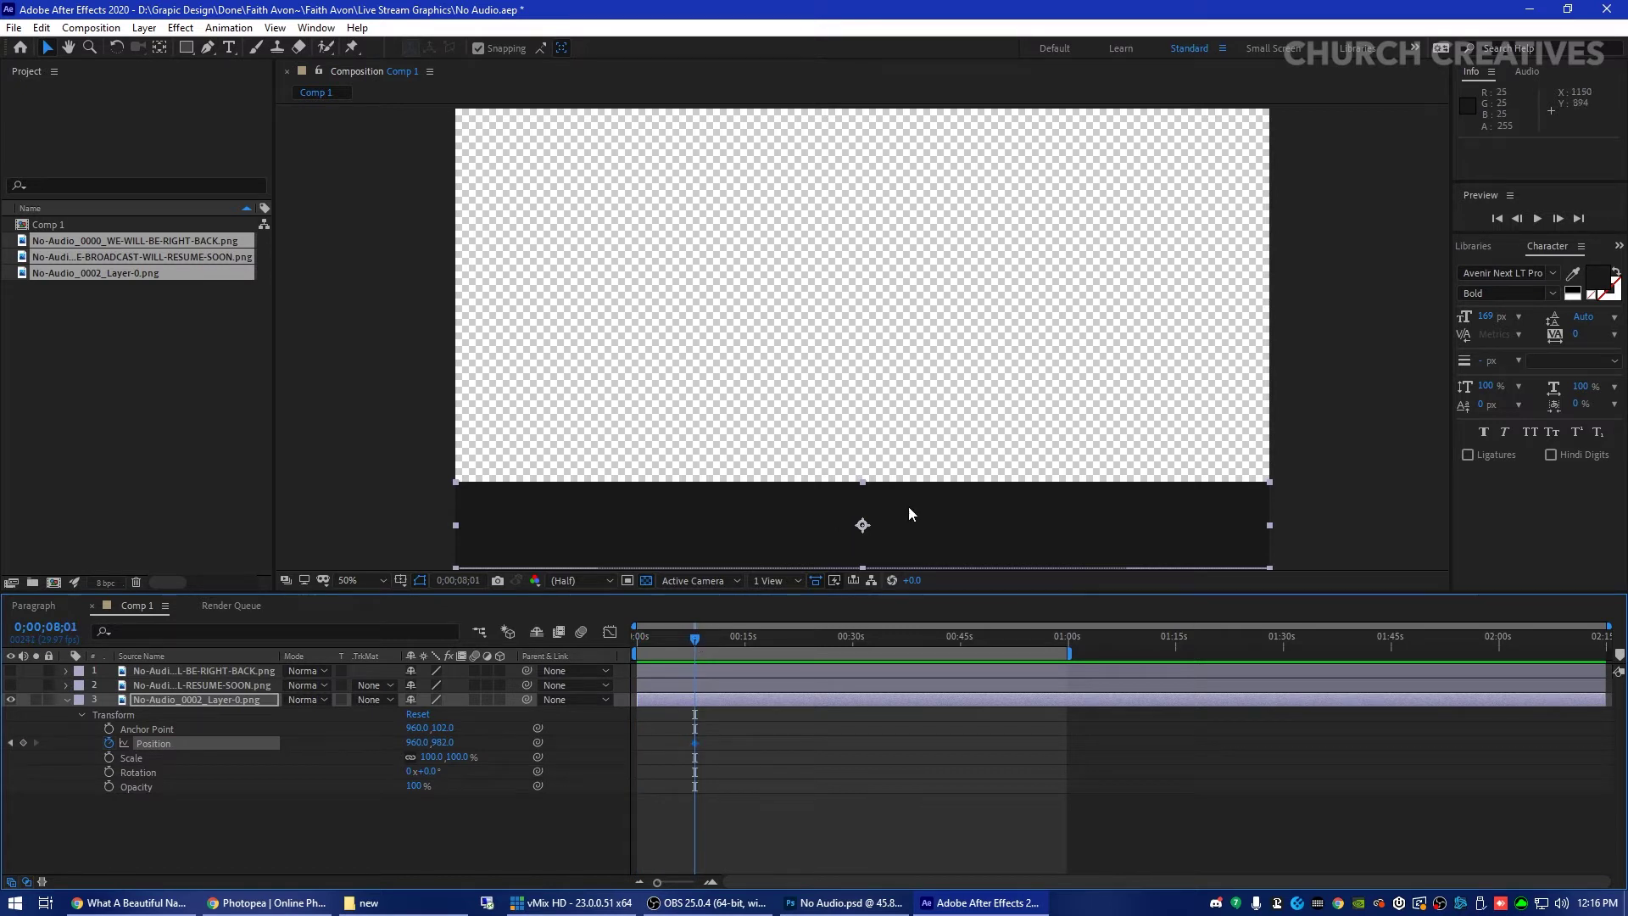
left_click_drag(695, 642, 632, 644)
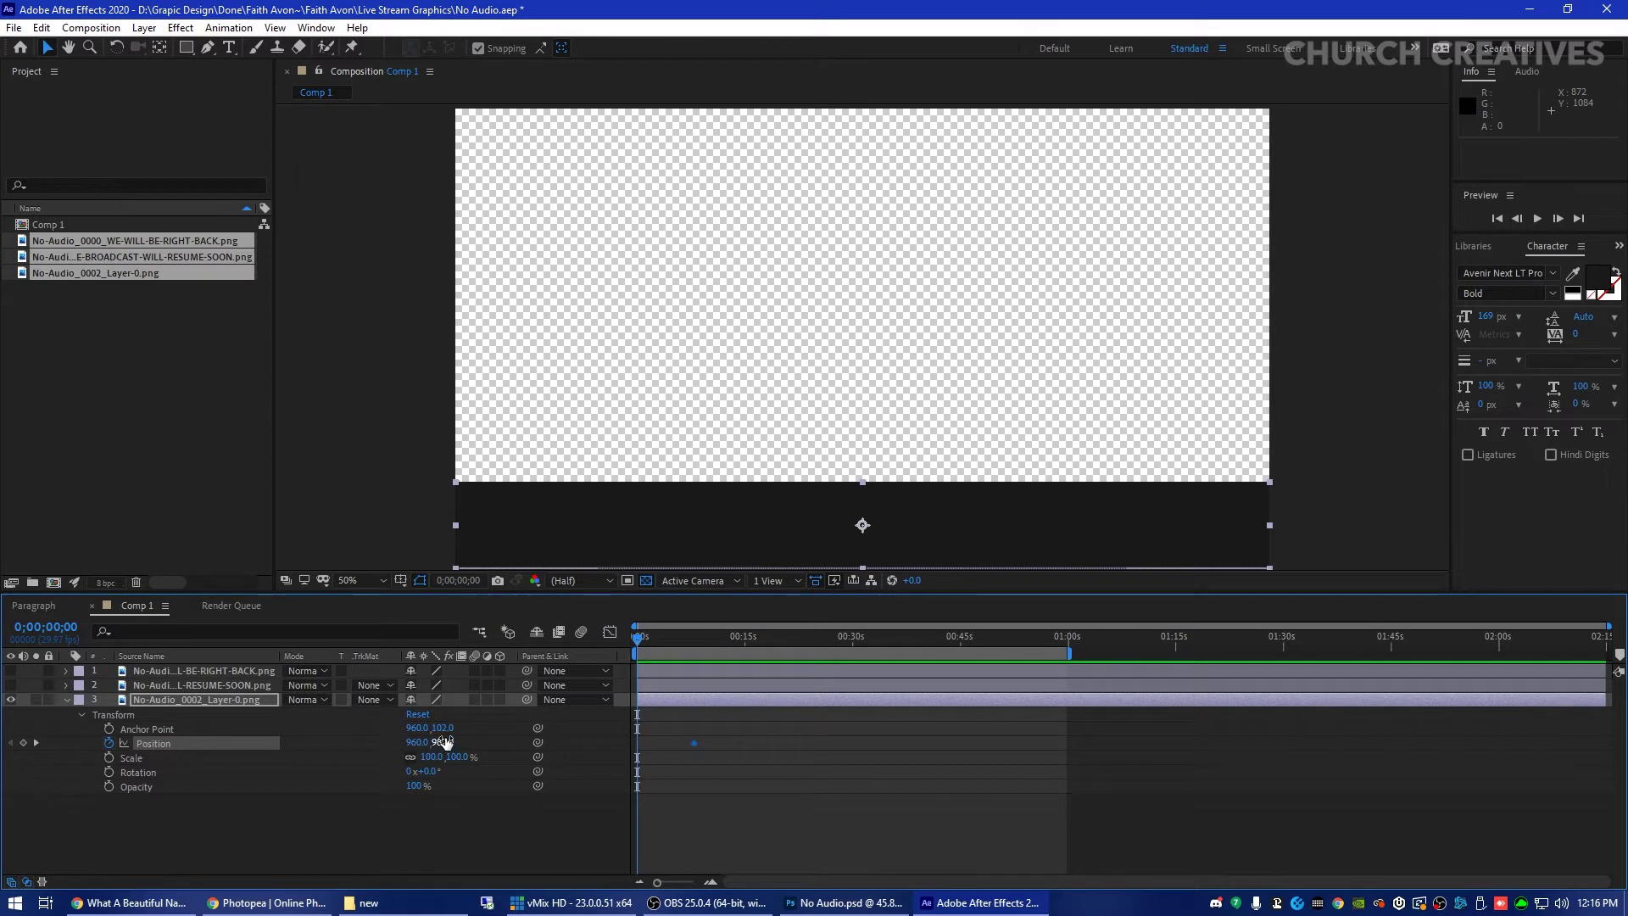
left_click_drag(443, 741, 621, 753)
left_click(735, 772)
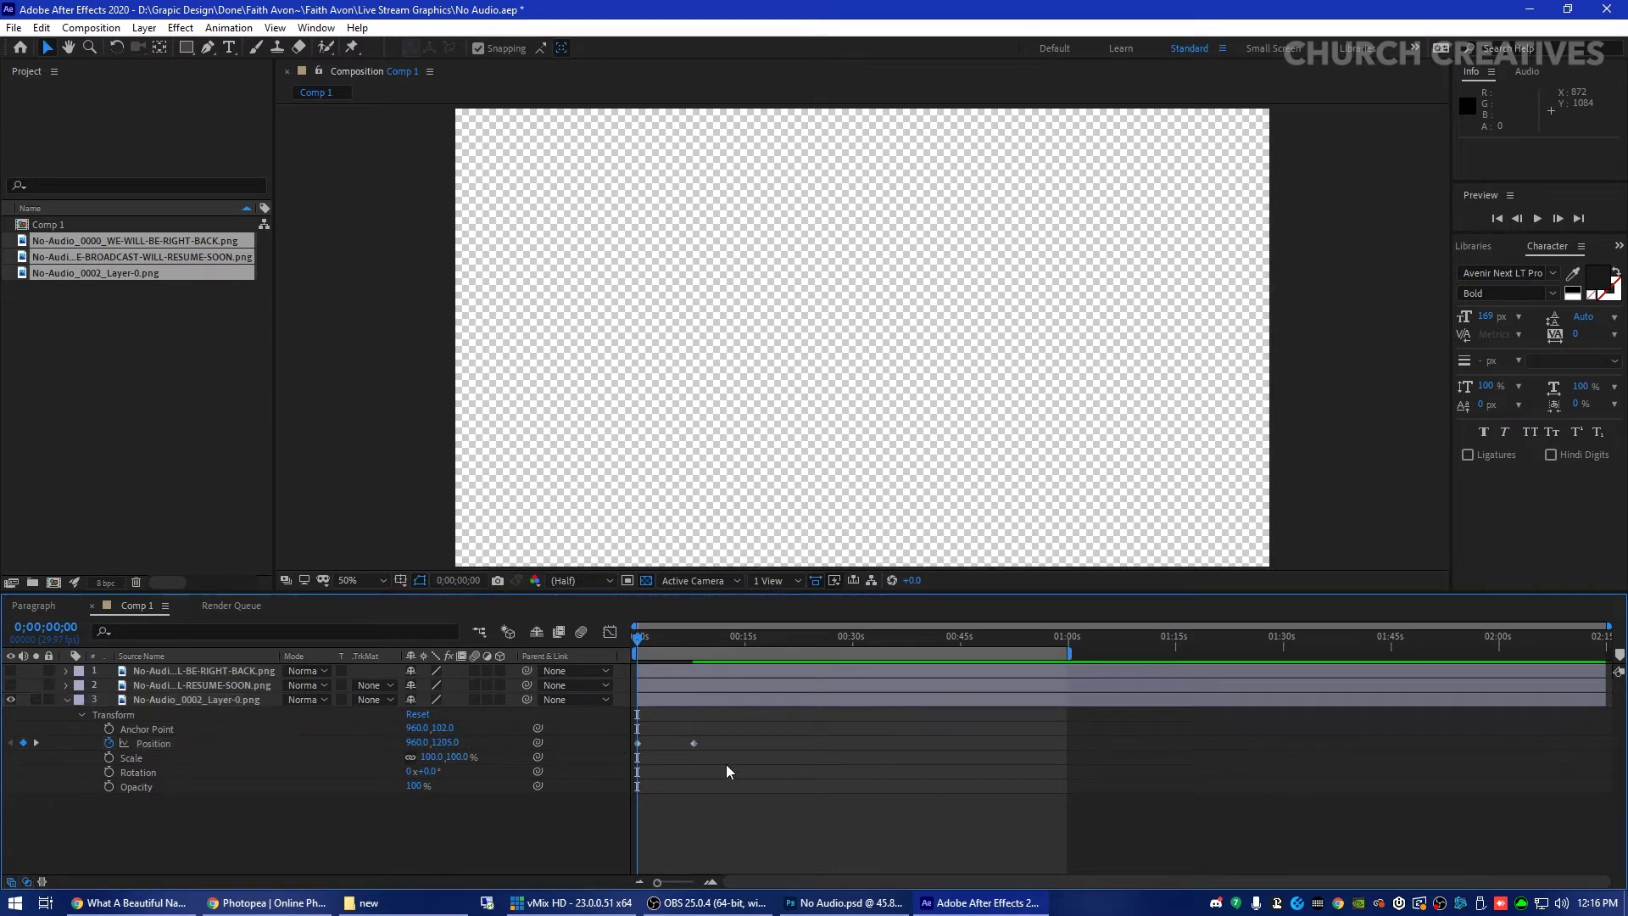
Preview the bar's slide-in by scrubbing past both Position keyframes and playing the composition from the start.
left_click_drag(750, 642, 761, 642)
mouse_move(638, 749)
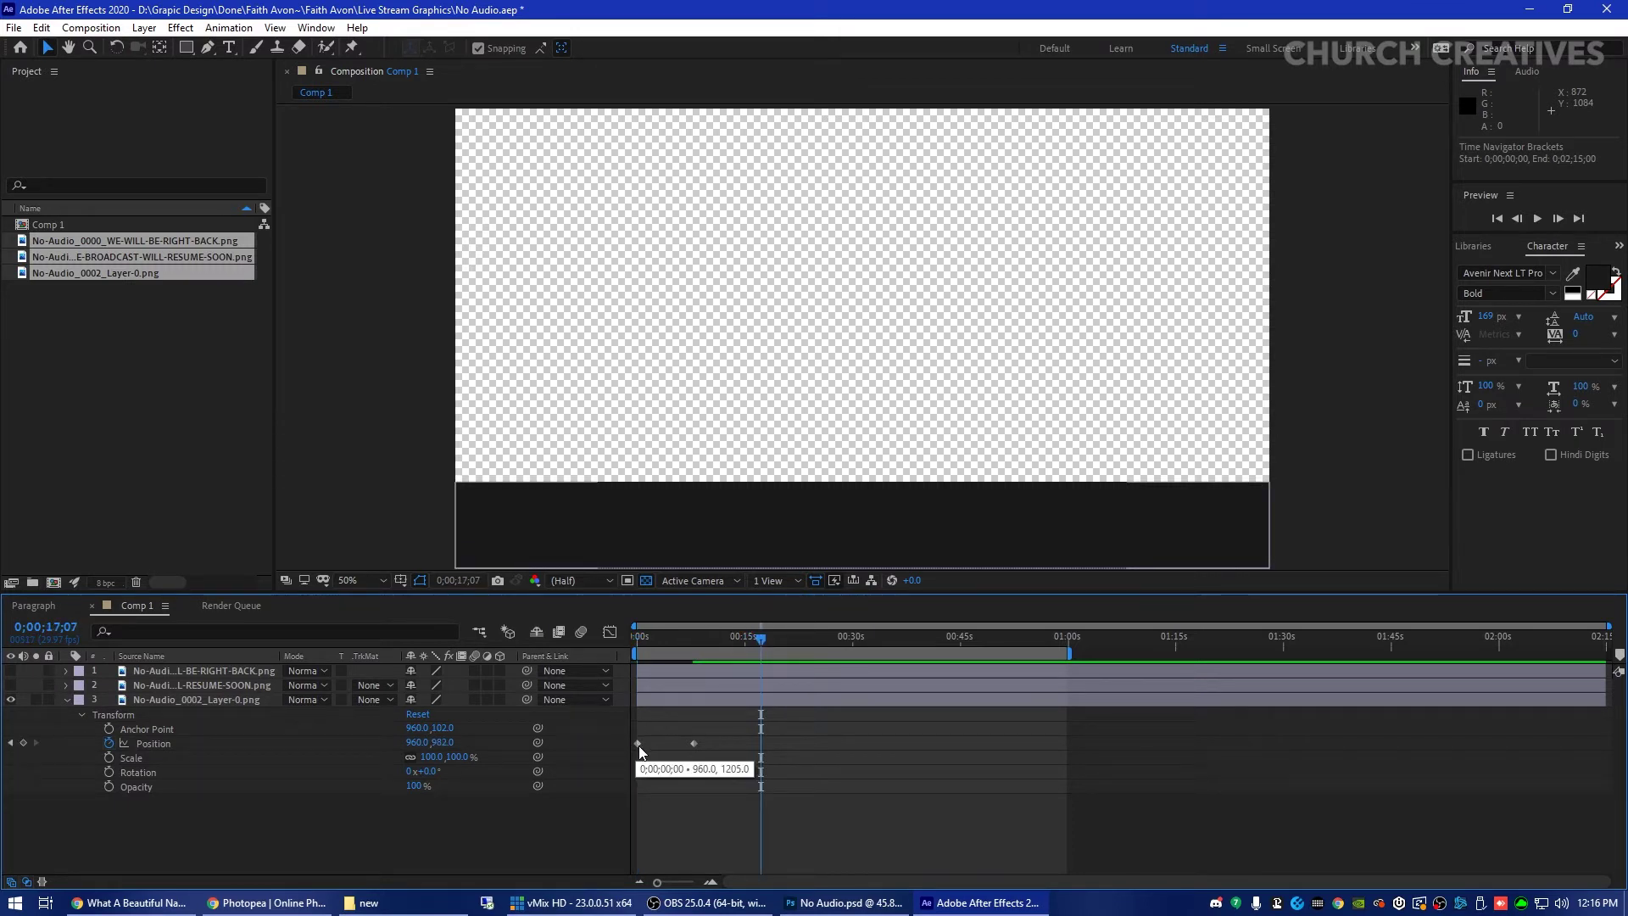
left_click_drag(640, 642, 716, 653)
key("space")
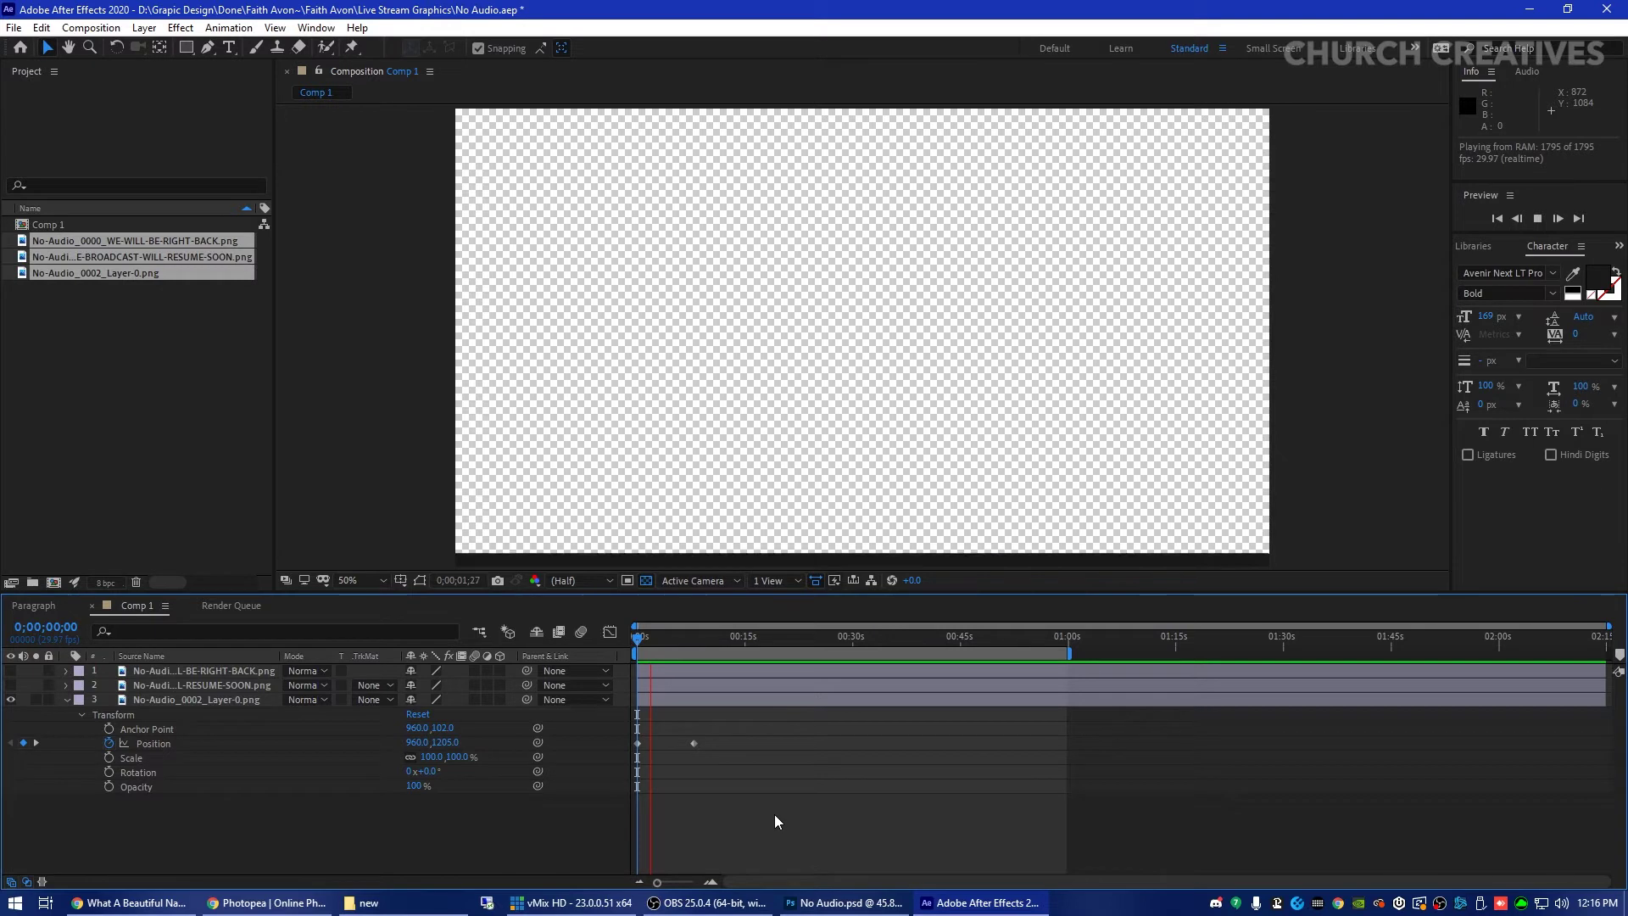
Speed up the bar's slide-in by moving its second Position keyframe to about 2 seconds, and play the result.
left_click_drag(694, 745, 657, 752)
key("space")
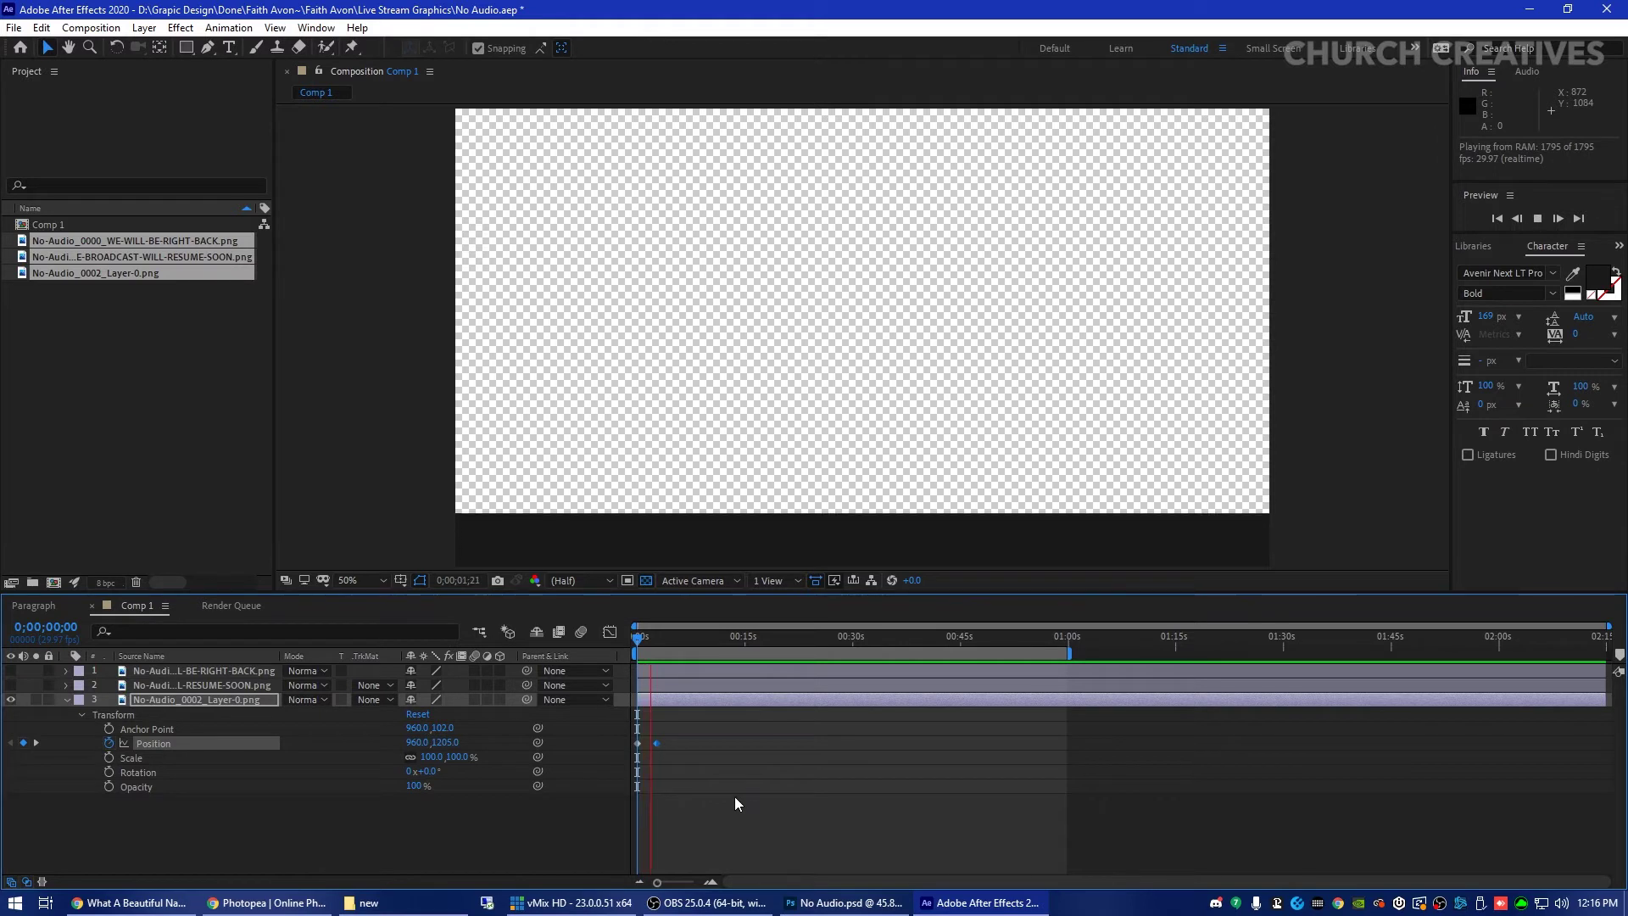
left_click(657, 743)
left_click_drag(657, 743, 651, 743)
left_click(647, 643)
key("space")
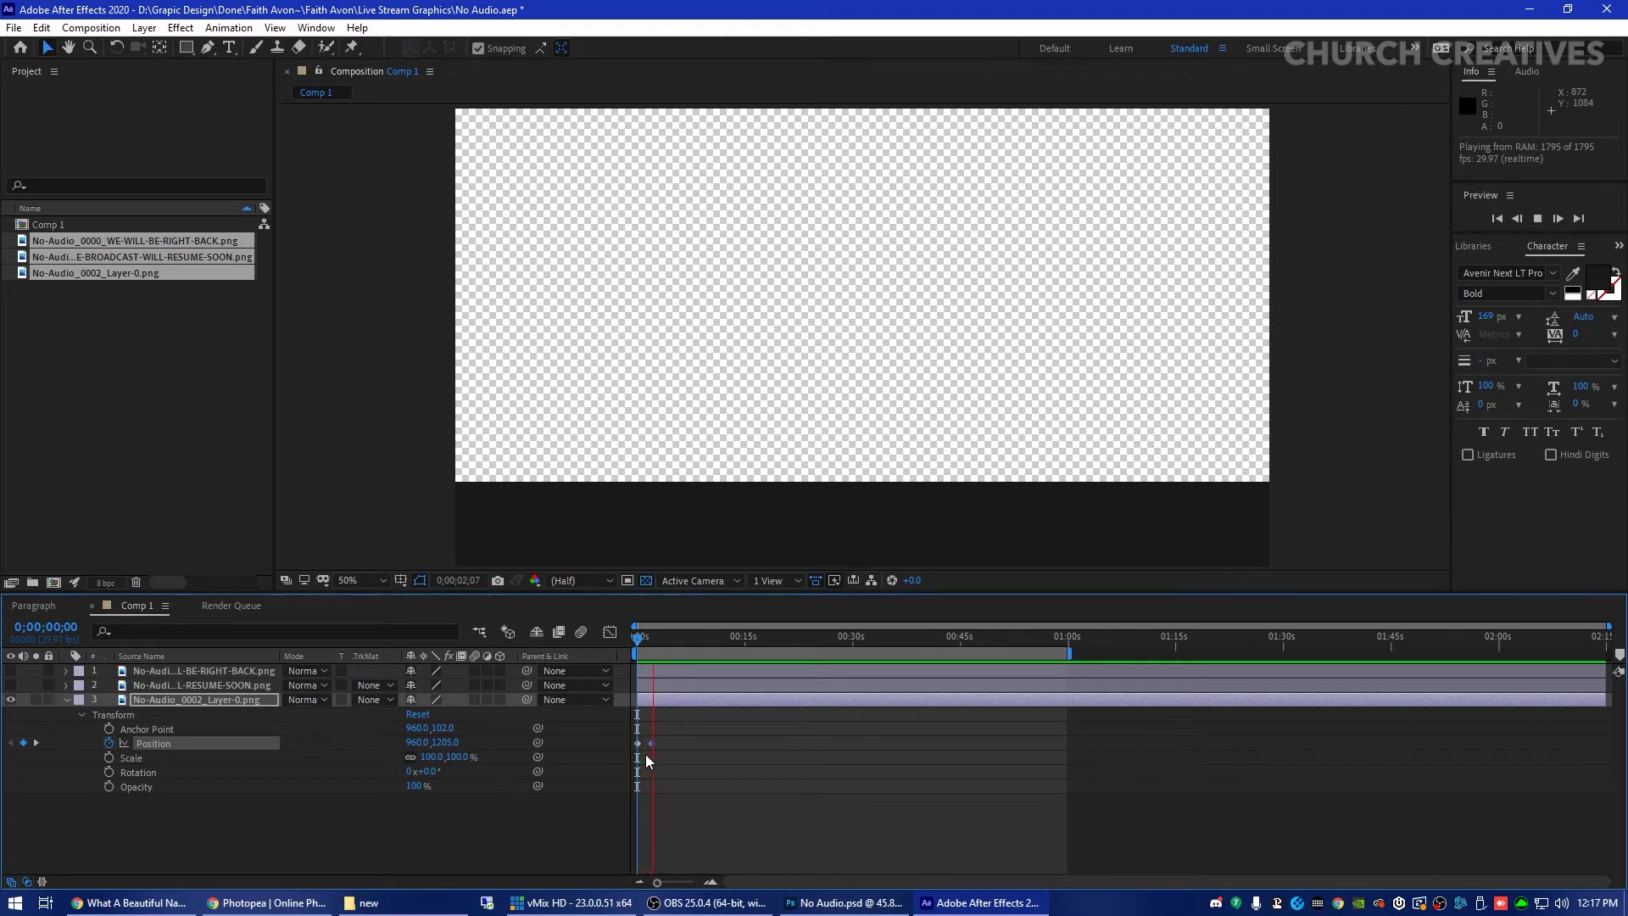
Move the bar's second Position keyframe to about 0;00;01;07 for a faster slide-in and play the result.
key("equal")
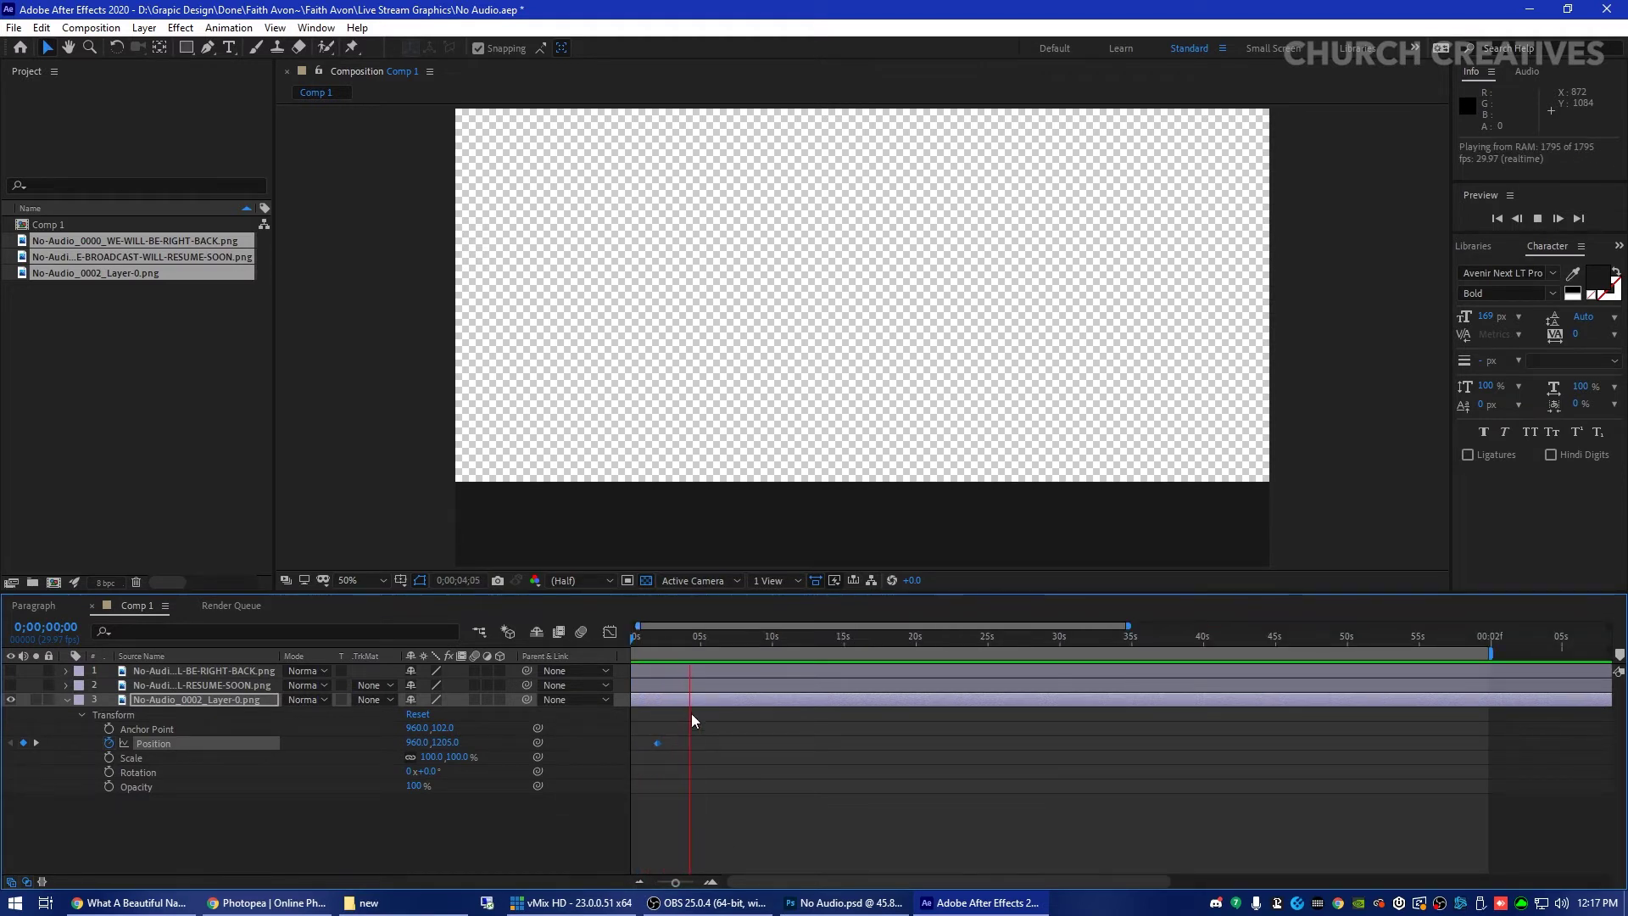
key("space")
left_click_drag(1023, 632, 489, 648)
left_click_drag(665, 753, 656, 753)
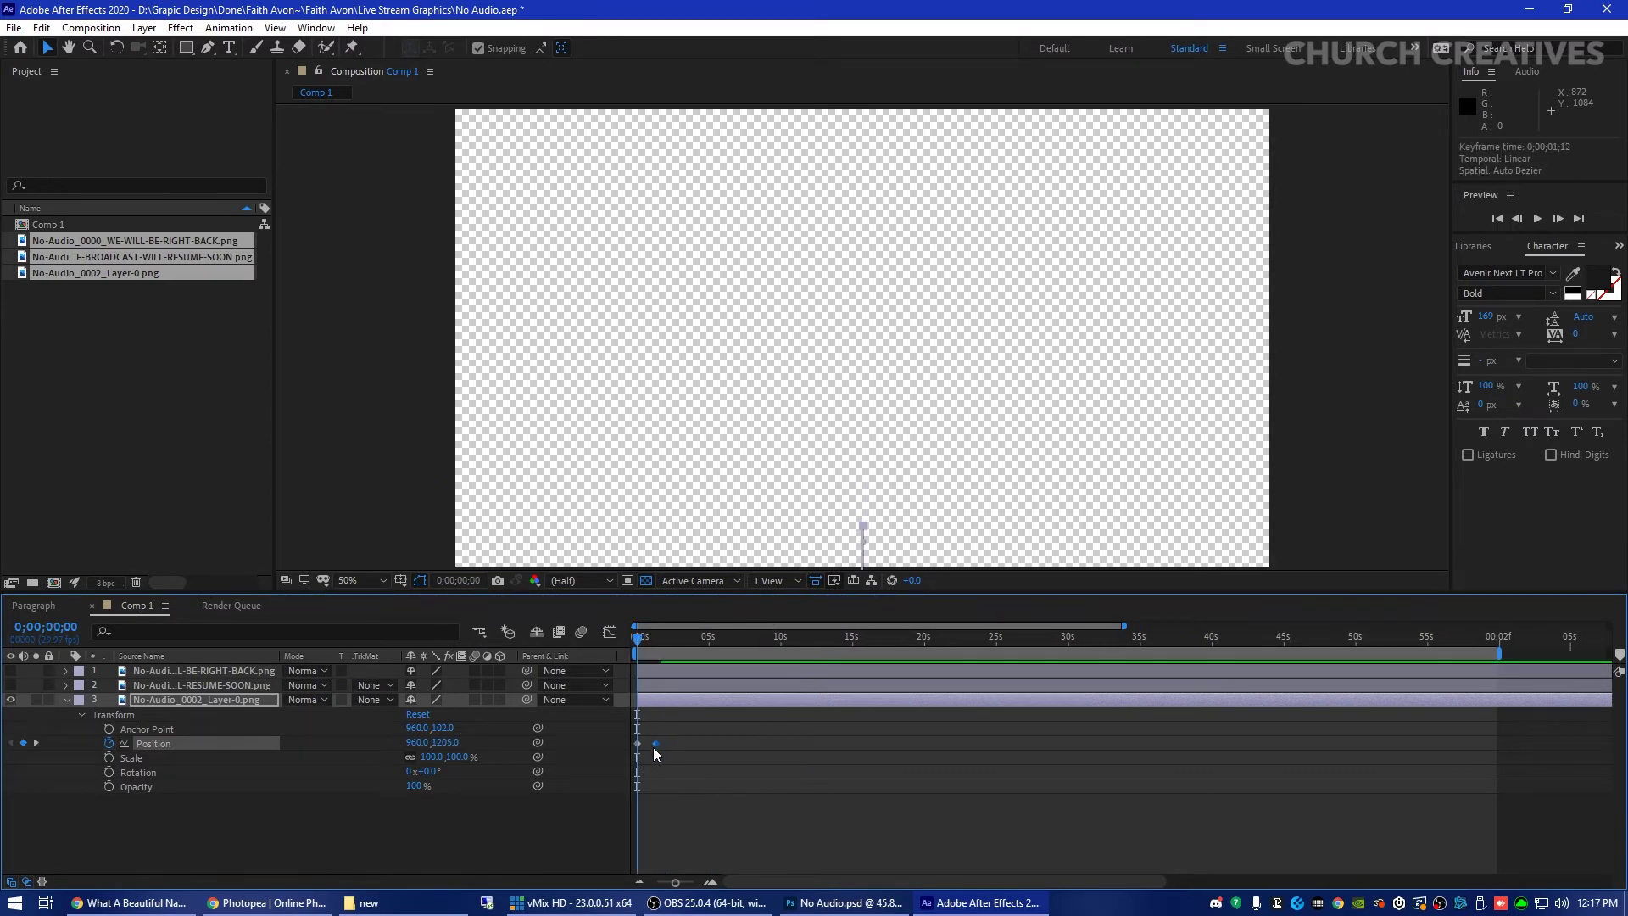
left_click(735, 794)
key("space")
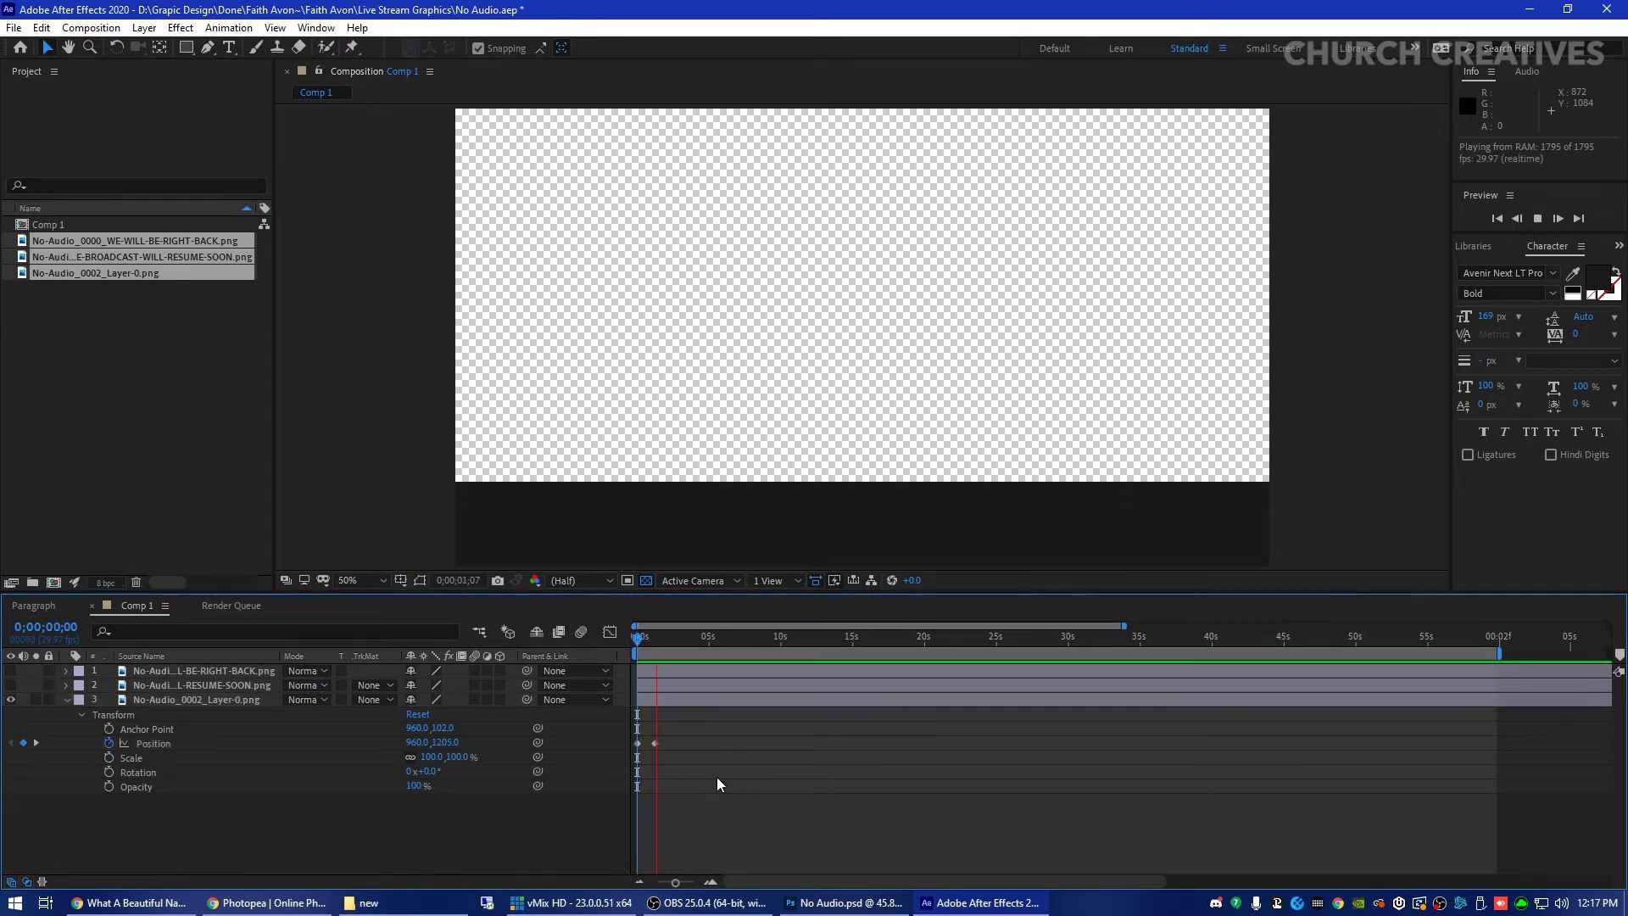
key("space")
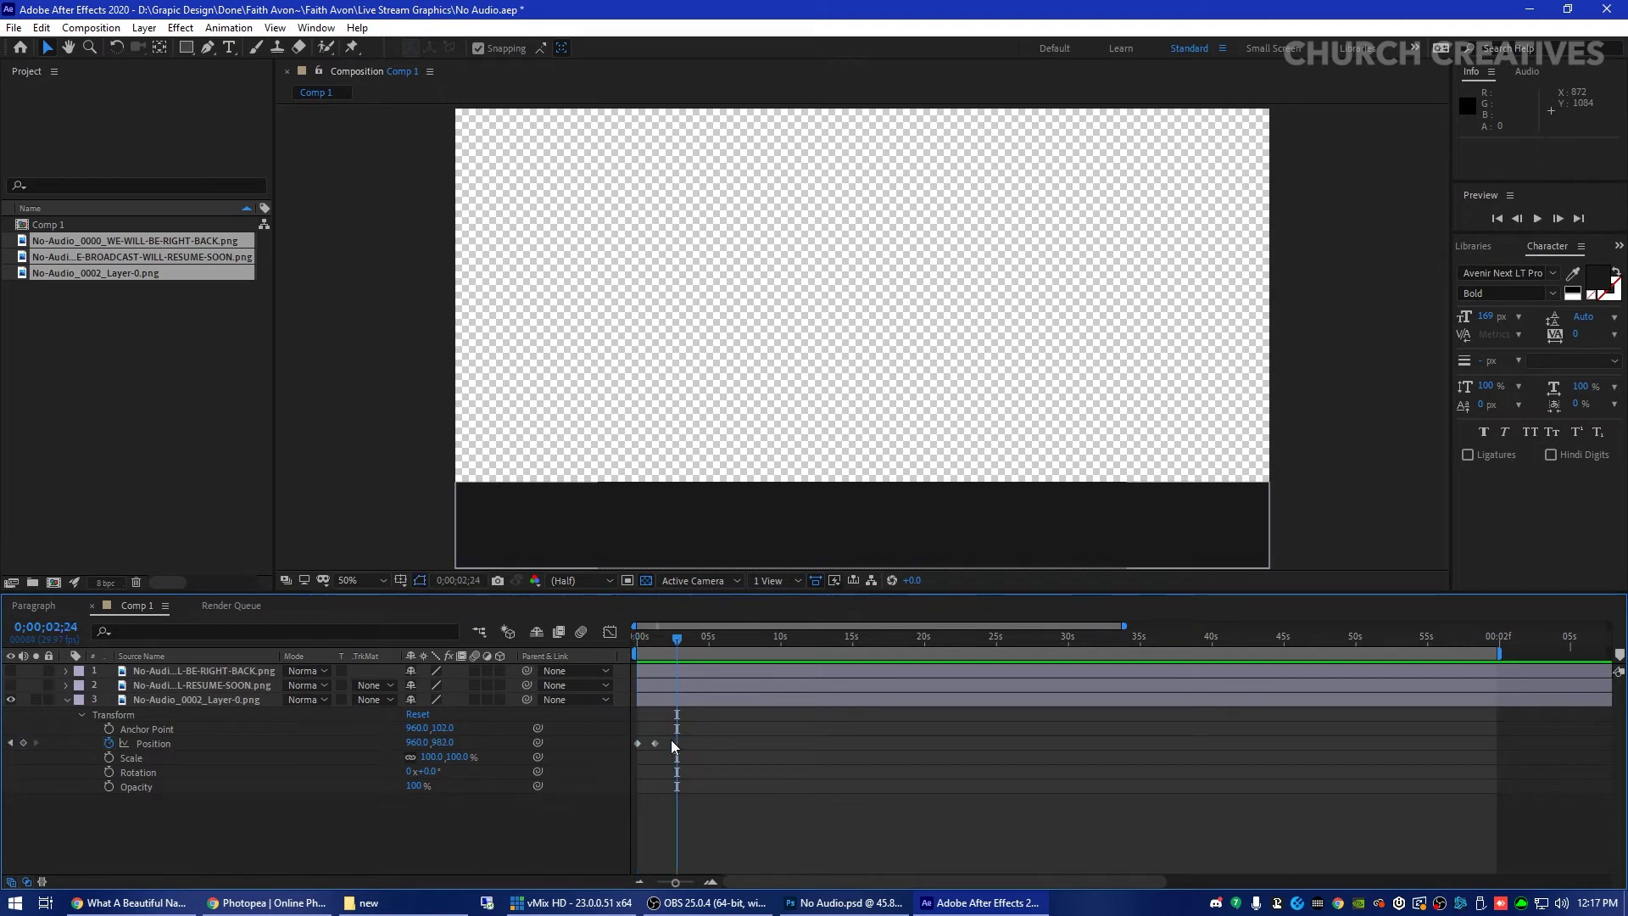
Apply Easy Ease to both of the bar's Position keyframes and play the composition from the start.
left_click_drag(662, 740, 629, 748)
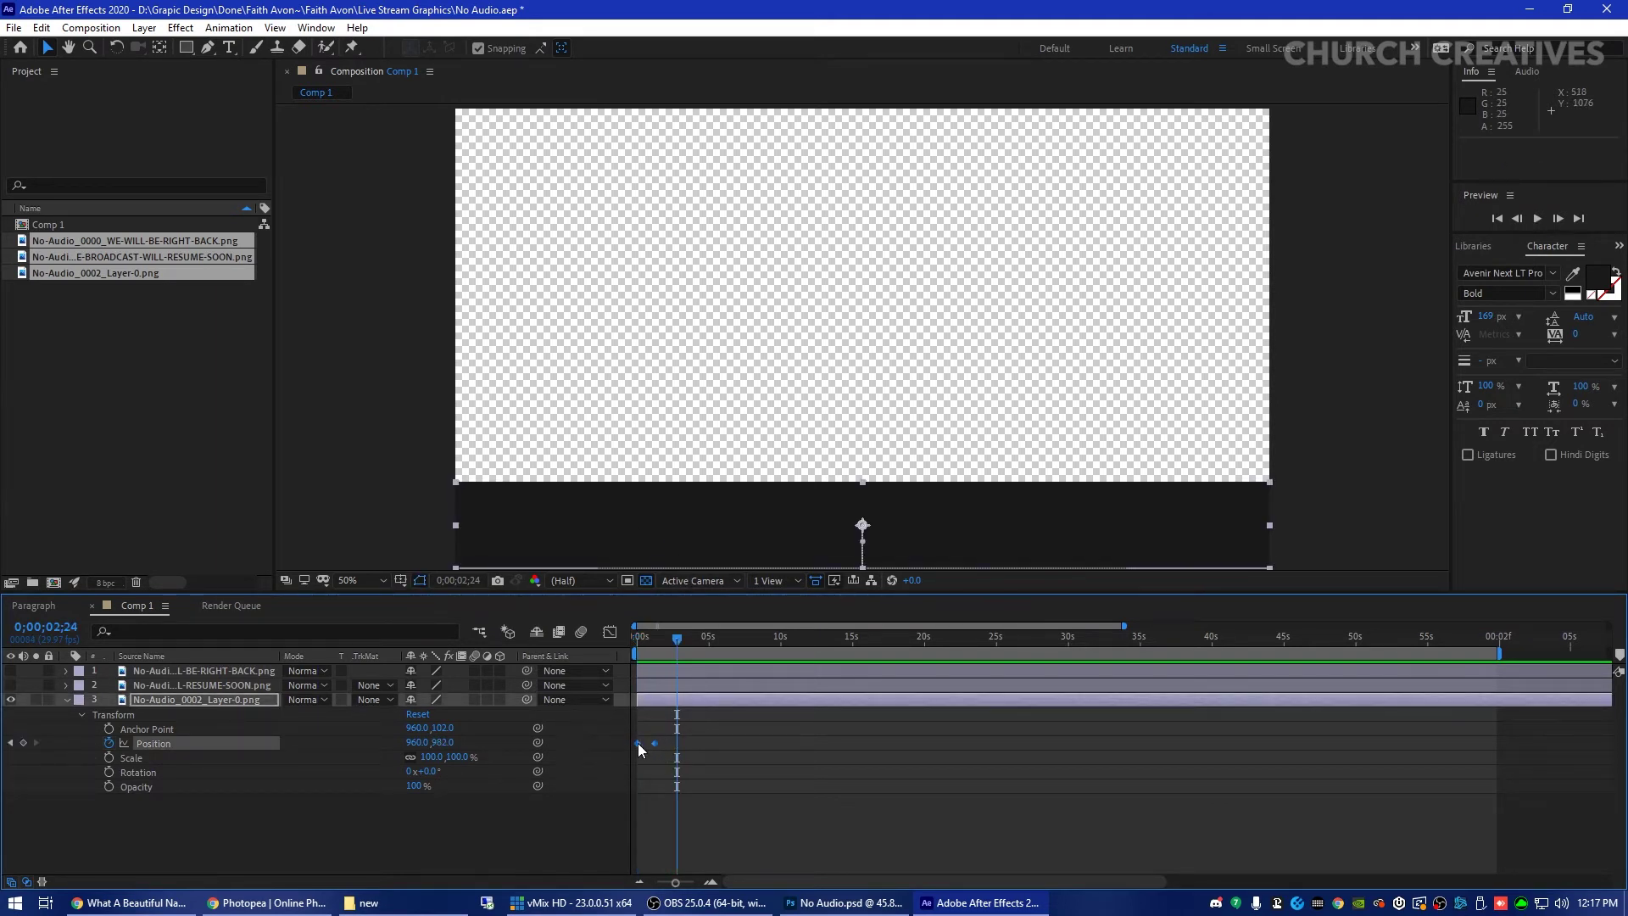
right_click(637, 743)
mouse_move(674, 736)
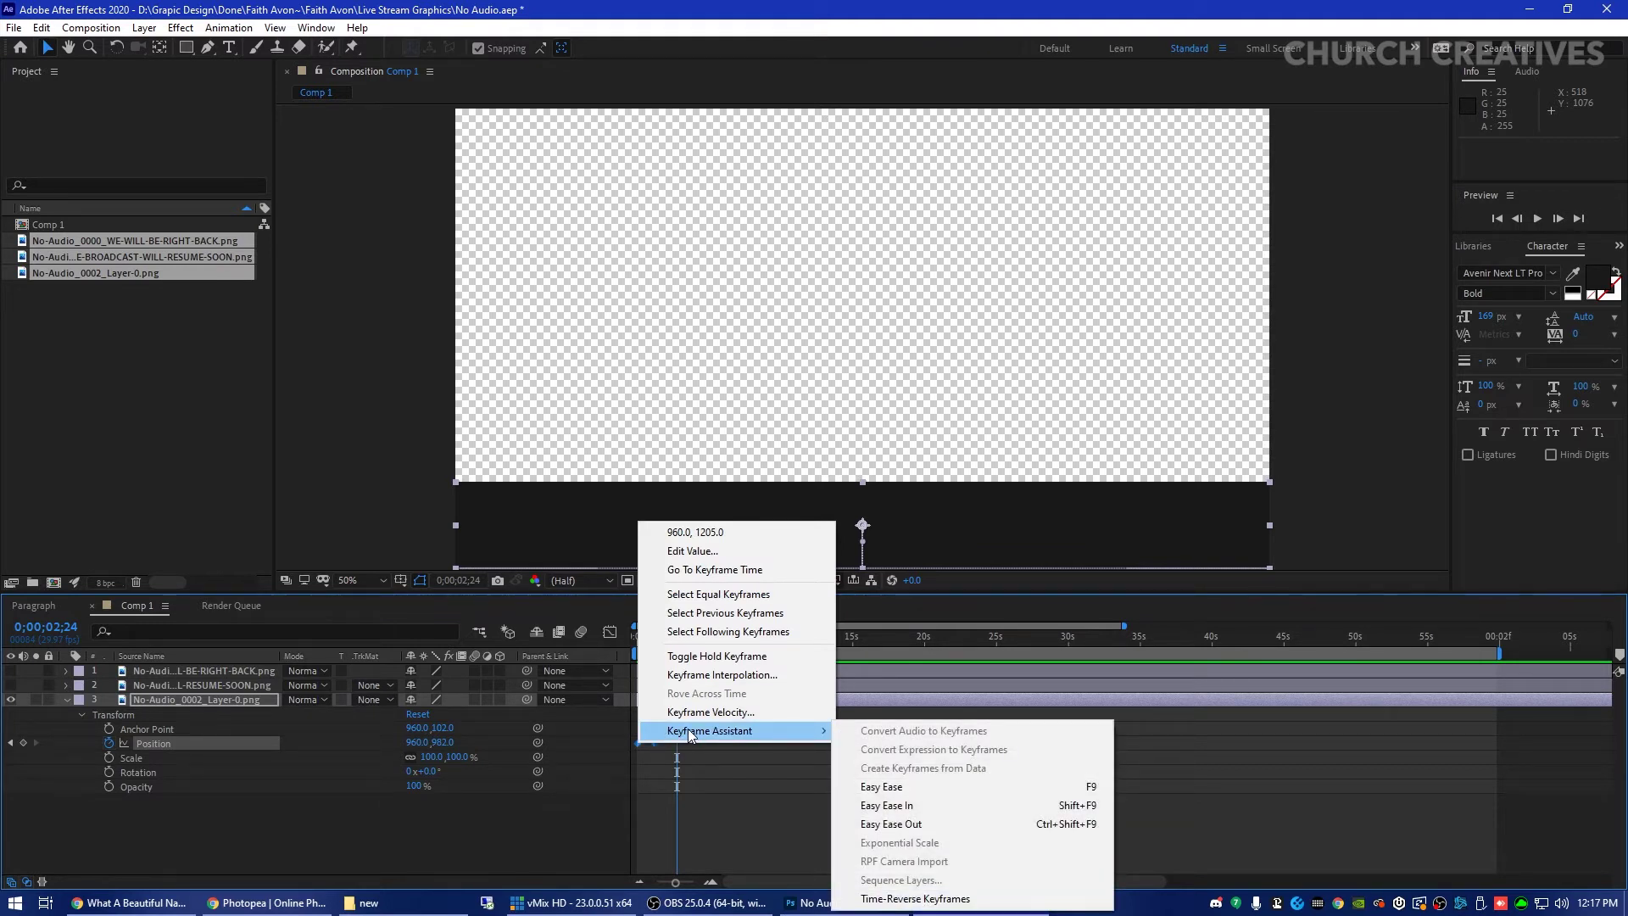
left_click(886, 789)
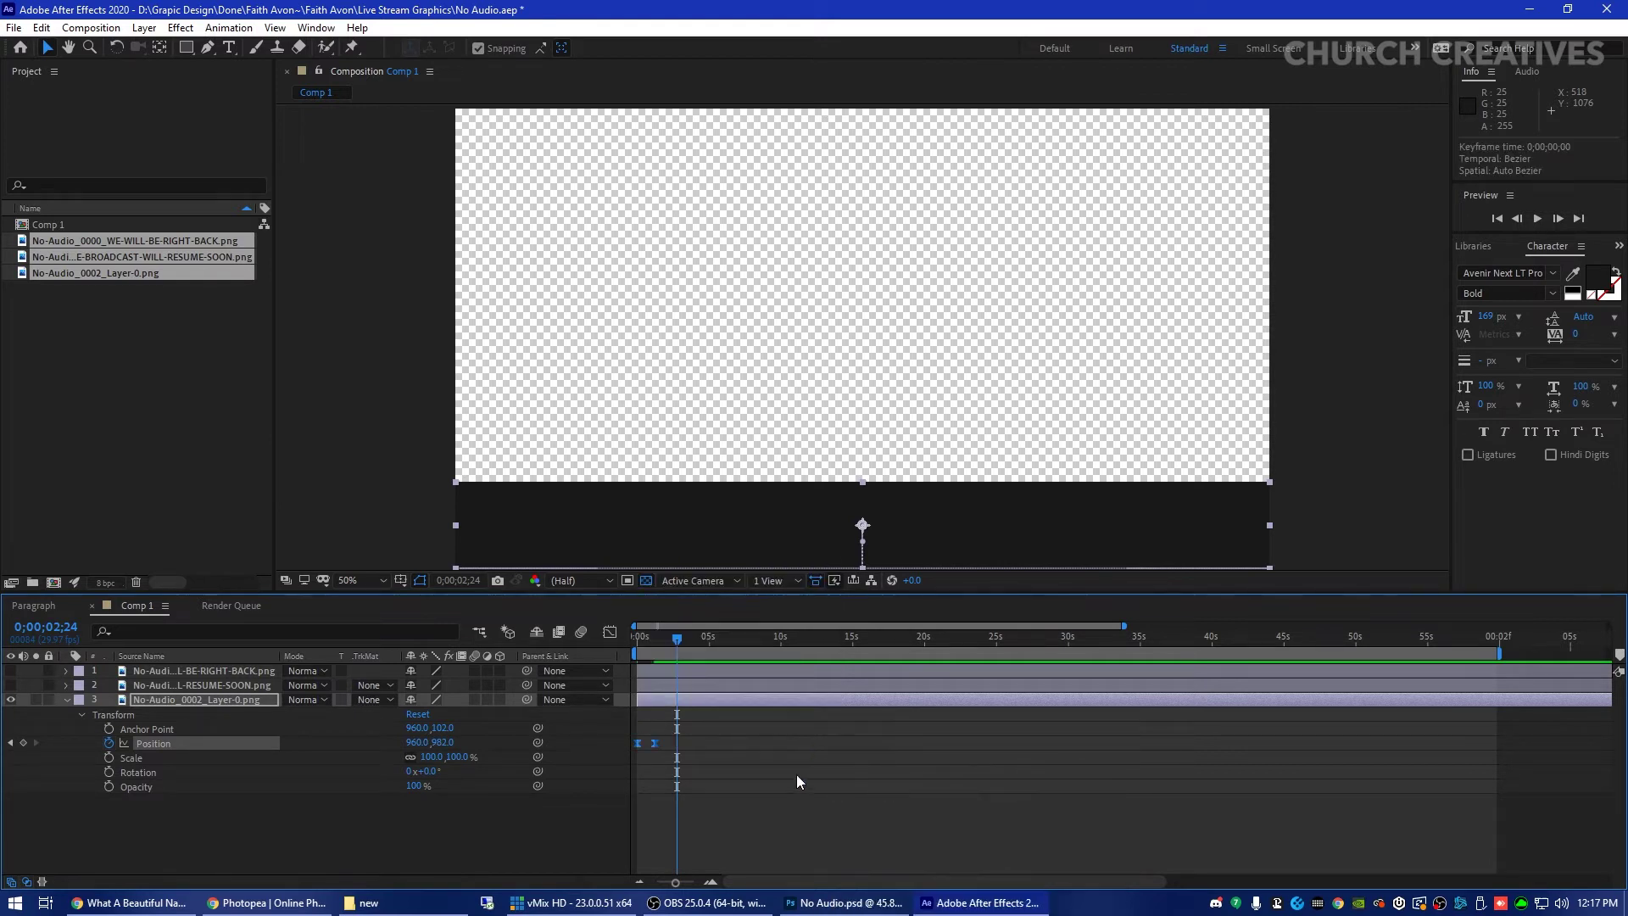
left_click(644, 745)
left_click_drag(676, 637, 624, 634)
key("space")
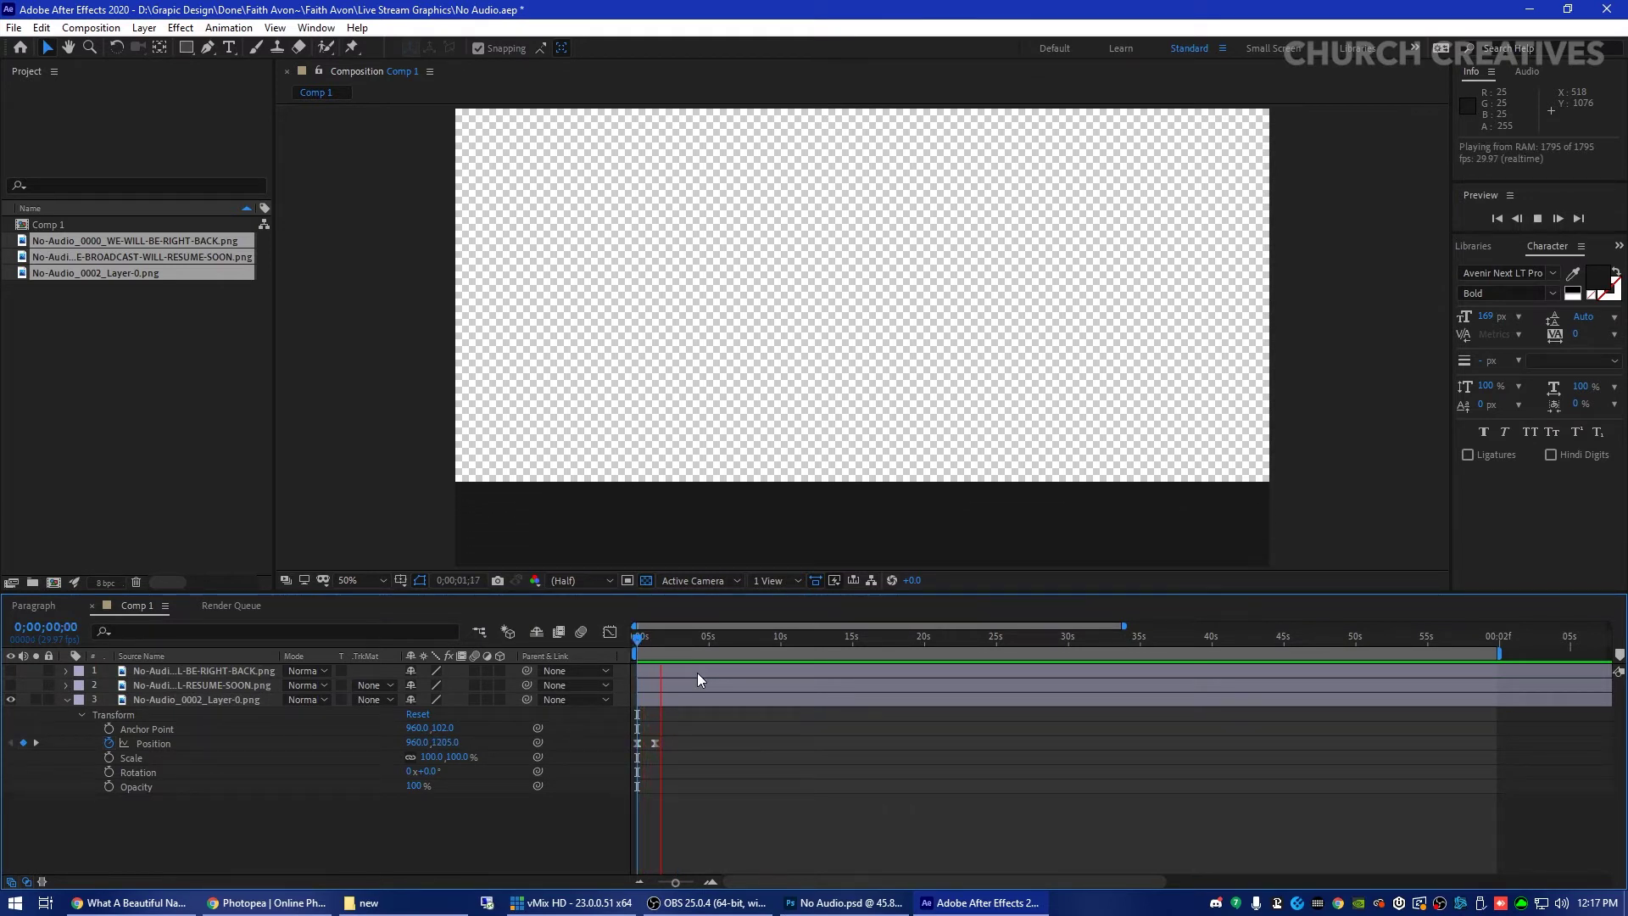
key("space")
Show the "Live broadcast will resume soon" layer, set its position to 960, 977, and add a Position keyframe at 0;00;01;07.
left_click_drag(659, 643, 654, 641)
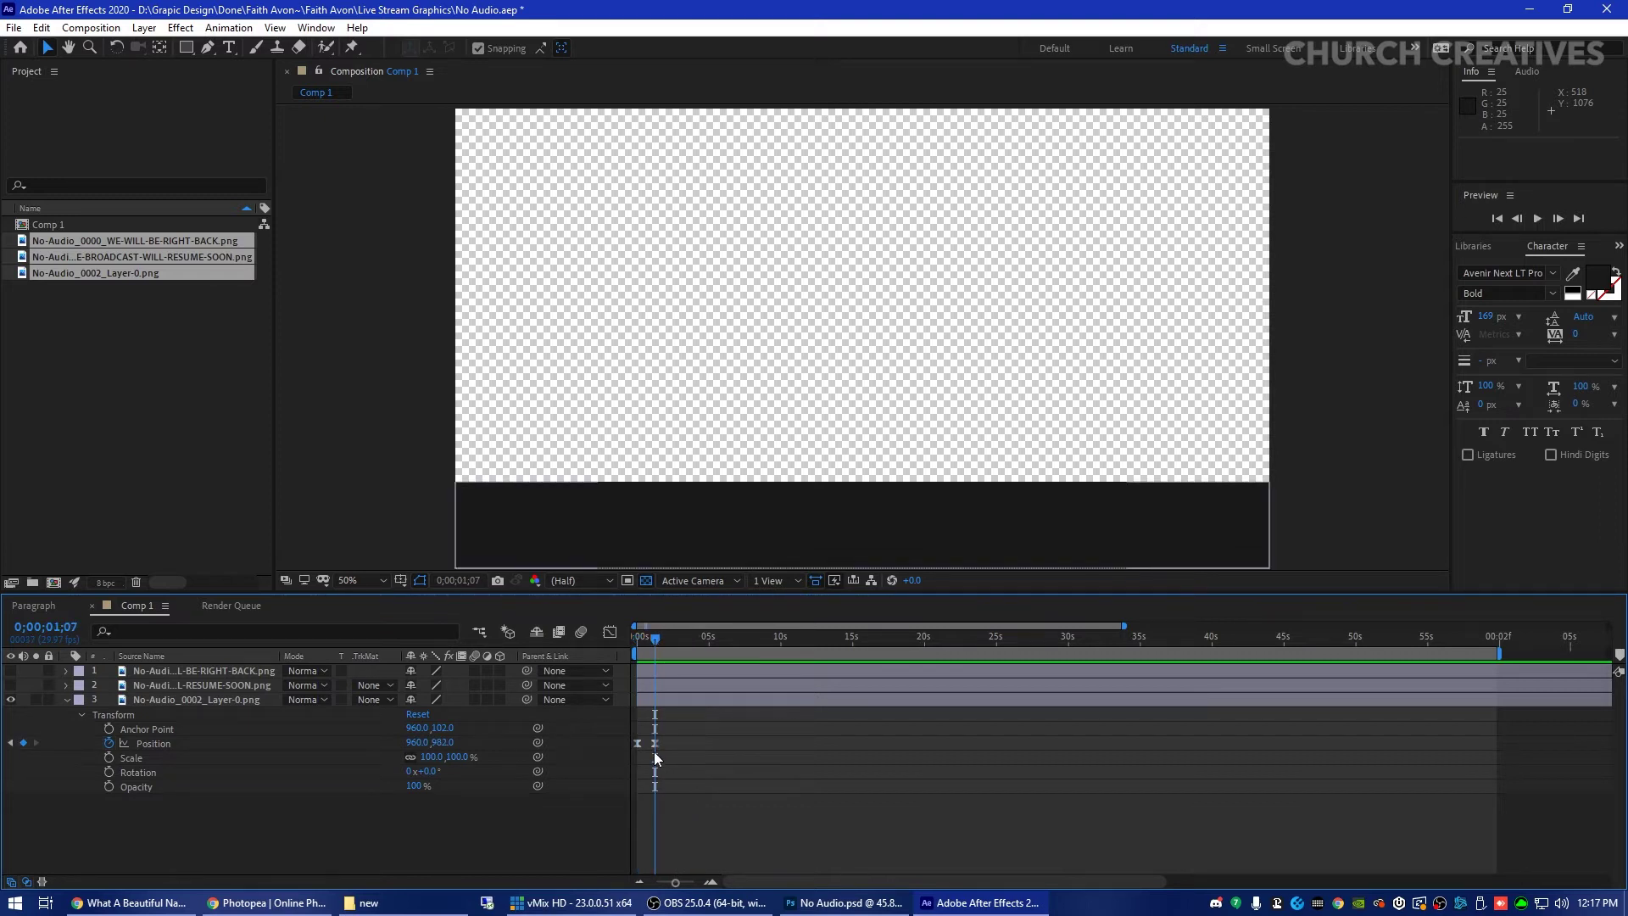
left_click(65, 685)
left_click(12, 685)
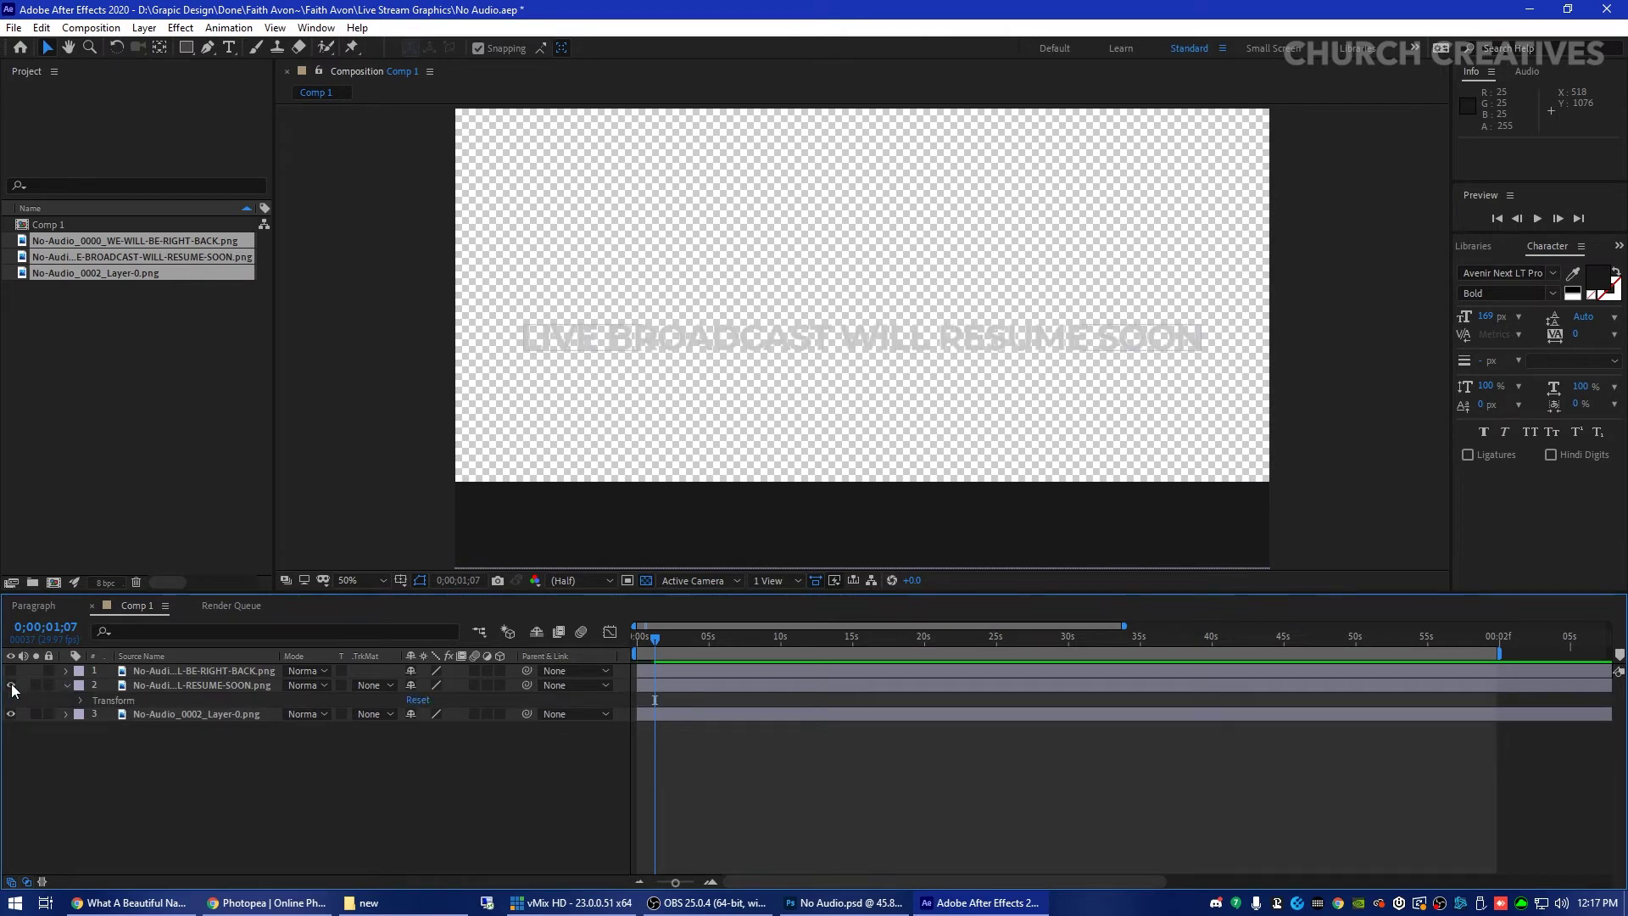
left_click(81, 700)
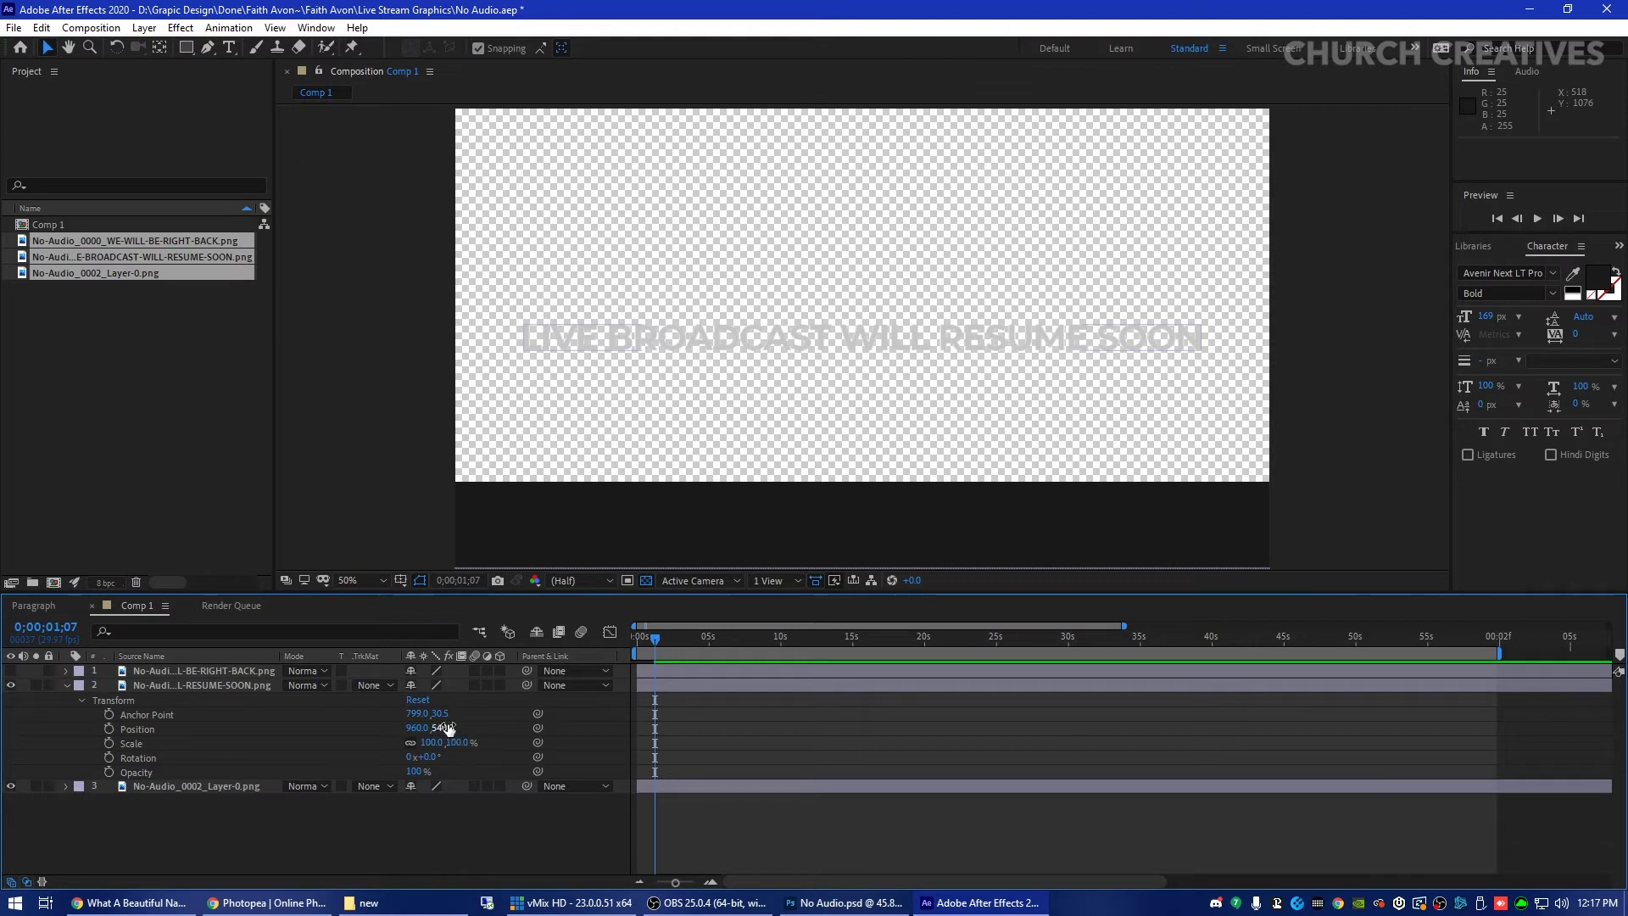
left_click_drag(444, 727, 798, 742)
left_click(109, 728)
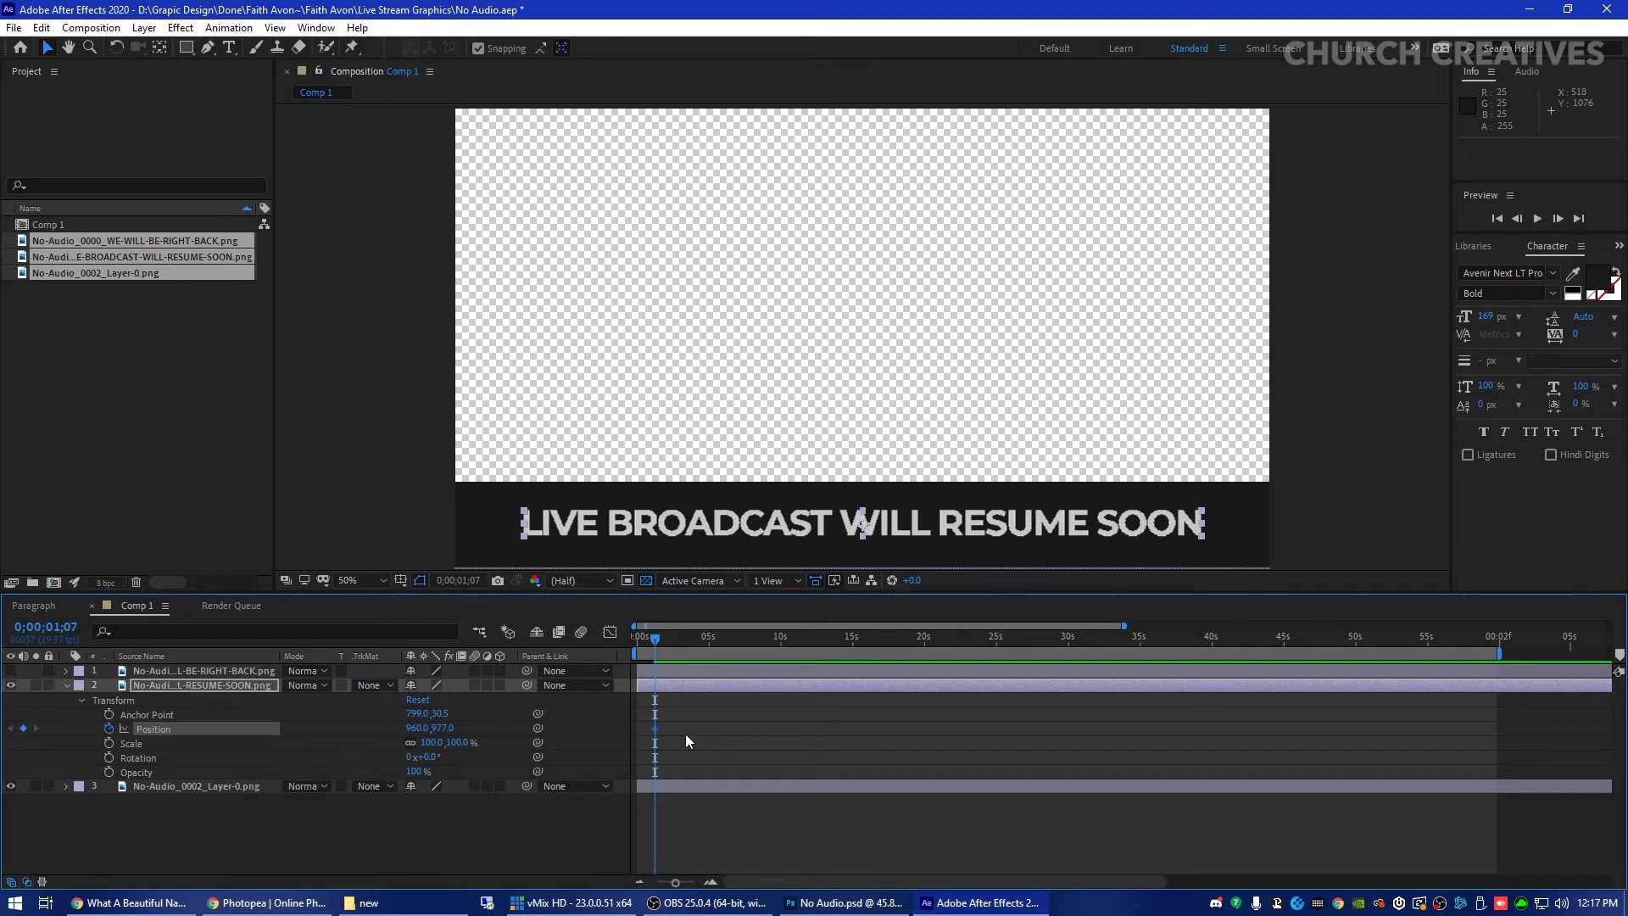
Animate the headline's Scale from 0% at 0;00;00;00 to 100% at 0;00;01;09 and play the animation.
left_click_drag(653, 637, 597, 629)
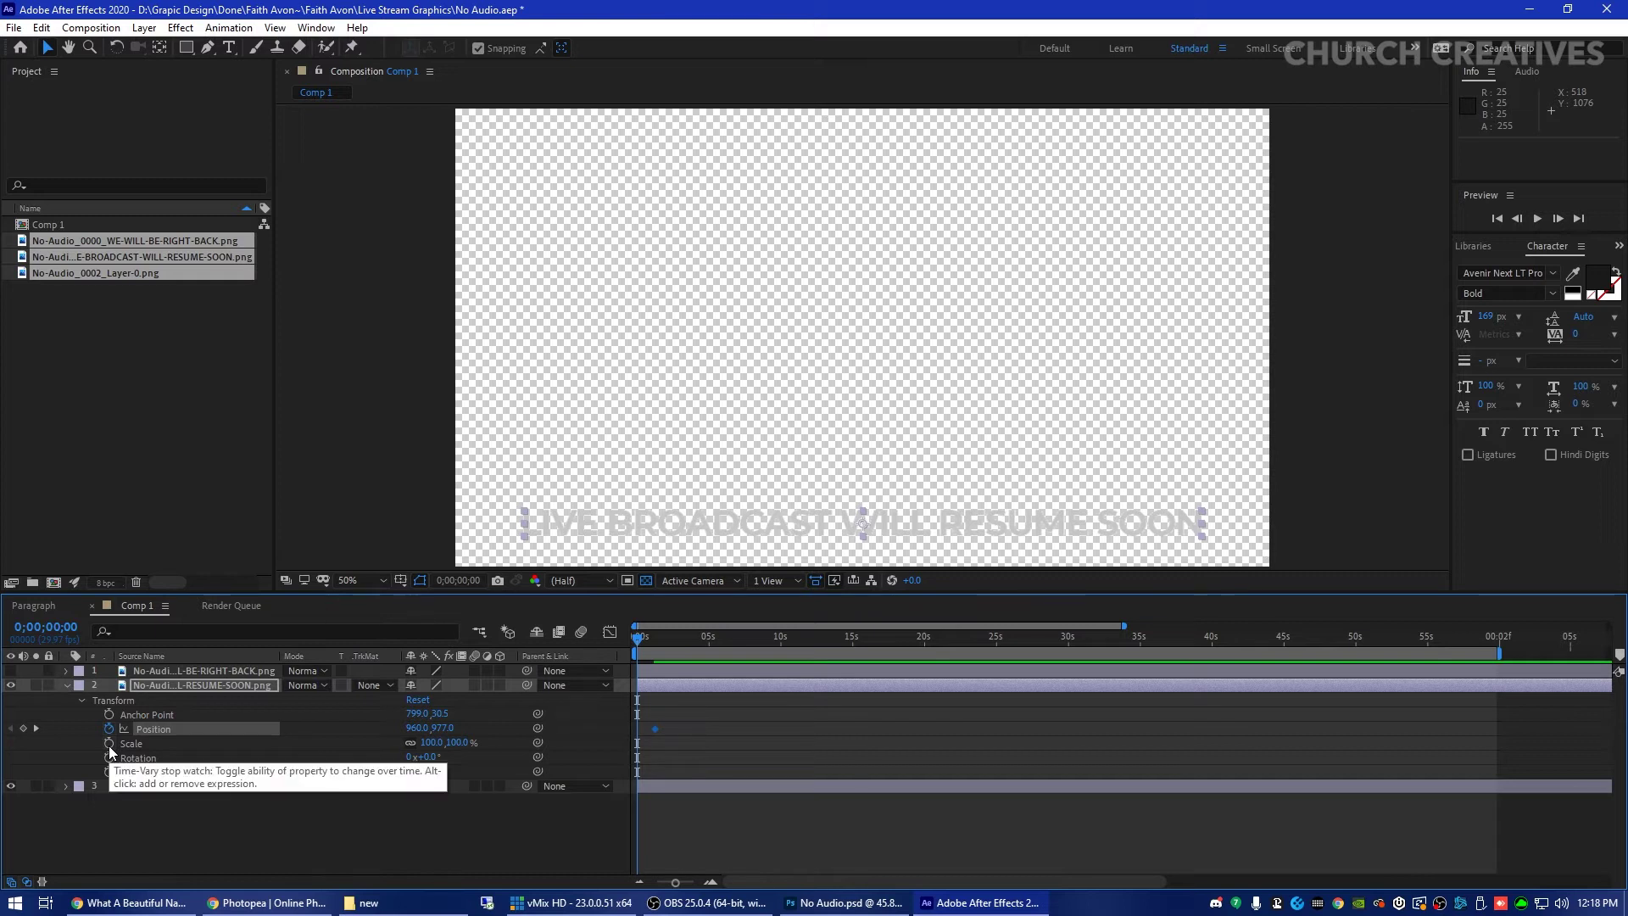
left_click(655, 643)
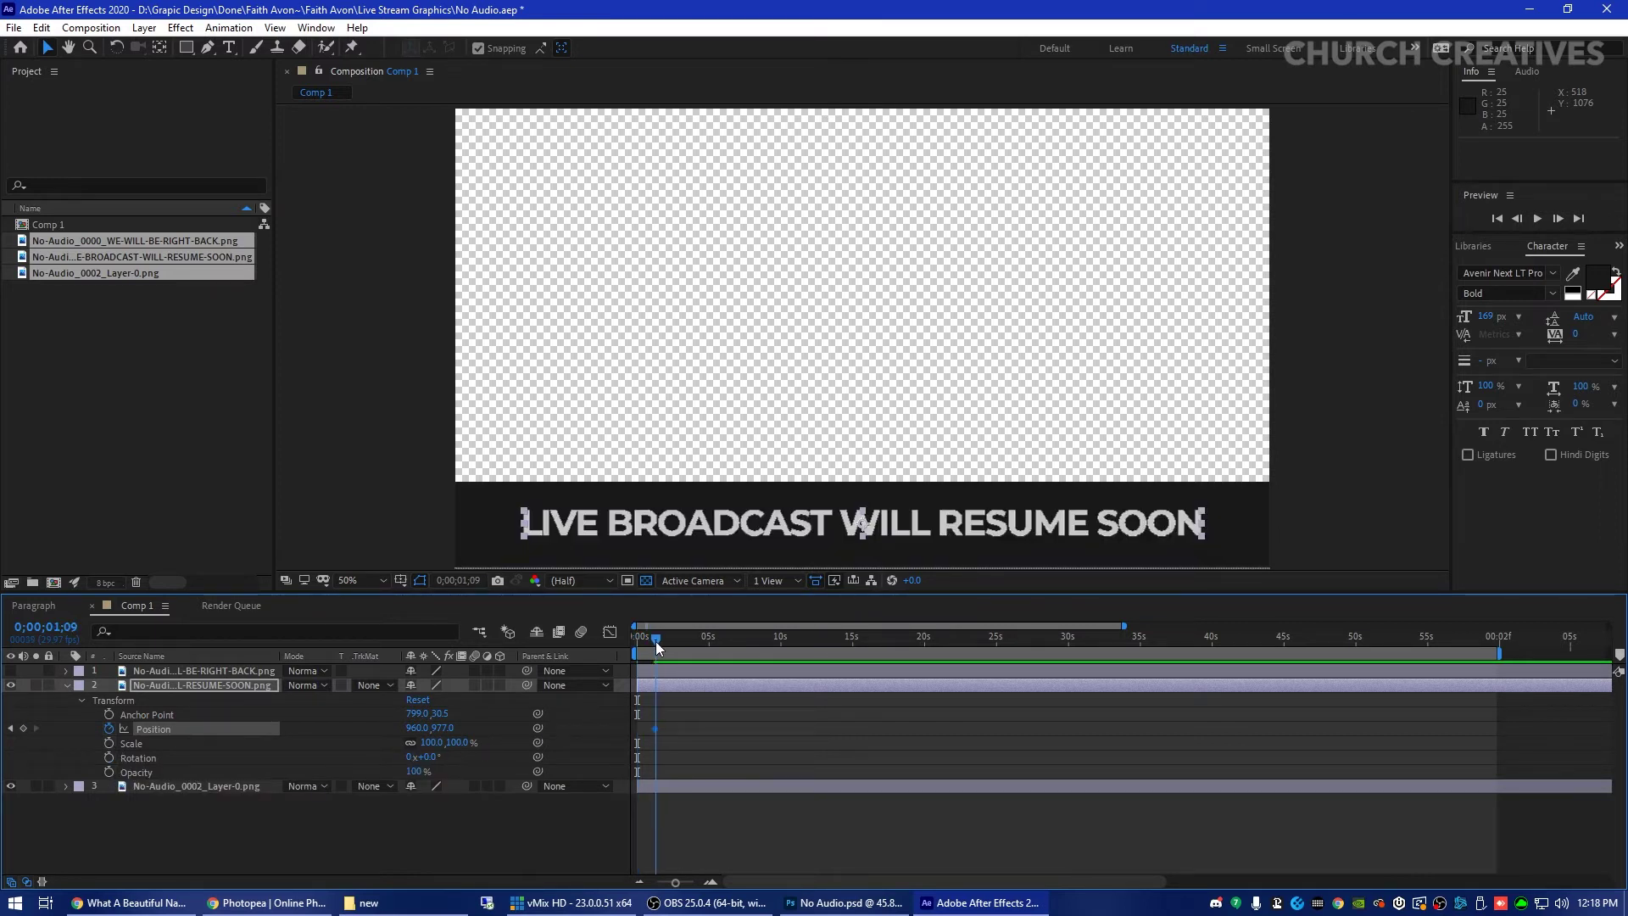
left_click(109, 743)
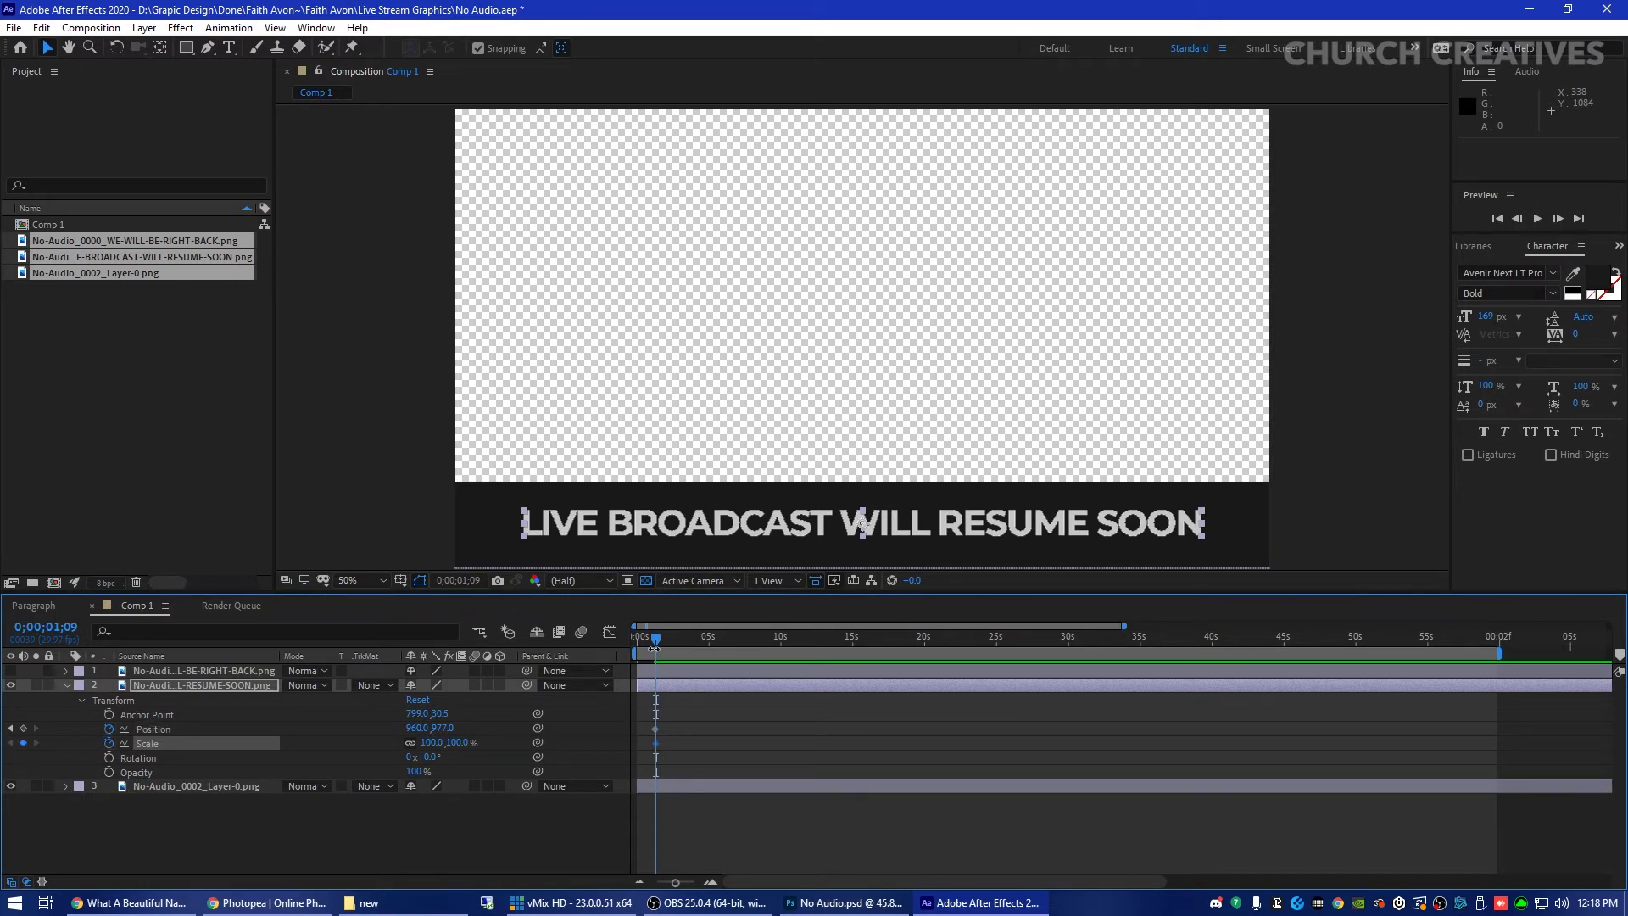
left_click_drag(655, 637, 636, 637)
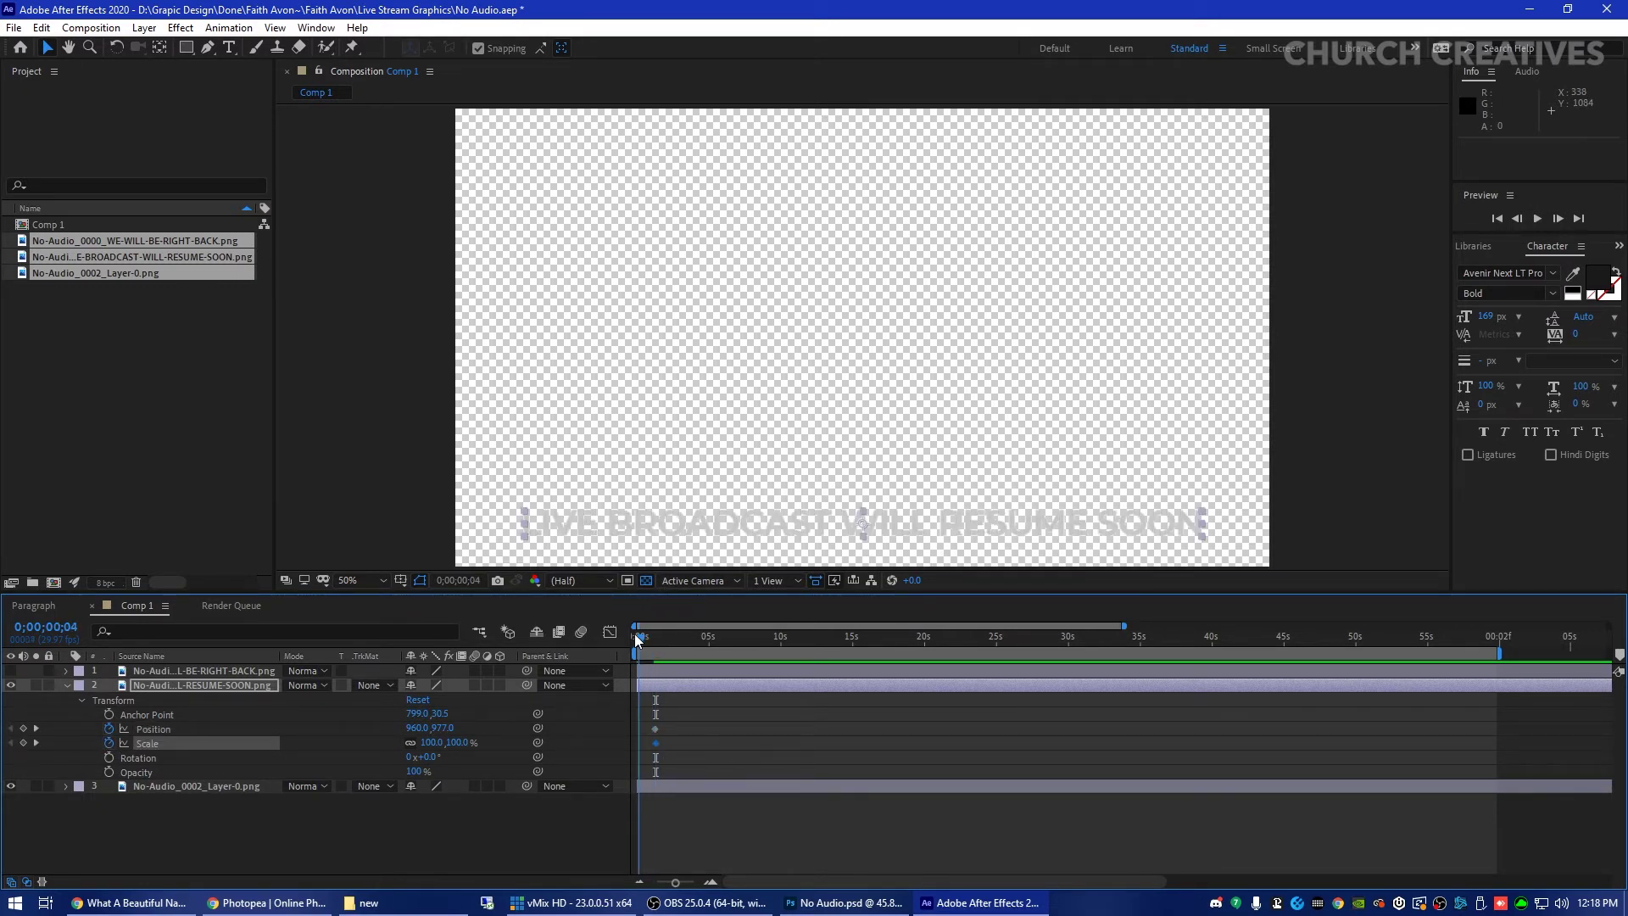
left_click(433, 743)
type("0")
key("Return")
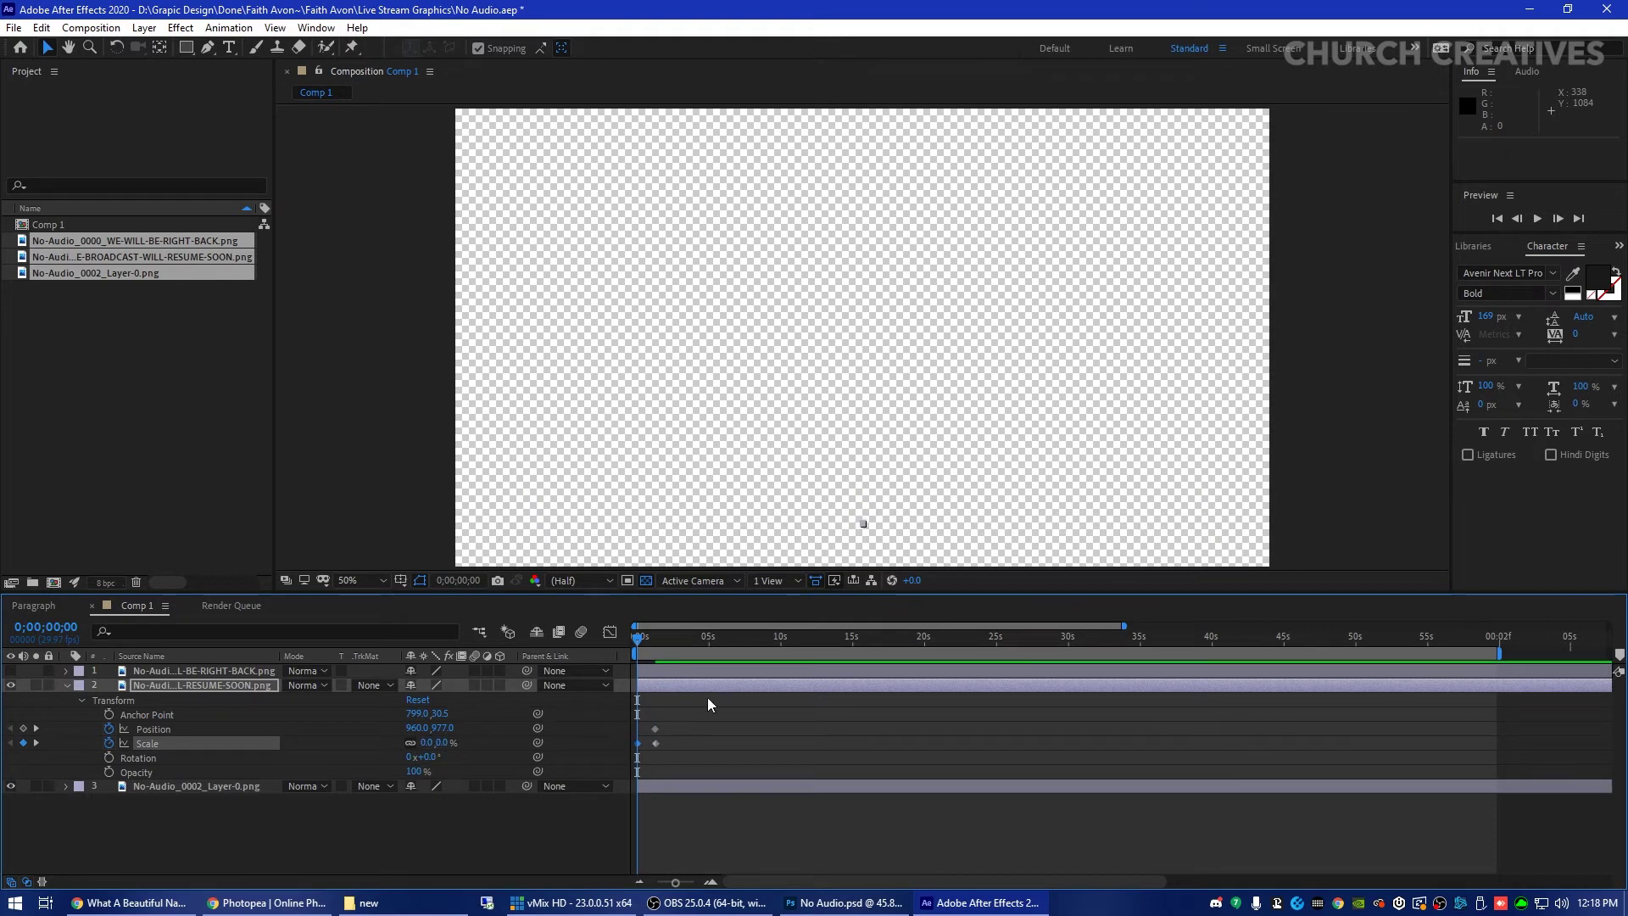
left_click(771, 743)
key("space")
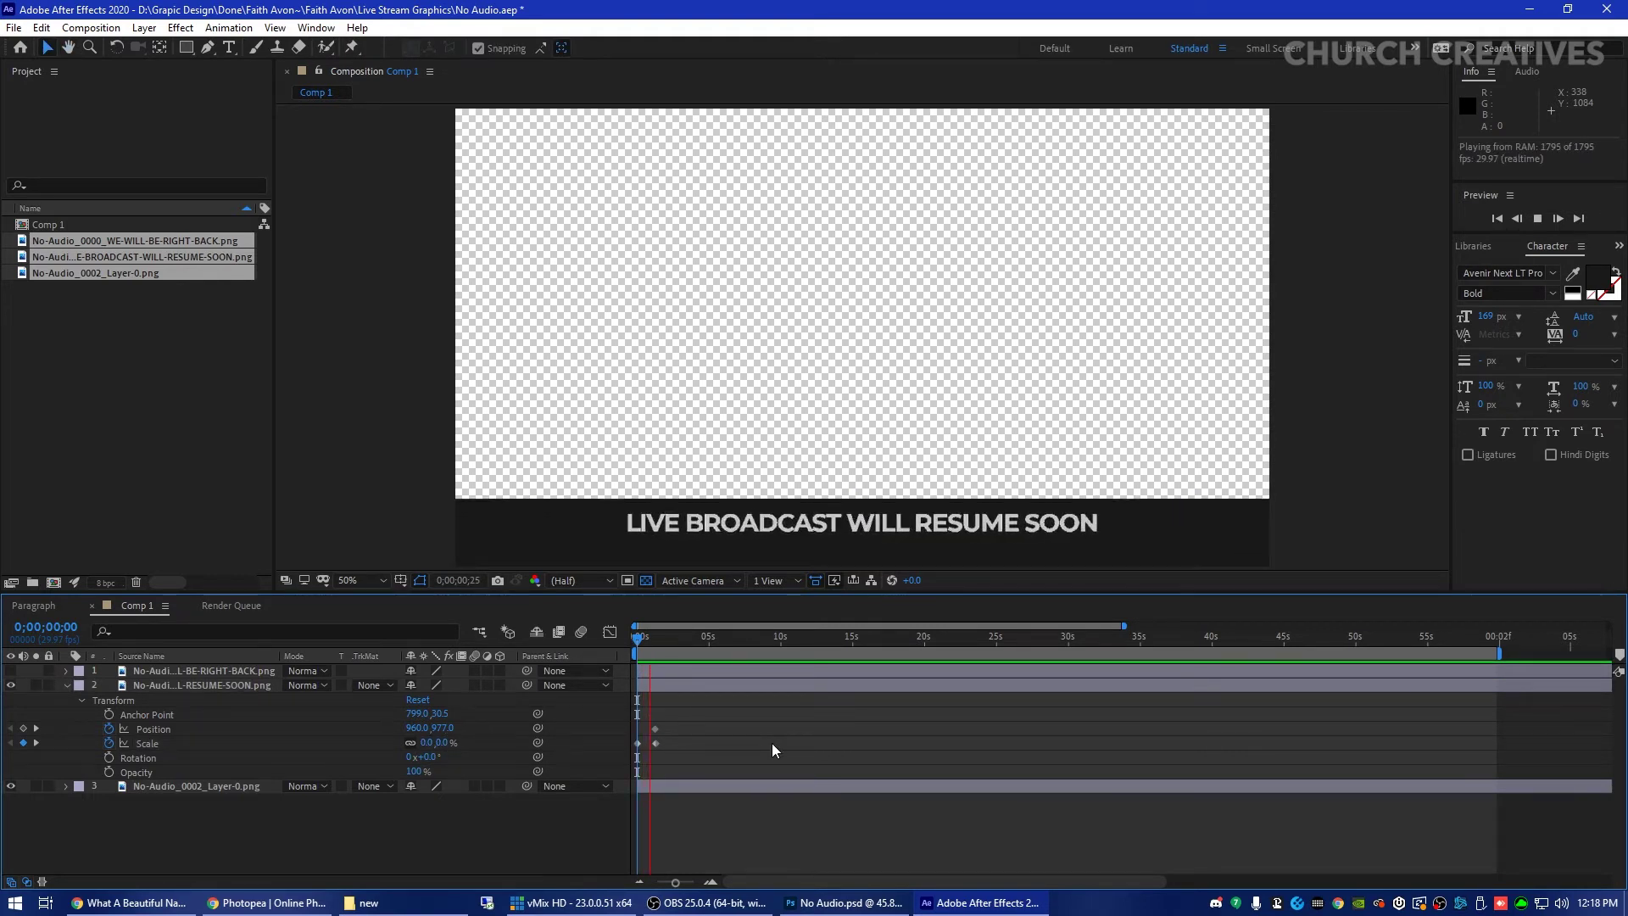
Delay the headline's scale-in by moving its Scale keyframes to about 0;00;00;21 and 0;00;01;18, and play the result.
left_click_drag(638, 742, 647, 742)
left_click_drag(664, 650, 607, 637)
key("space")
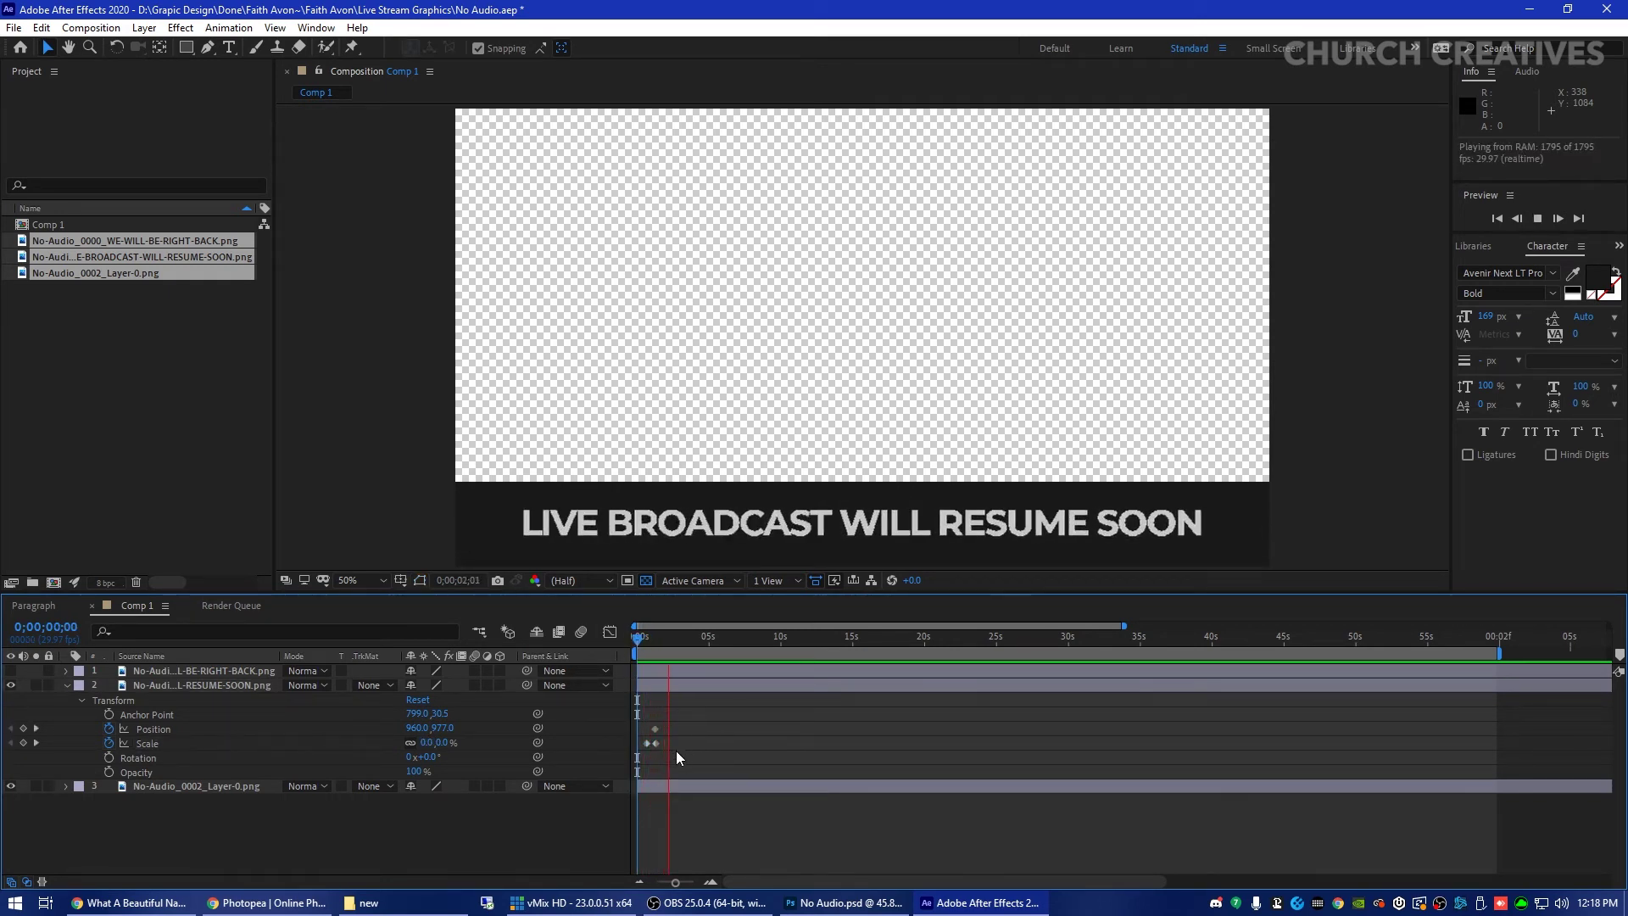
left_click_drag(658, 742, 660, 744)
key("space")
key("space")
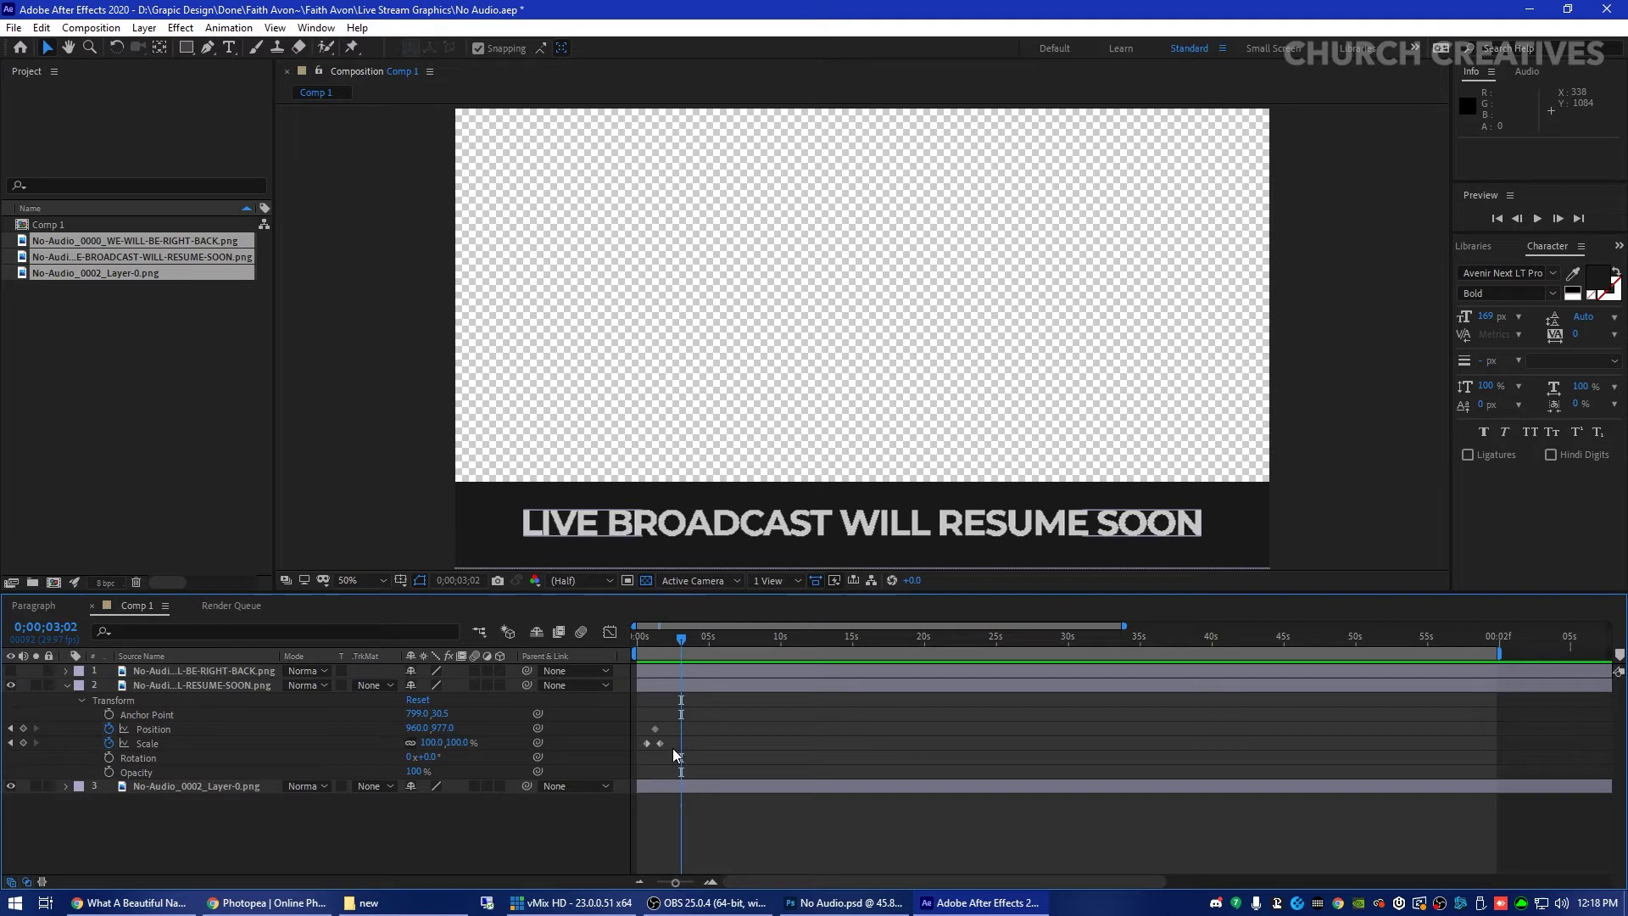
Apply Easy Ease to both of the headline's Scale keyframes.
left_click_drag(649, 748, 643, 740)
right_click(643, 740)
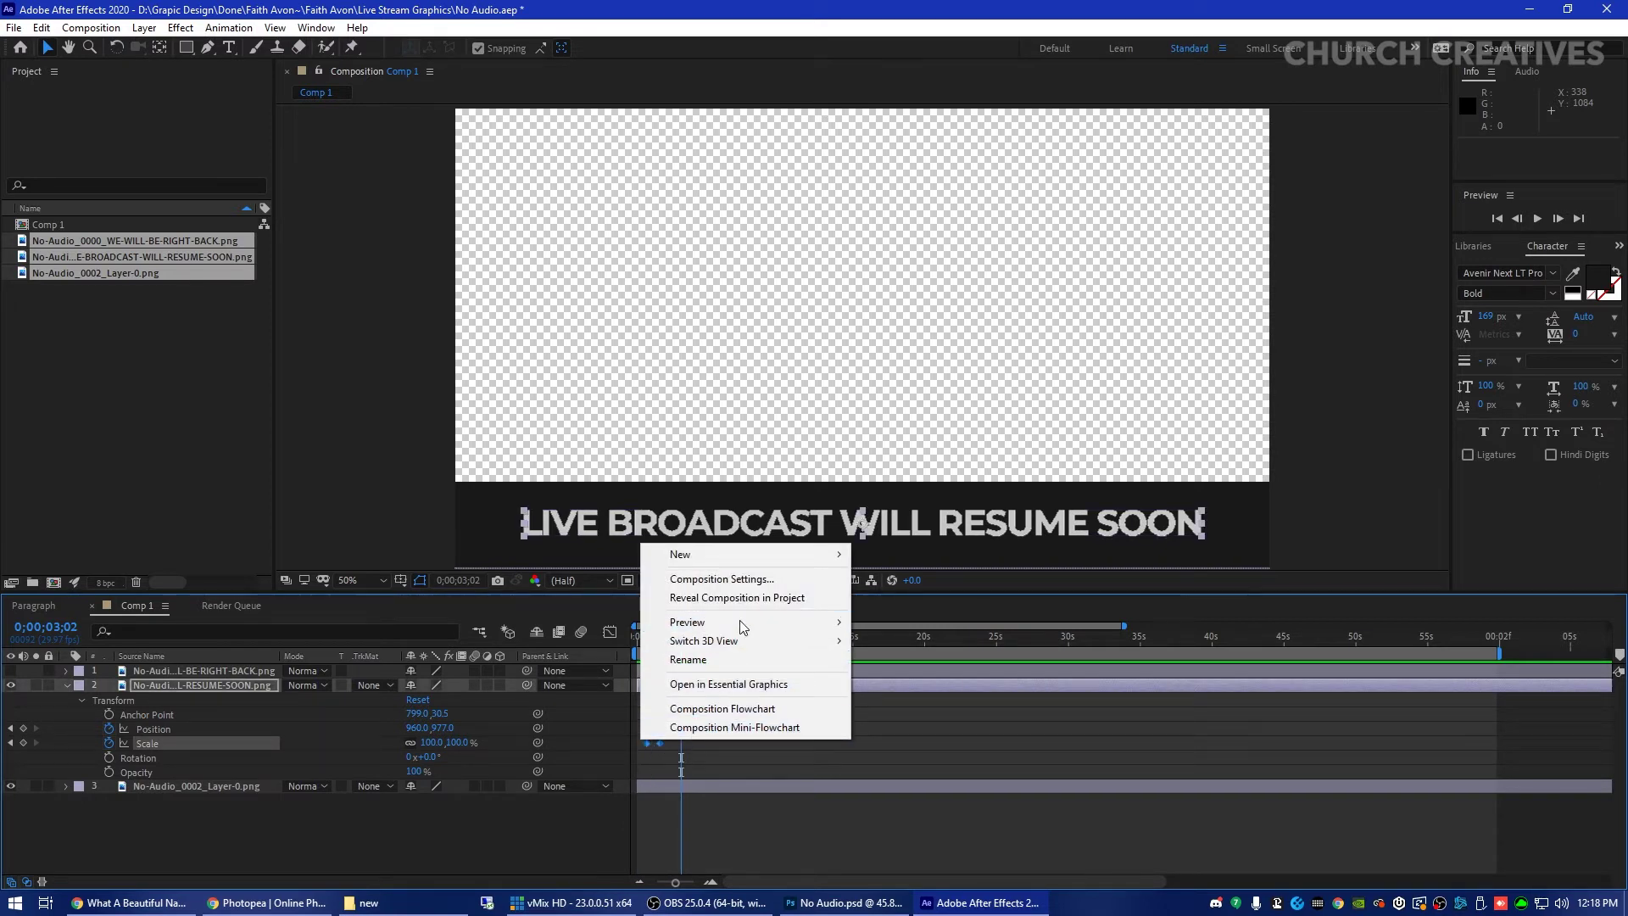
left_click(643, 760)
double_click(644, 741)
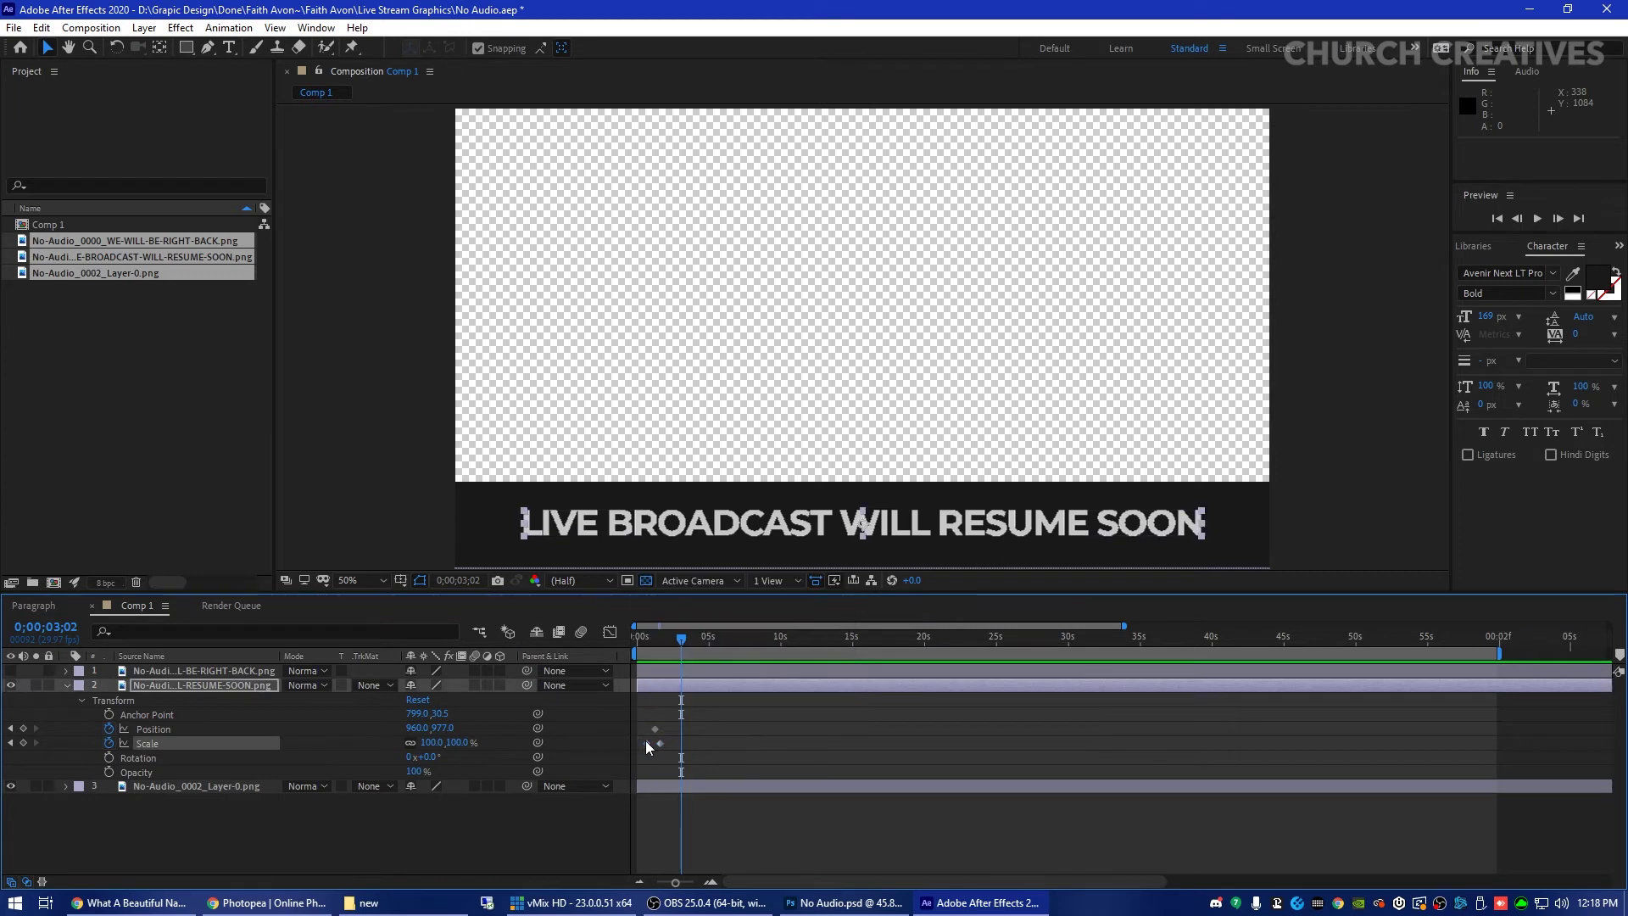
left_click(918, 528)
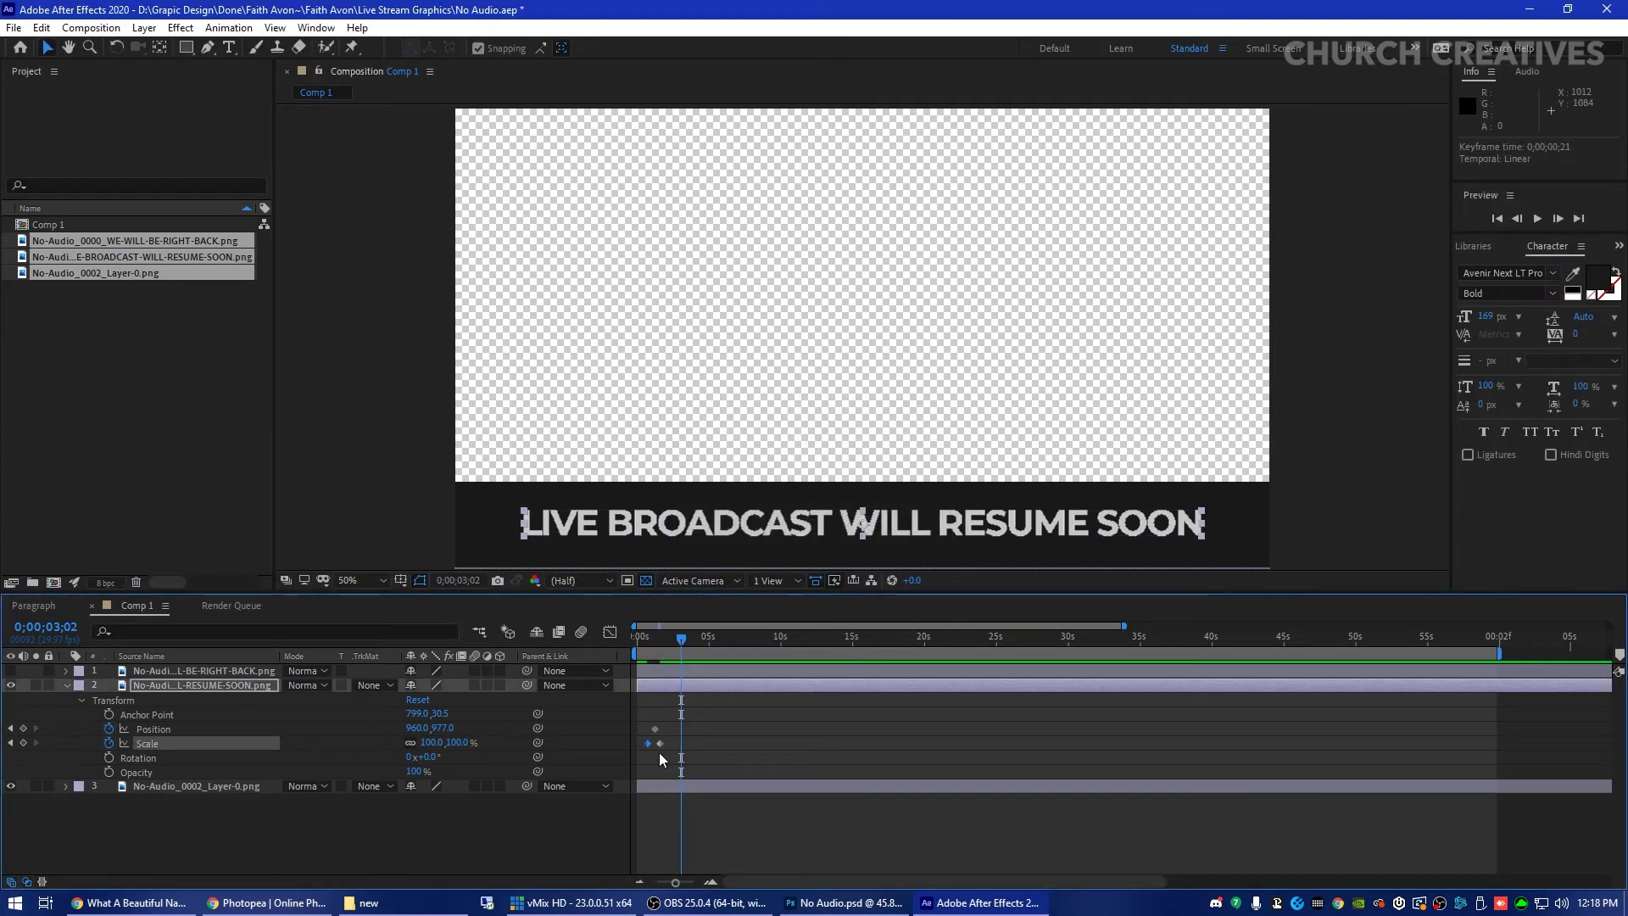
right_click(647, 744)
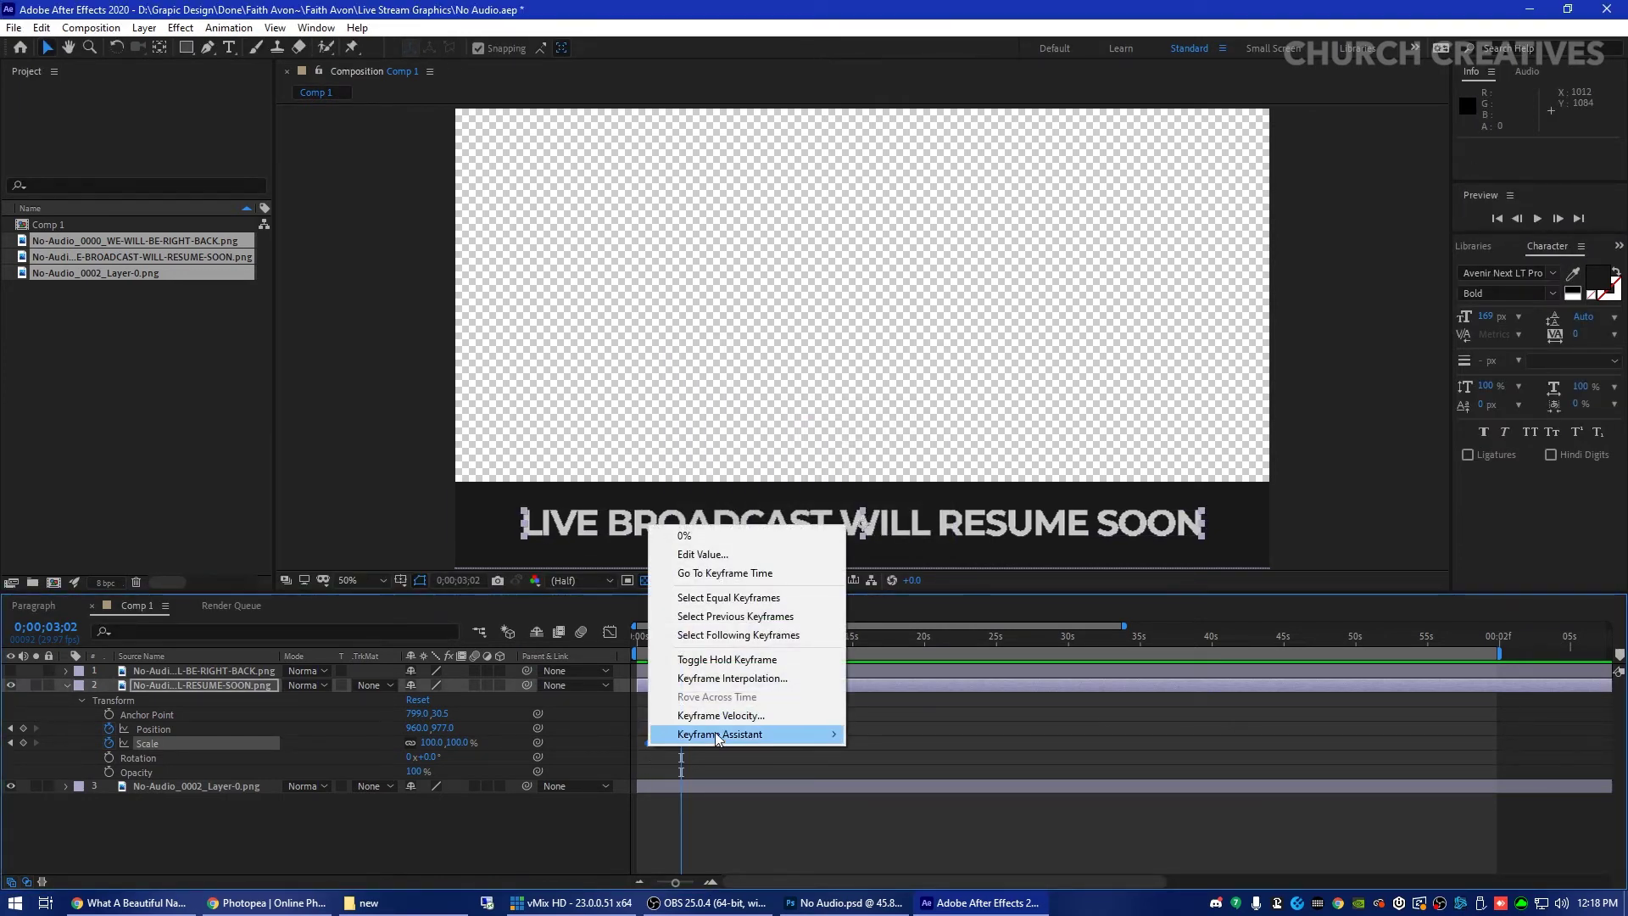
mouse_move(746, 733)
left_click(911, 789)
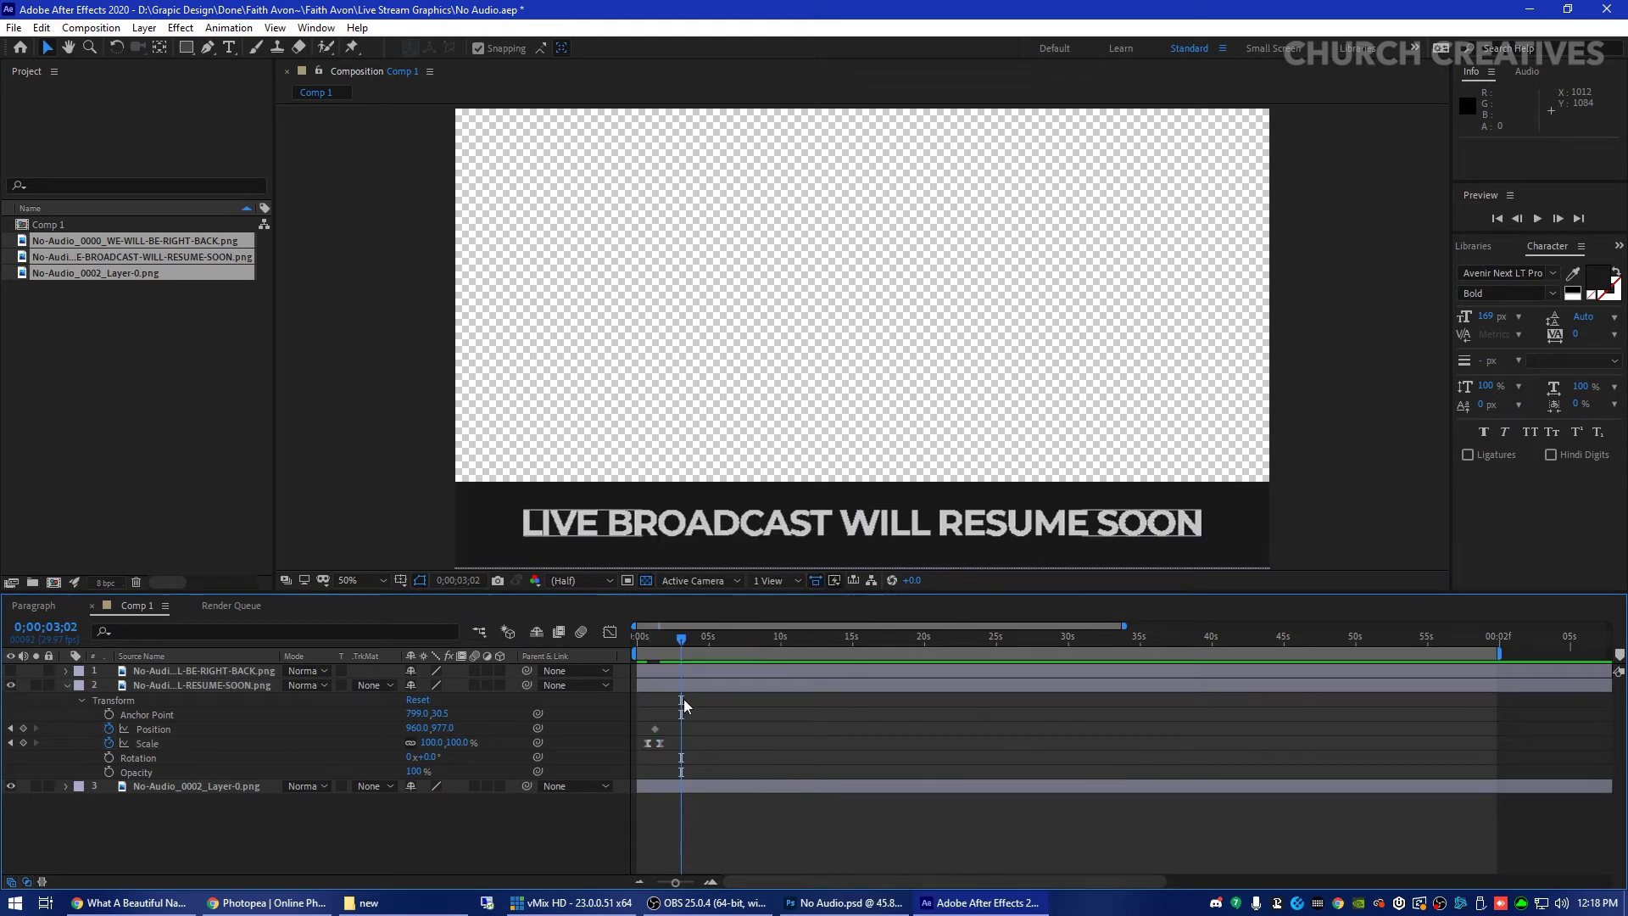
Preview the bar's slide-in and the headline's eased scale-in by playing Comp 1 from the start.
left_click(138, 743)
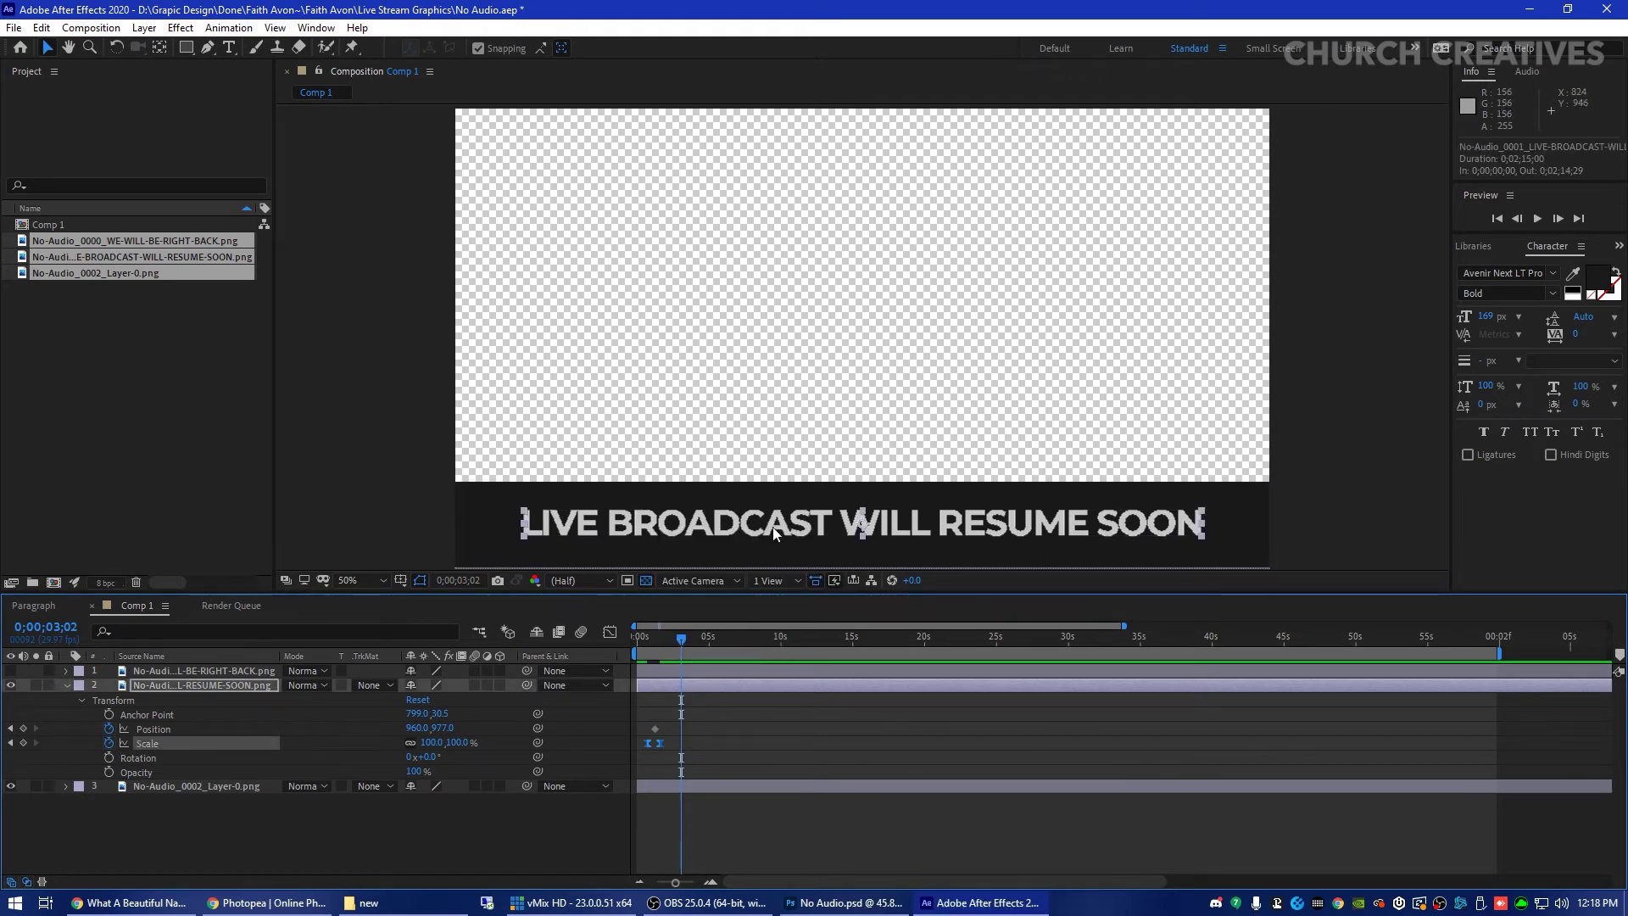
left_click(135, 758)
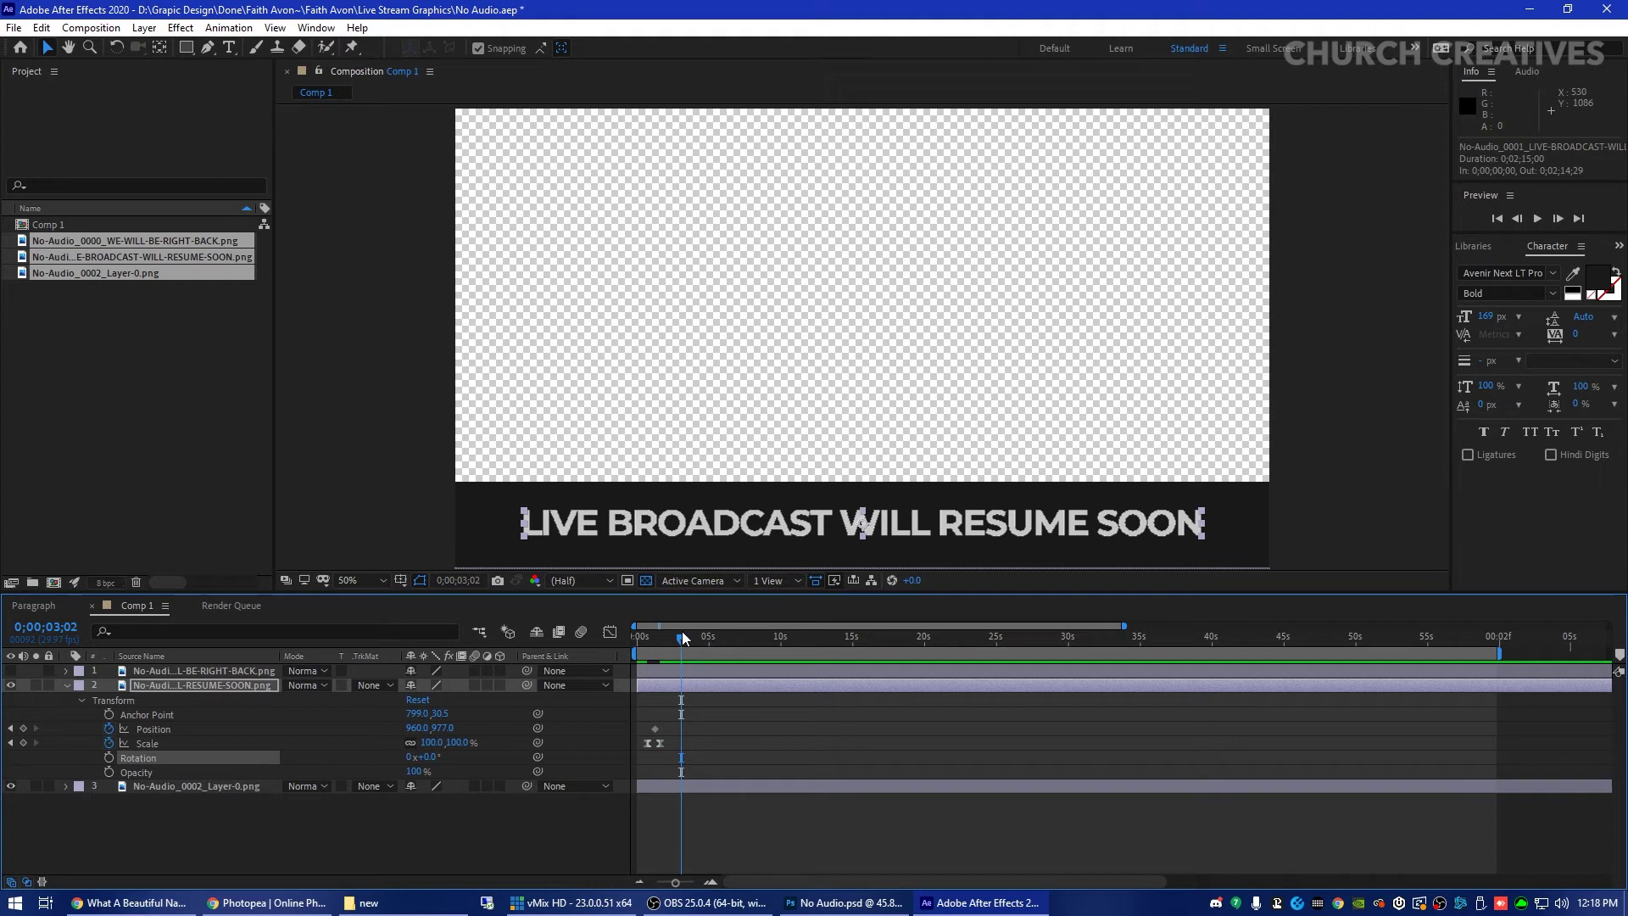
left_click_drag(682, 638, 637, 637)
key("space")
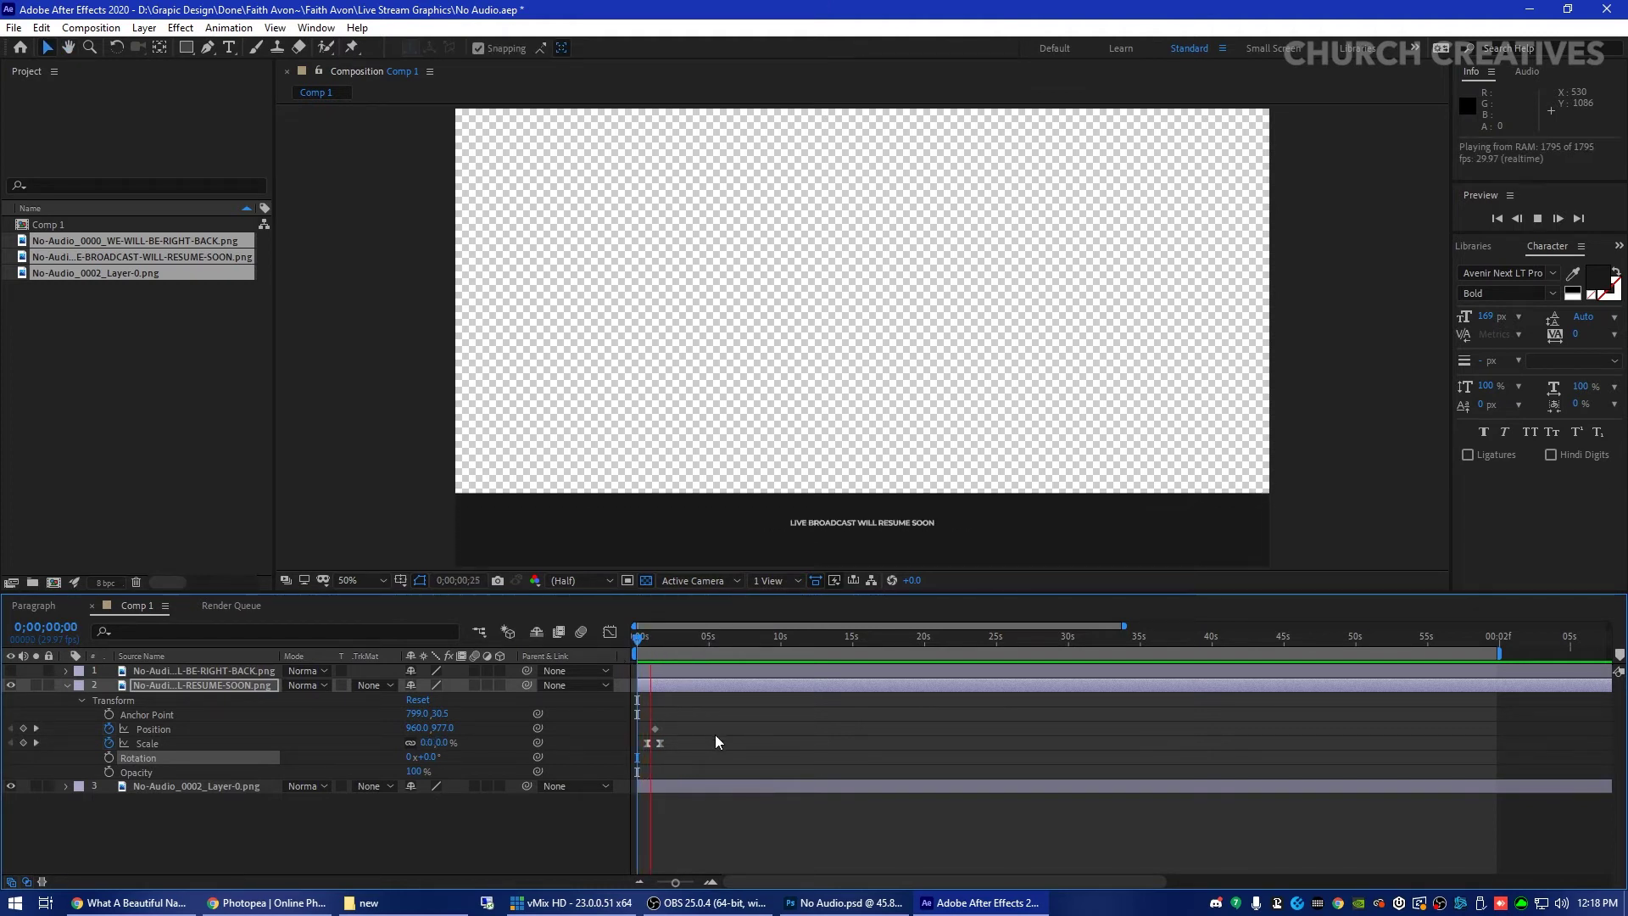
key("KP_Enter")
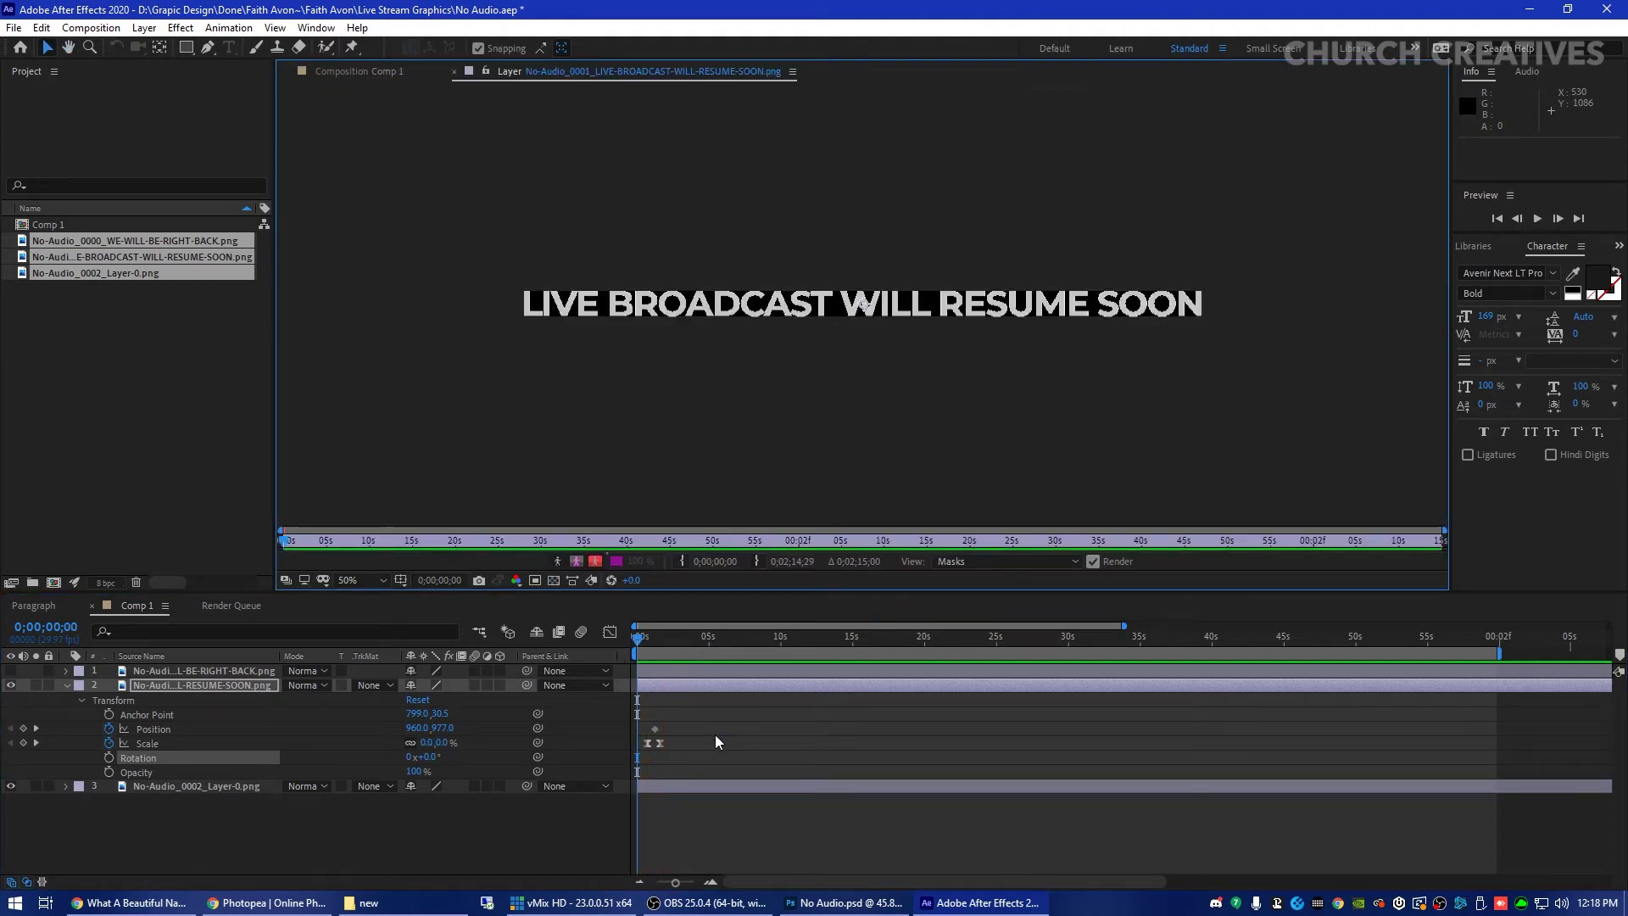
left_click(349, 71)
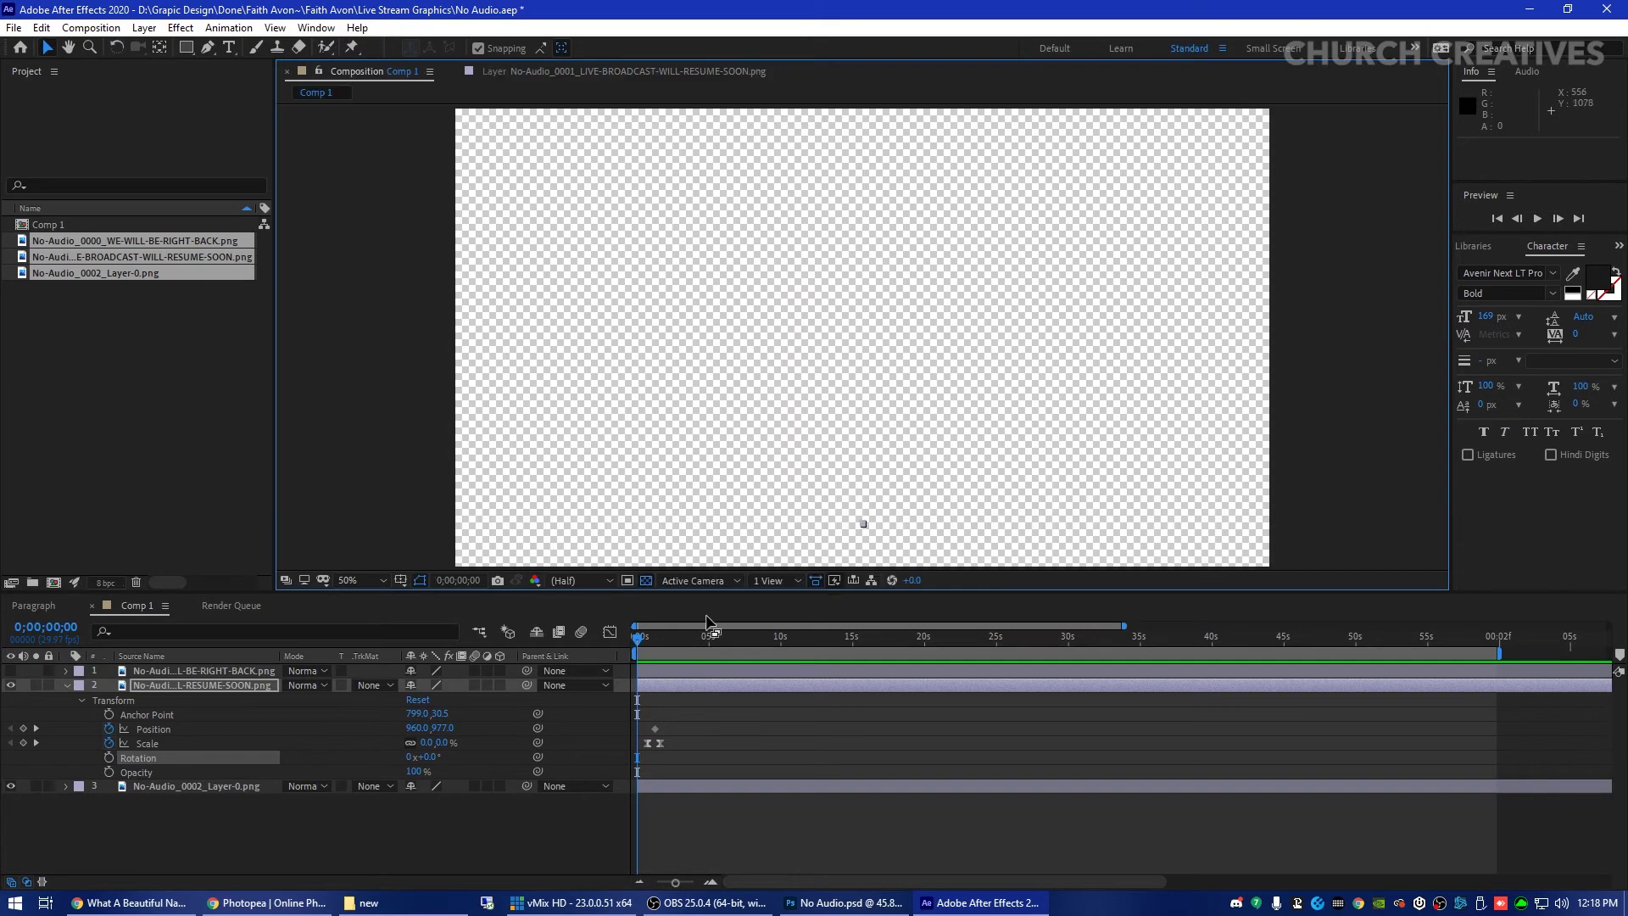
left_click(699, 725)
key("space")
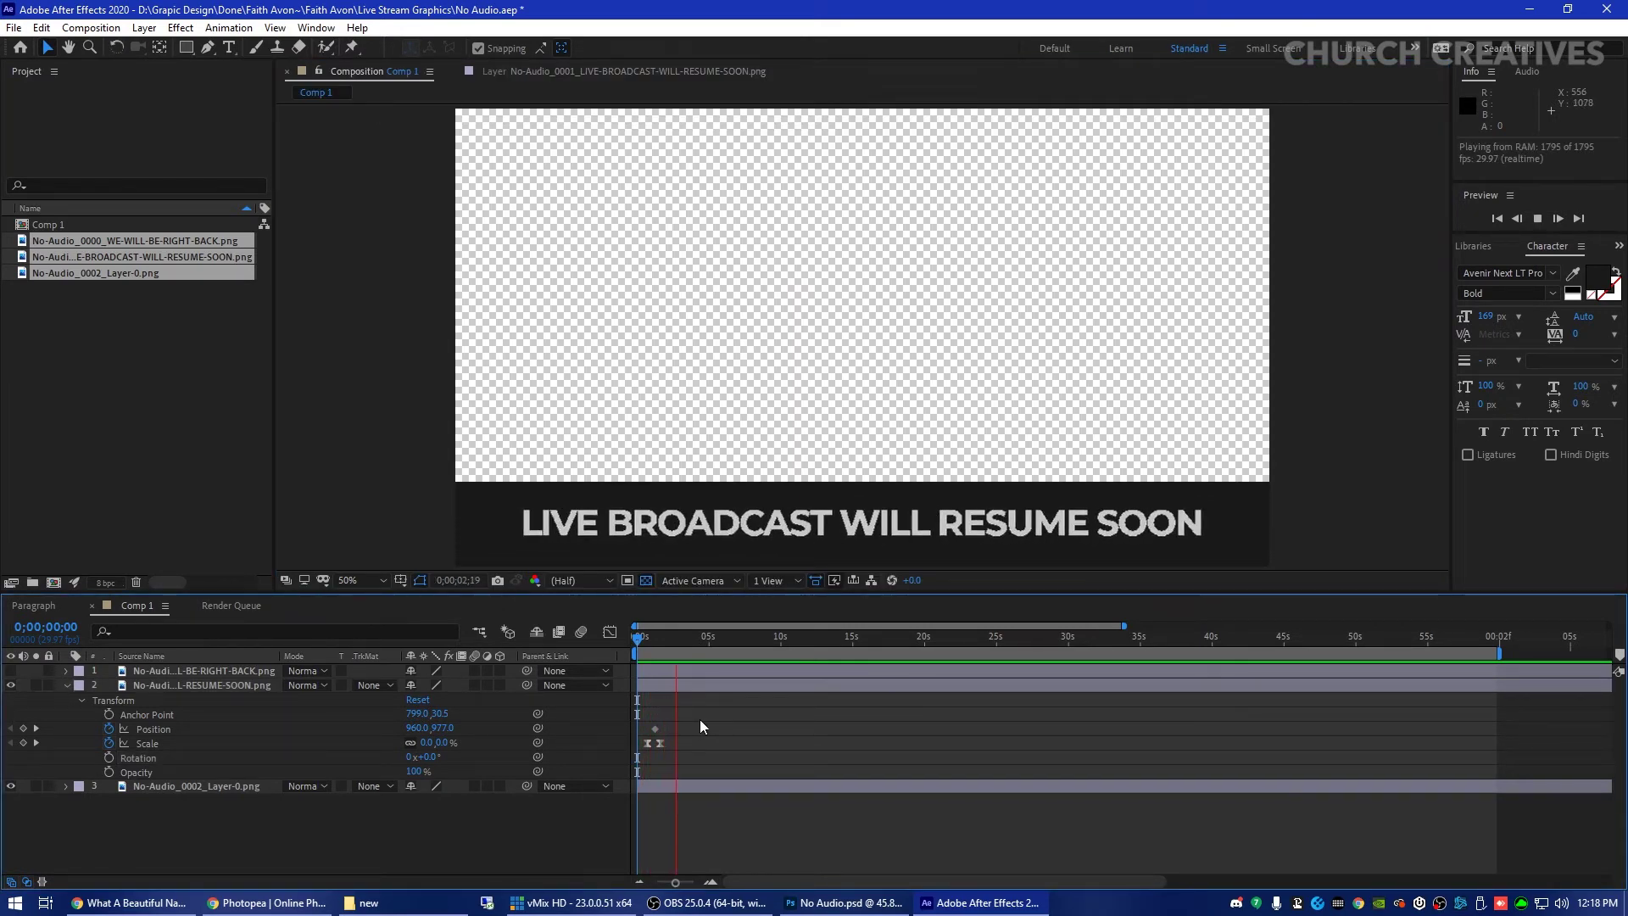
key("space")
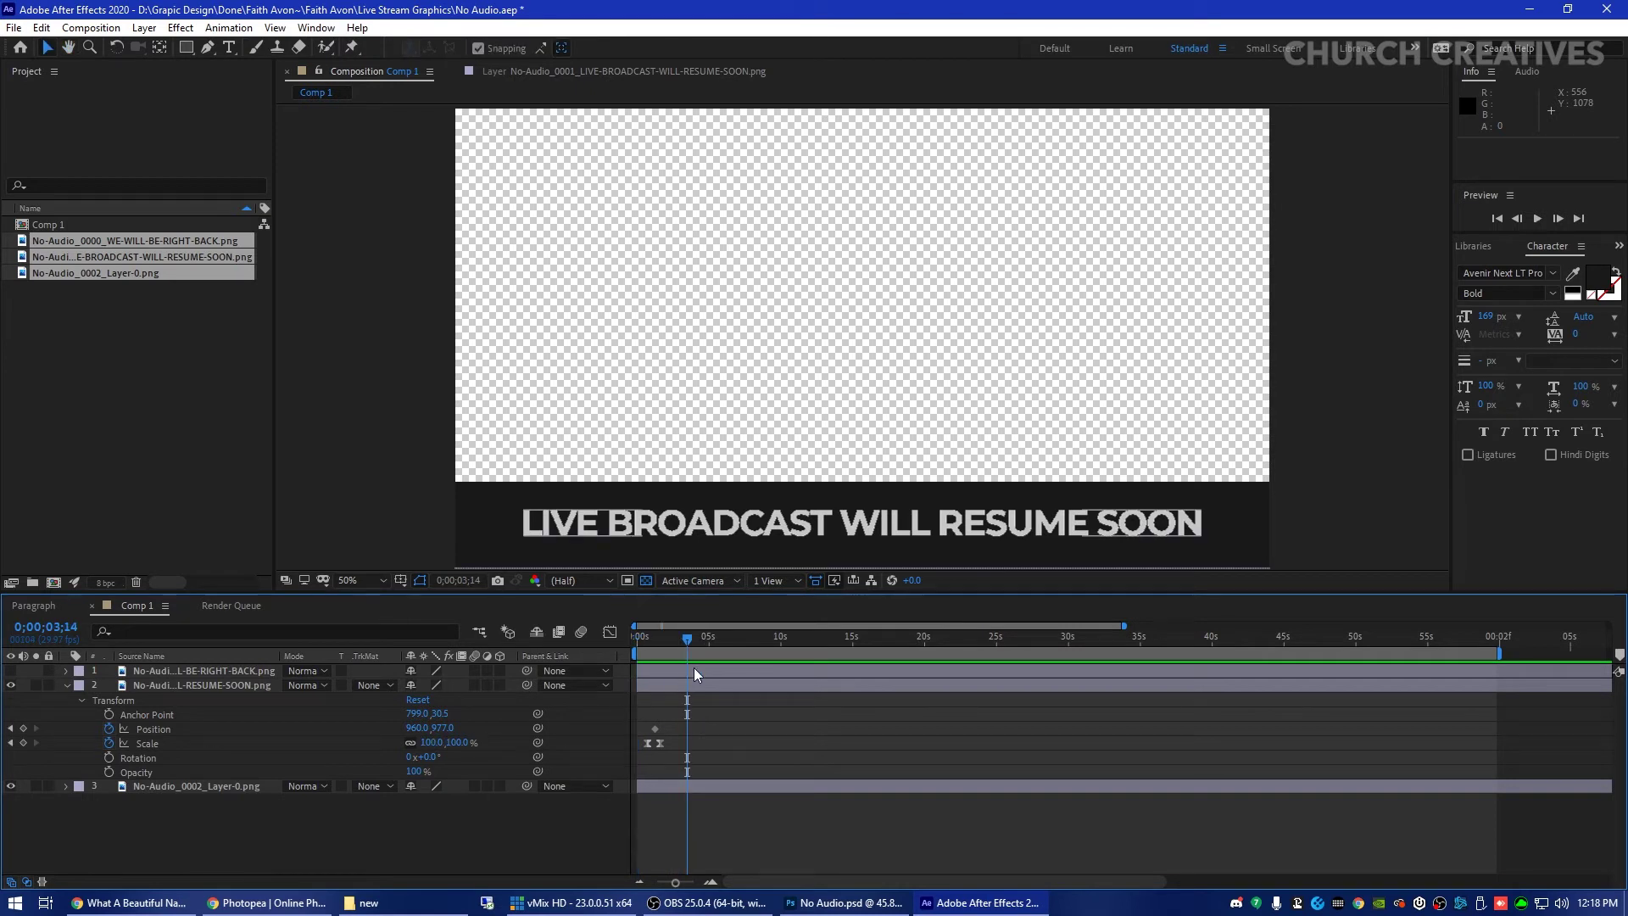
Show the "We will be right back" layer, move it to Position 960, 1037 below the headline, and delete its Position keyframe at 0;00;01;18.
left_click(660, 638)
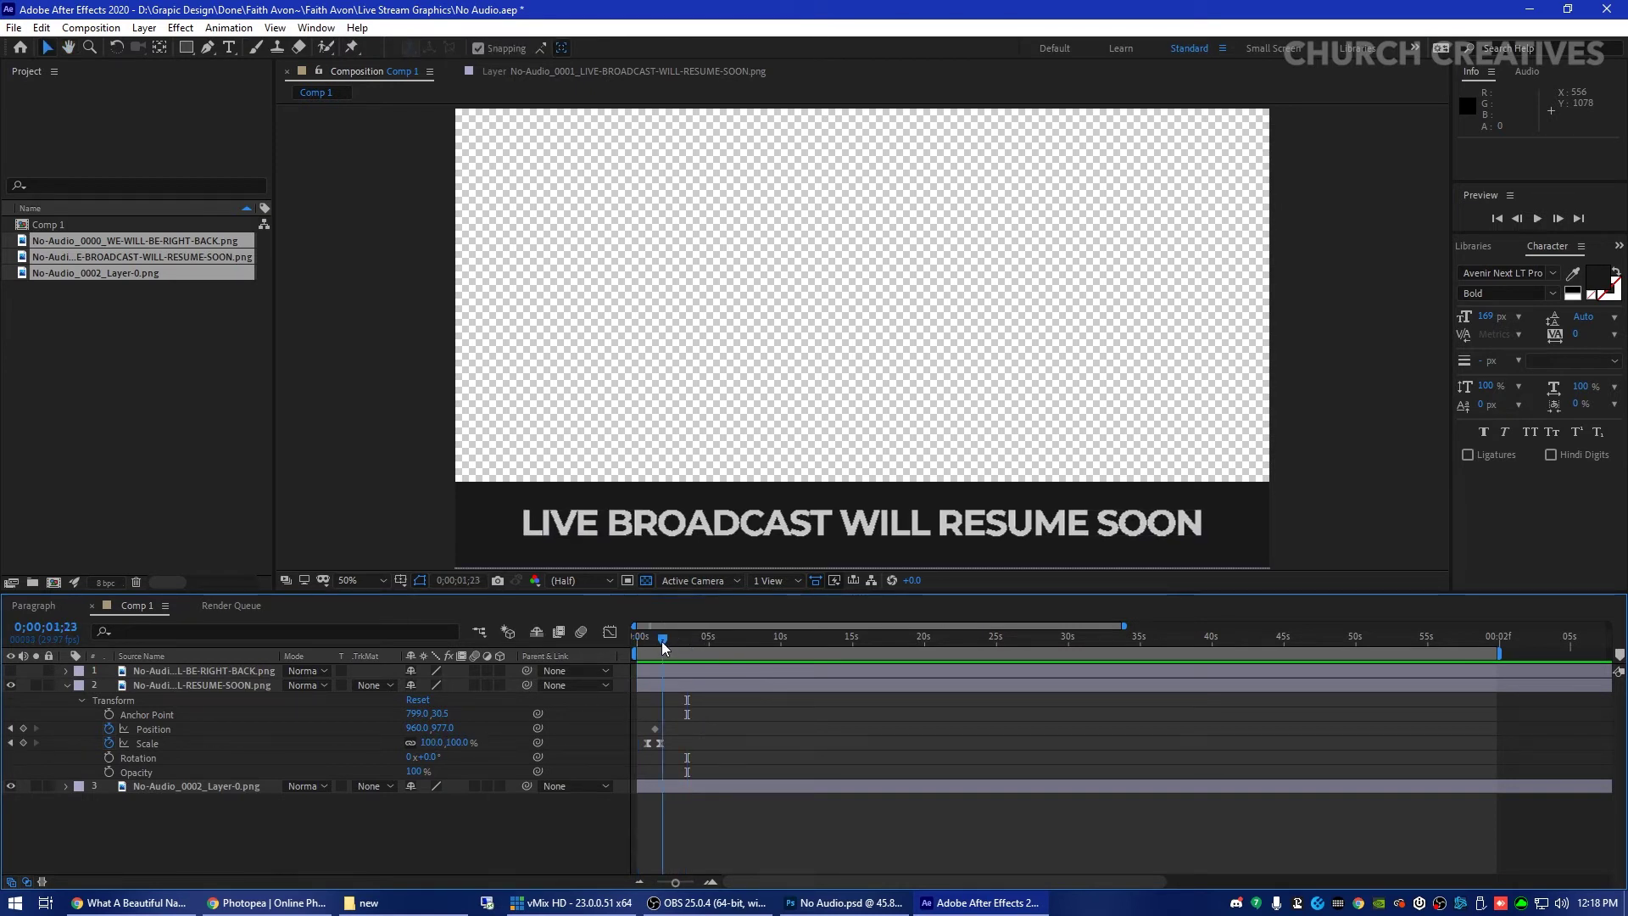
left_click(13, 670)
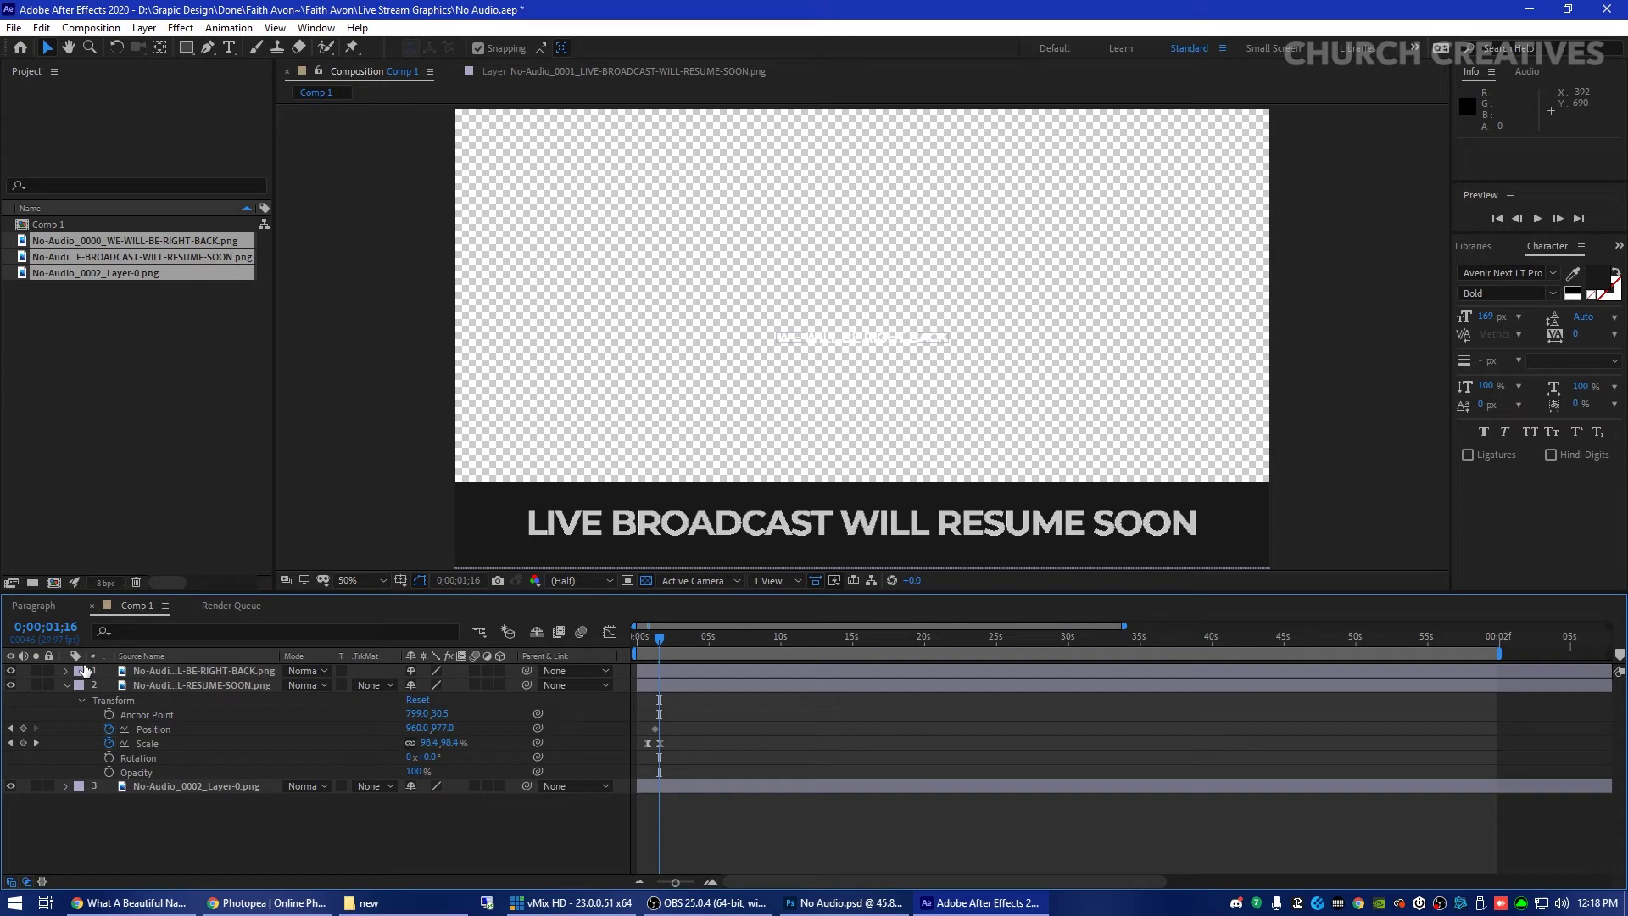
left_click_drag(661, 642, 660, 634)
left_click(660, 653)
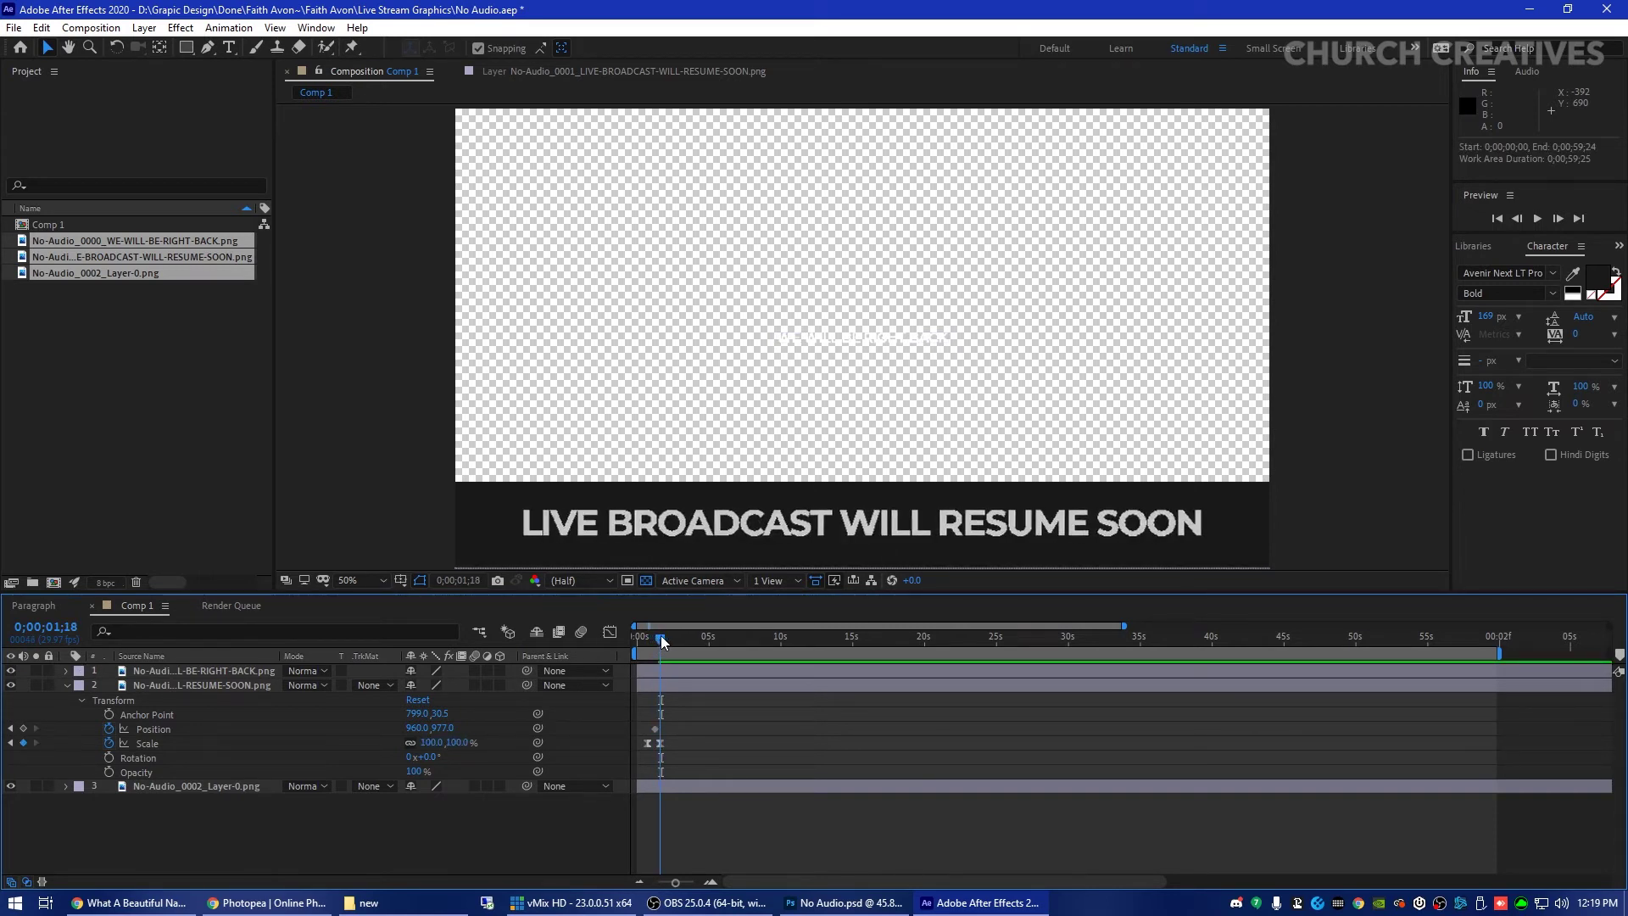
left_click(66, 671)
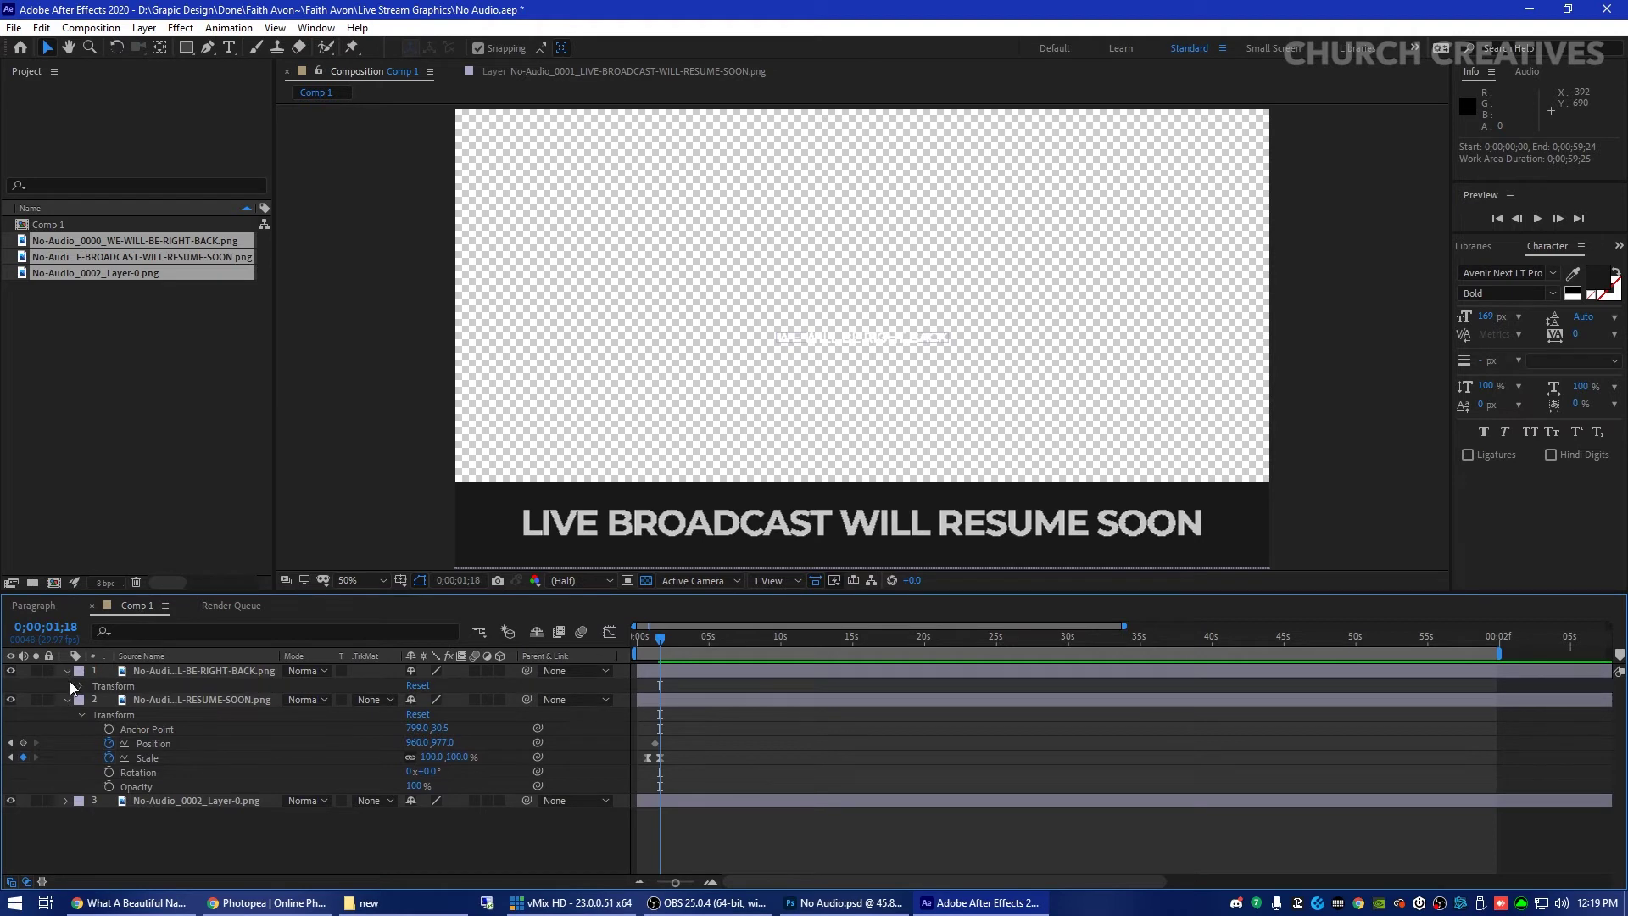
left_click(82, 684)
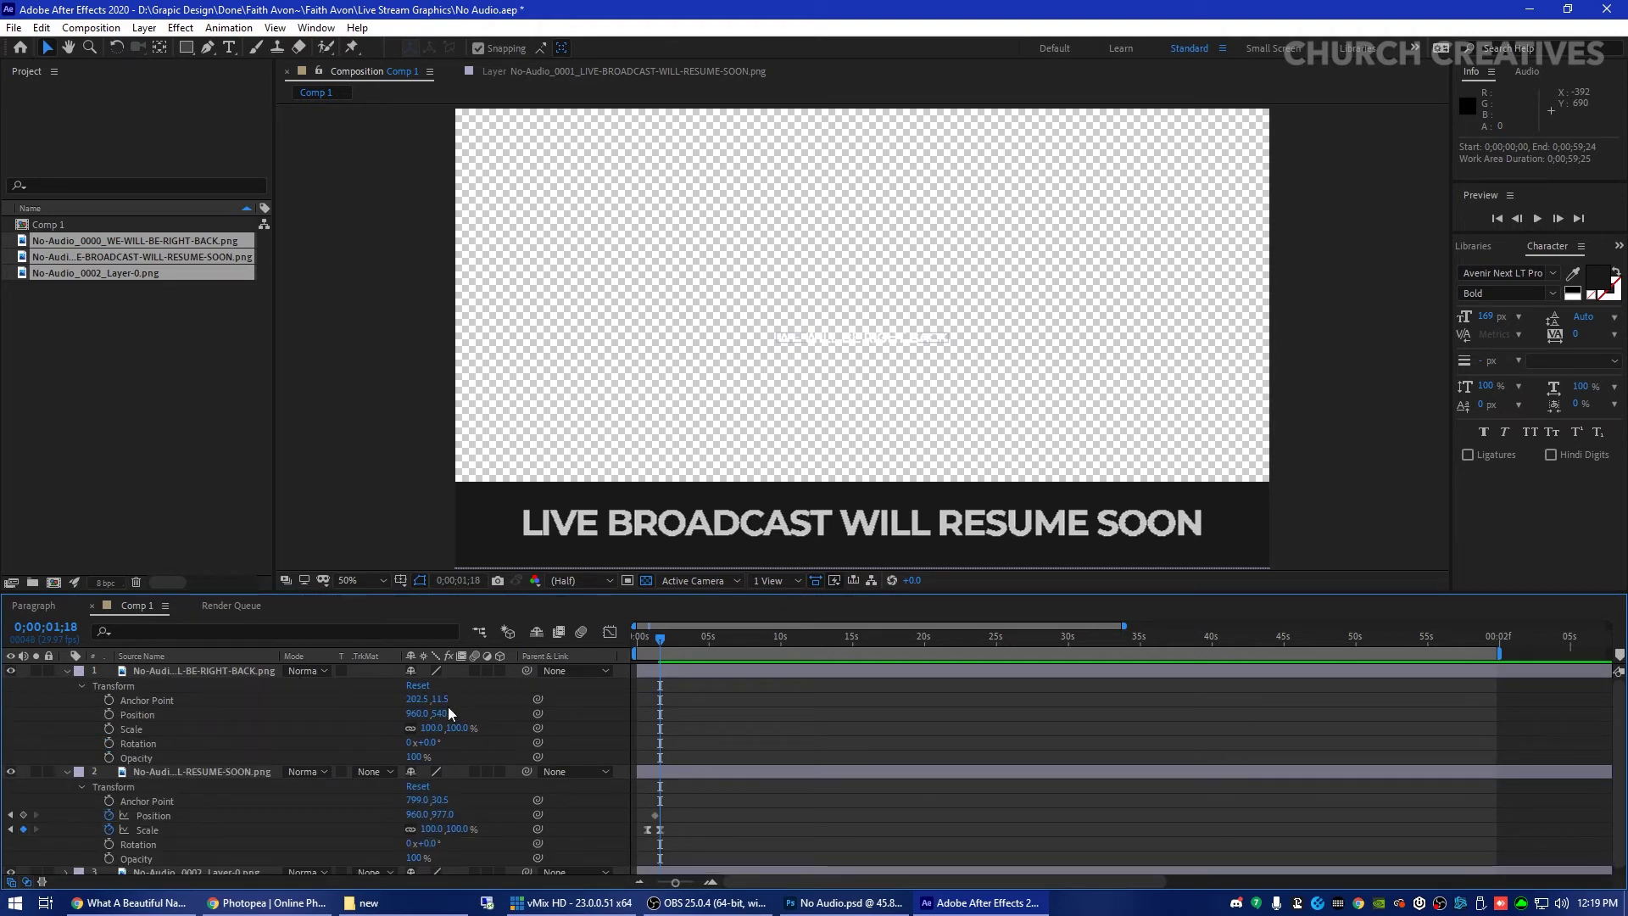
left_click_drag(447, 711, 823, 752)
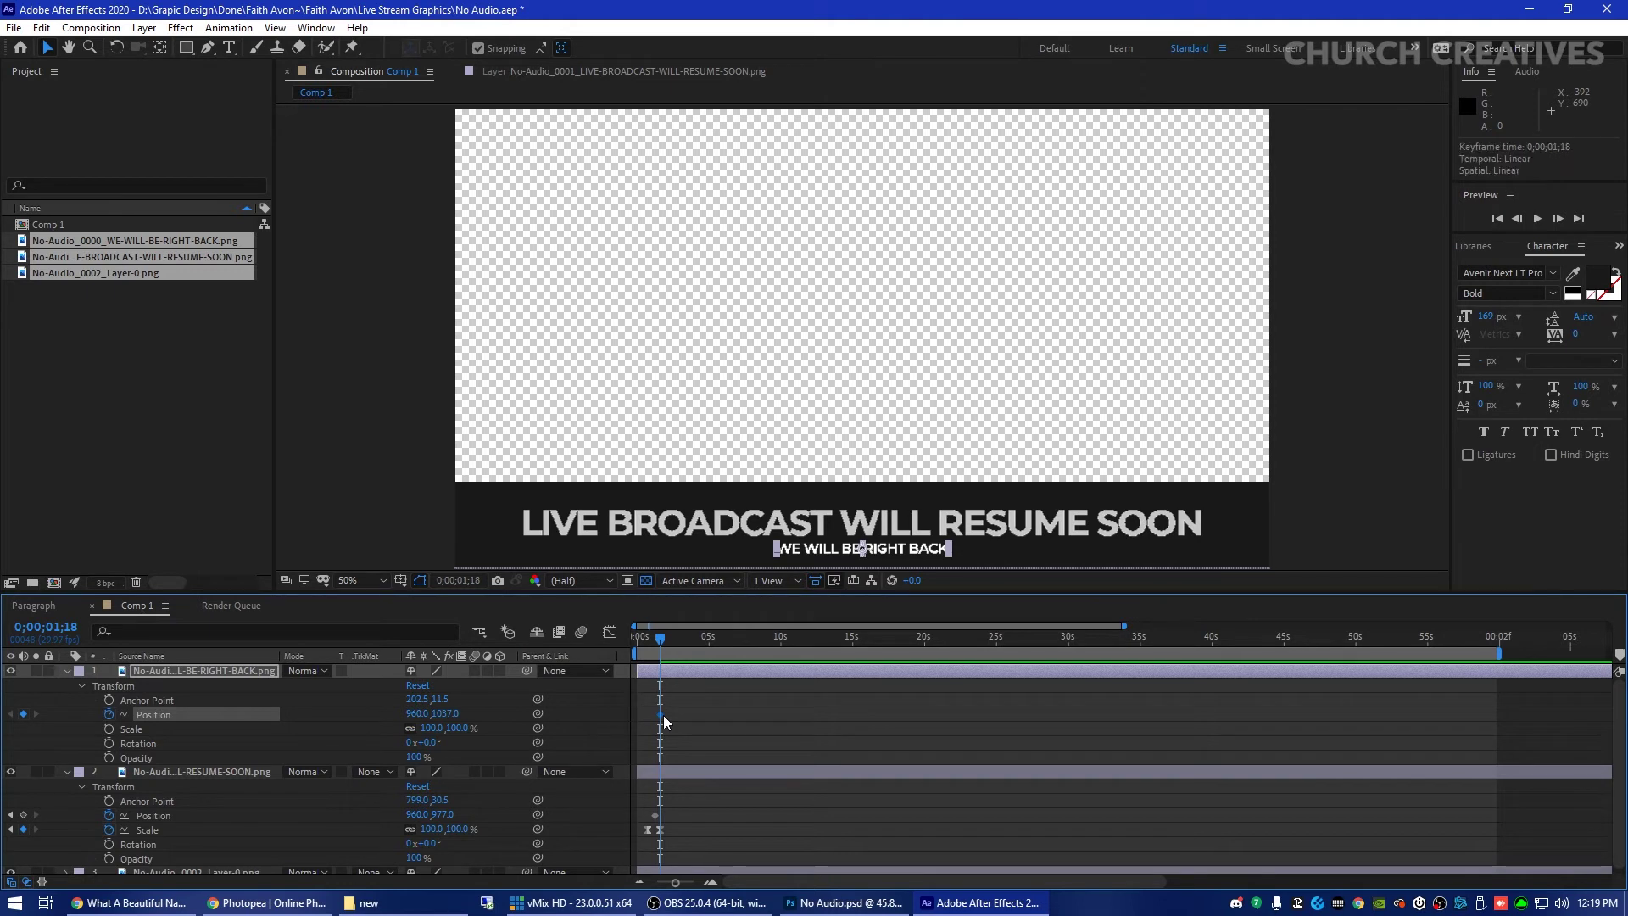
key("Delete")
Animate the "We will be right back" layer's Opacity from 0% at 0;00;00;23 to 100% at 0;00;01;18.
left_click(110, 756)
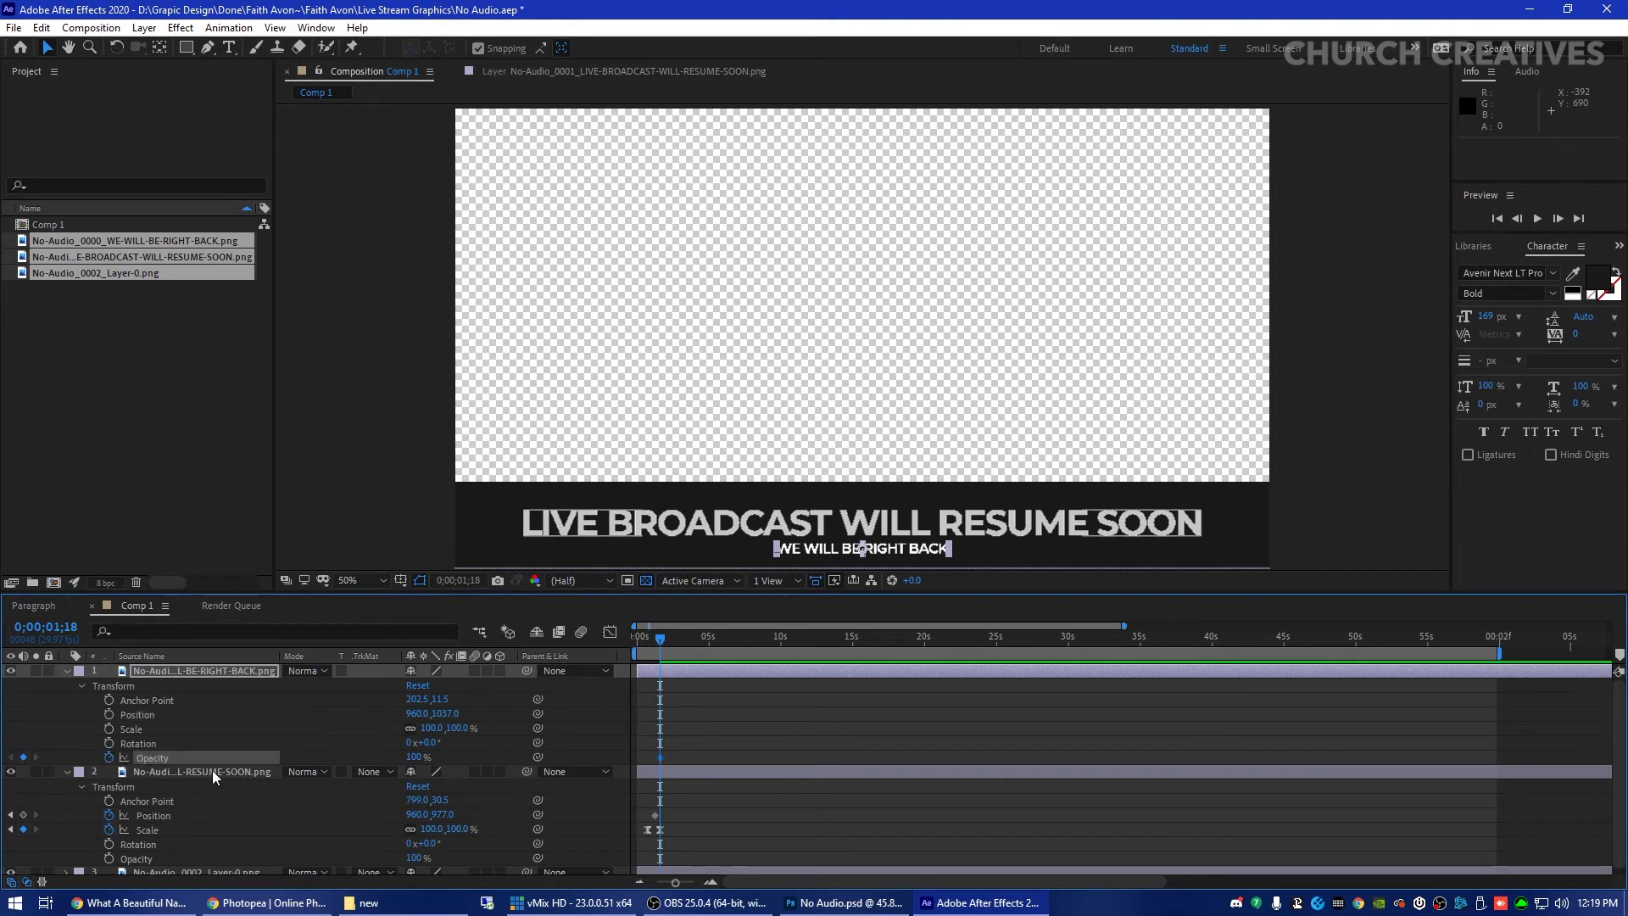
left_click_drag(653, 638, 644, 651)
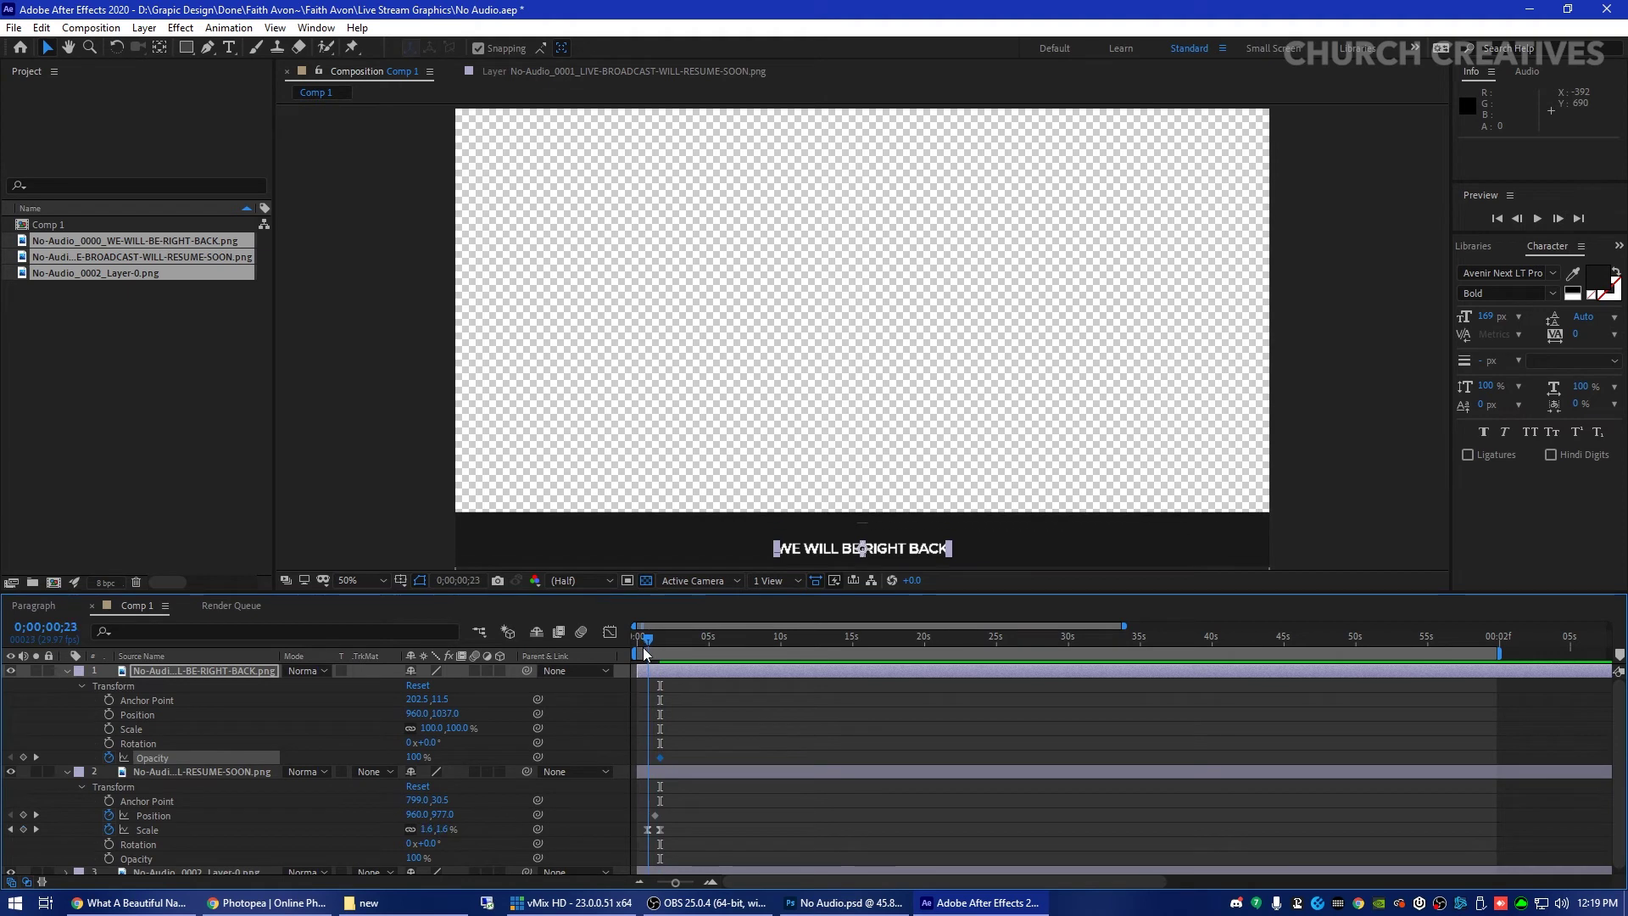
left_click(422, 755)
type("0")
key("Return")
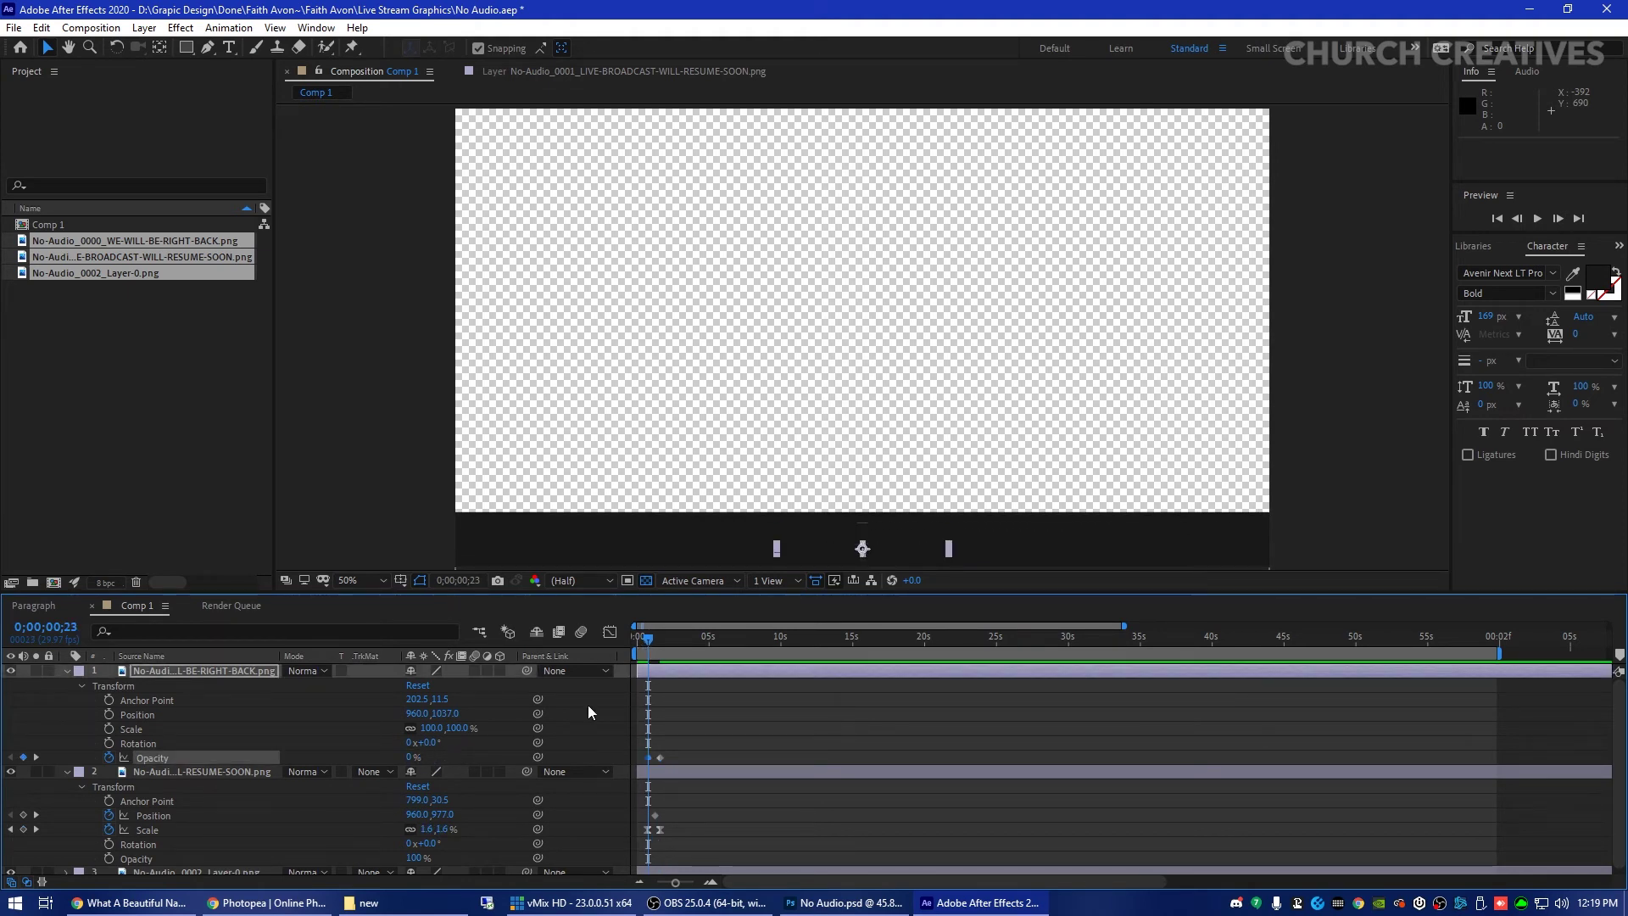
View the subtitle's Opacity curve in the Graph Editor and play Comp 1 from the start to preview the fade-in.
key("shift+F3")
key("space")
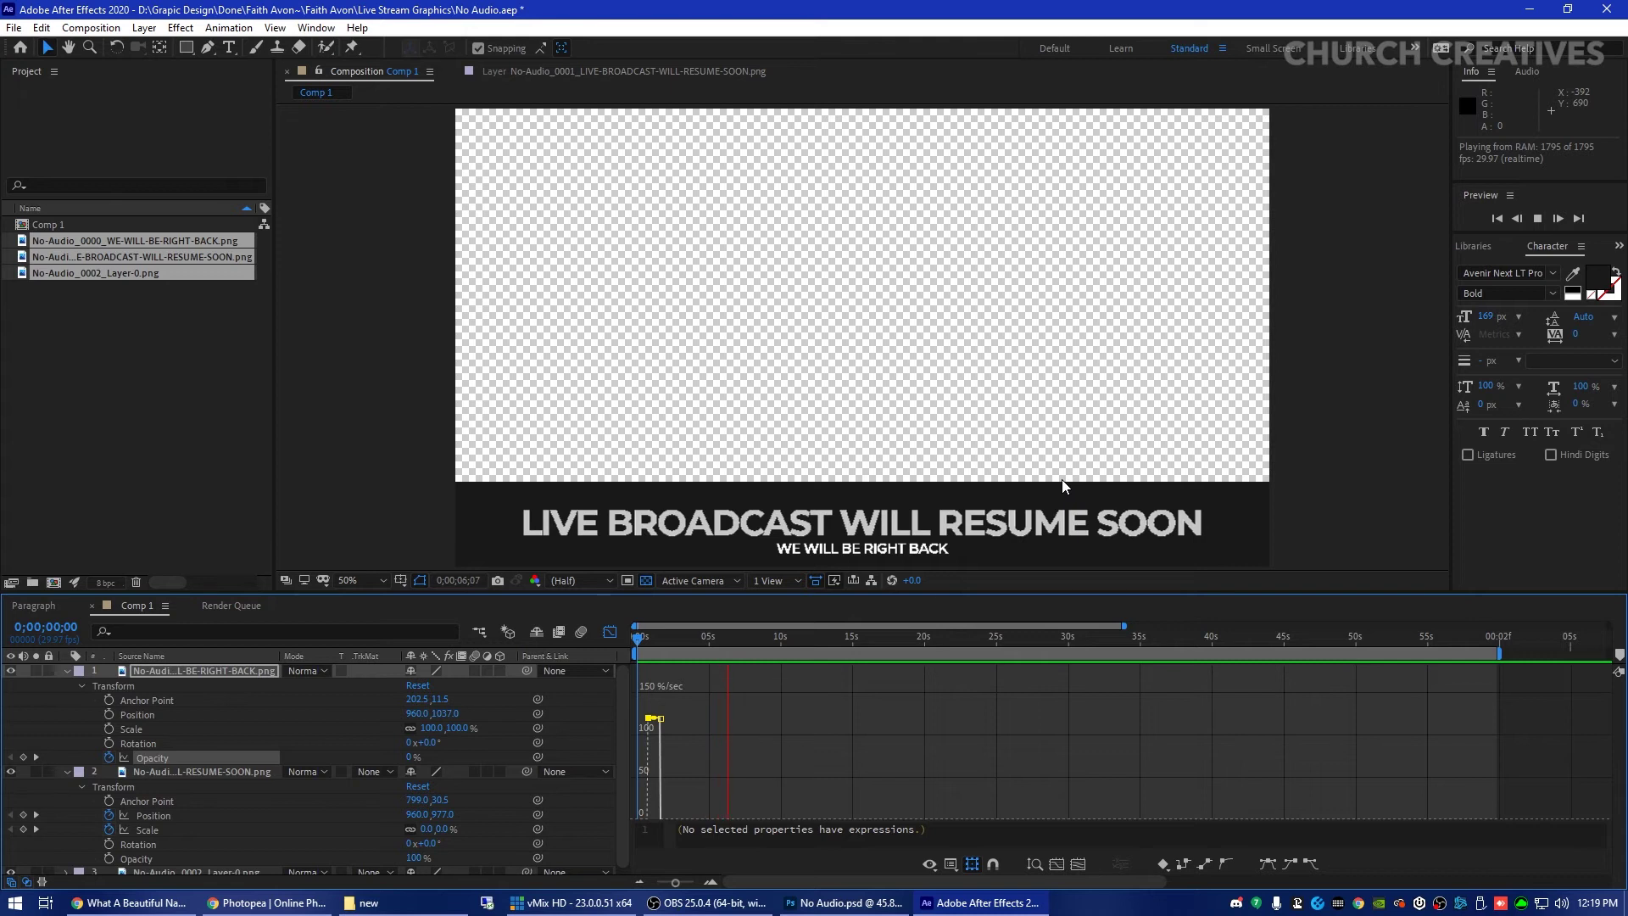
left_click(770, 751)
left_click(948, 870)
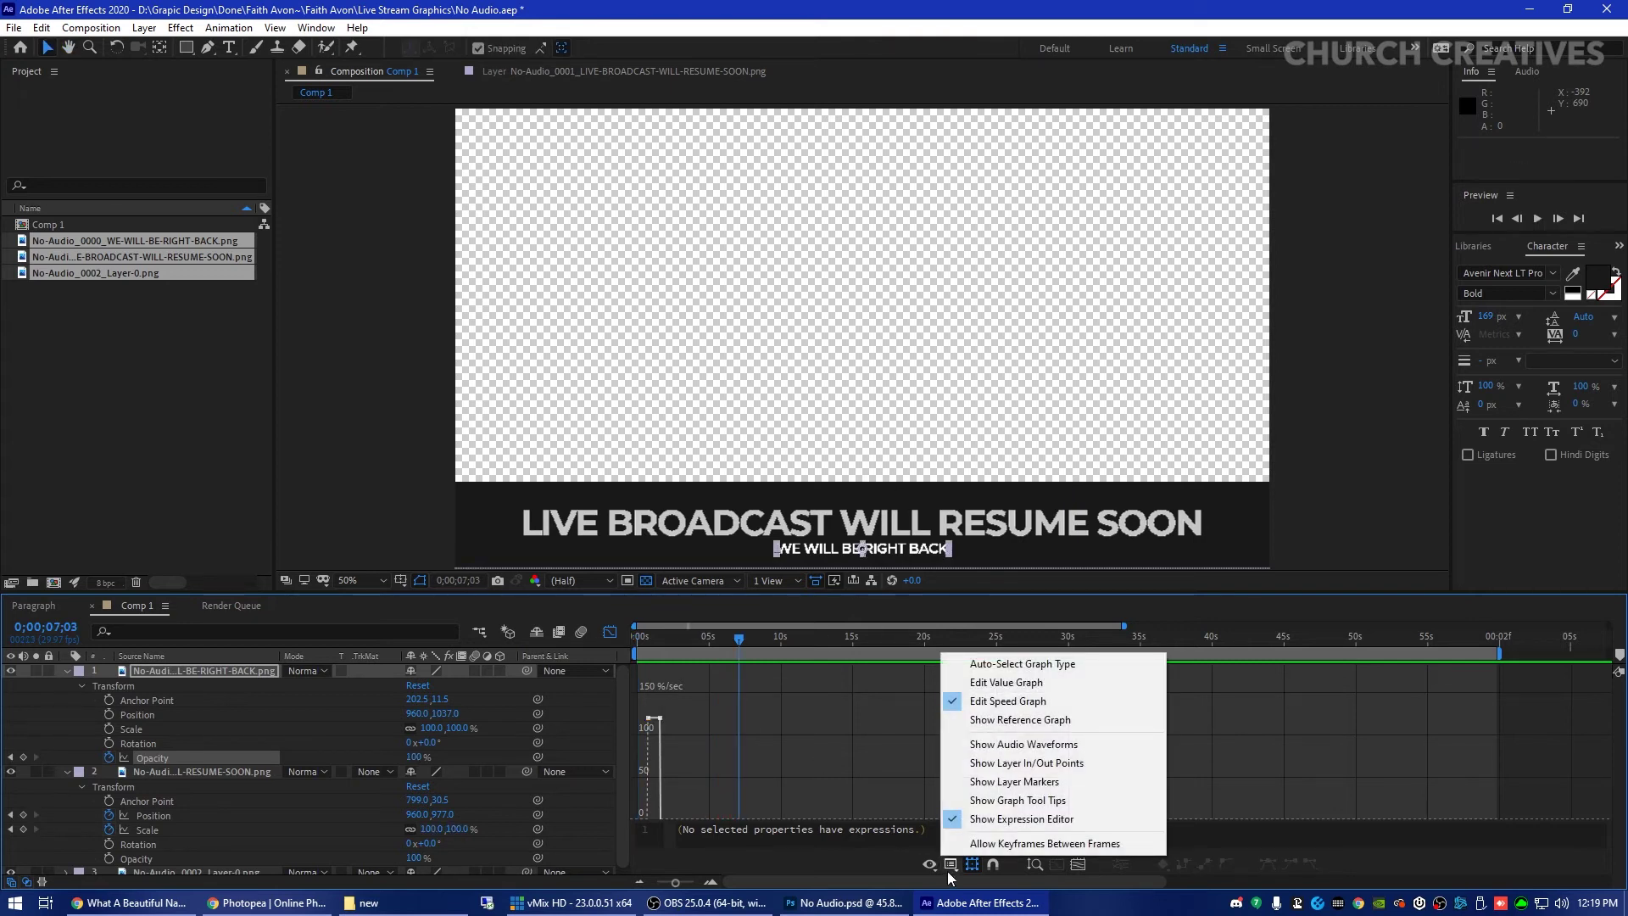
left_click(482, 628)
left_click(610, 632)
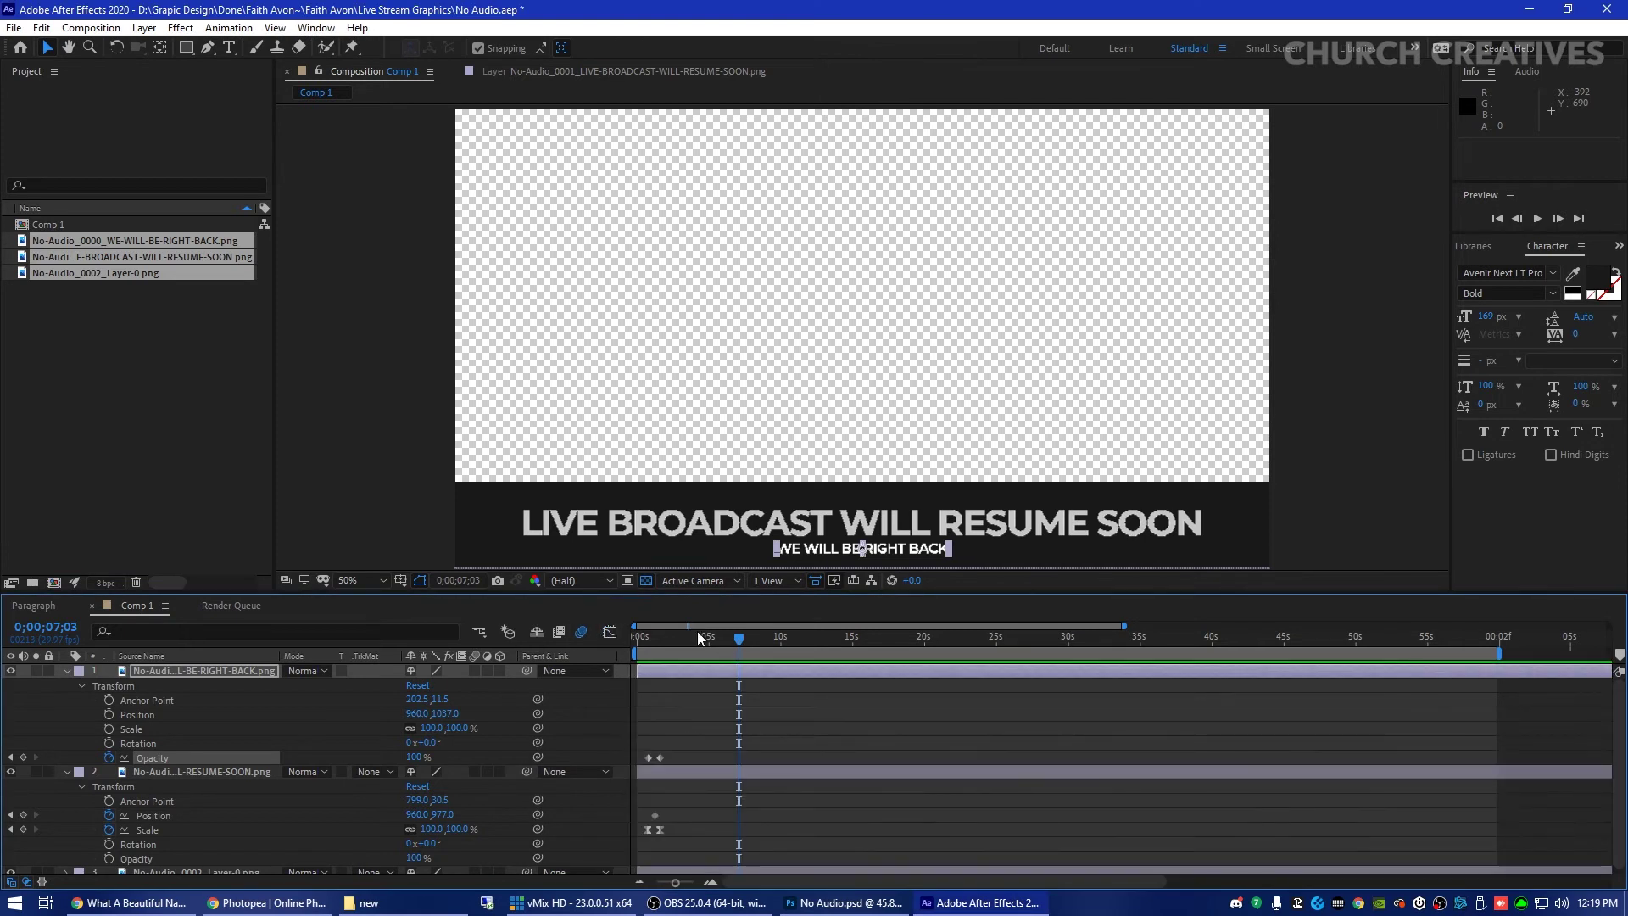
left_click_drag(719, 641, 636, 641)
key("space")
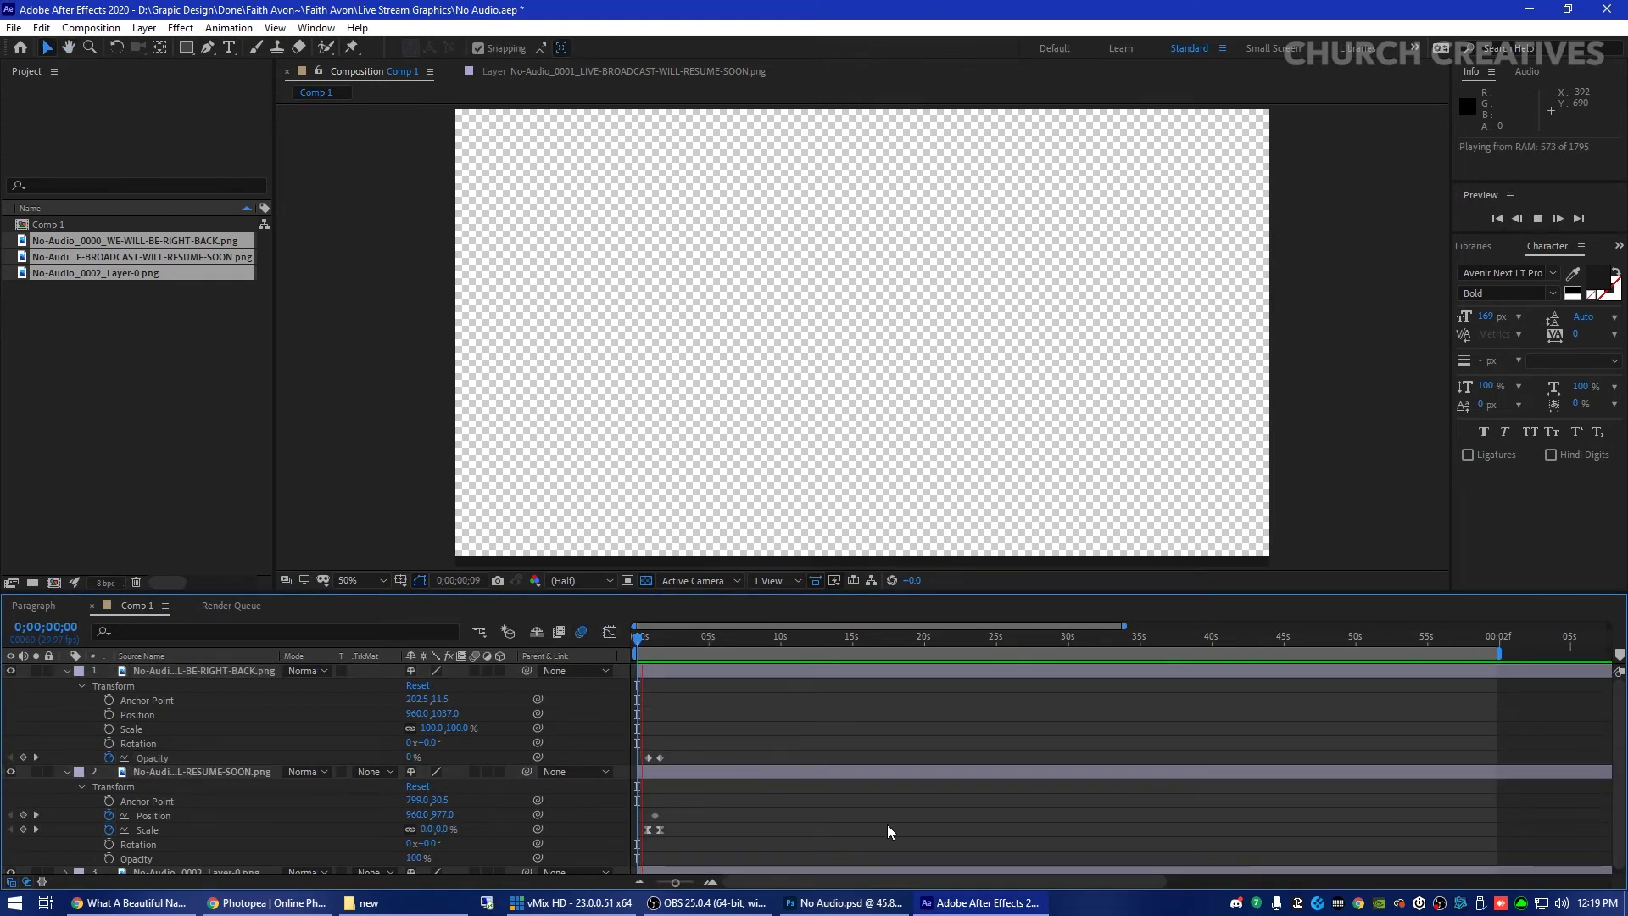
key("space")
Apply Easy Ease to both of the "We will be right back" layer's Opacity keyframes and play the result.
left_click_drag(646, 735, 664, 757)
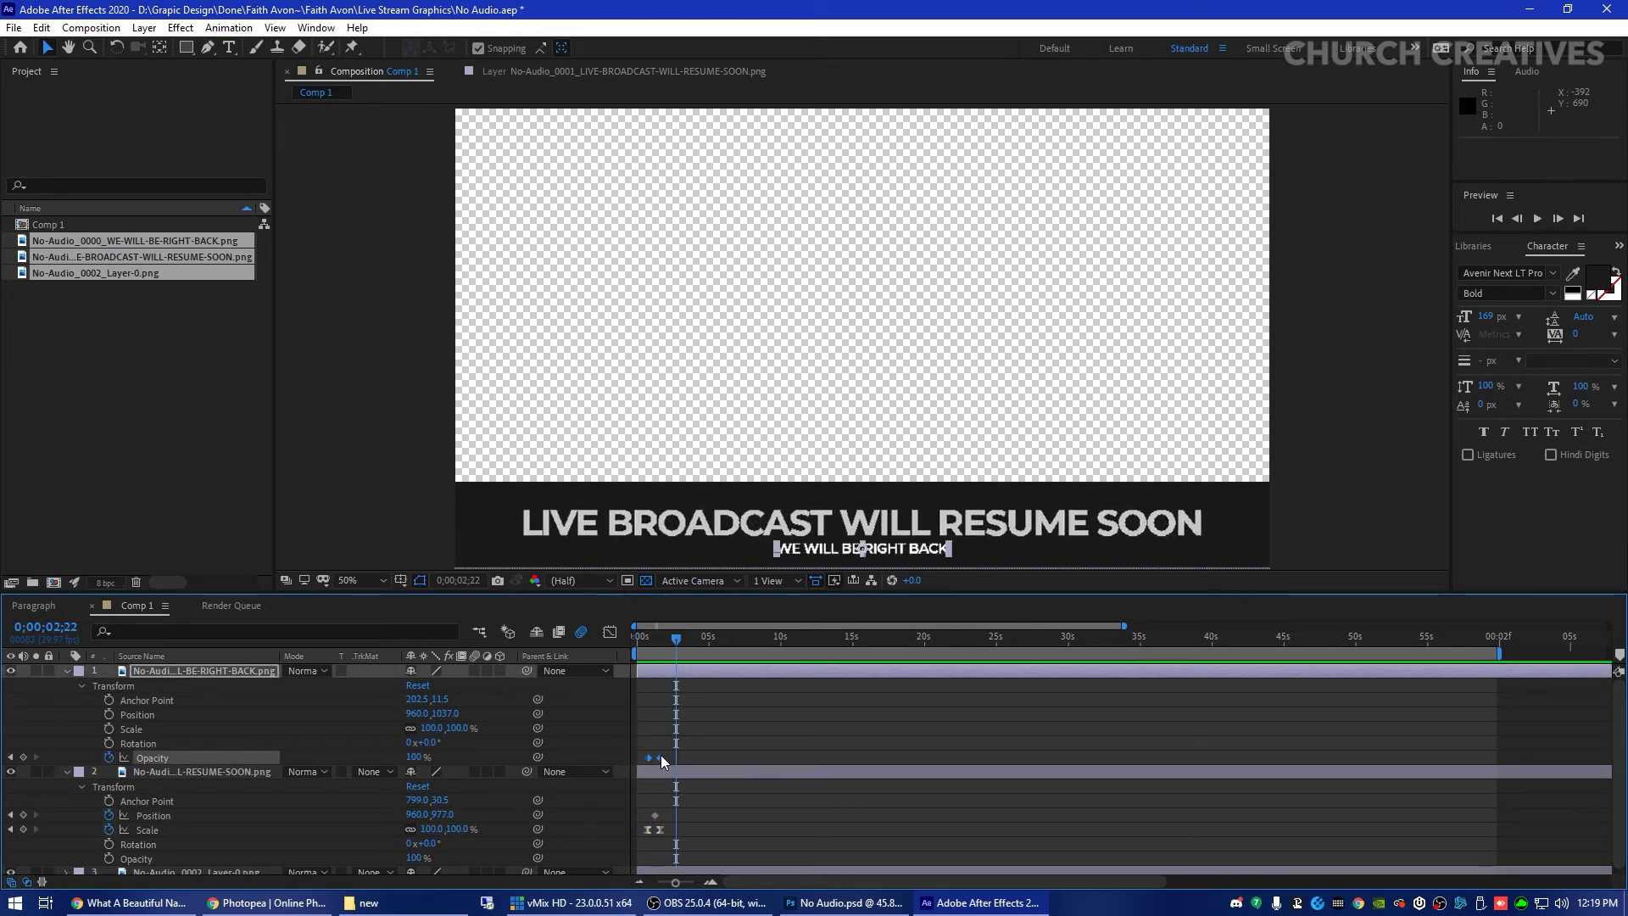
right_click(660, 755)
mouse_move(712, 746)
left_click(933, 631)
left_click(756, 733)
key("Home")
key("space")
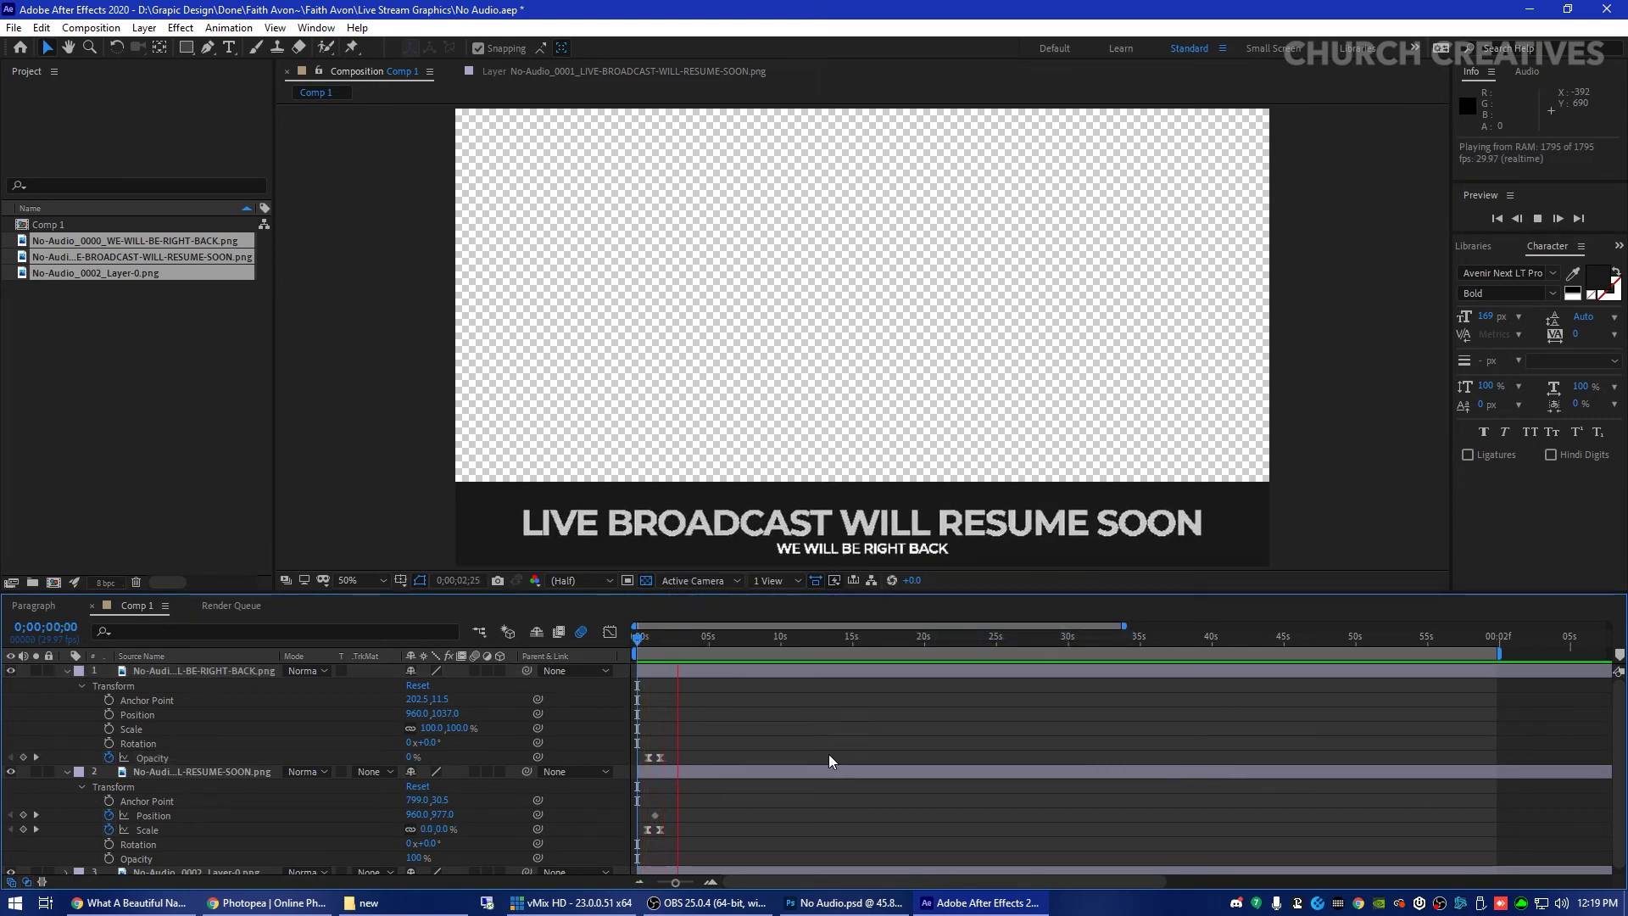
key("space")
Delete the headline's Position keyframe and raise the headline to Position 960, 960.
left_click(884, 534)
left_click(884, 545)
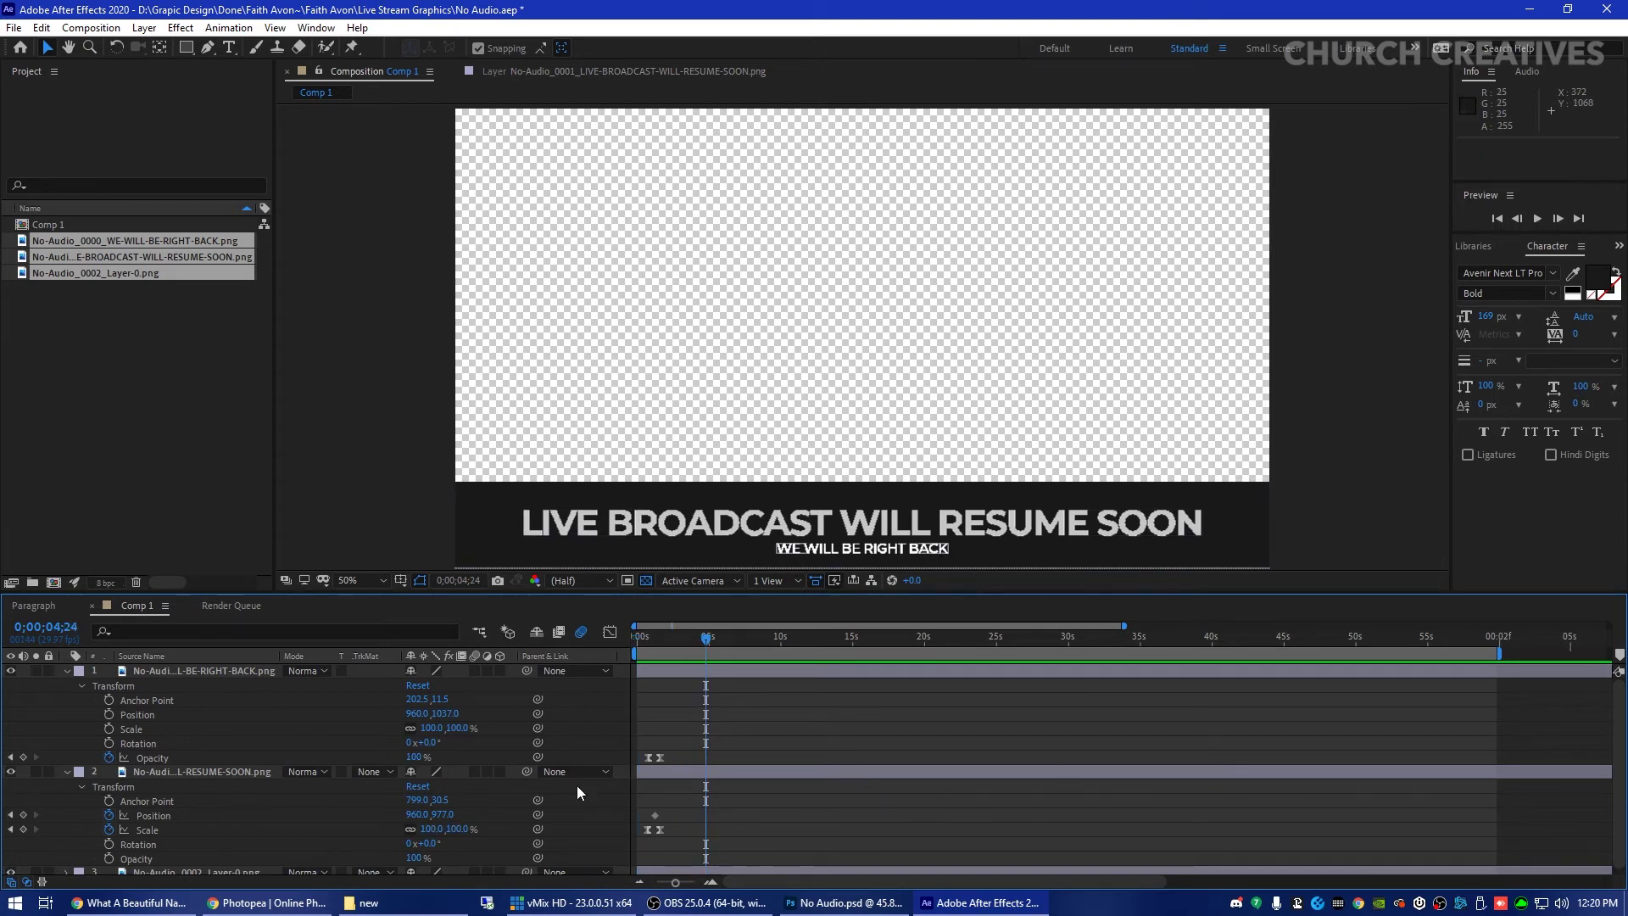
left_click_drag(692, 634, 659, 645)
left_click(654, 813)
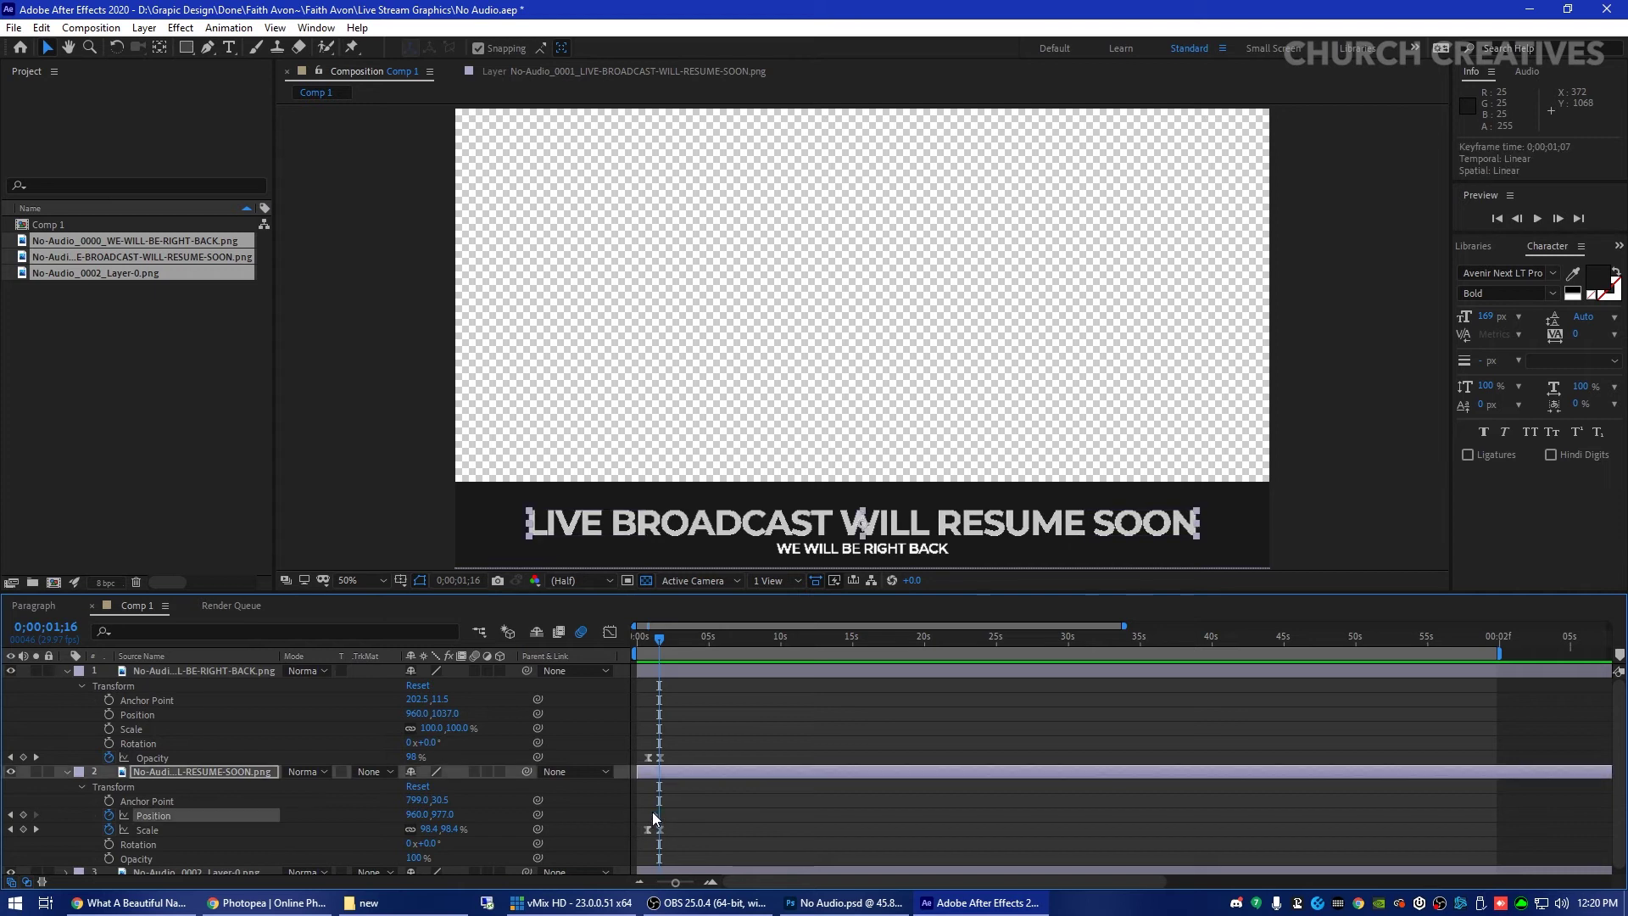
key("Delete")
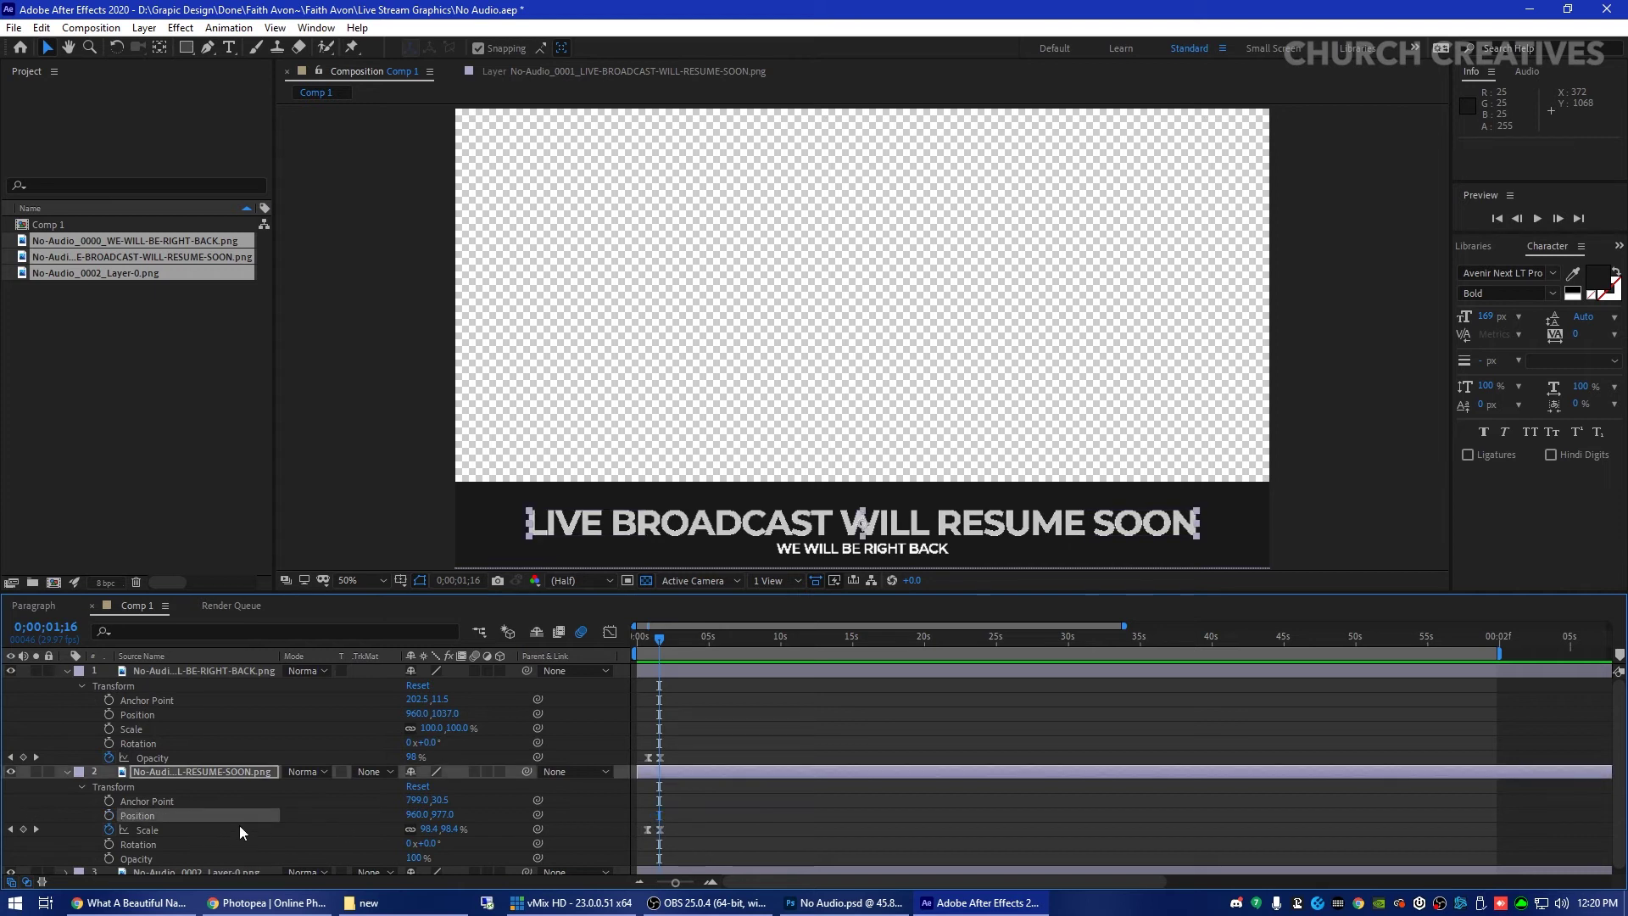
left_click_drag(441, 814, 428, 814)
left_click(824, 826)
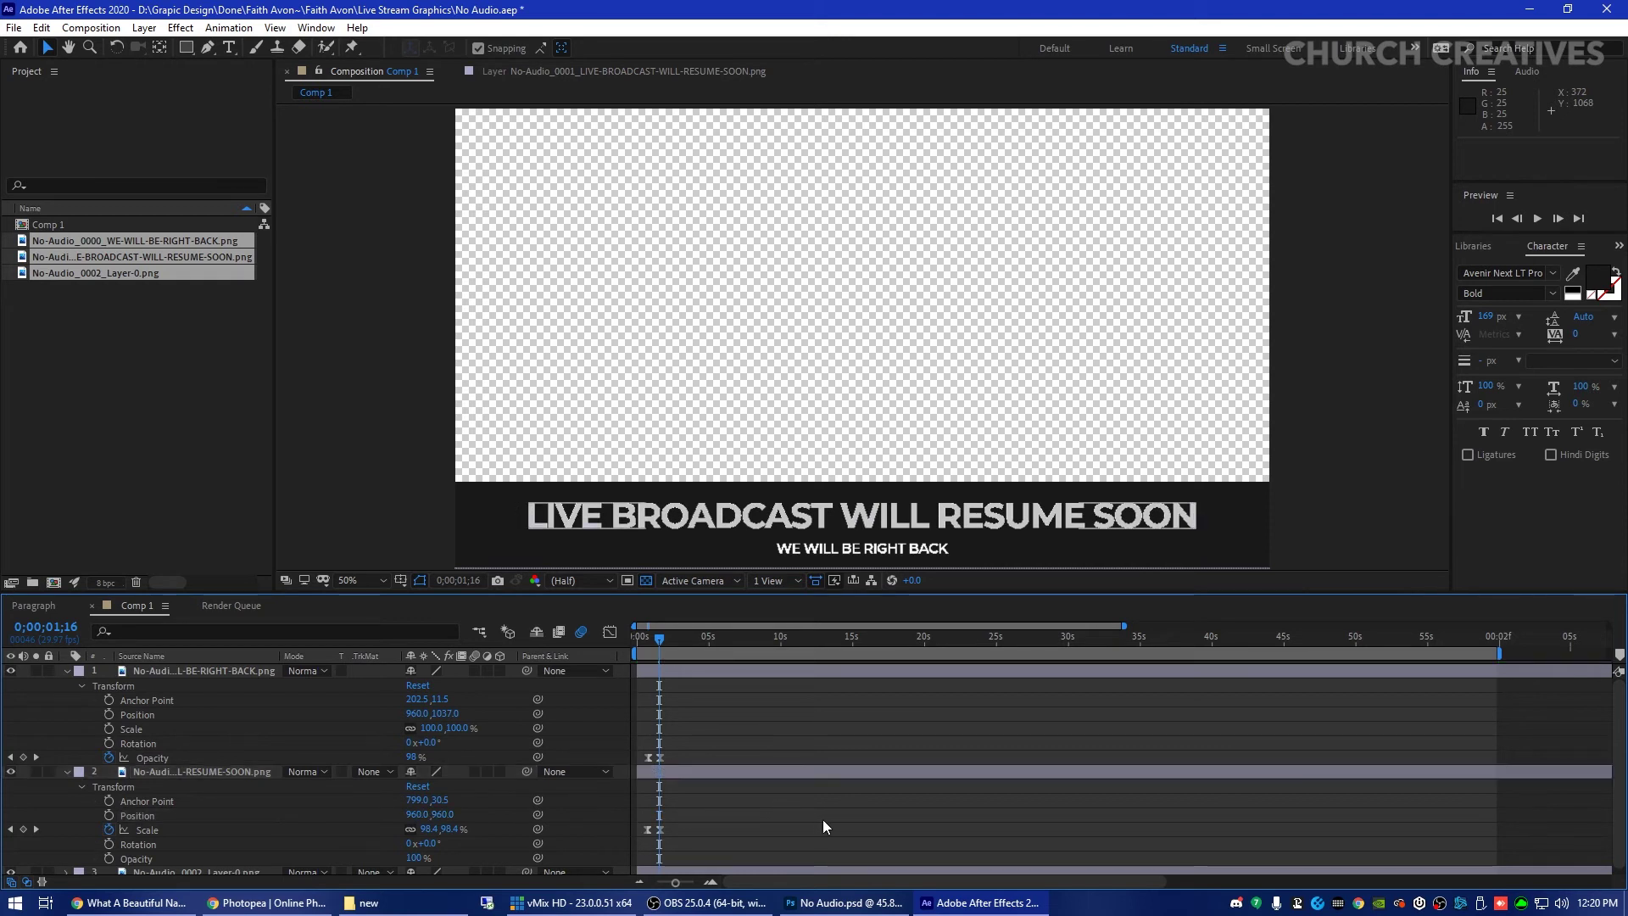
Set the "We will be right back" layer's vertical Position to 1023 and play the composition from the start.
left_click(439, 700)
left_click(445, 713)
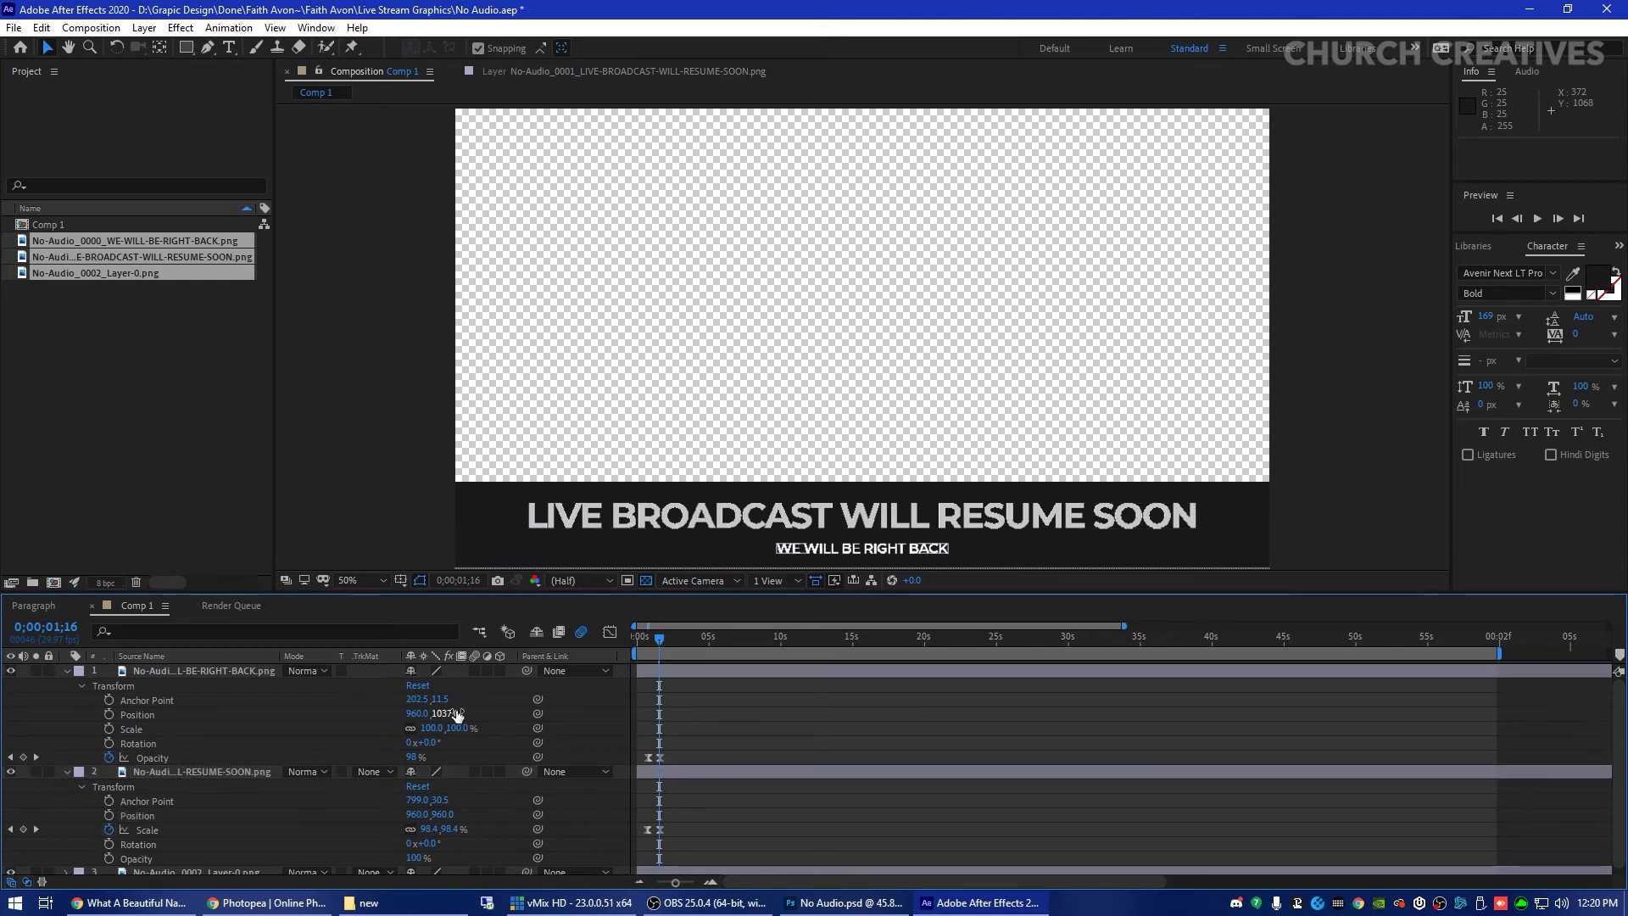
type("1023")
key("Return")
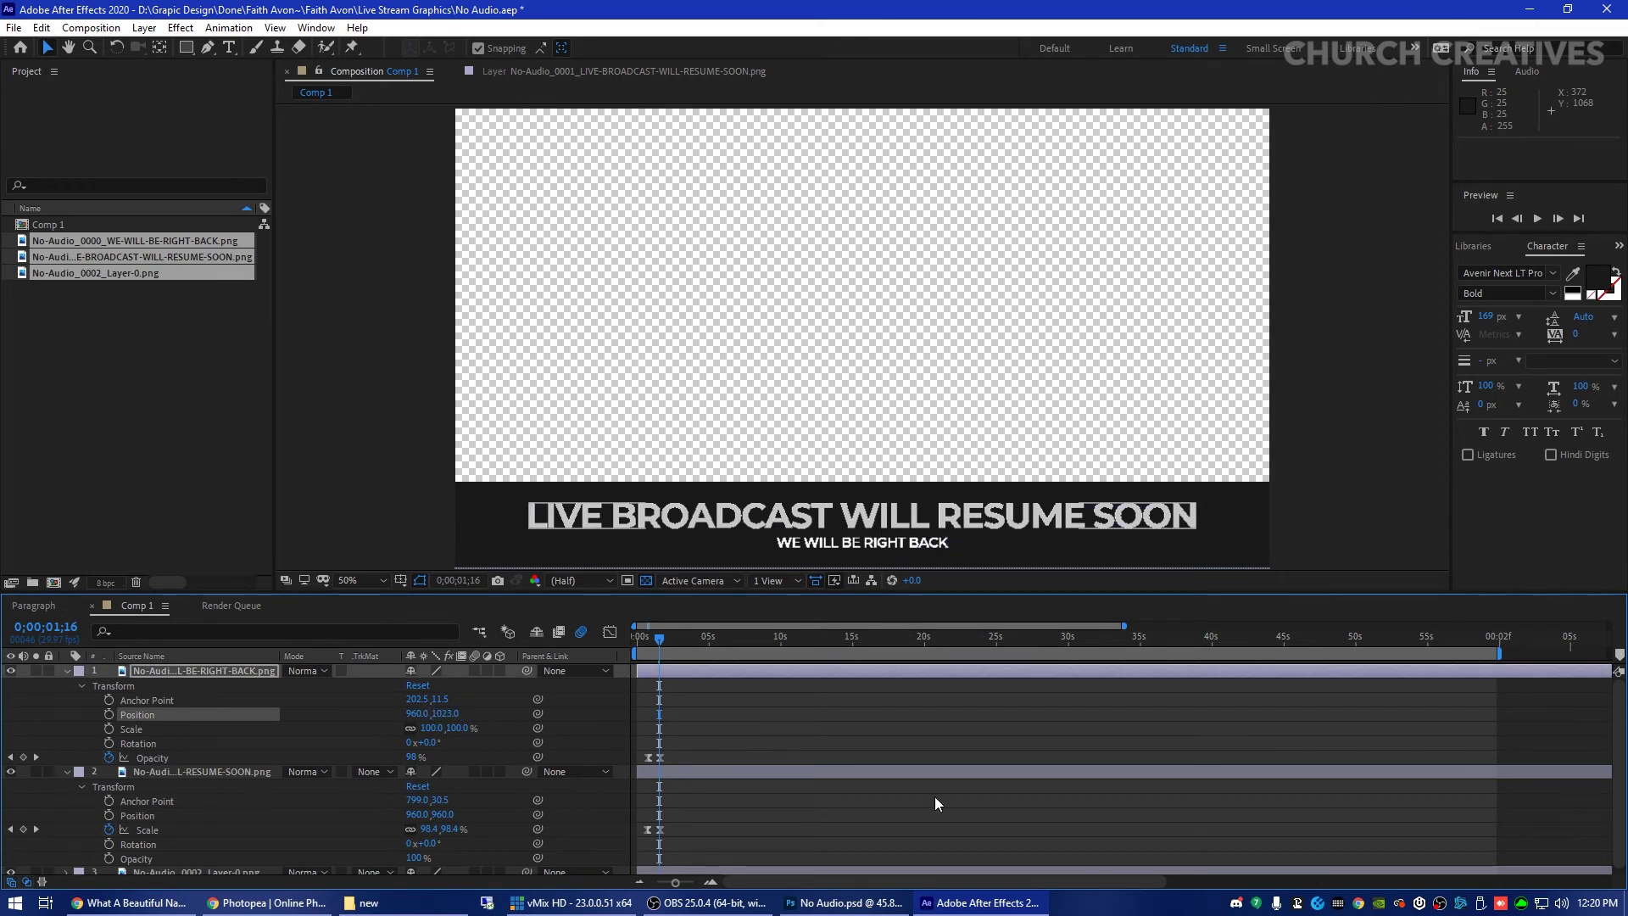
key("space")
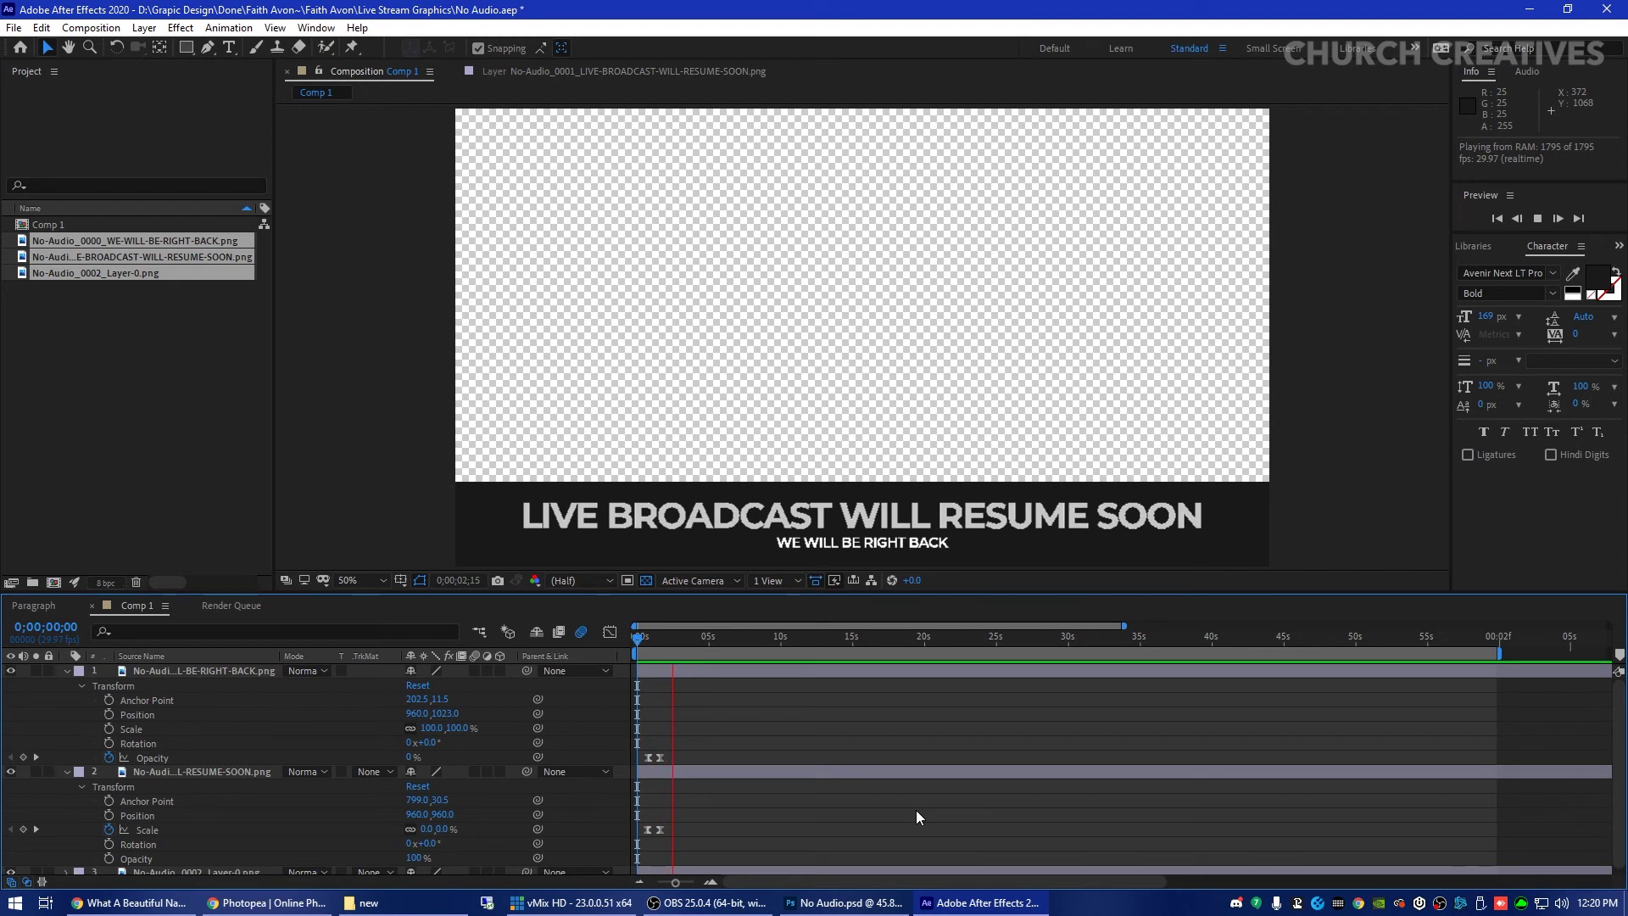
key("space")
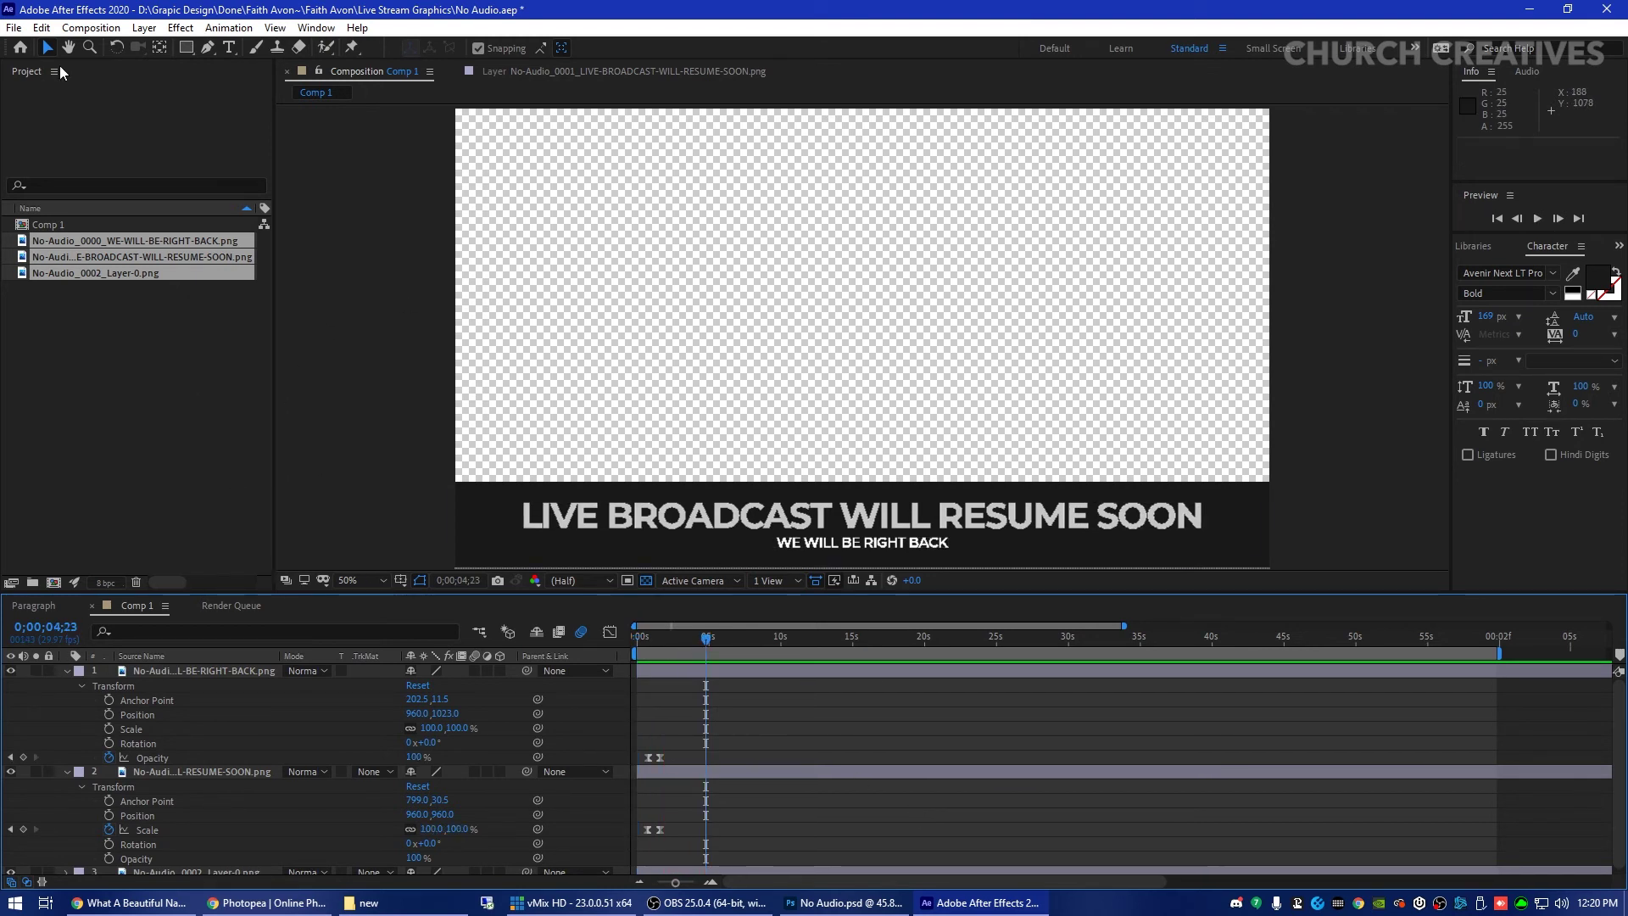
Add Comp 1 to the Render Queue and delete the older, completed Comp 1 render item.
left_click(18, 20)
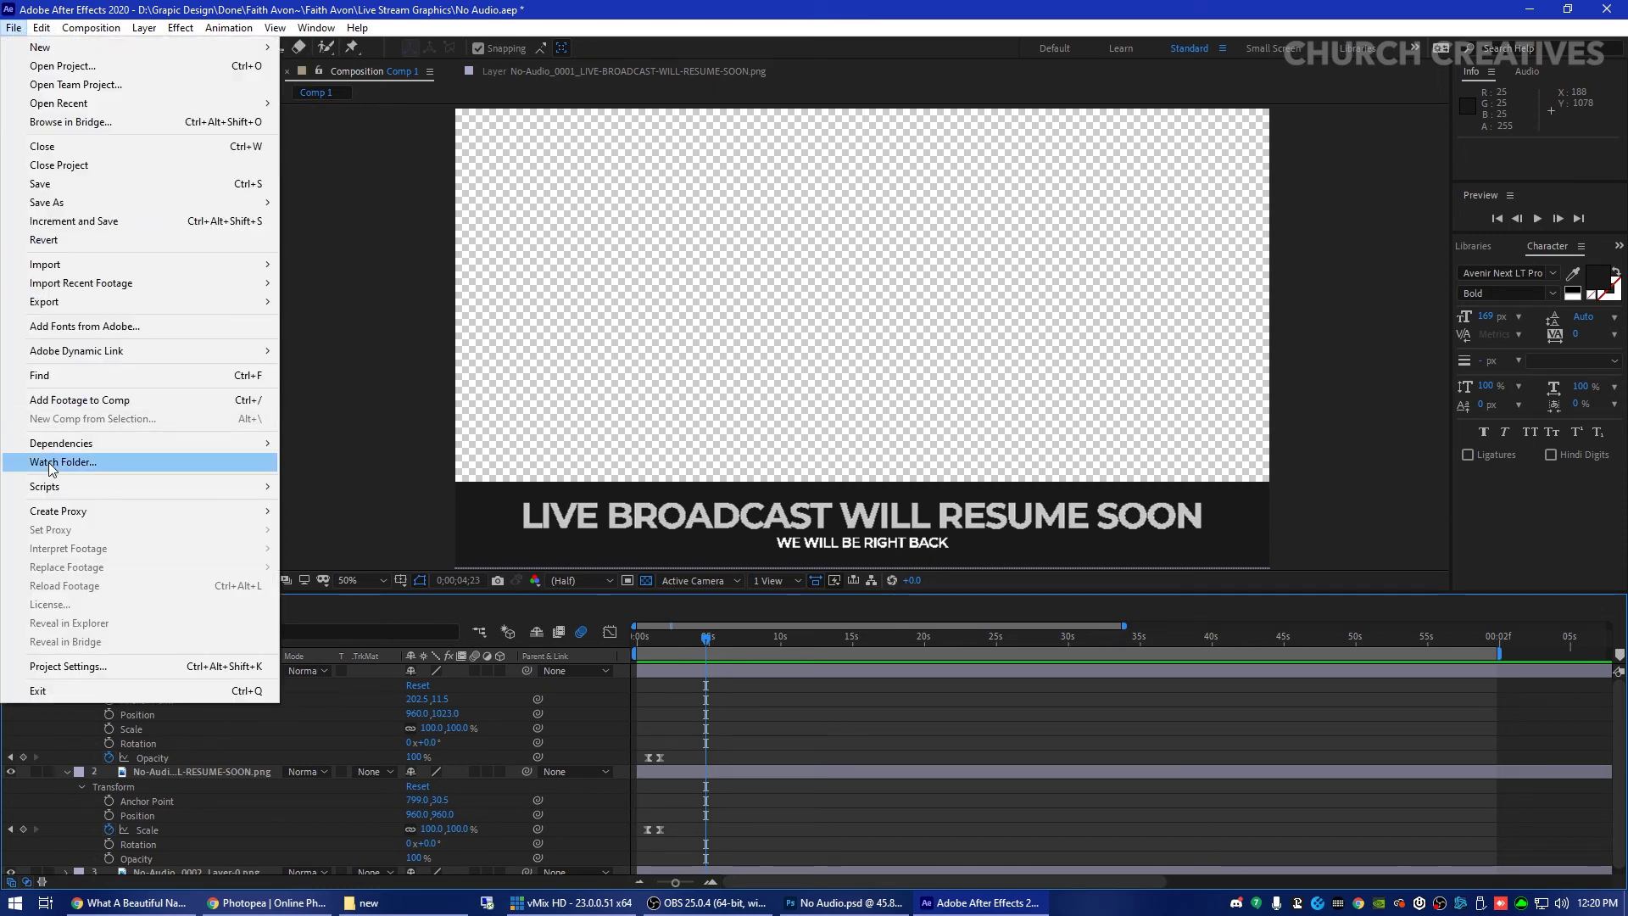
mouse_move(77, 301)
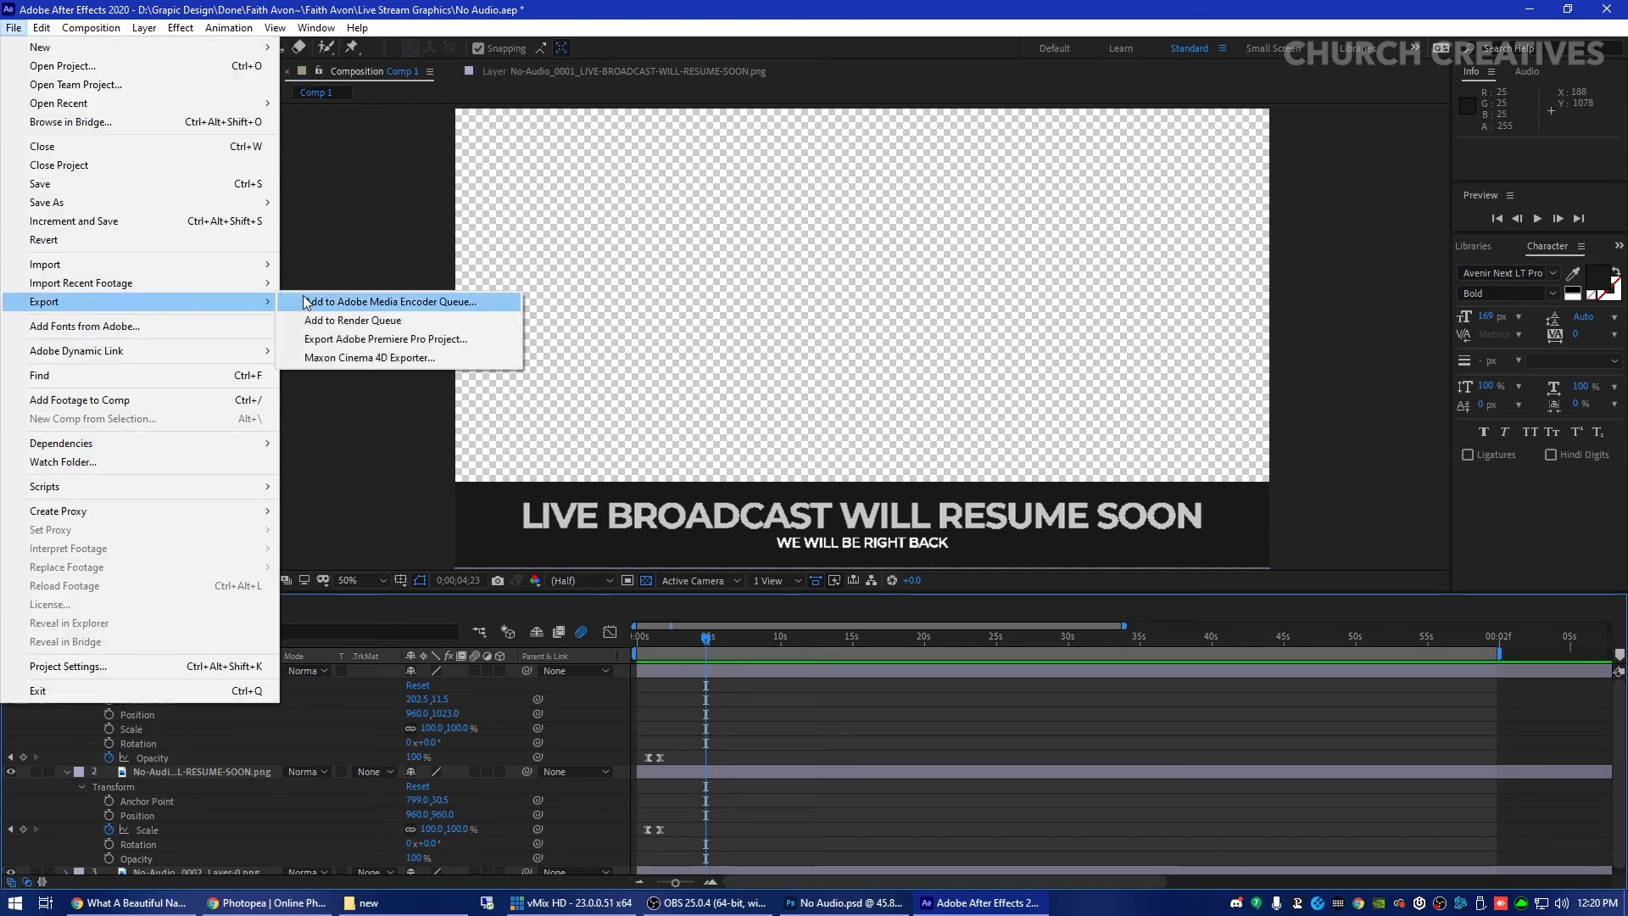
left_click(415, 320)
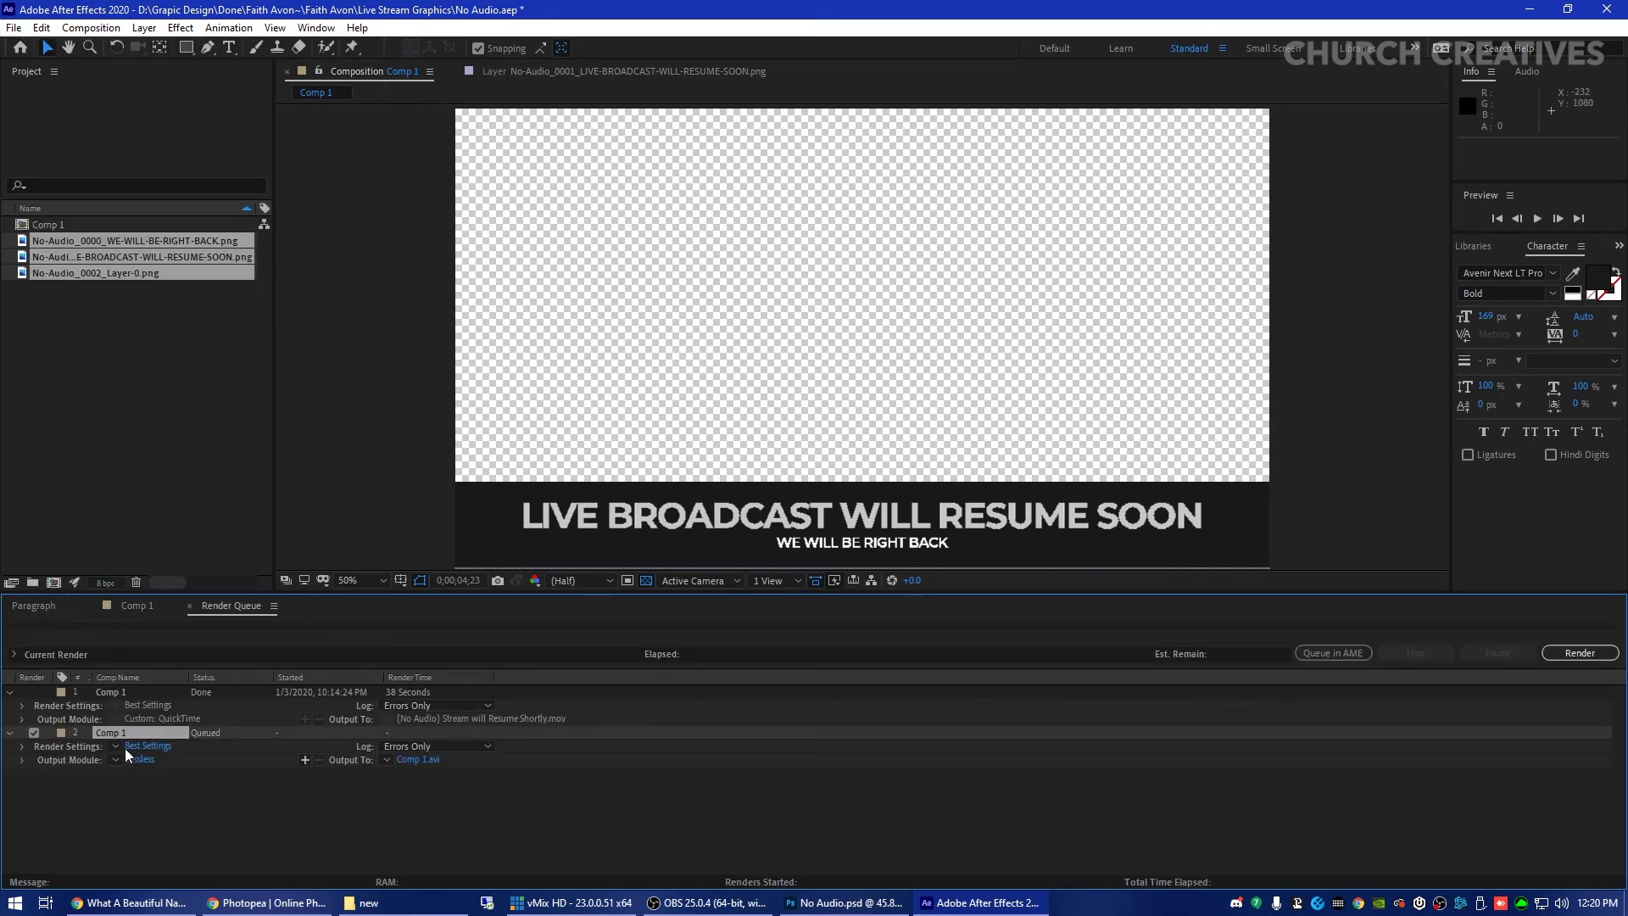
left_click(119, 693)
key("Delete")
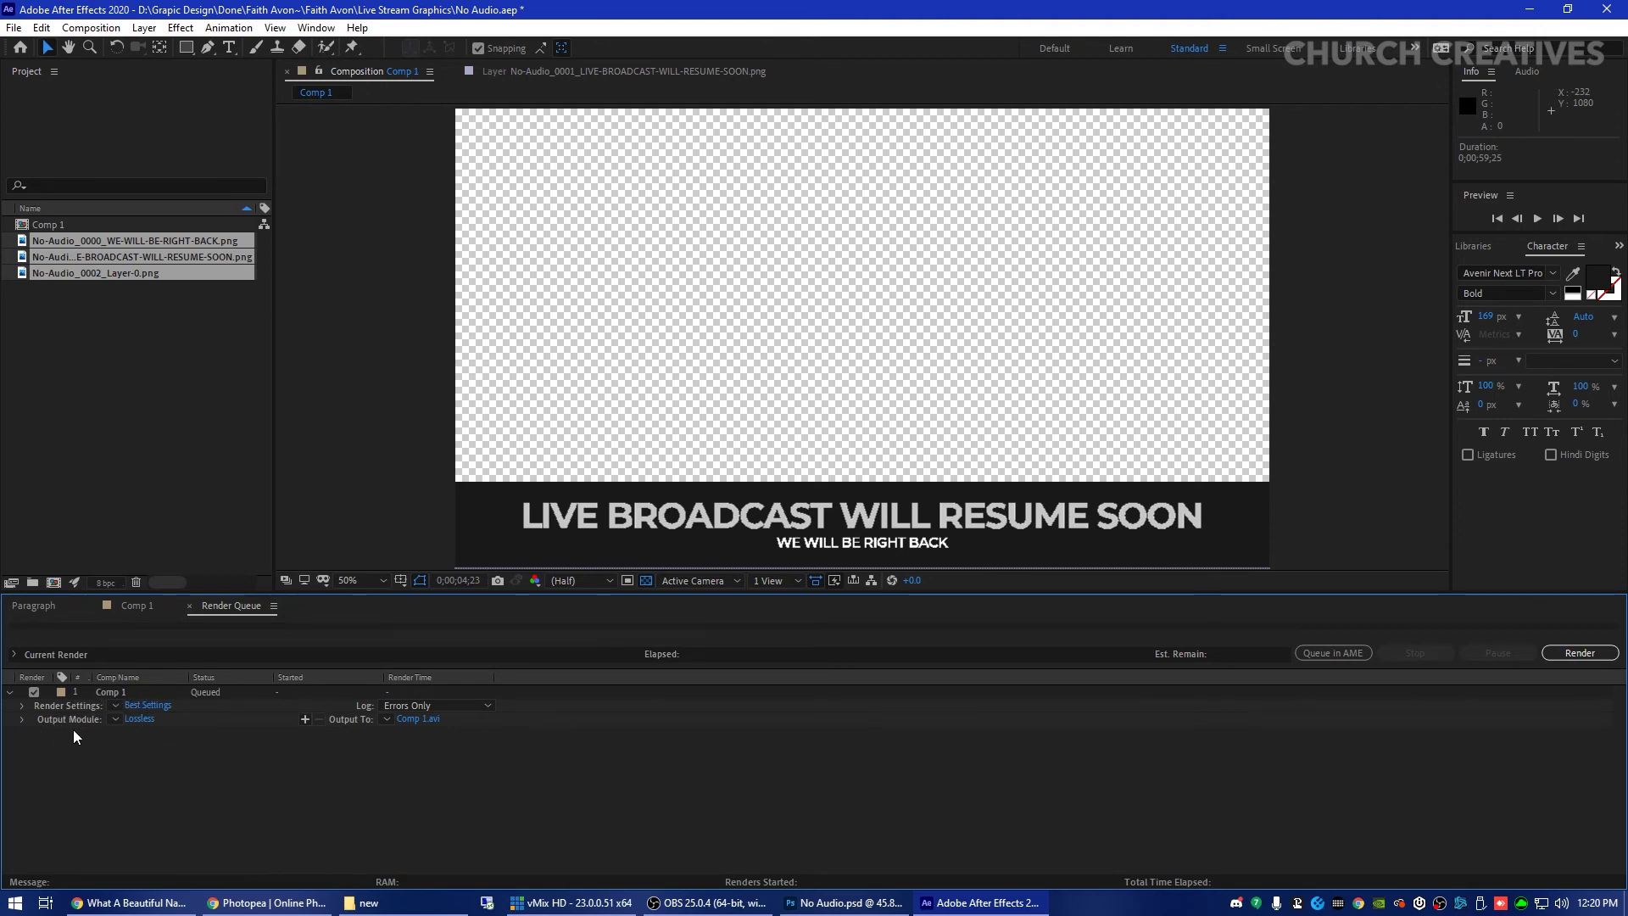
Configure the queued render's Output Module to QuickTime format with RGB + Alpha channels.
left_click(139, 718)
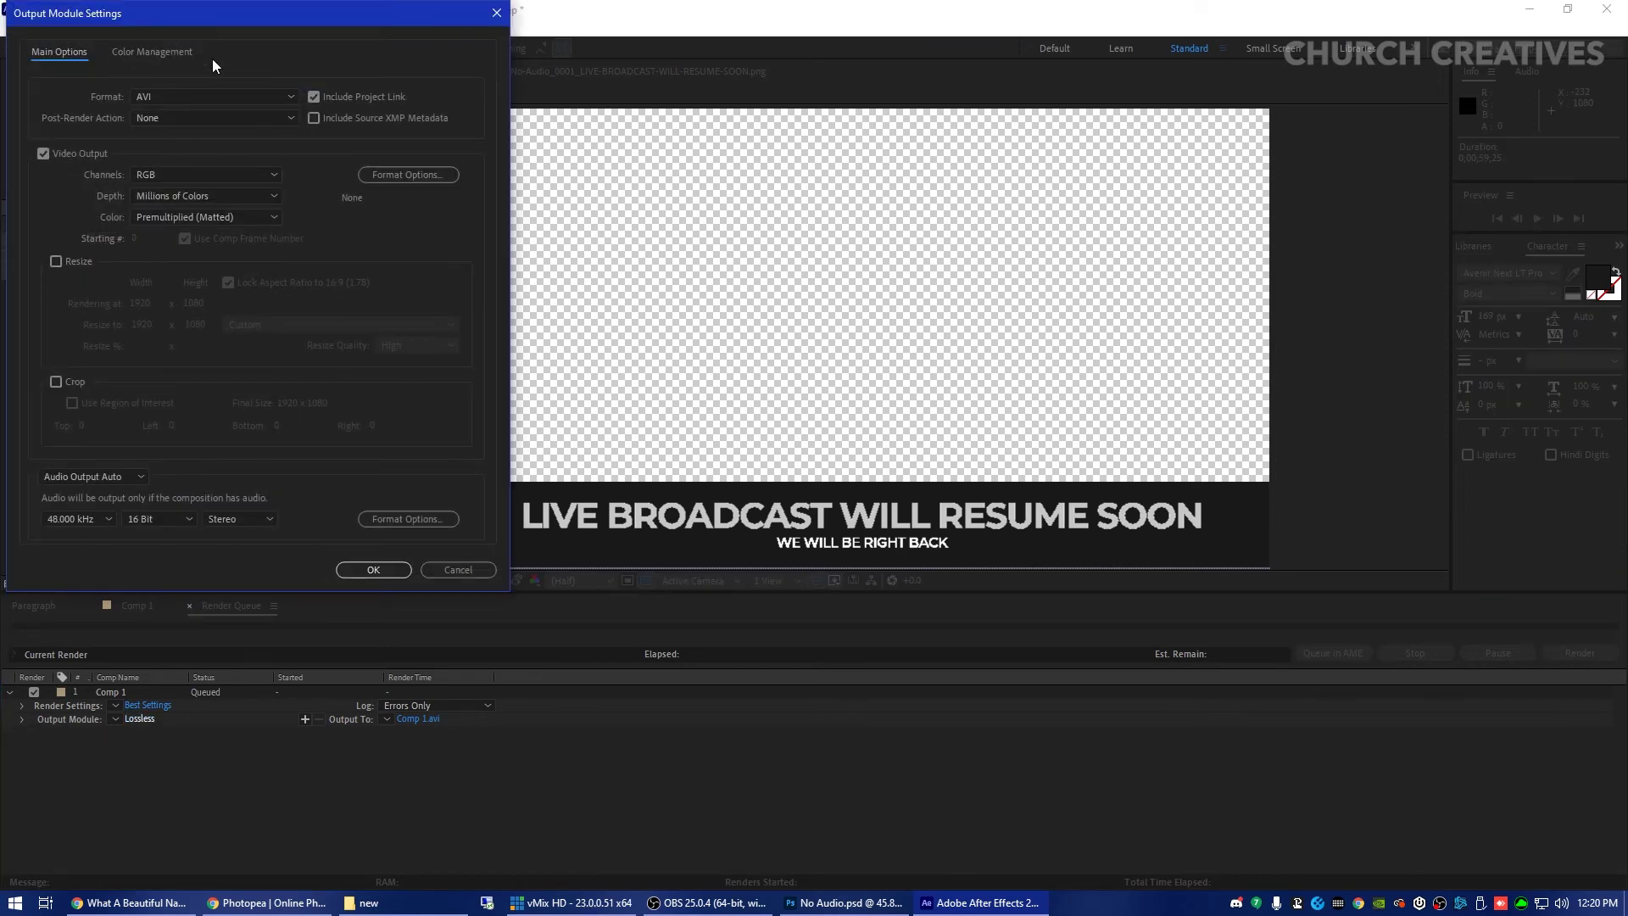
left_click_drag(185, 17, 665, 146)
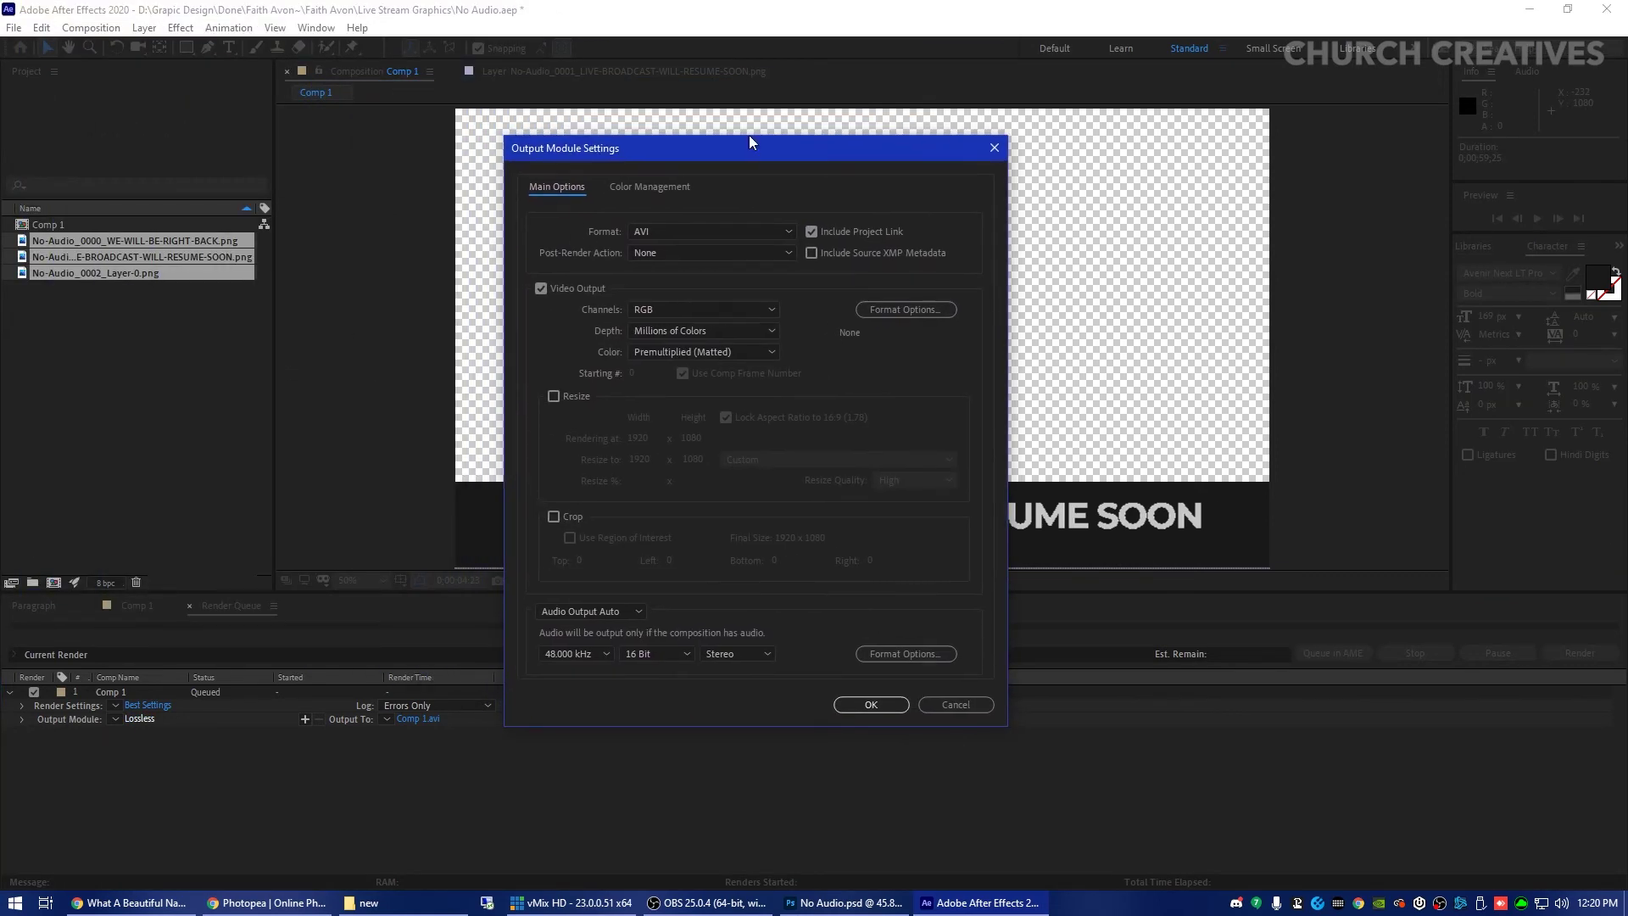
left_click(673, 231)
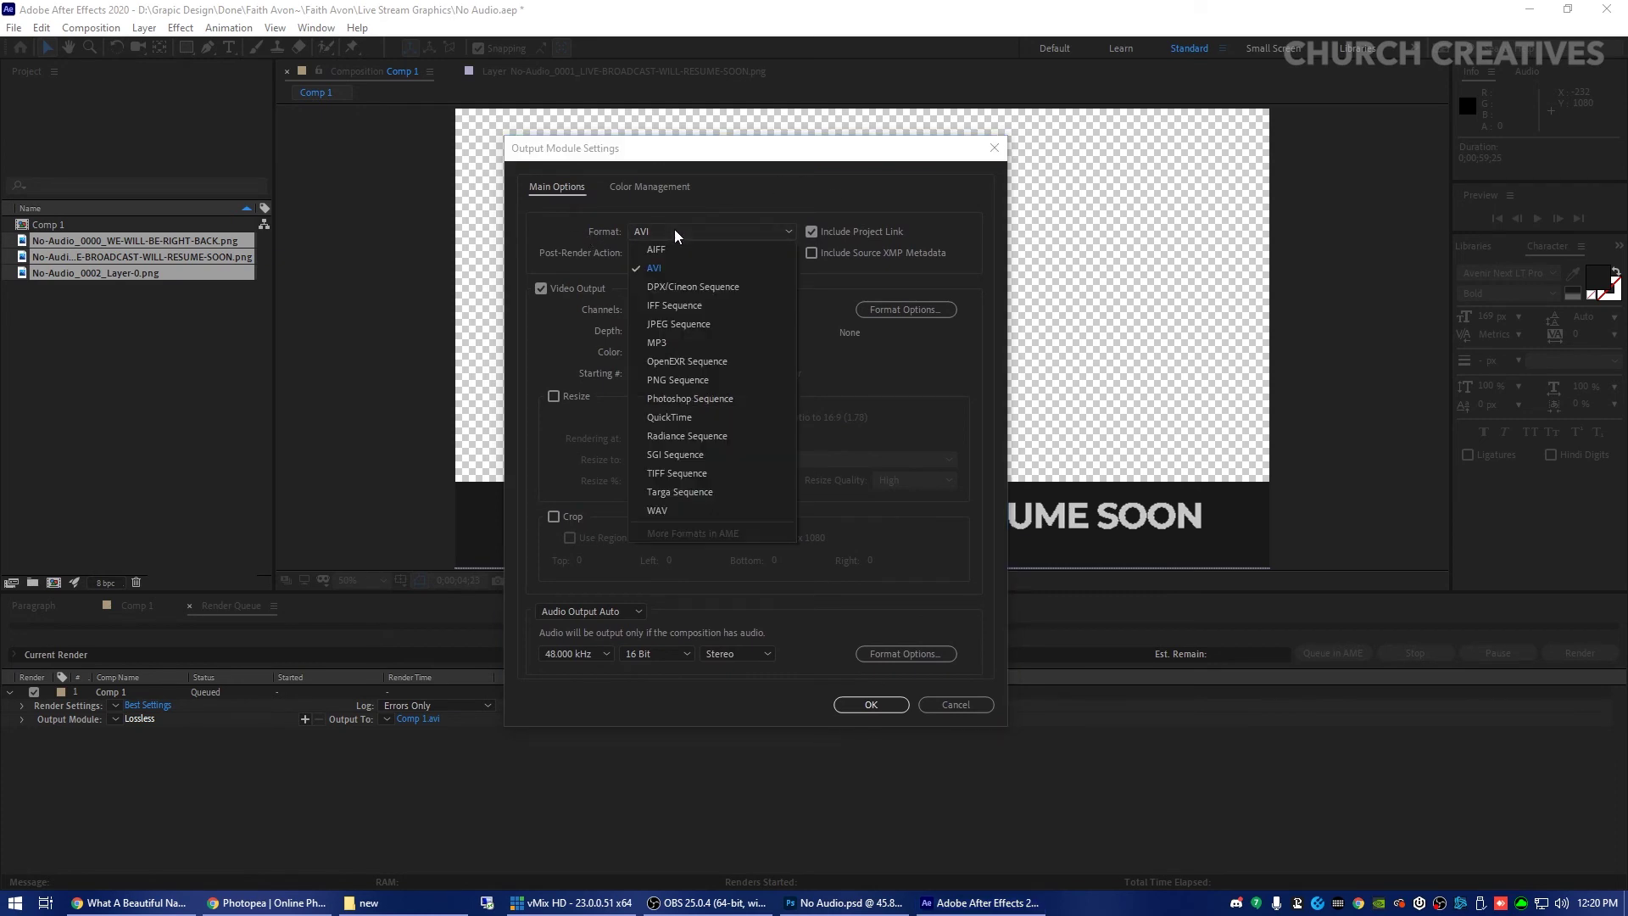
left_click(665, 420)
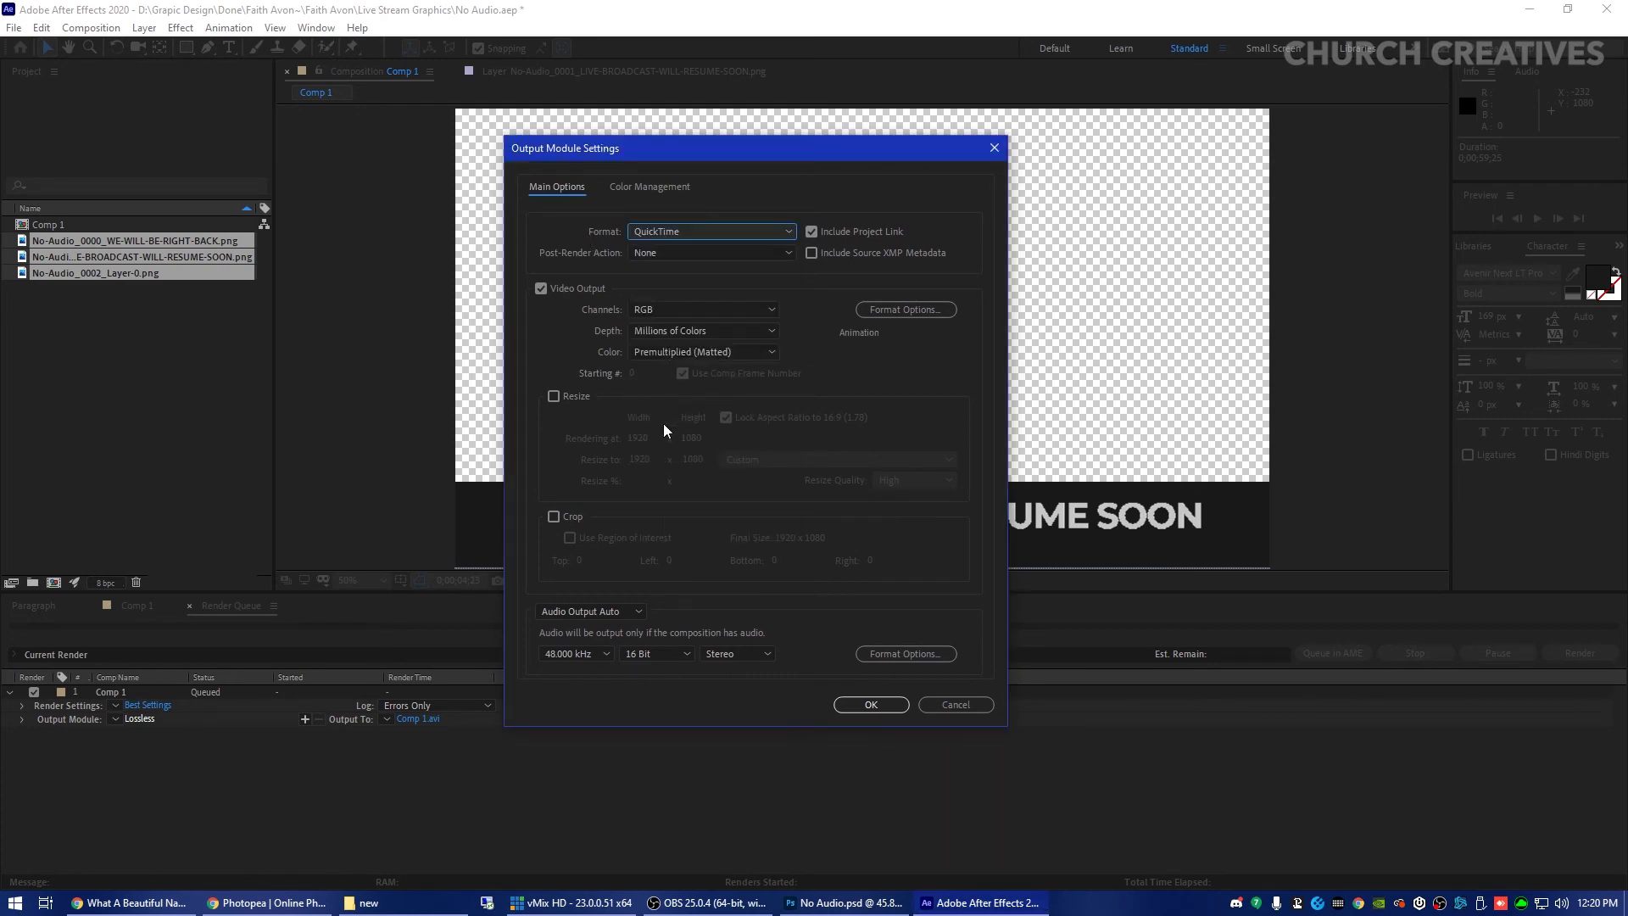
left_click(654, 304)
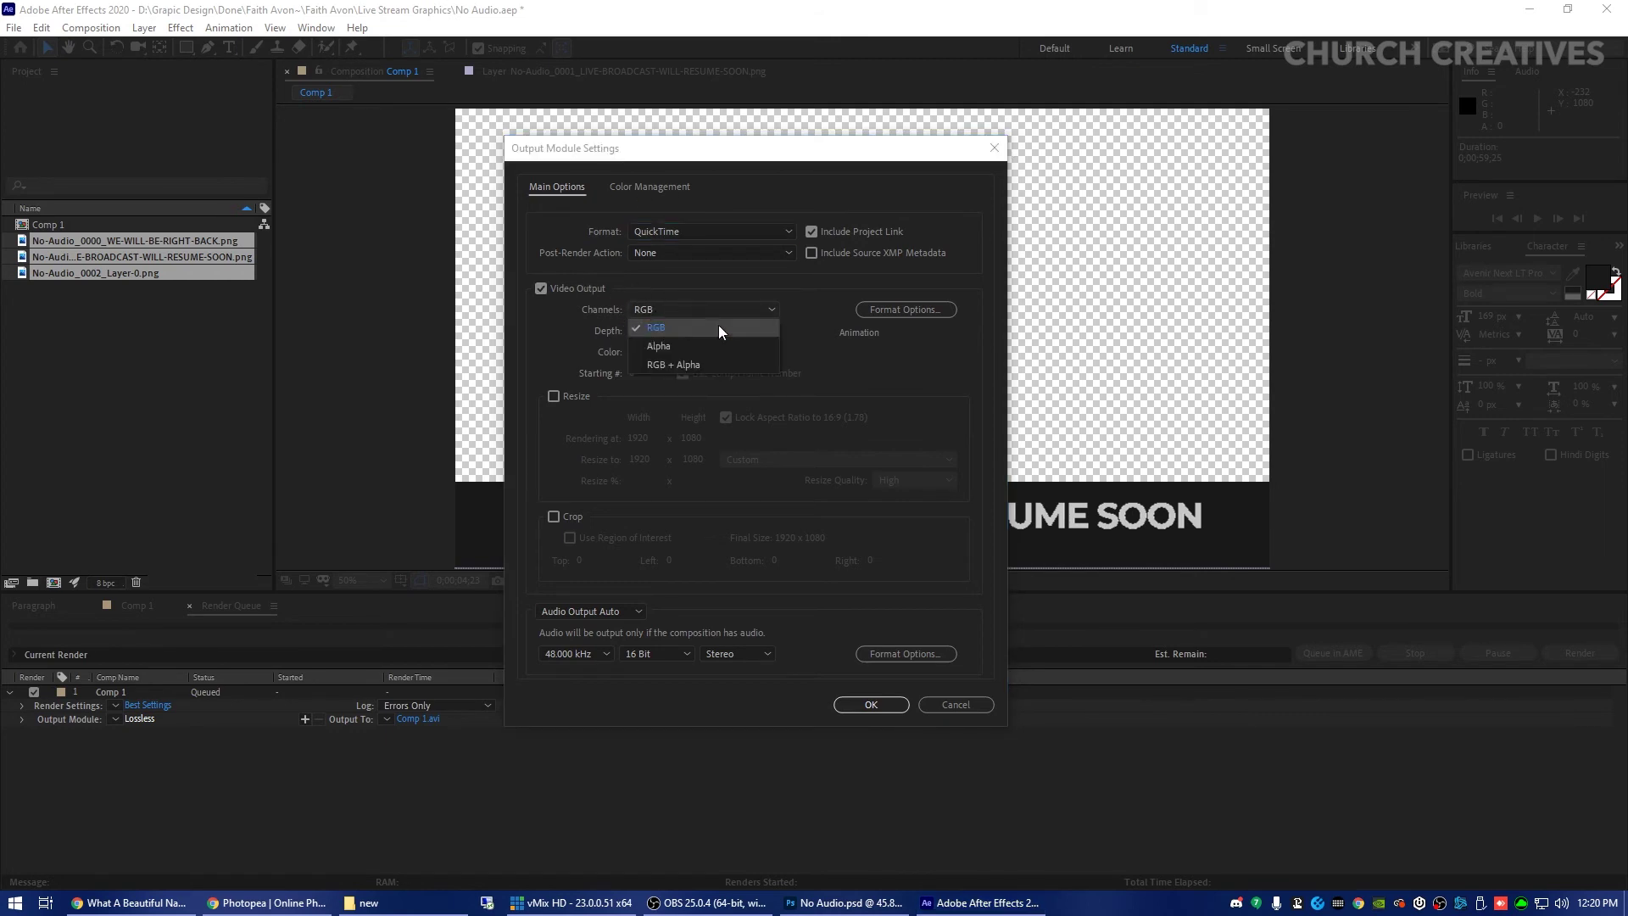
left_click(687, 365)
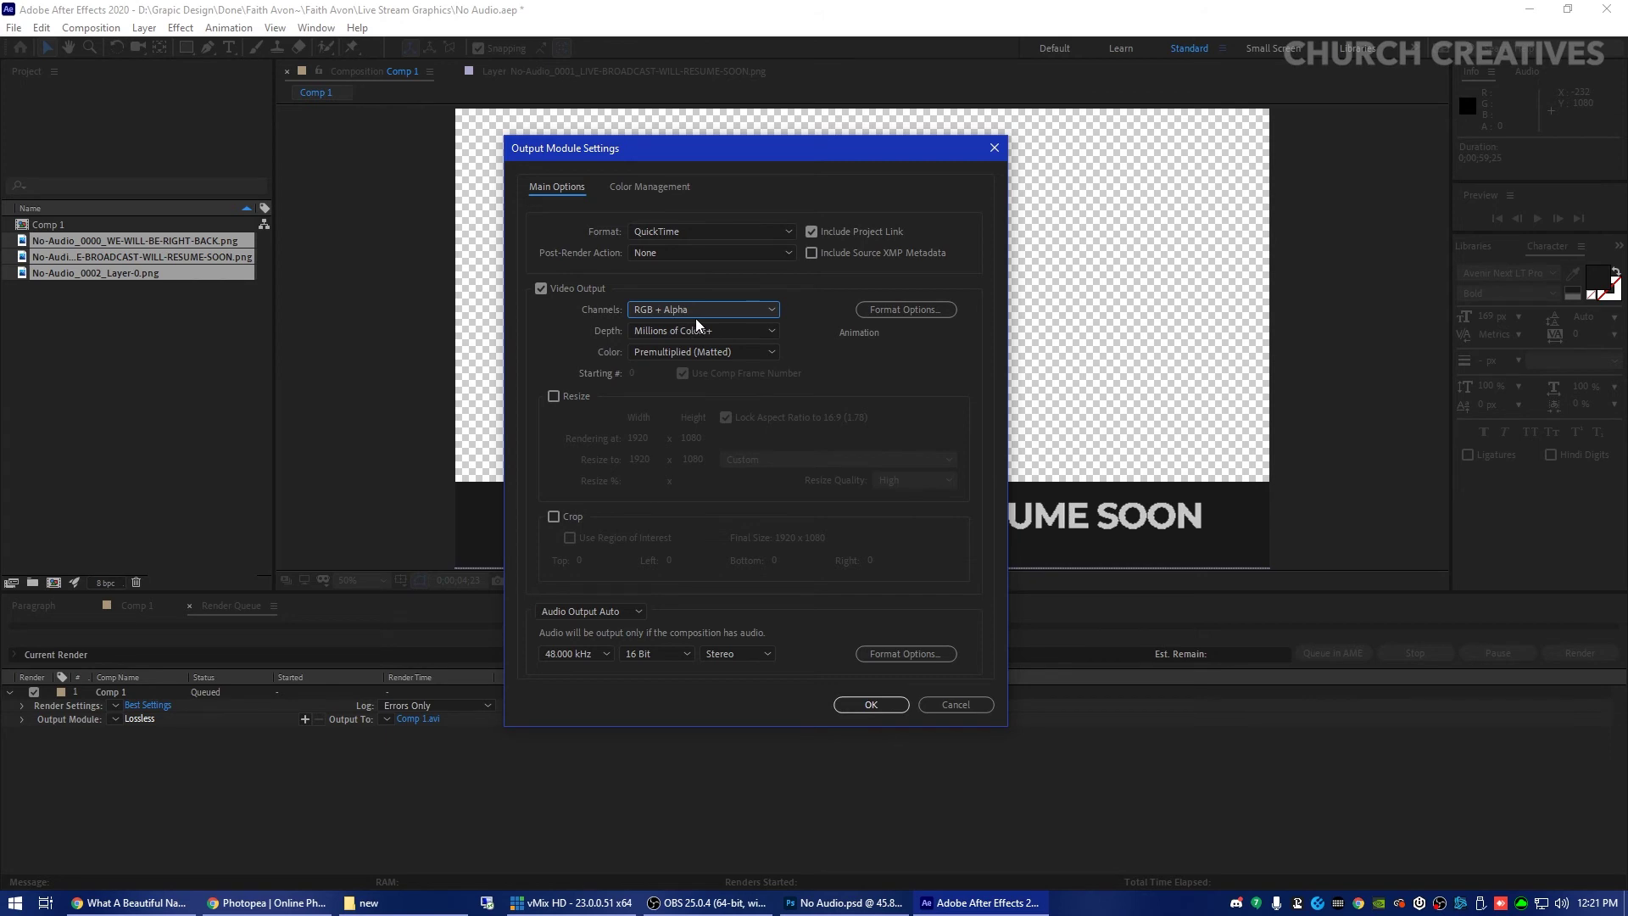
left_click(883, 705)
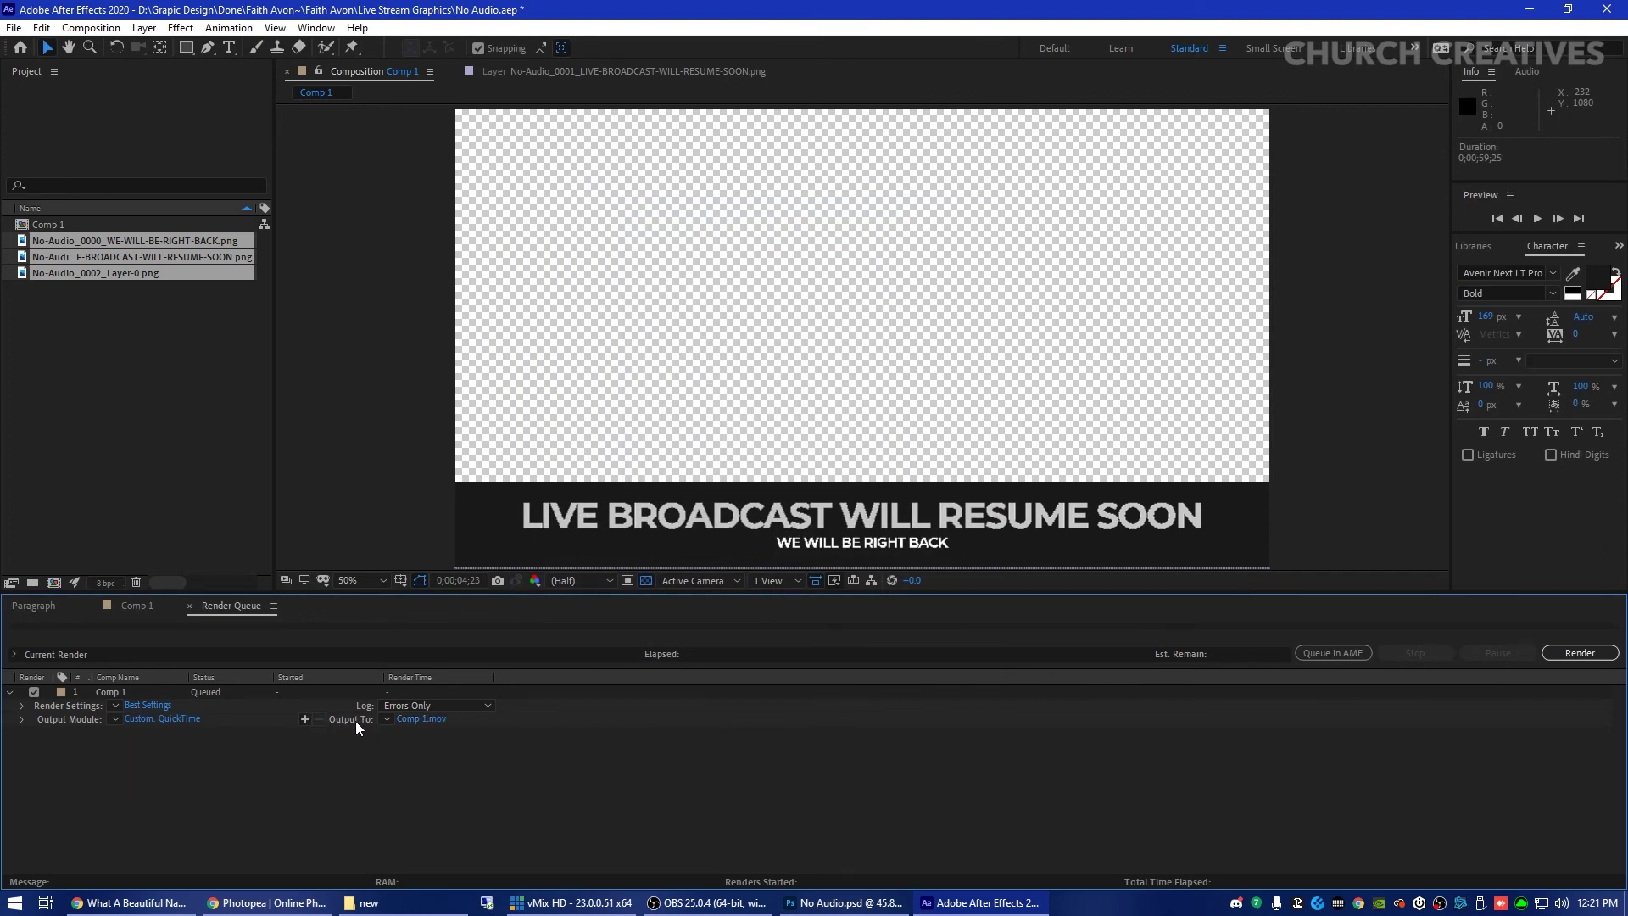
Set the render's output file to "We will be right back - Overlay" in the Church Creatives folder and render the queue.
left_click(417, 720)
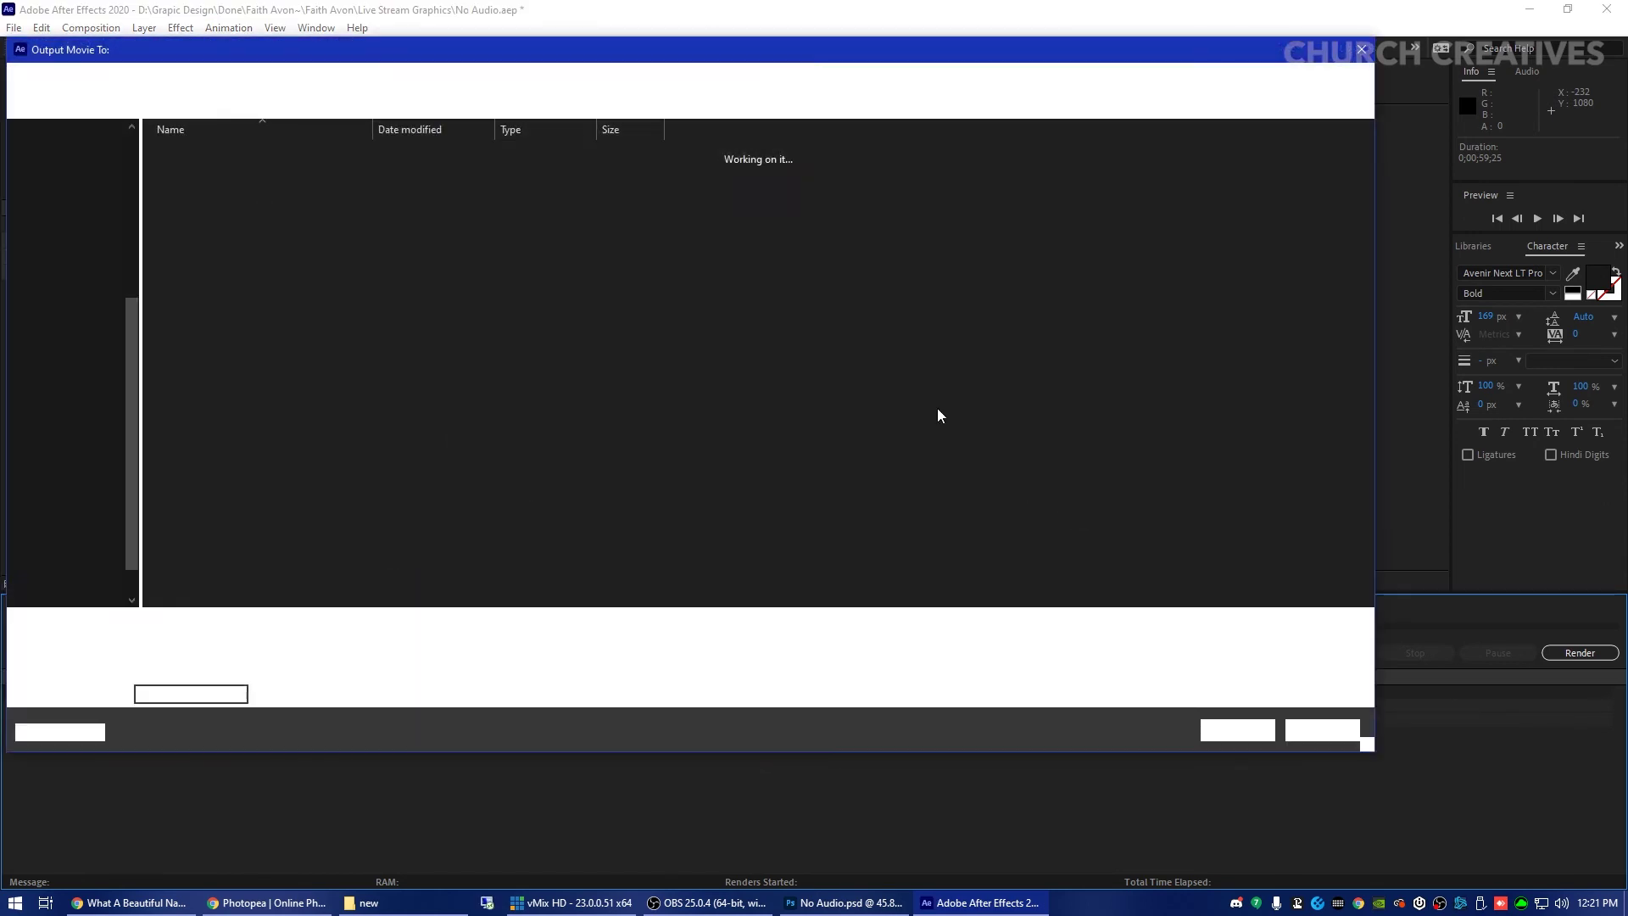
left_click(403, 99)
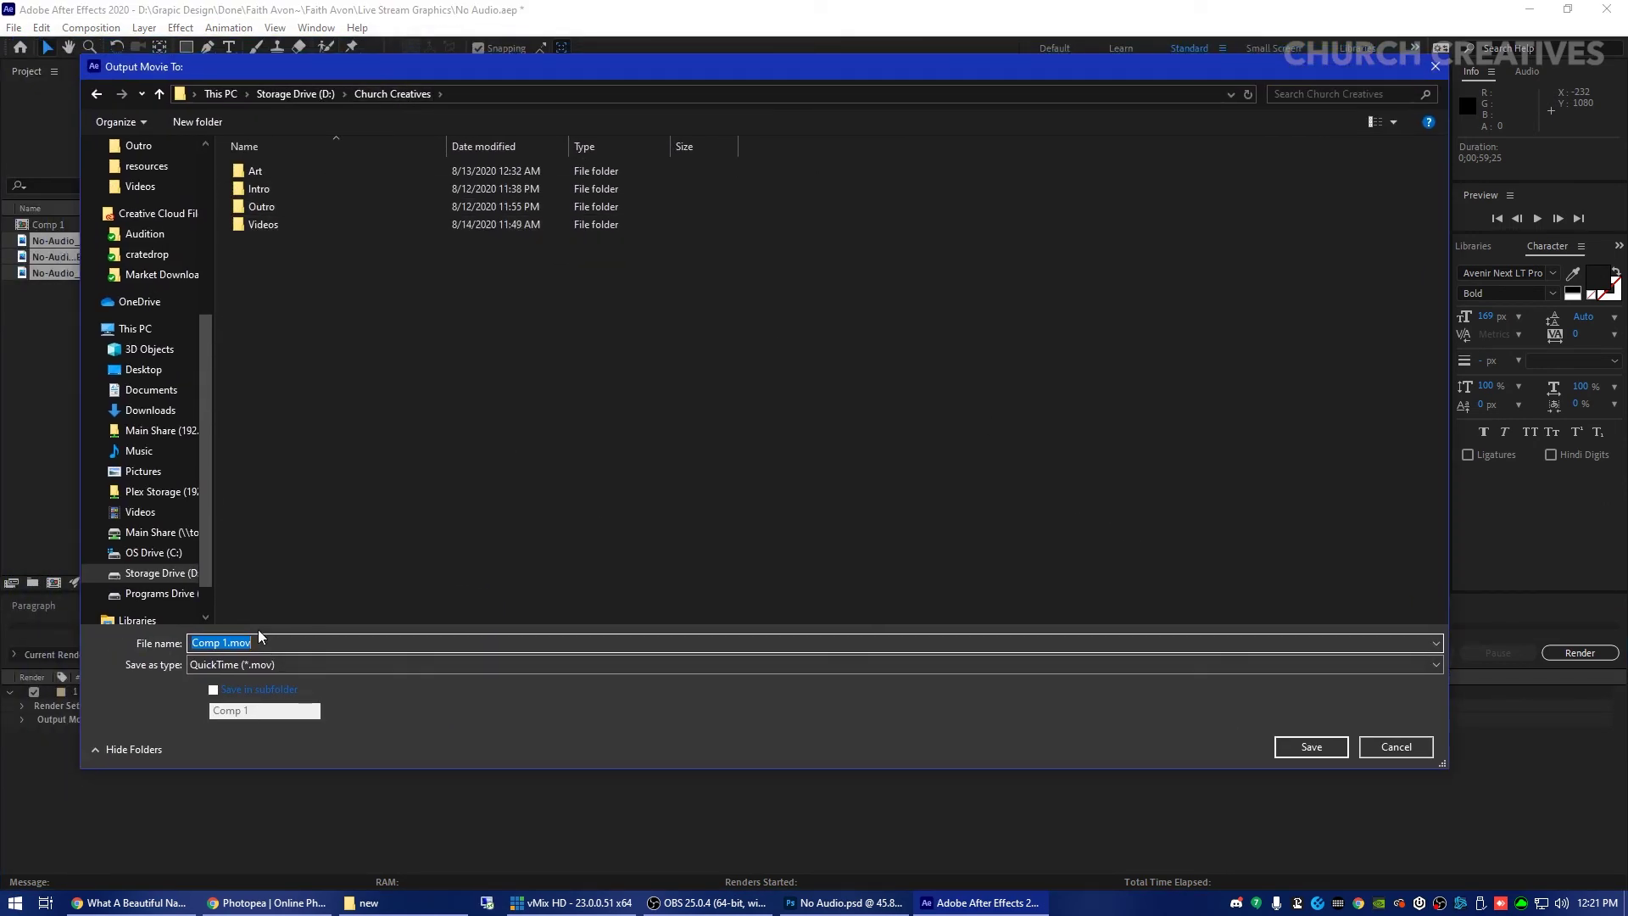
left_click(220, 643)
left_click_drag(227, 642, 155, 649)
type("We will be right bvc")
key("BackSpace")
key("BackSpace")
type("ack - Overlay")
key("Return")
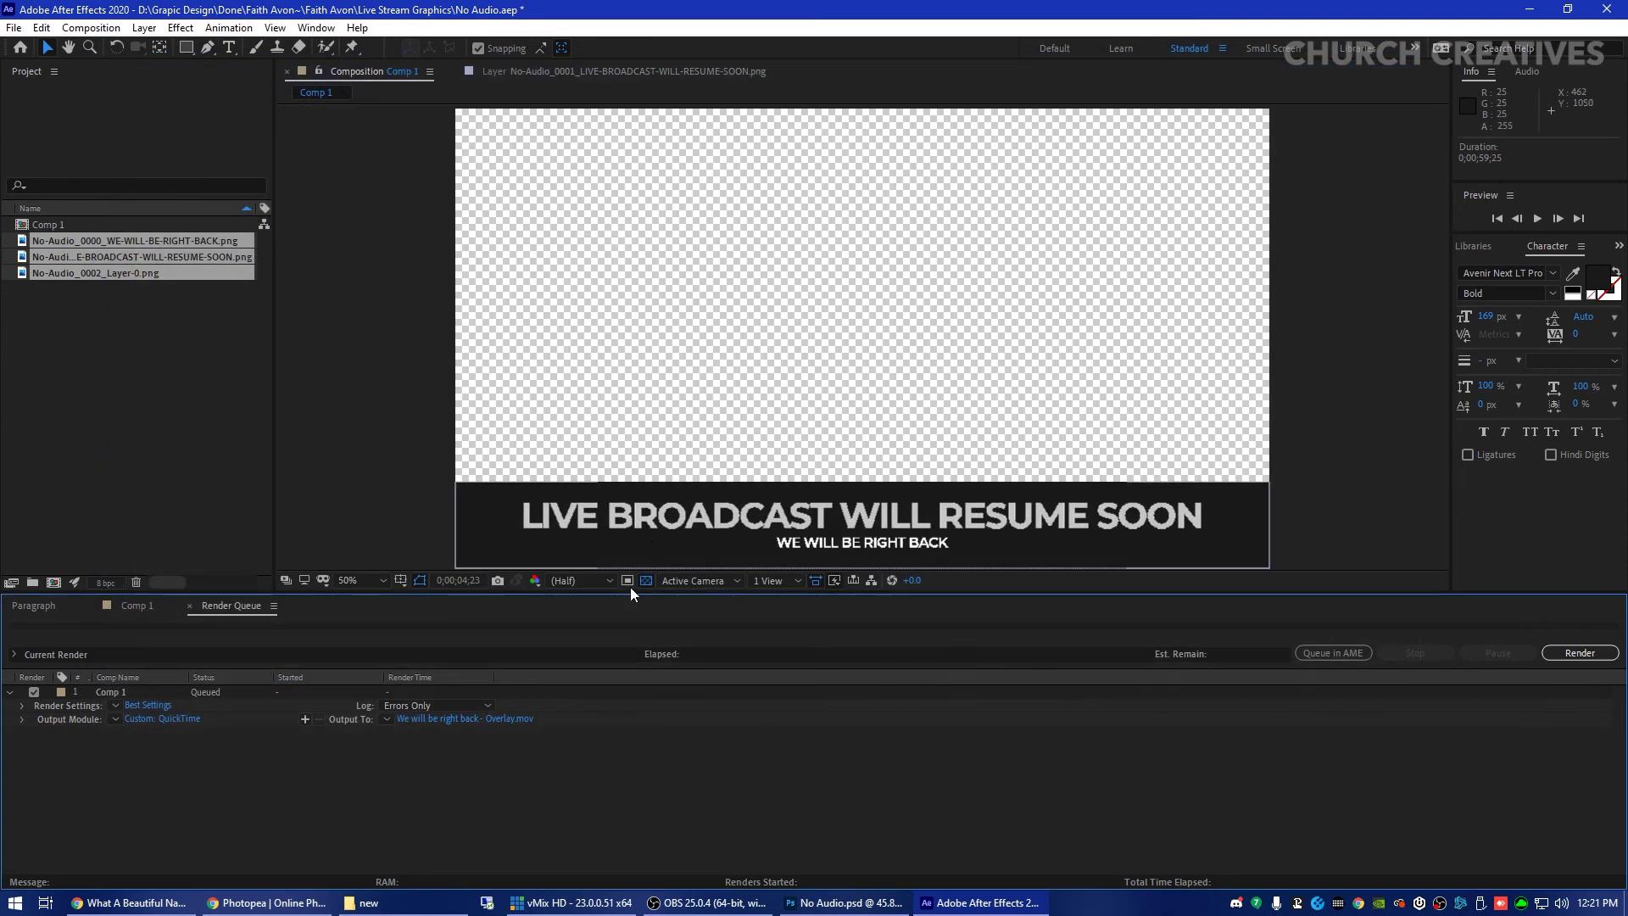
left_click(1580, 653)
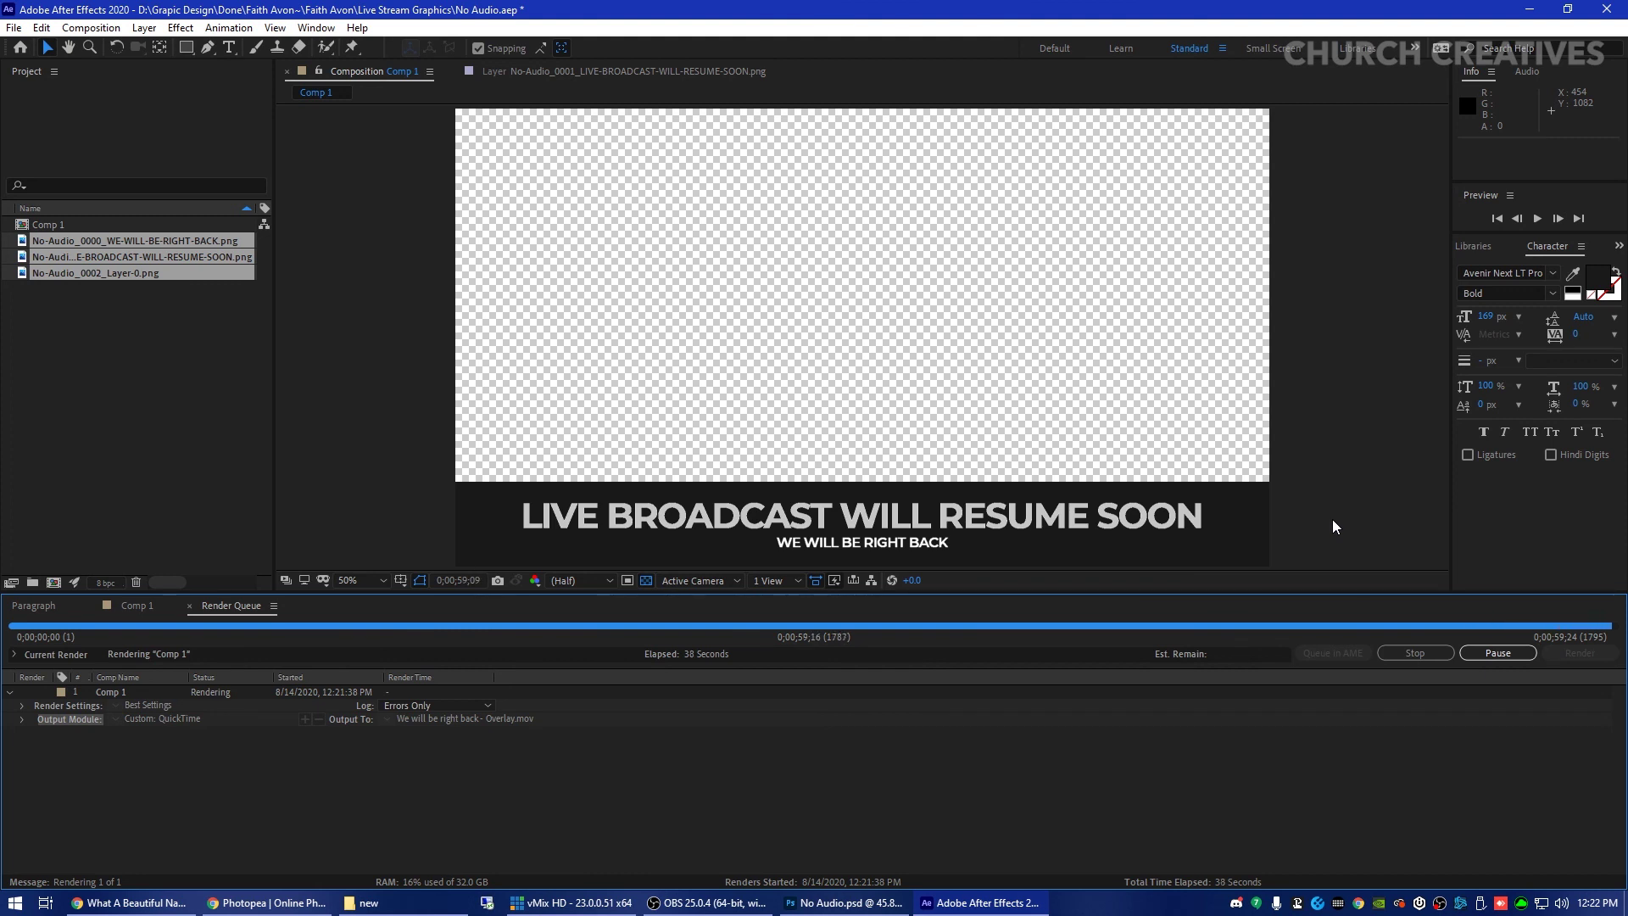
Locate the rendered "We will be right back - Overlay.mov" in the Church Creatives folder and add it to vMix as an input.
left_click(462, 901)
left_click(739, 296)
scroll(309, 272, "up", 8)
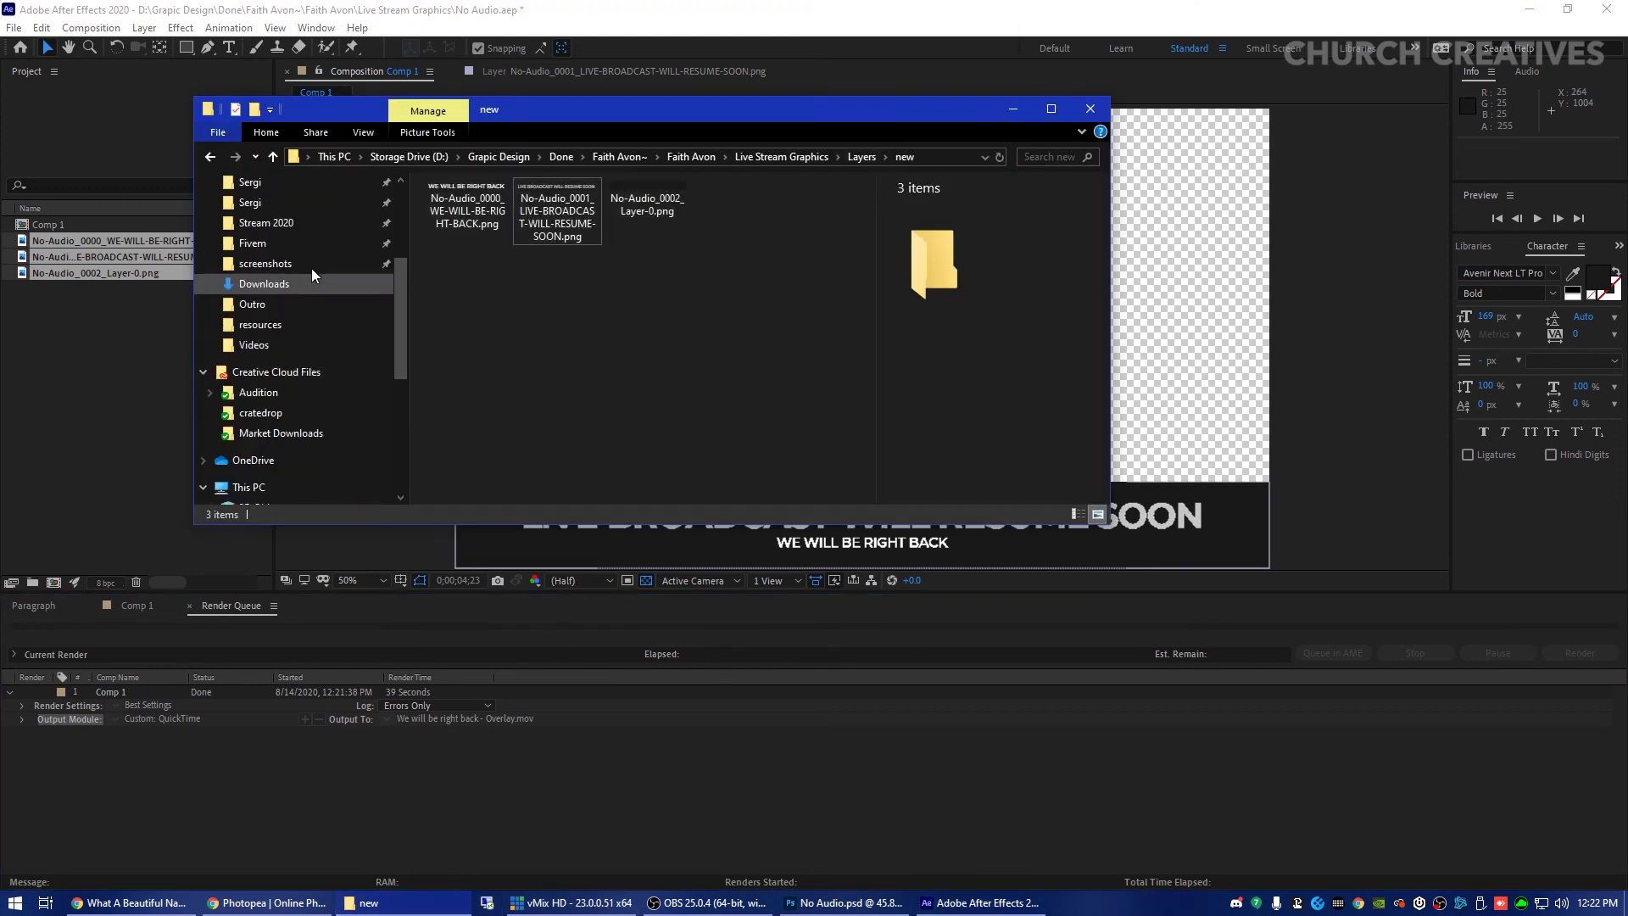
left_click(291, 238)
left_click_drag(520, 110, 738, 151)
left_click(759, 391)
left_click_drag(701, 395, 592, 607)
Preview the "We will be right back - Overlay.mov" input and test it as overlay 1 over the Colour Bars, switching it on and off.
left_click(418, 567)
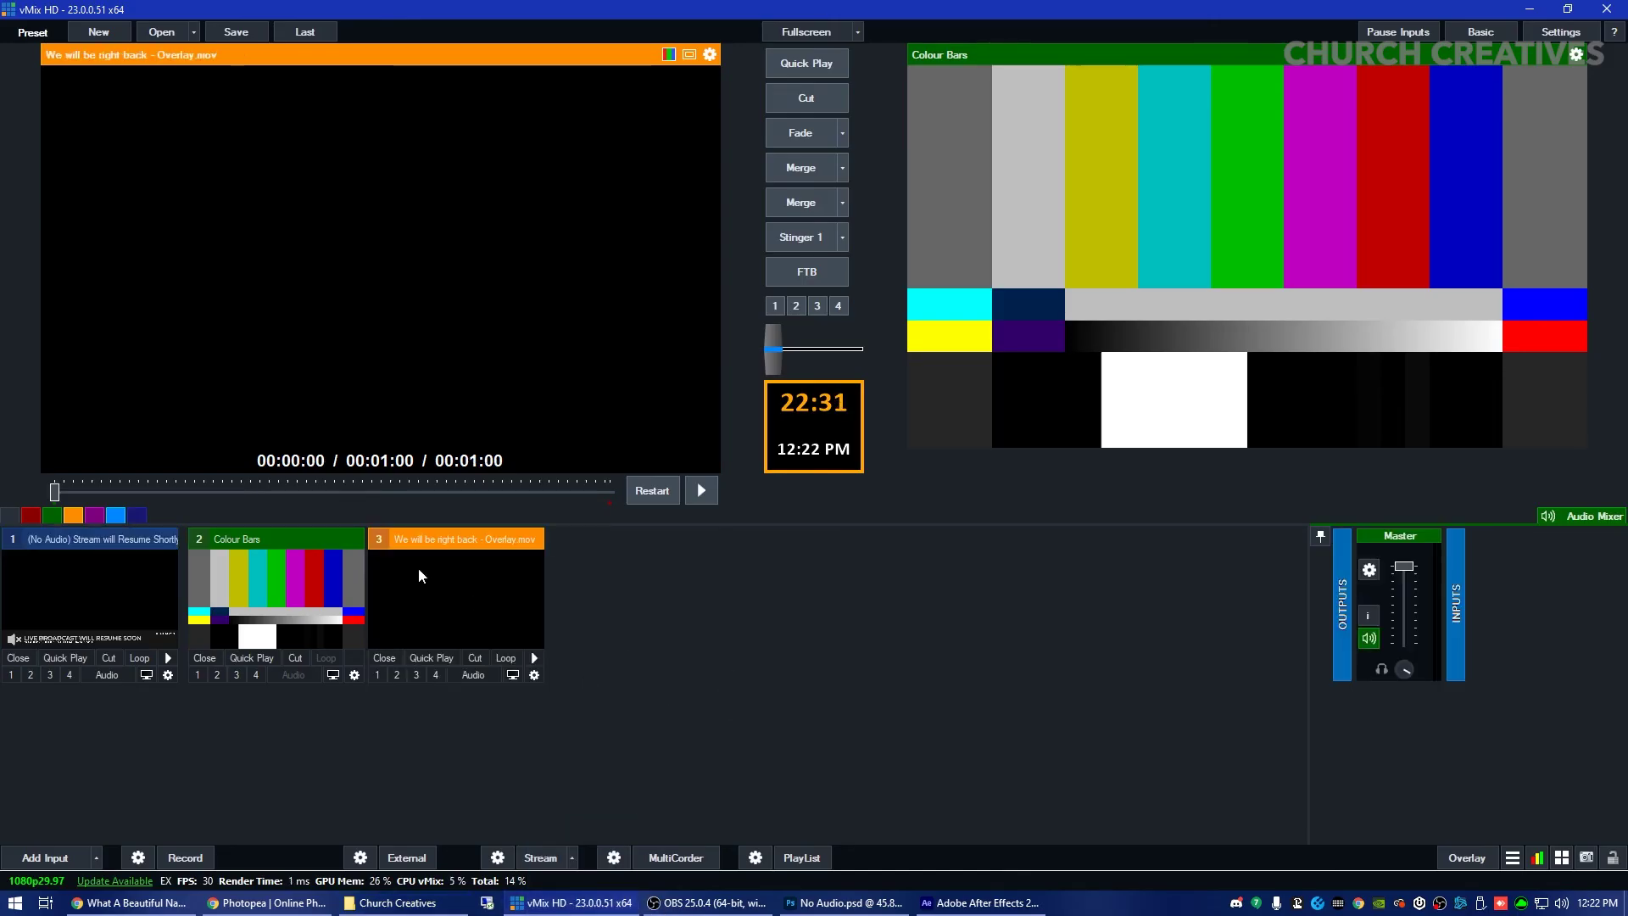
left_click(379, 673)
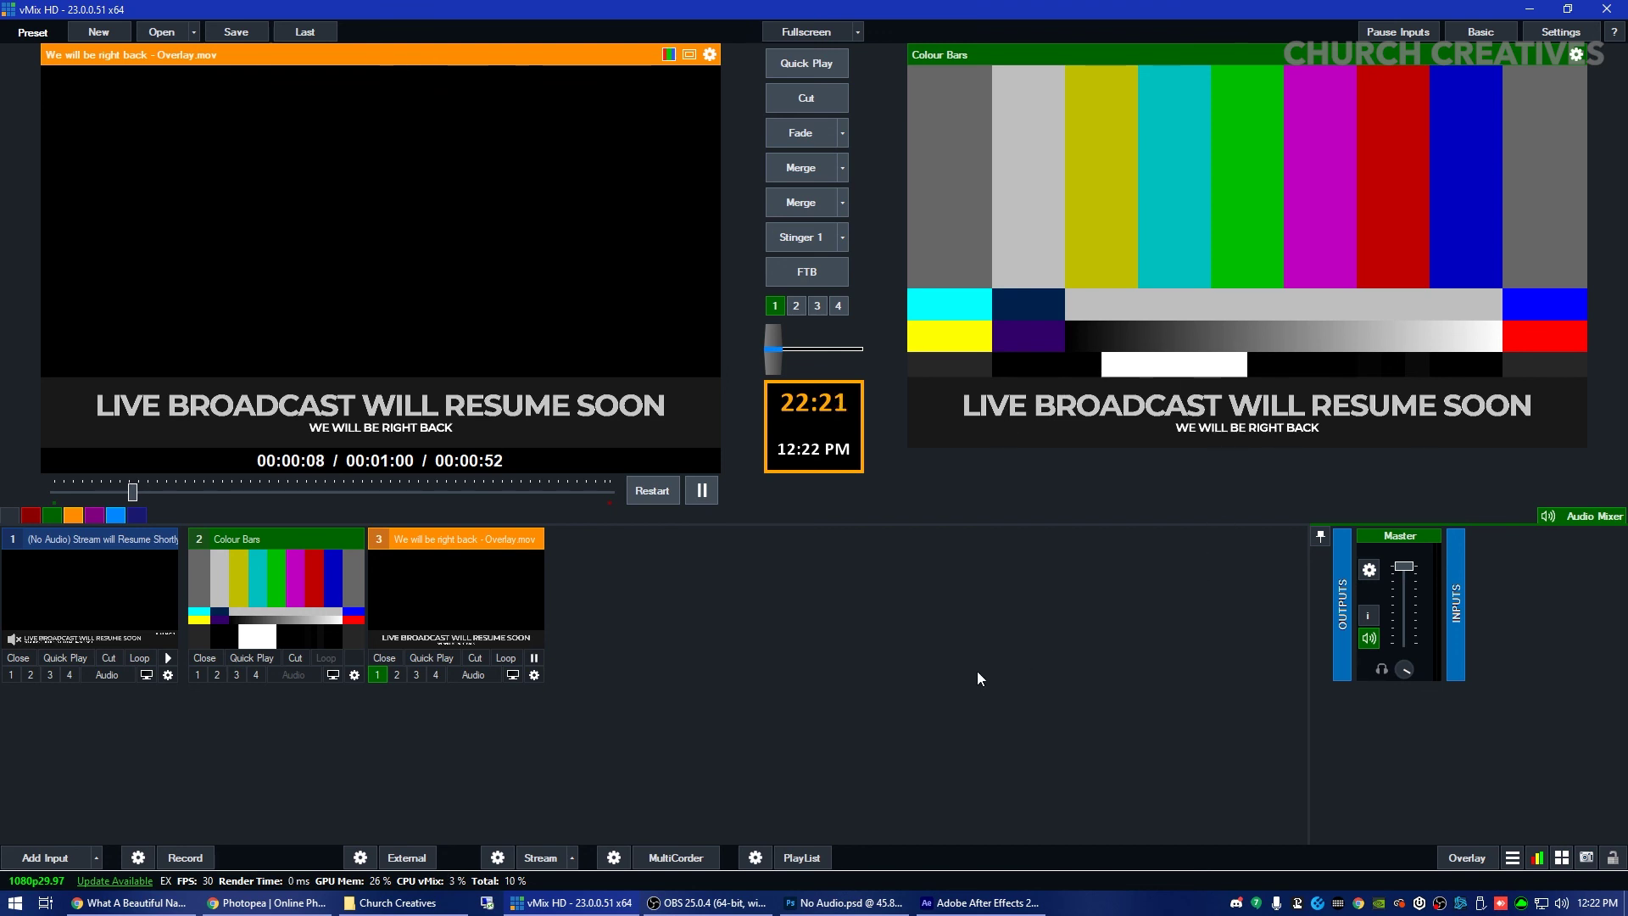
left_click(382, 680)
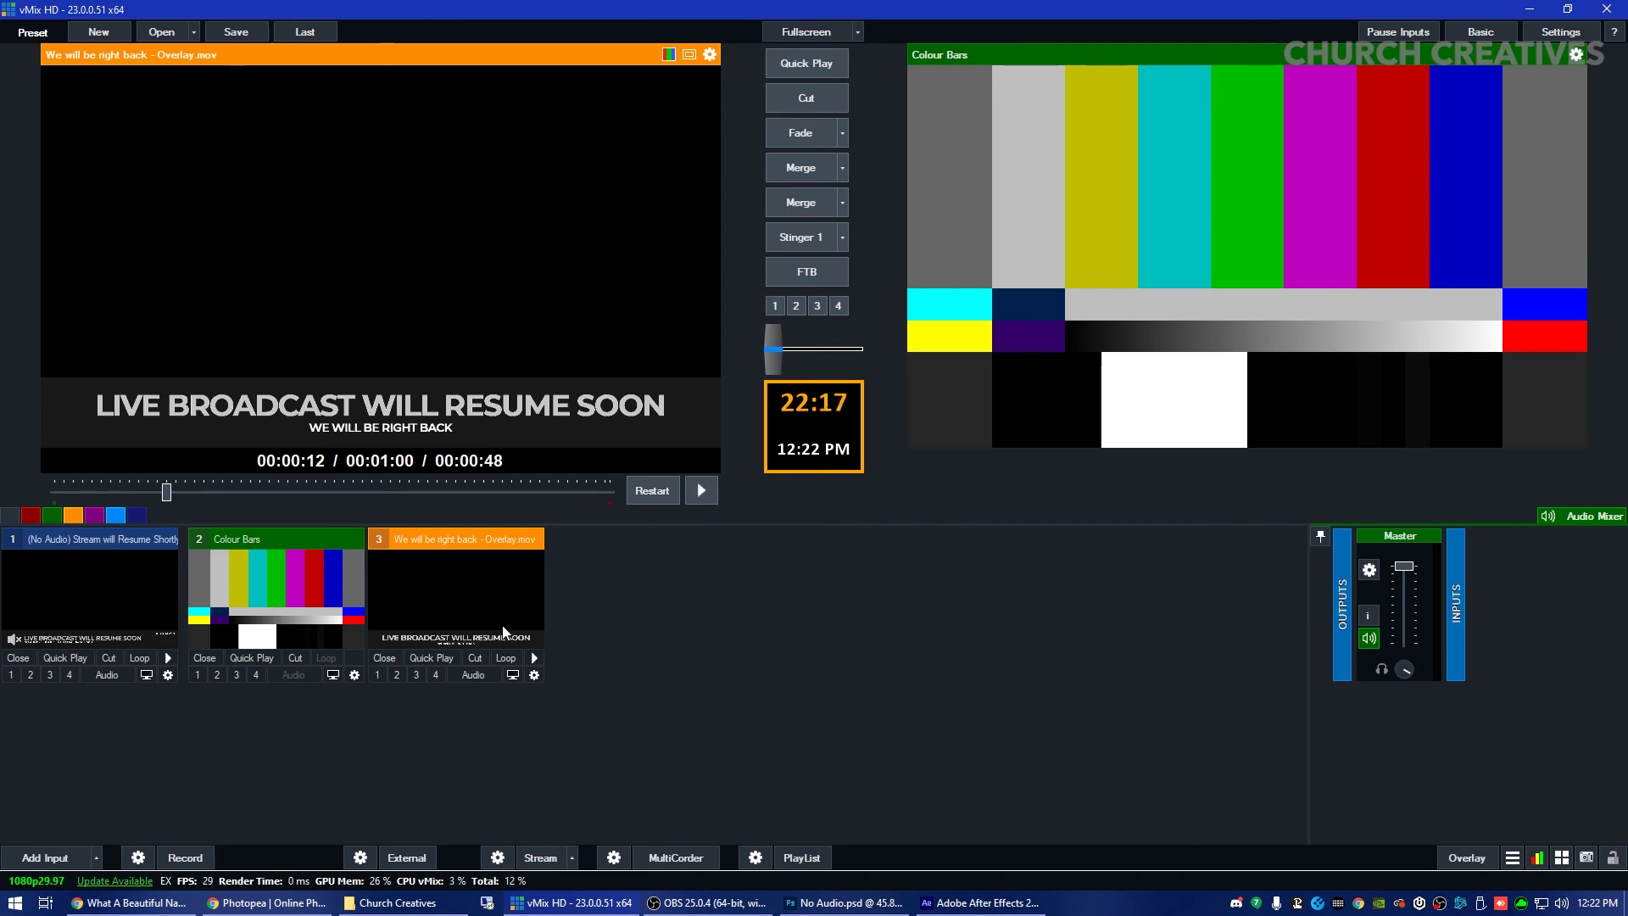